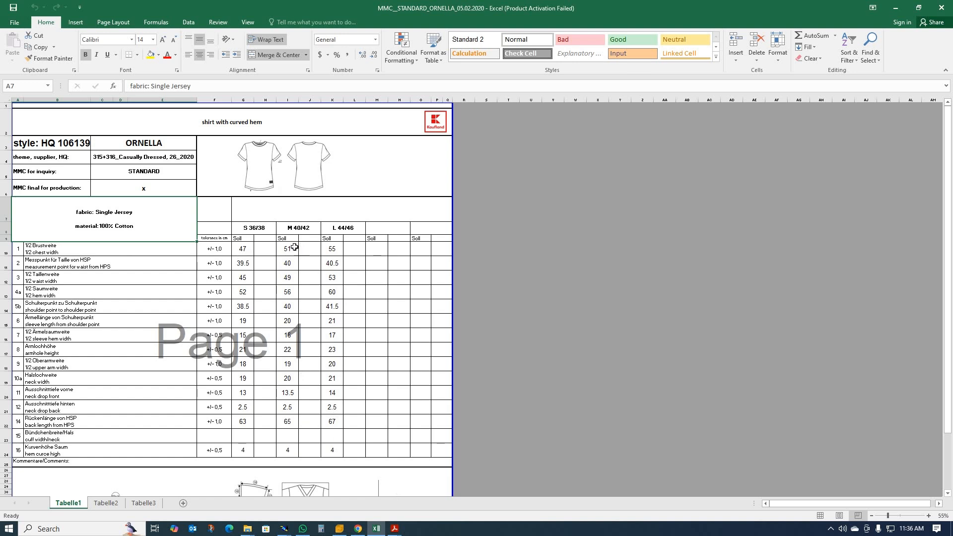
Highlight the size M 40/42 measurement values in yellow and switch to Modaris.
drag(287, 248, 294, 451)
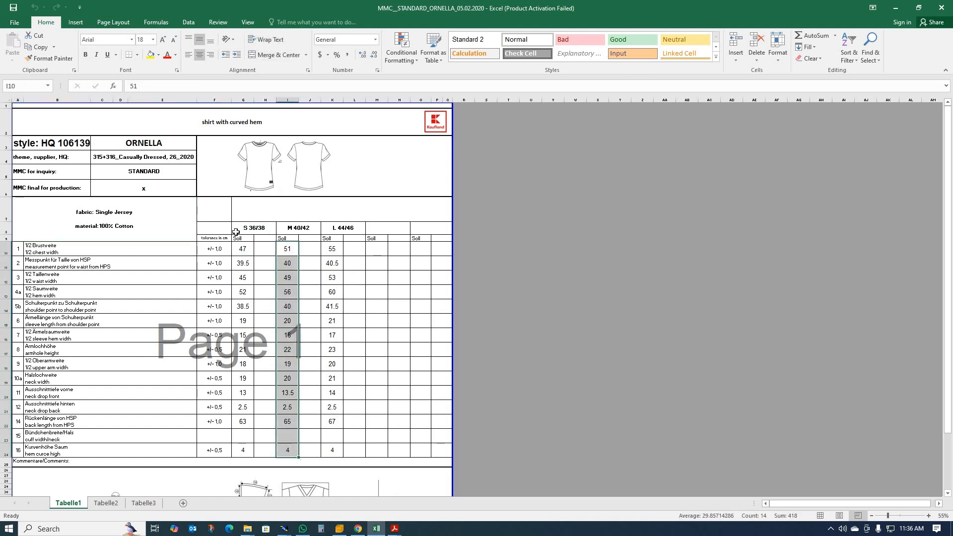
click(151, 55)
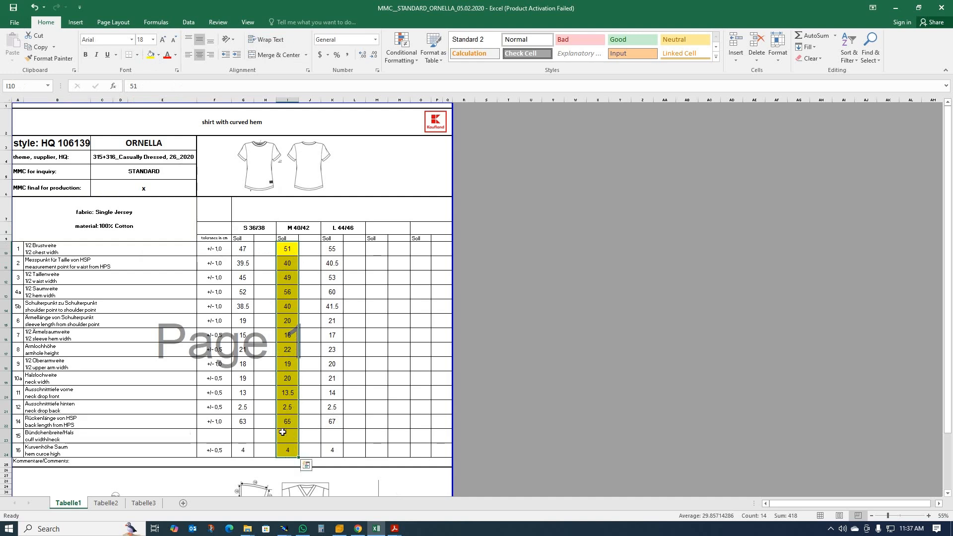
click(895, 8)
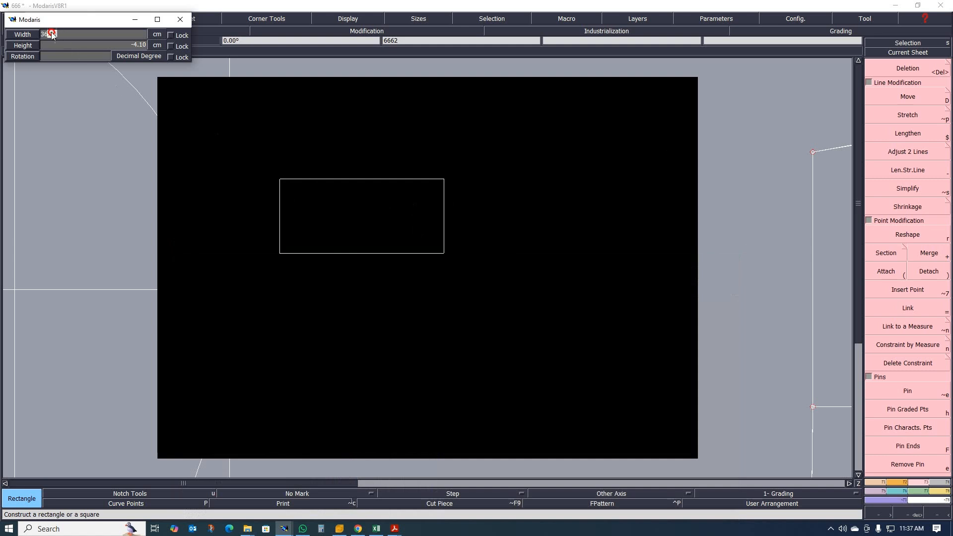
Draw a rectangle 65 cm wide, with its height set to half of the 51 cm chest width in the spec sheet.
drag(63, 35, 35, 34)
text(65)
key(Tab)
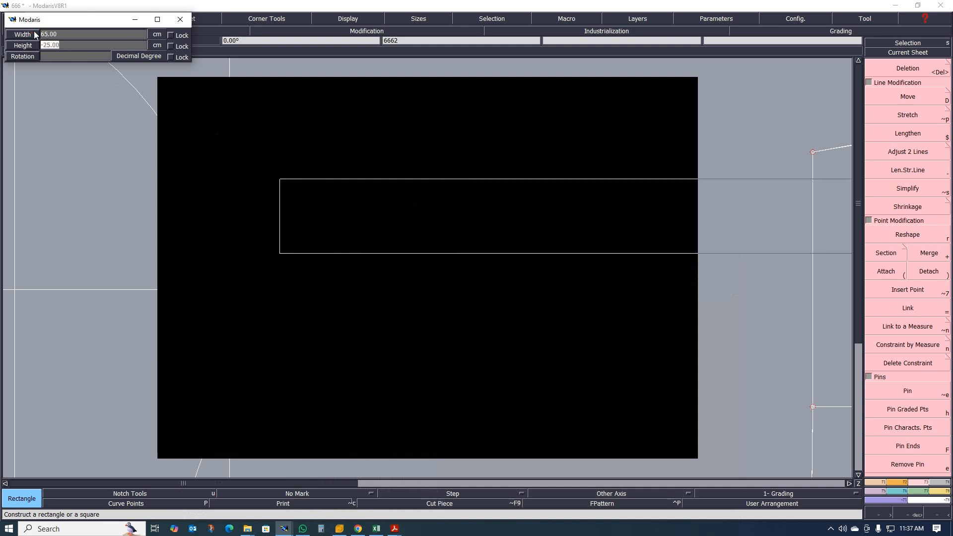
key(BackSpace)
click(376, 528)
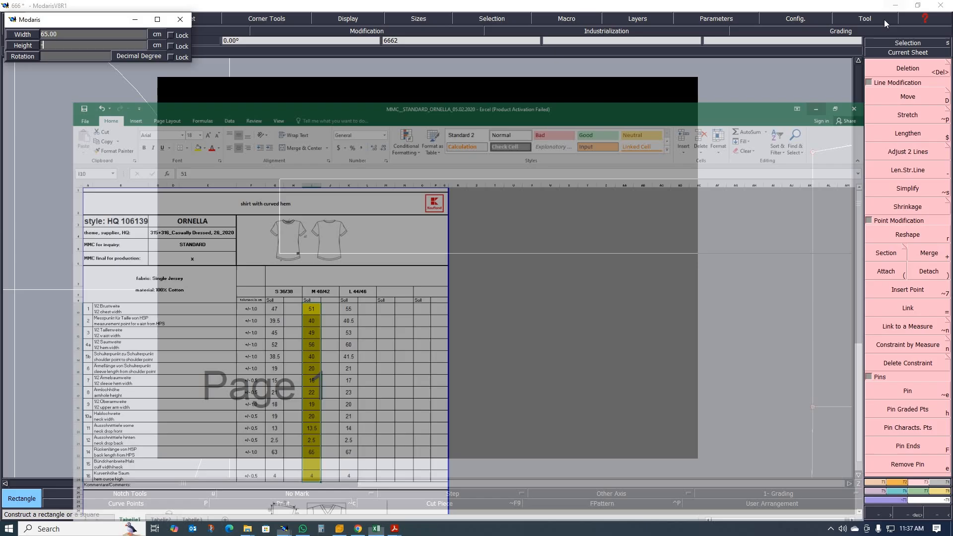
click(895, 8)
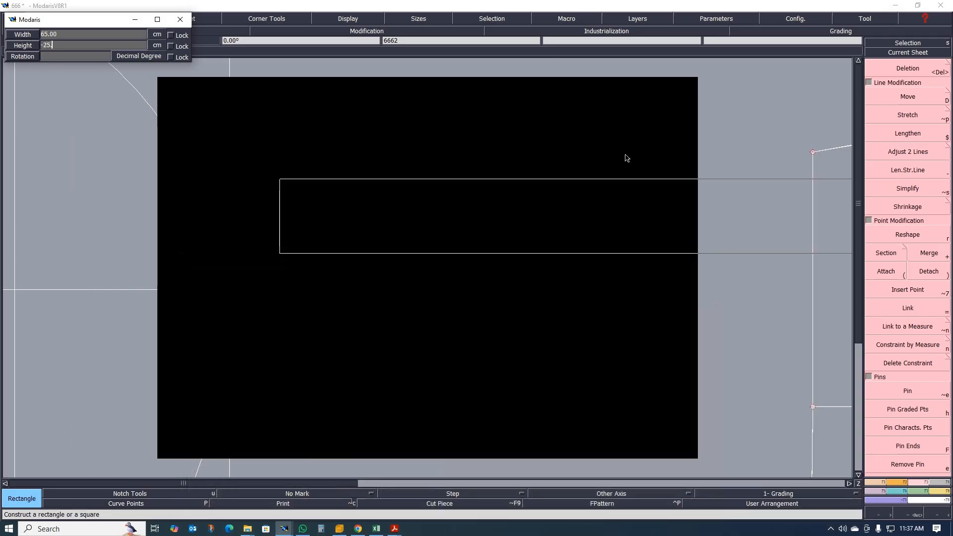
key(Return)
click(624, 153)
key(Home)
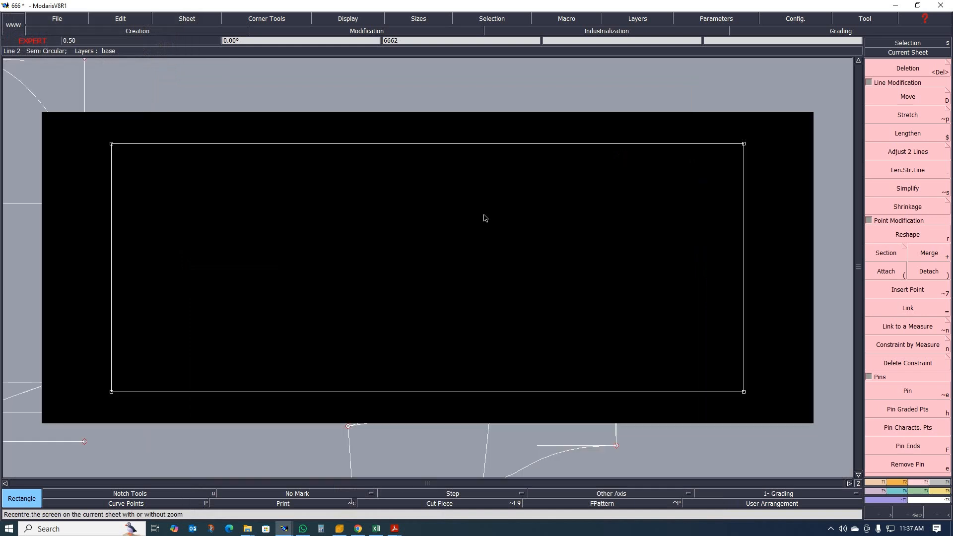
click(477, 209)
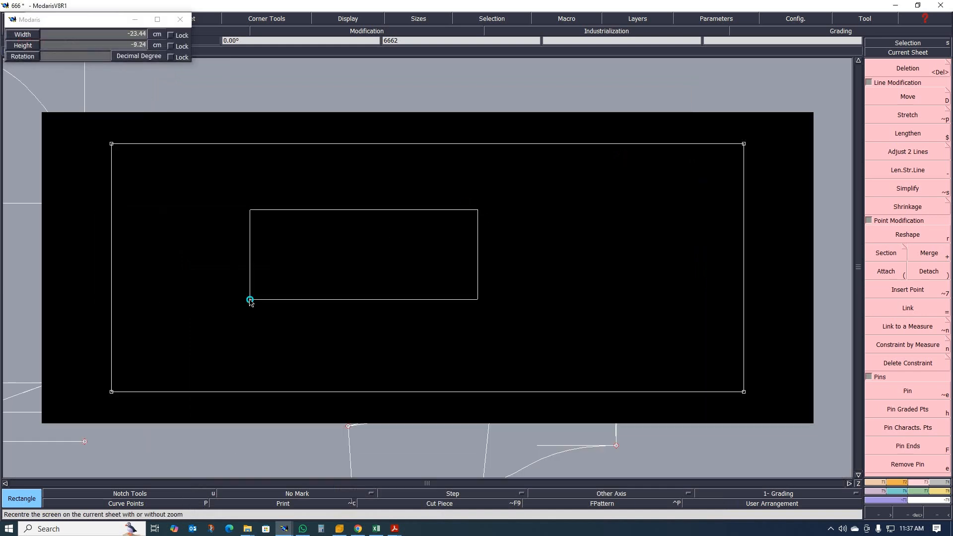
click(250, 300)
key(ctrl+z)
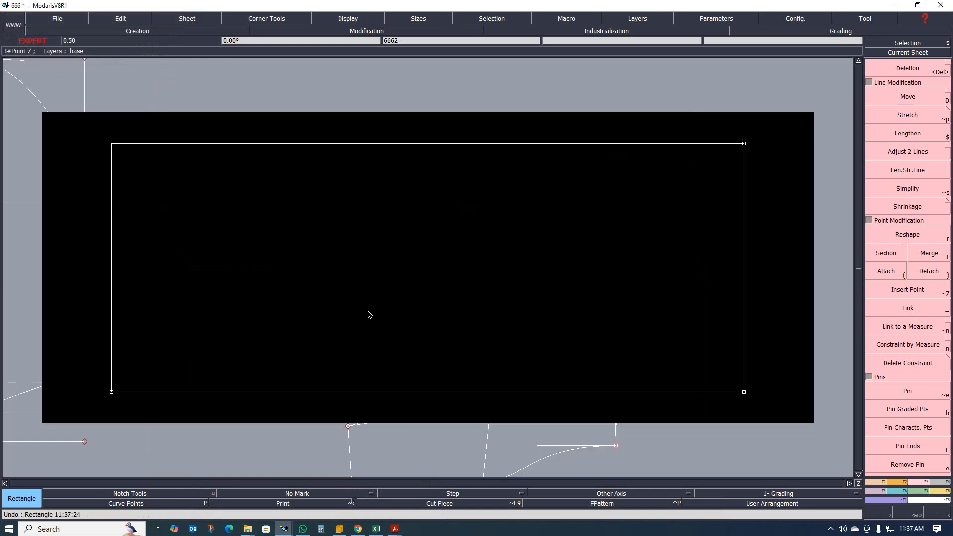
Create a vertical parallel about 2 cm inside the rectangle's left edge.
key(/)
click(111, 263)
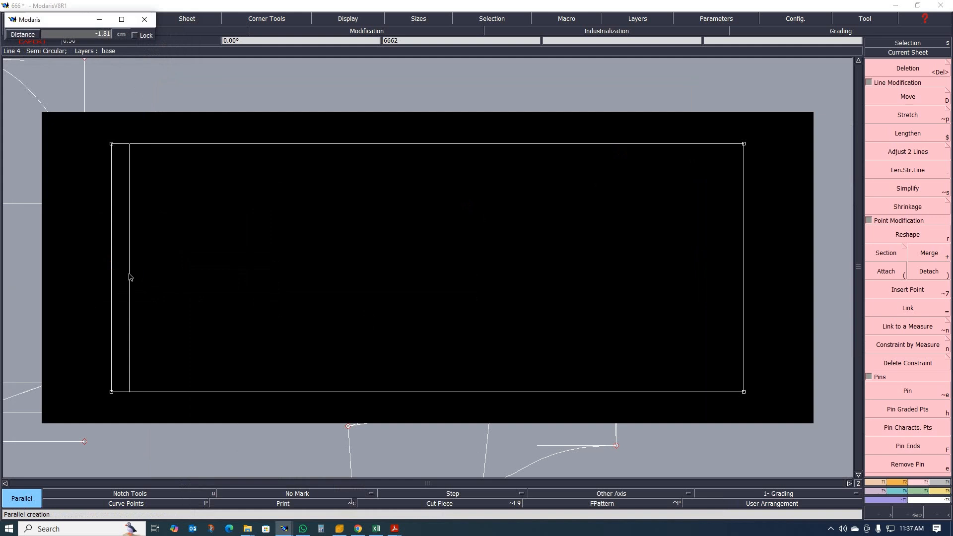
key(BackSpace)
click(130, 276)
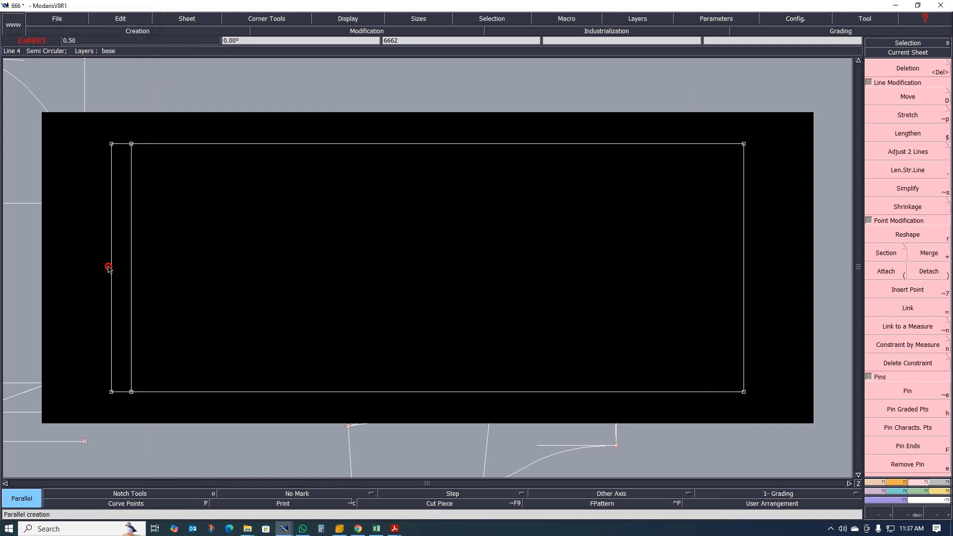
Create another vertical parallel from the rectangle's left edge and two horizontal parallels from its bottom edge, the upper one about 20 cm away.
key(BackSpace)
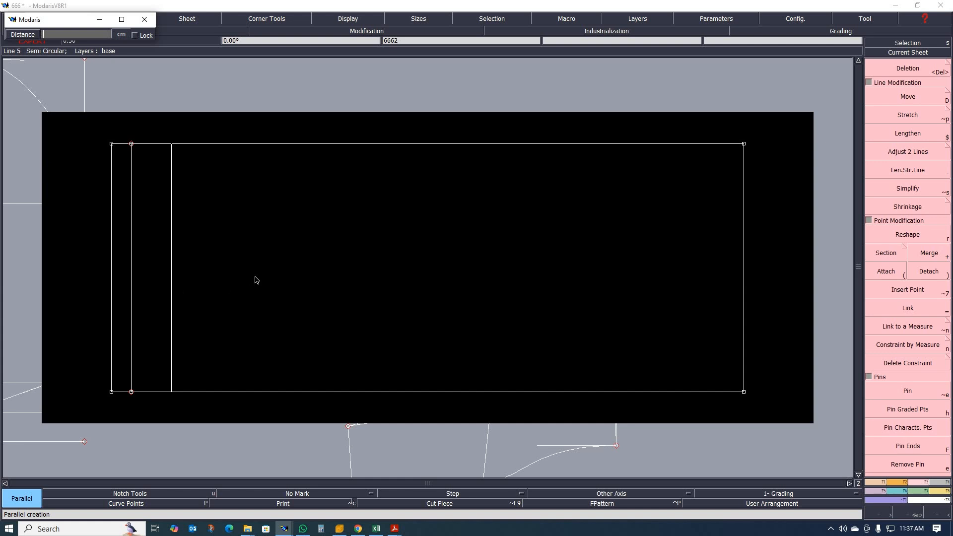
key(Return)
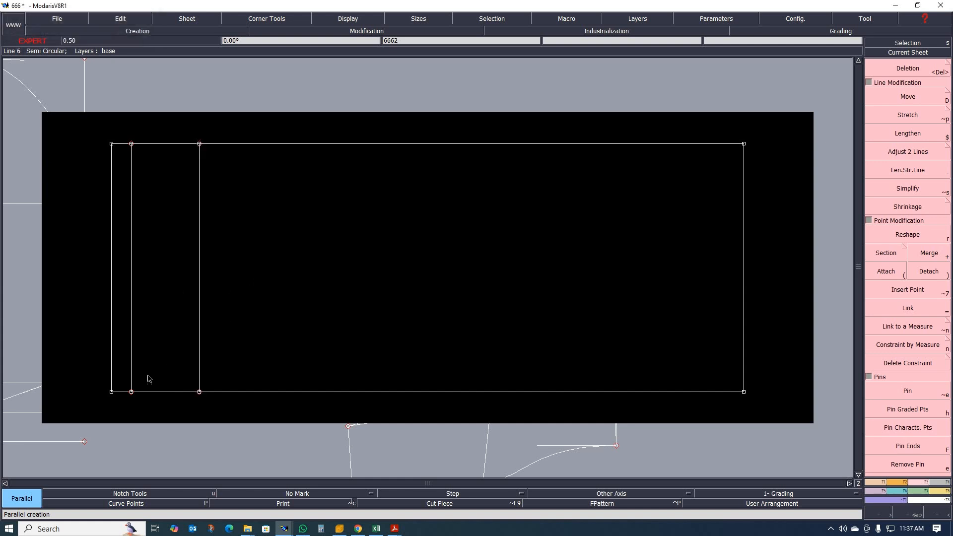
click(152, 392)
key(Down)
text(-)
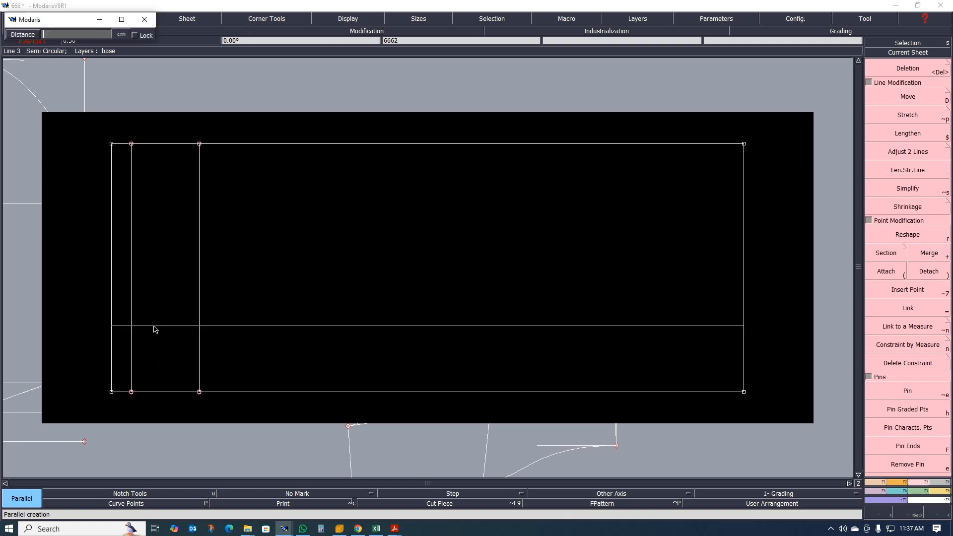
key(Return)
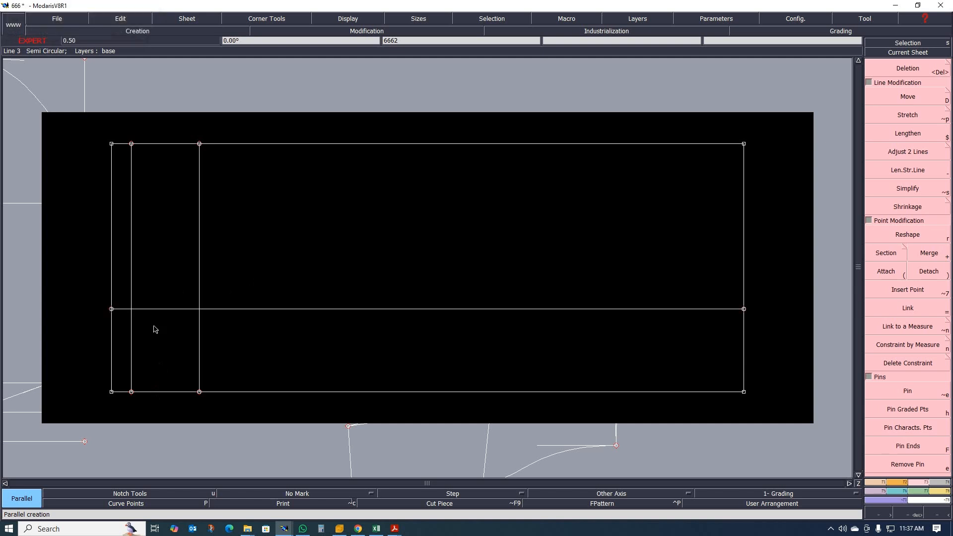
click(162, 392)
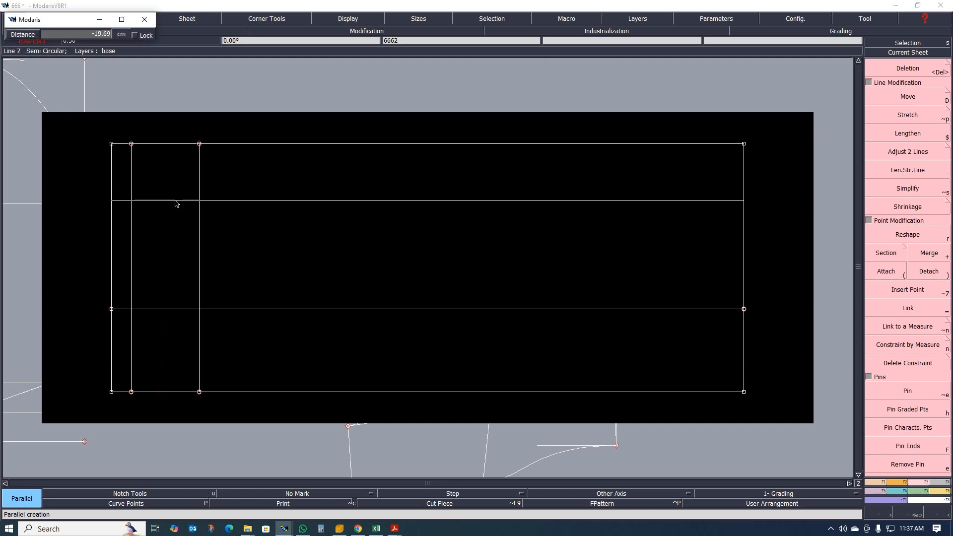
click(177, 203)
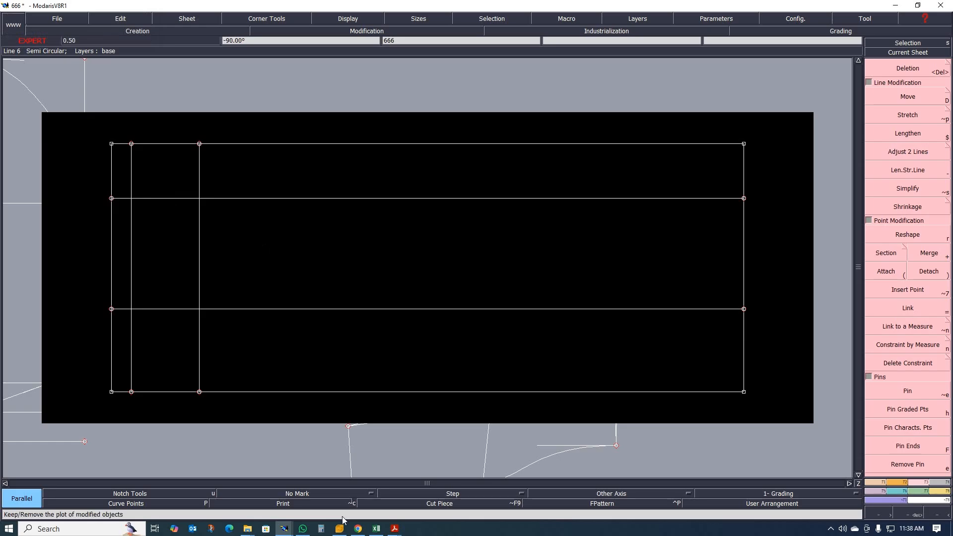
Switch to Excel and review the size M measurements for neck, shoulder and back length.
click(358, 529)
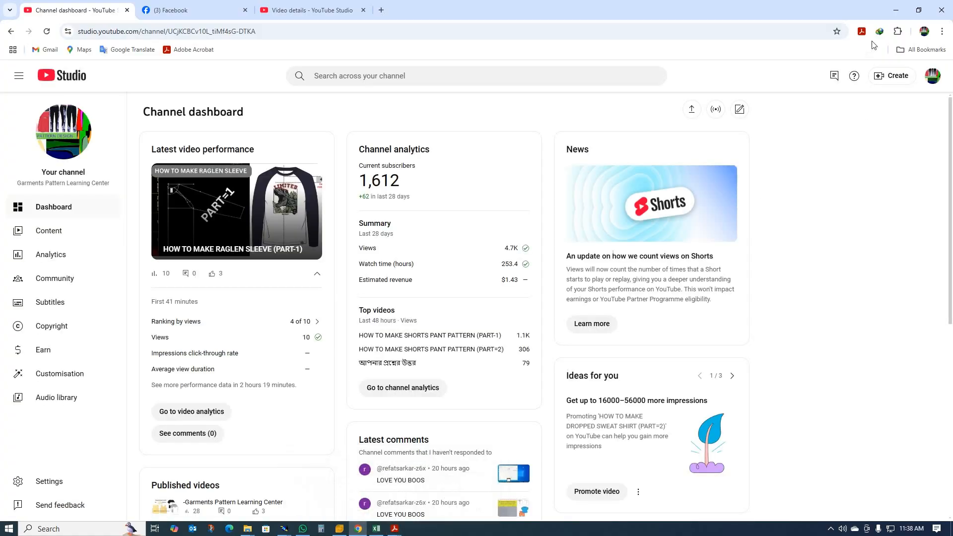
click(894, 9)
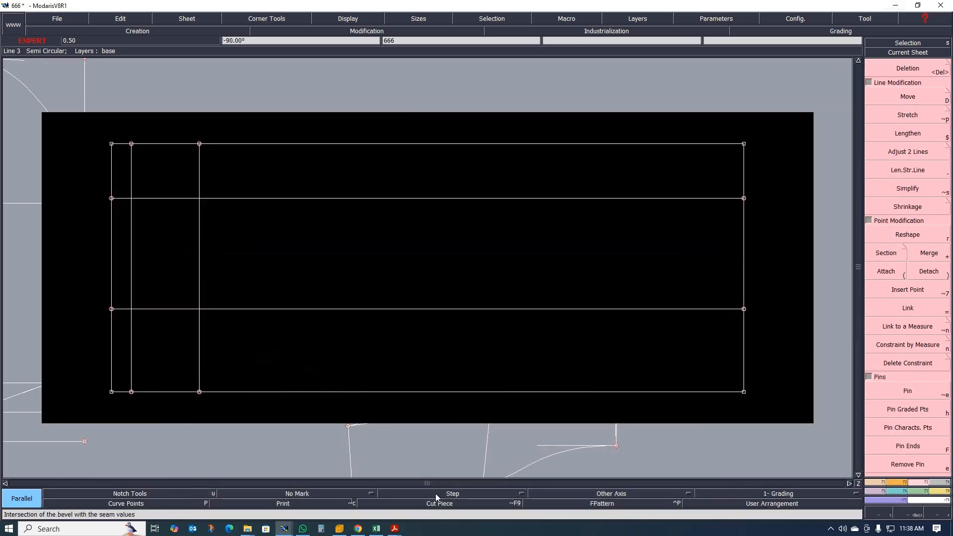
click(376, 529)
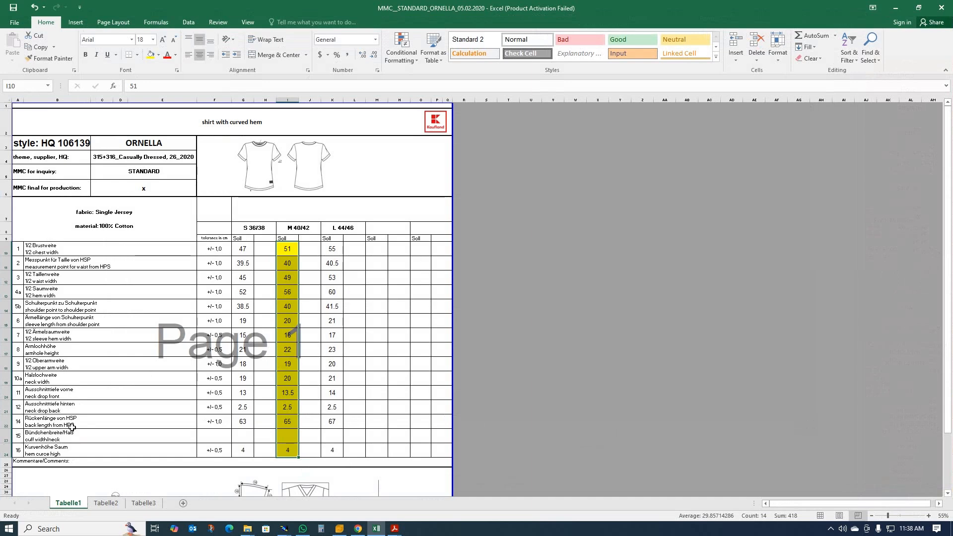
ctrl+scroll(119, 400, up, 3)
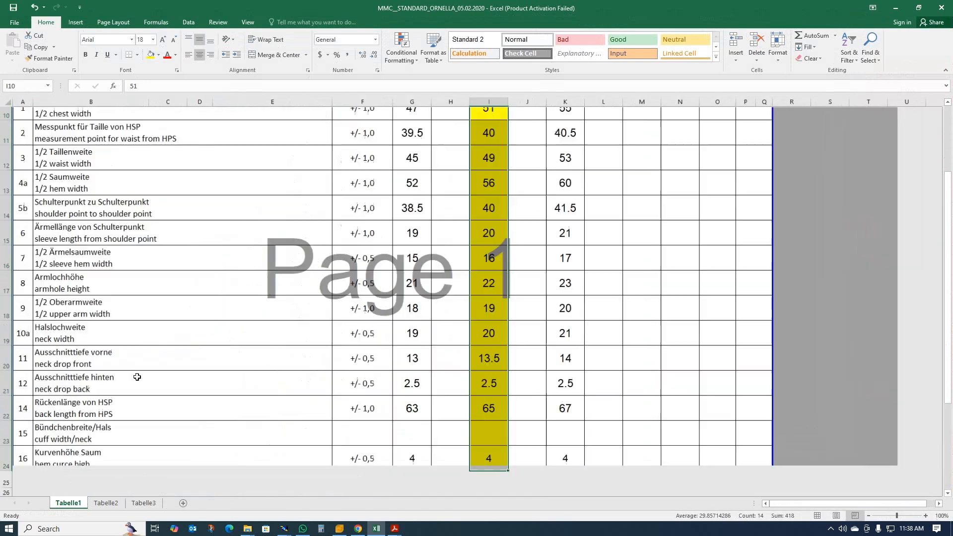
scroll(395, 330, down, 6)
scroll(391, 329, up, 6)
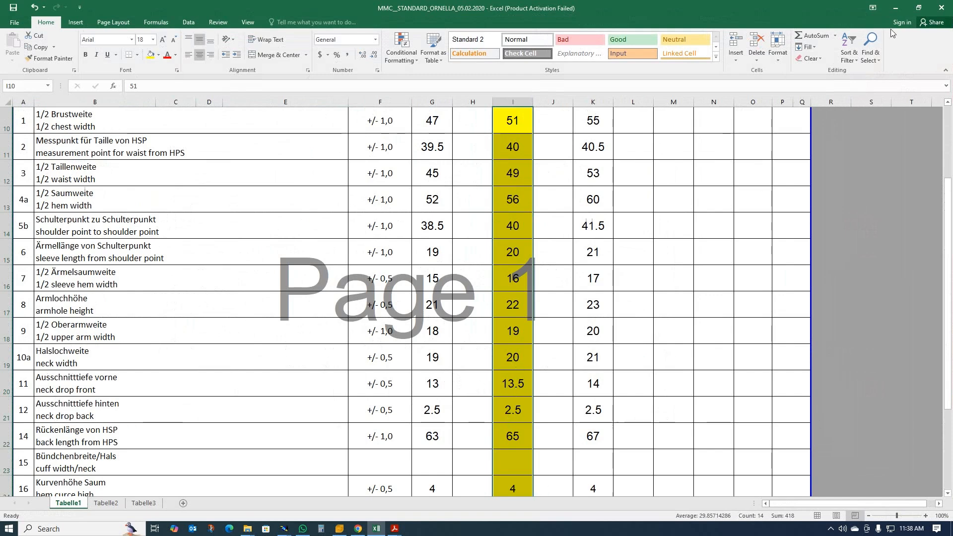
click(900, 8)
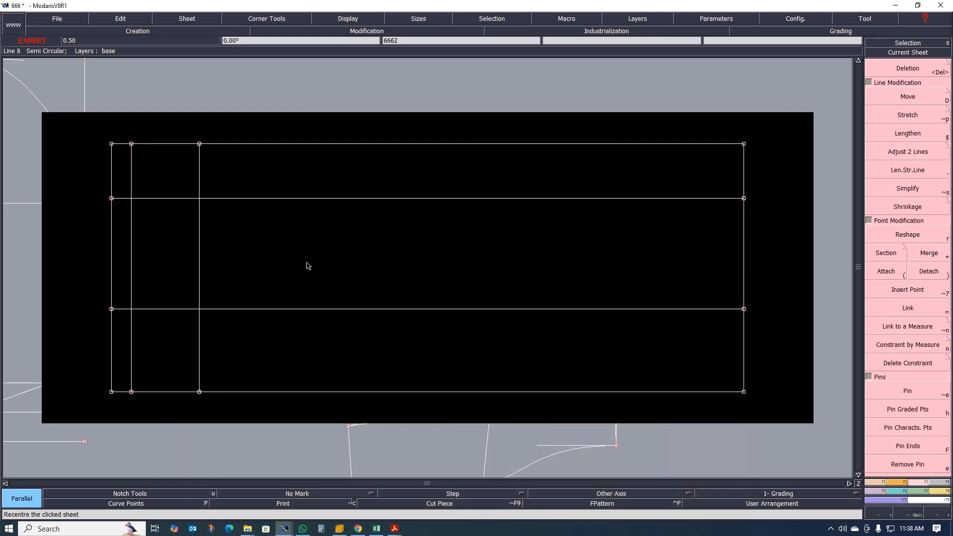
Undo the parallels except the first vertical one nearest the rectangle's left edge.
key(ctrl+z)
key(ctrl+z)
key(ctrl+z)
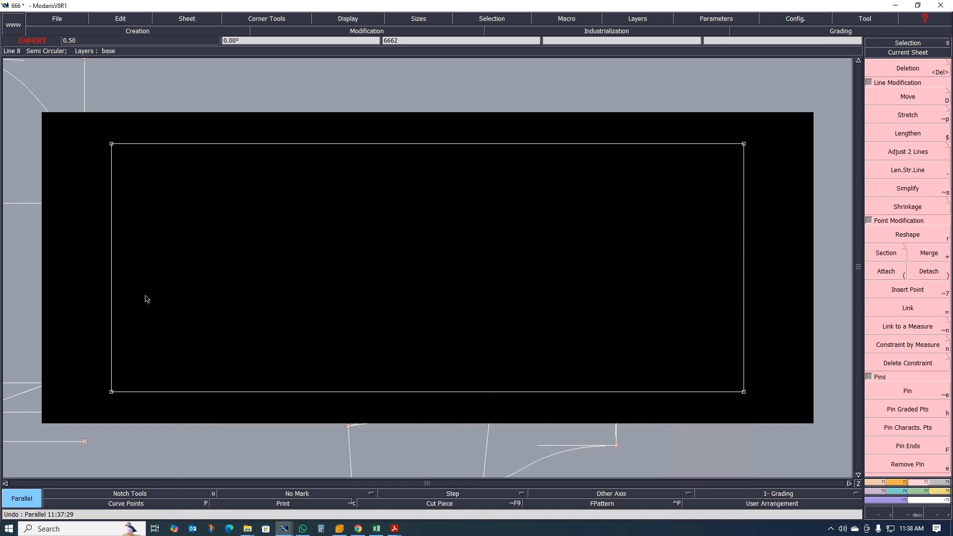
key(ctrl+y)
Create a parallel at -13.5 cm from the rectangle's left edge and one at -10 cm from its bottom edge.
click(115, 287)
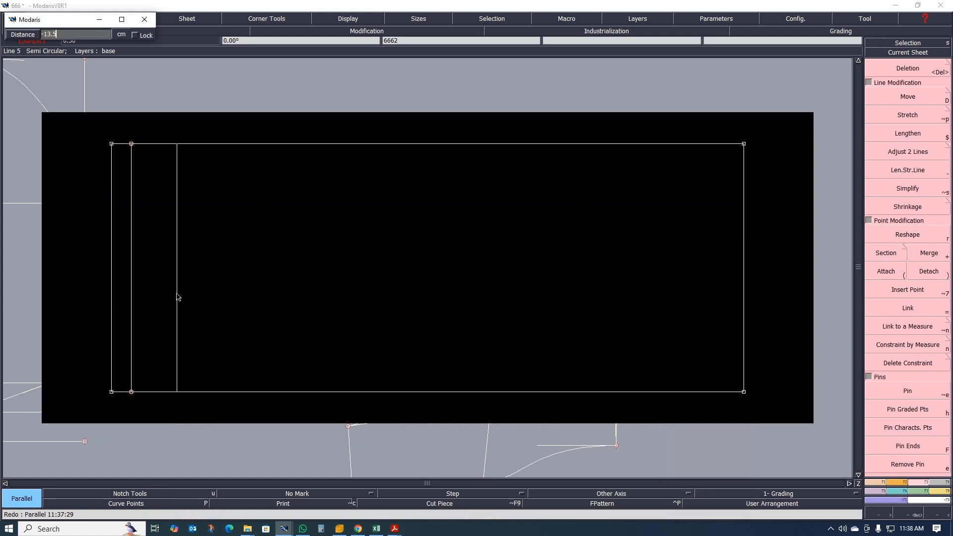
text(-13.5)
key(Return)
click(183, 393)
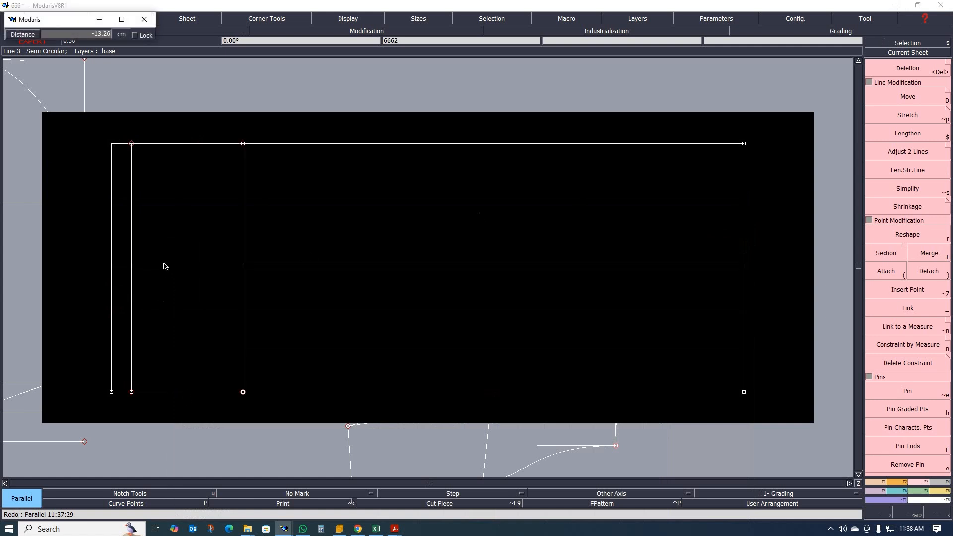
text(-10)
key(Return)
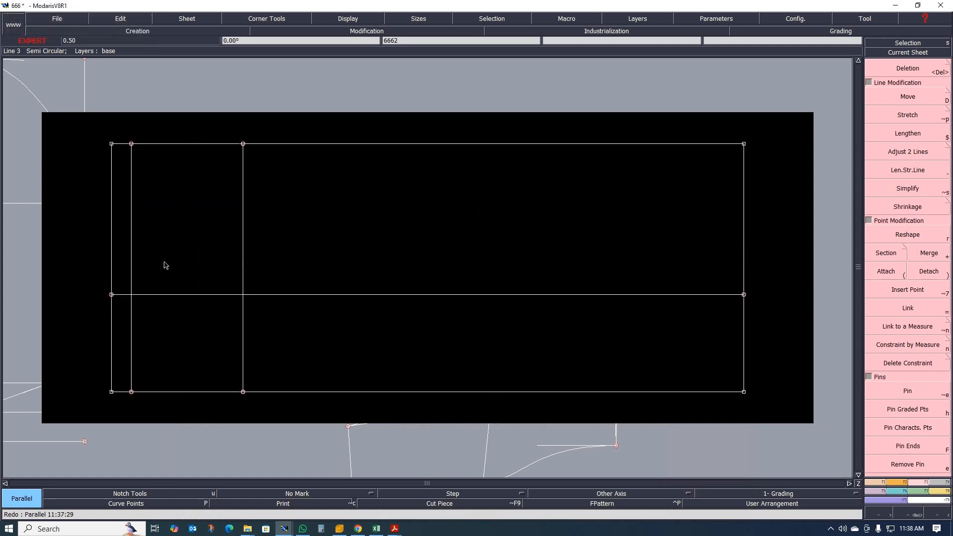
Check the shoulder width in the spec sheet and create a horizontal parallel about 20 cm above the rectangle's bottom edge.
click(191, 391)
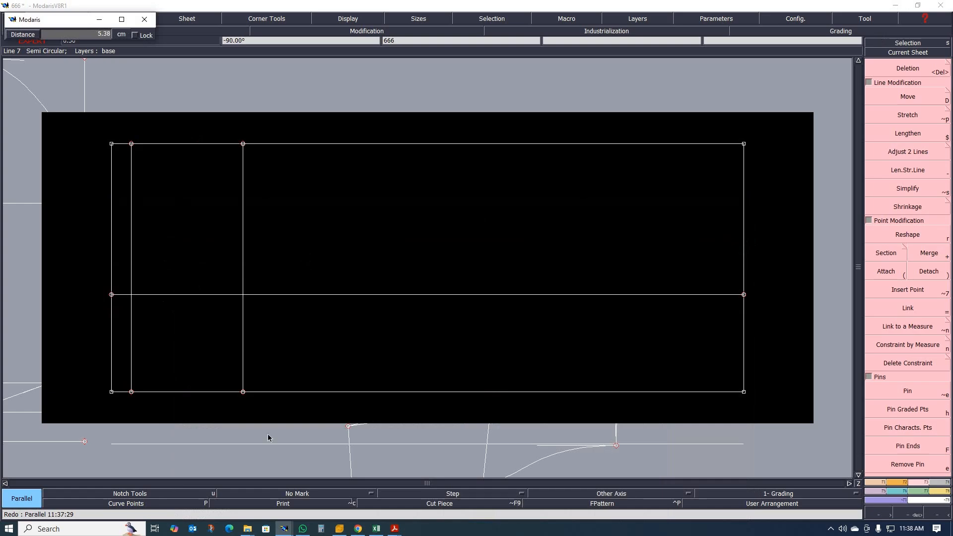
click(376, 529)
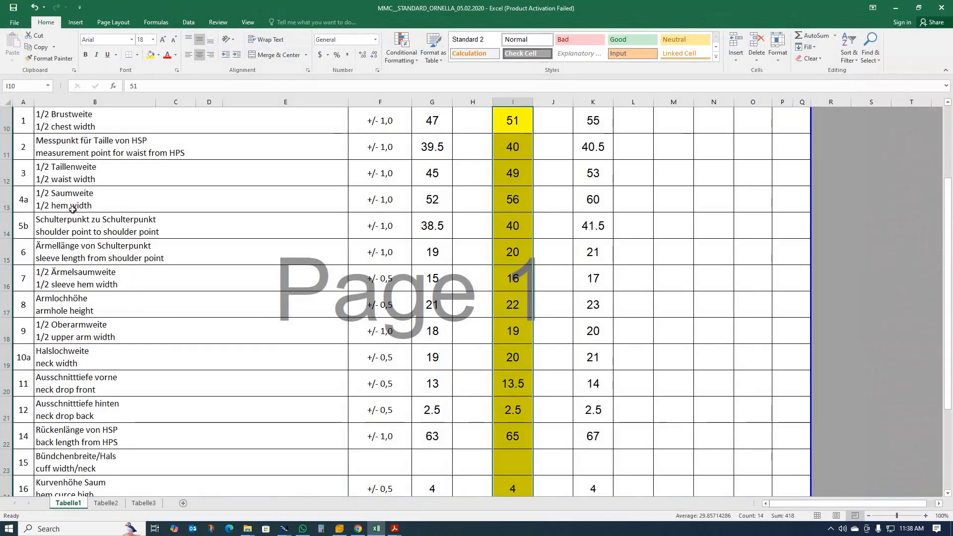
click(895, 8)
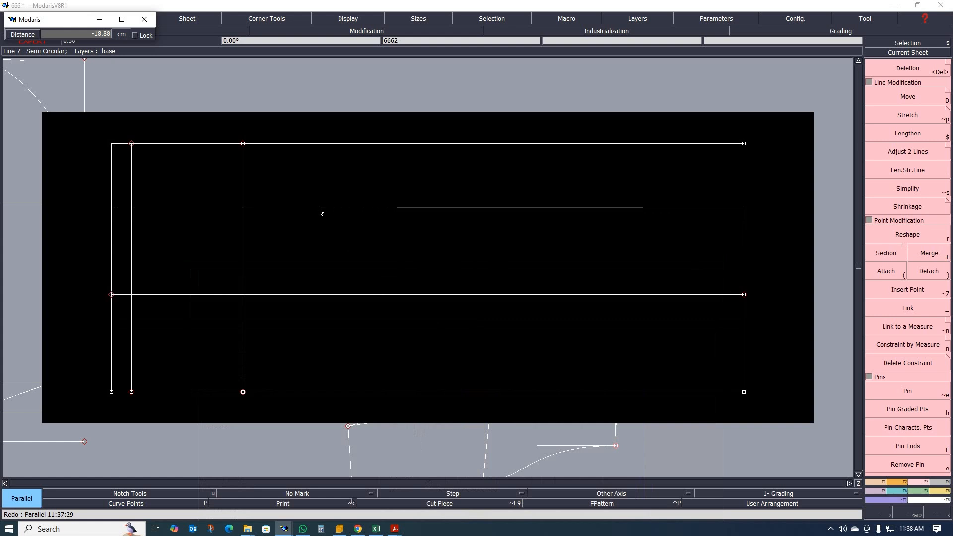
key(BackSpace)
key(Return)
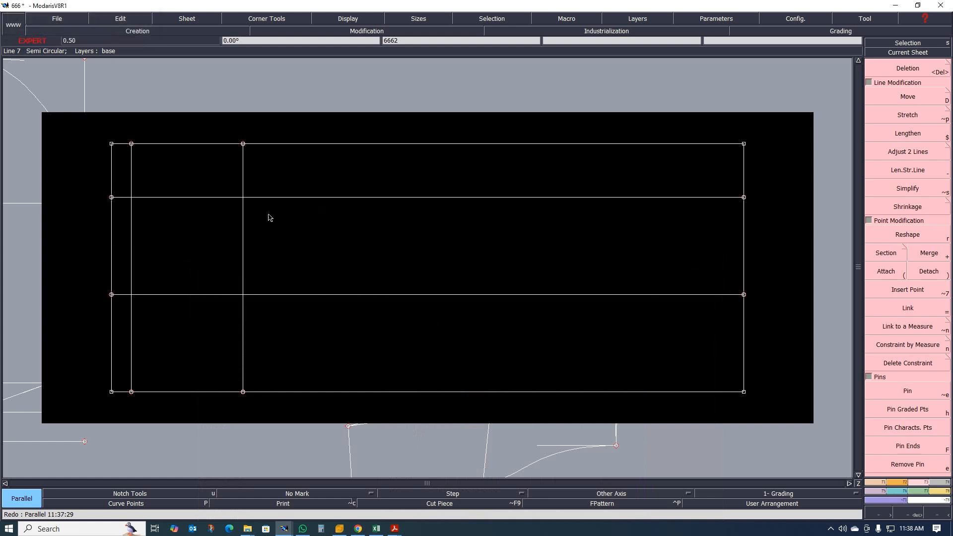
Create a vertical parallel at -3 cm from the rectangle's left edge for the shoulder slope.
click(111, 230)
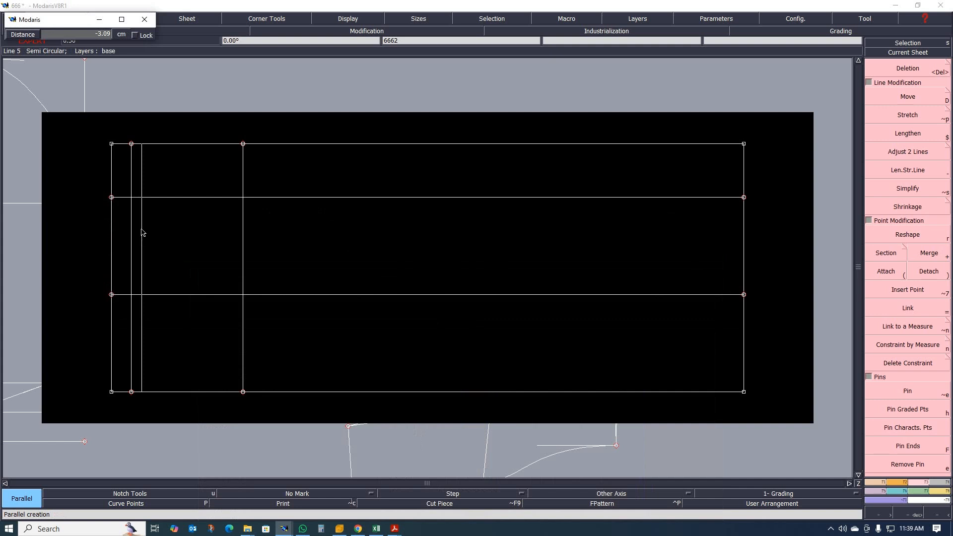
key(BackSpace)
text(-3)
key(Return)
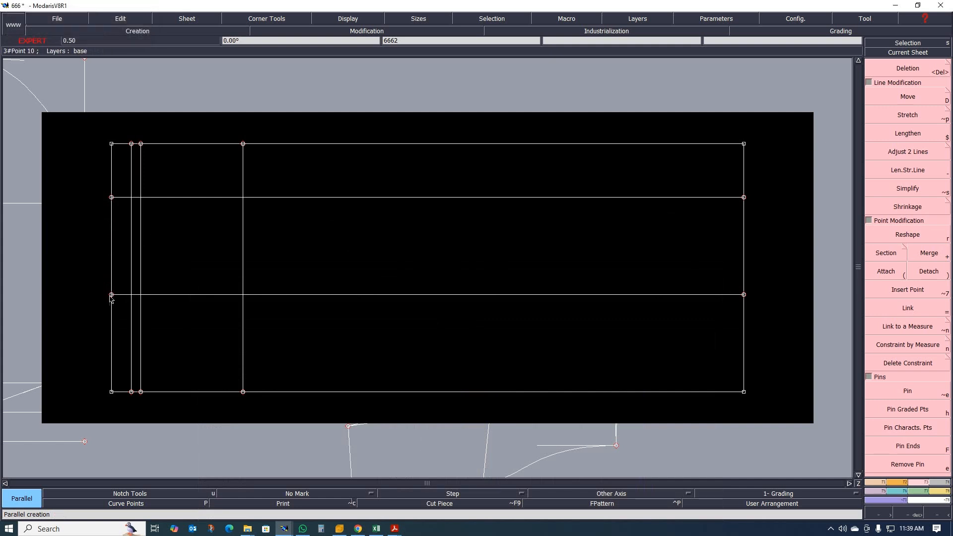
Draw a 10 cm straight shoulder line from the middle horizontal line's left end to the second vertical parallel.
key(t)
click(111, 294)
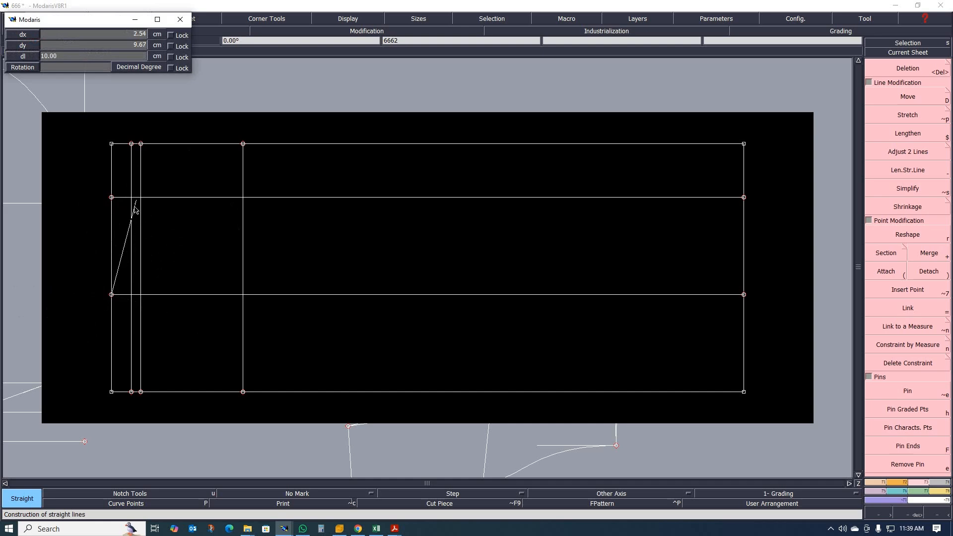
scroll(144, 199, up, 3)
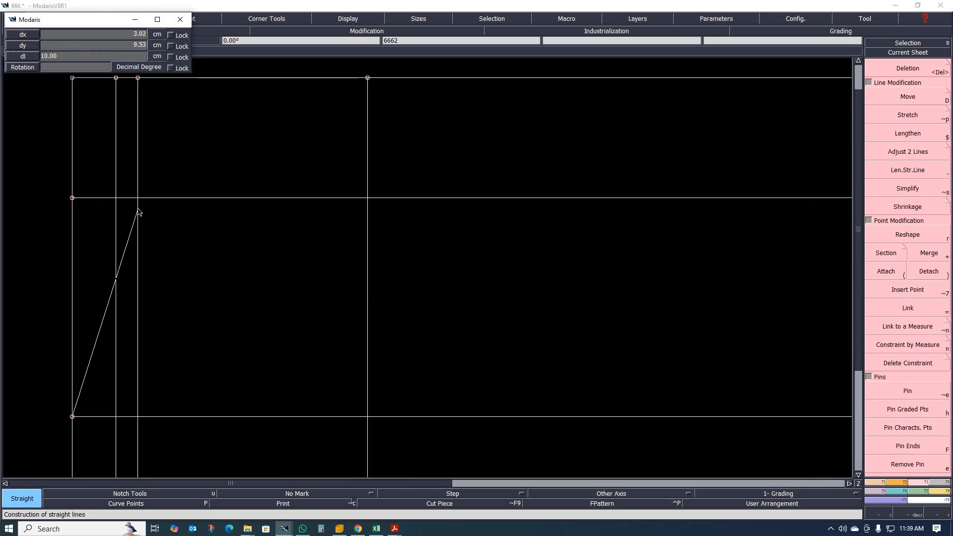
click(138, 209)
scroll(154, 240, down, 1)
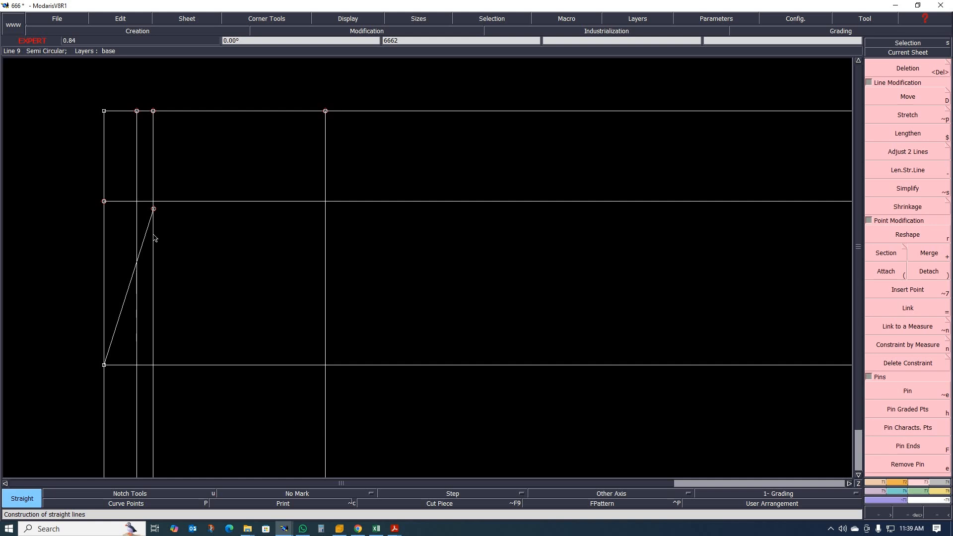
Lengthen the slanted shoulder line from its outer end until it passes beyond the rectangle's top edge.
key(minus)
click(142, 244)
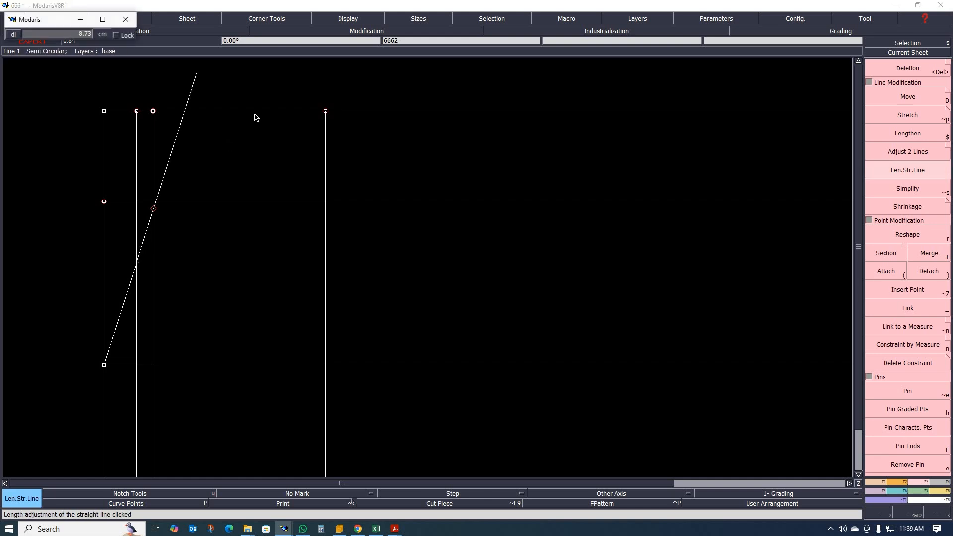
click(265, 116)
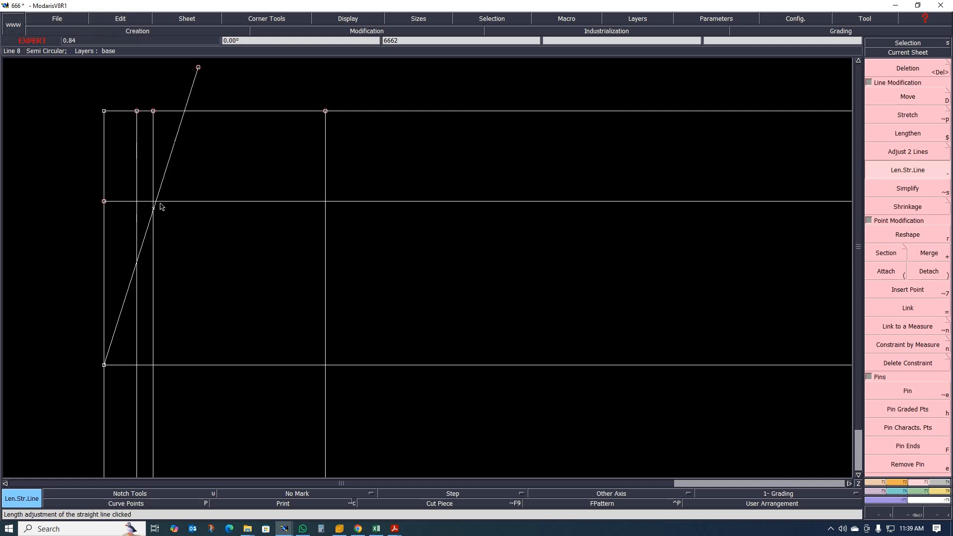
Create an intersection point where the shoulder line crosses the upper horizontal line and insert it into the line.
scroll(161, 207, up, 3)
scroll(211, 193, up, 1)
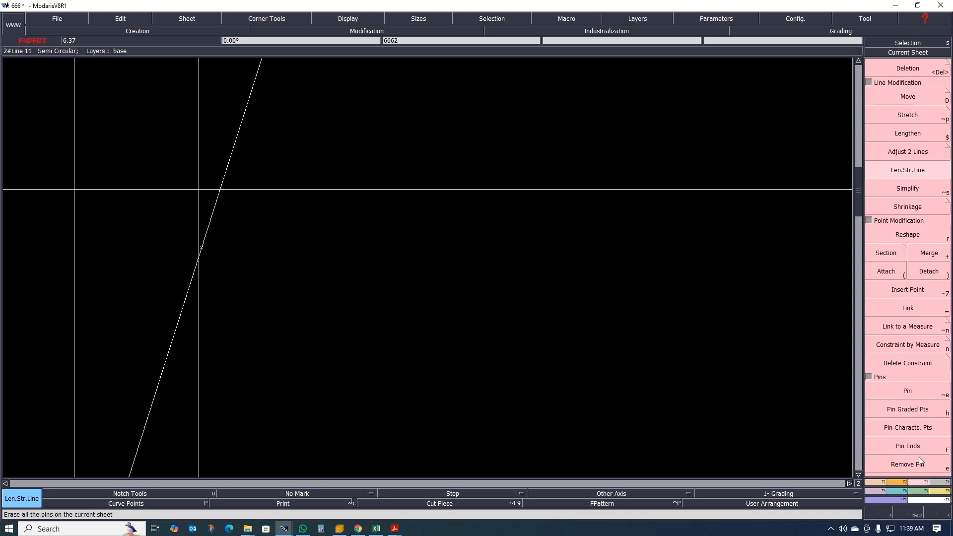
click(877, 483)
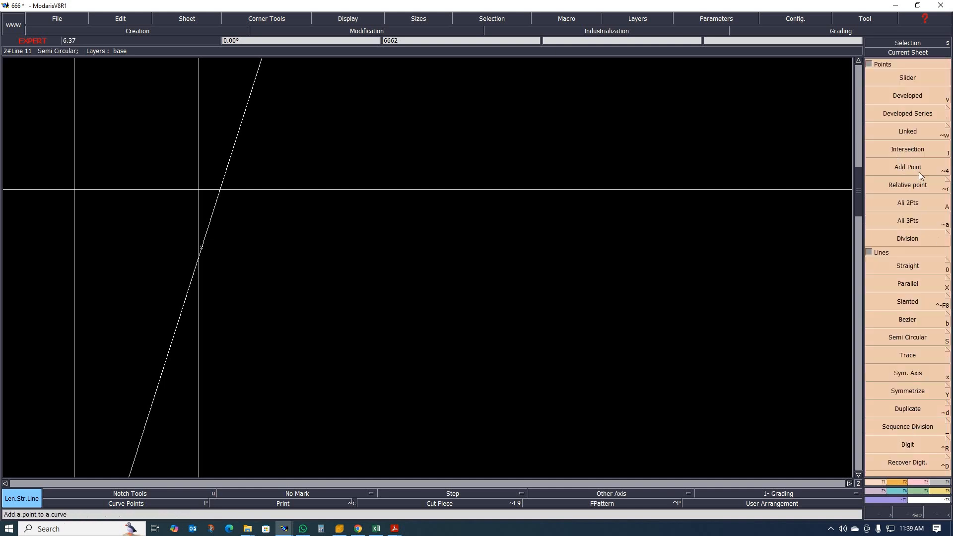
click(911, 149)
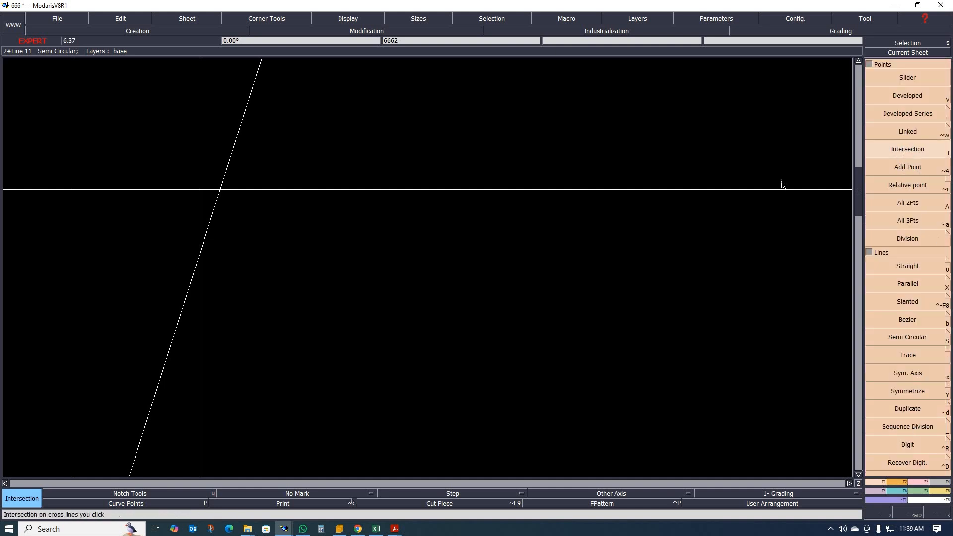
click(220, 189)
key(i)
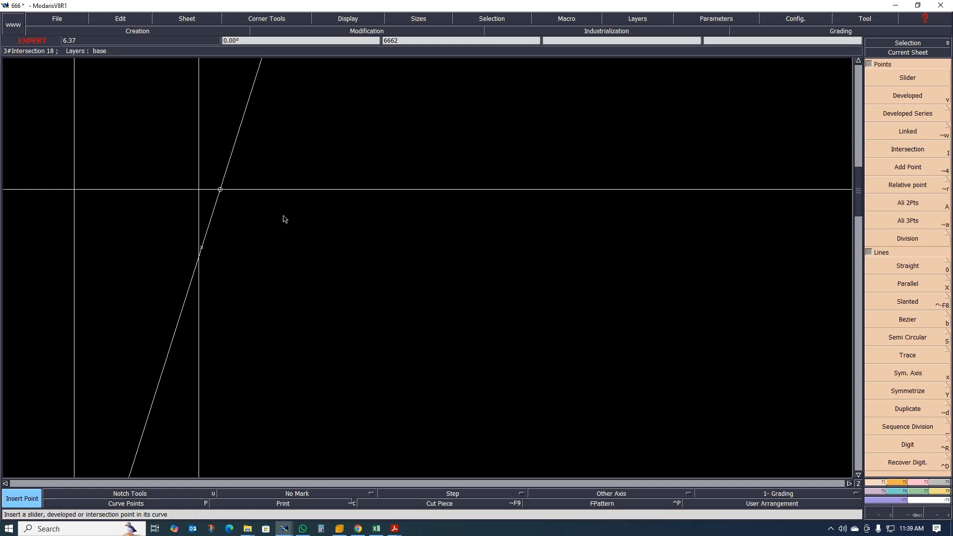
click(220, 190)
Delete the shoulder line's excess above the upper horizontal line and the second vertical parallel from the left edge.
key(Home)
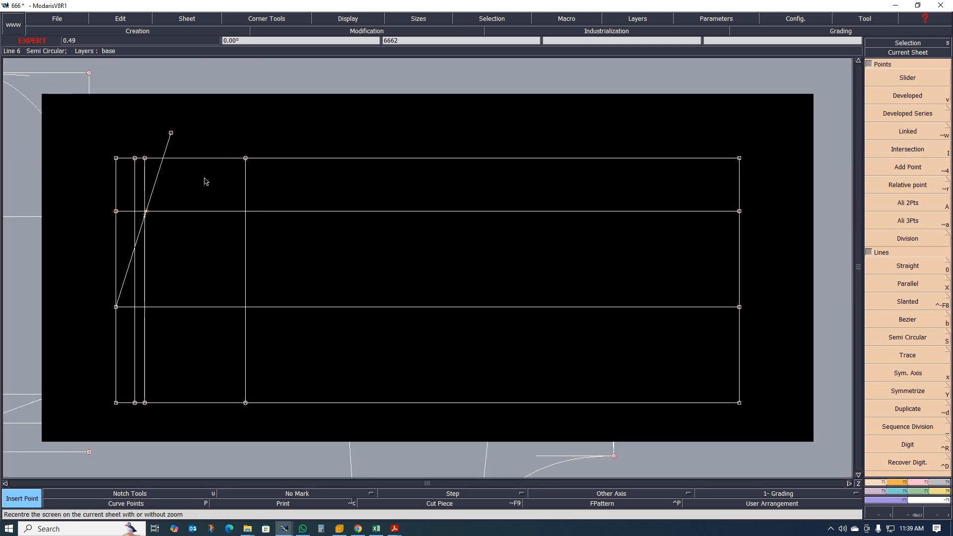
key(Delete)
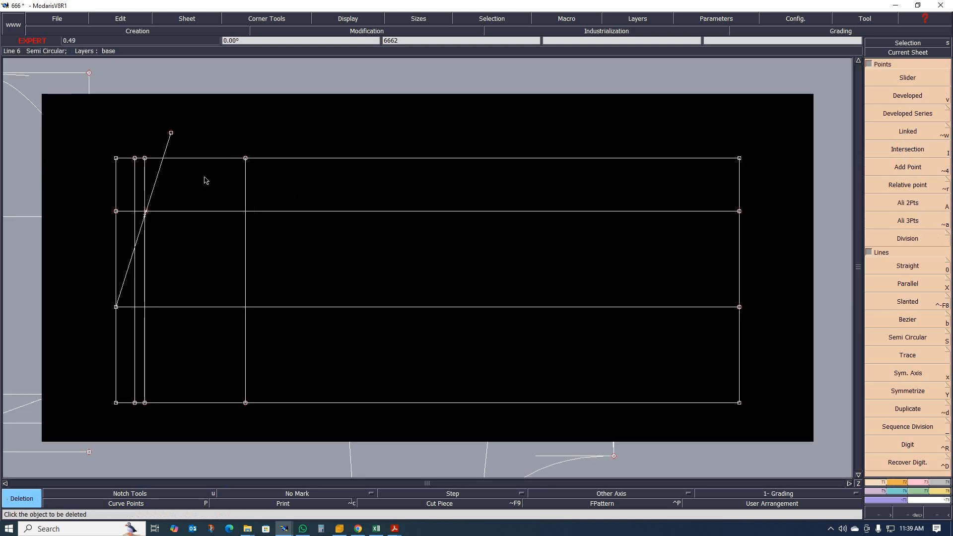
click(171, 132)
scroll(144, 227, up, 1)
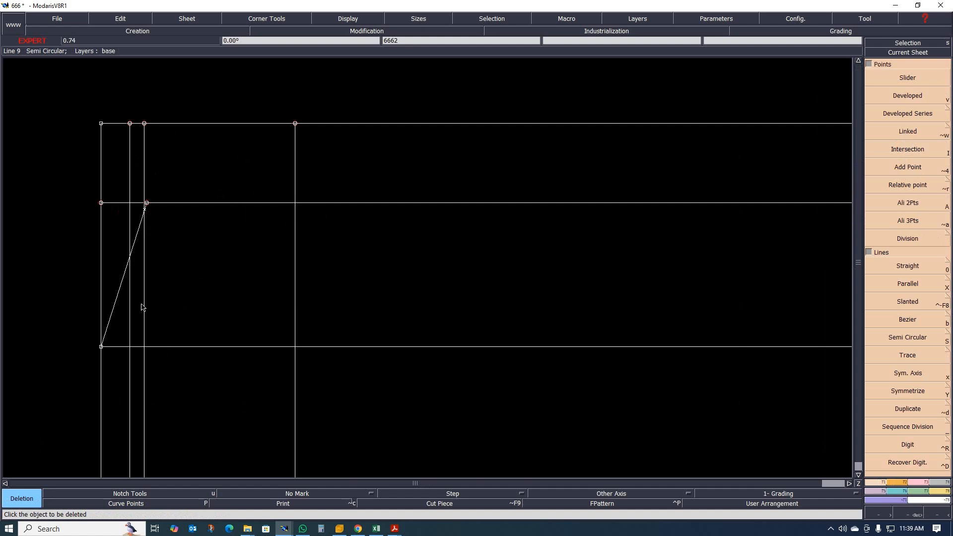
scroll(204, 270, down, 1)
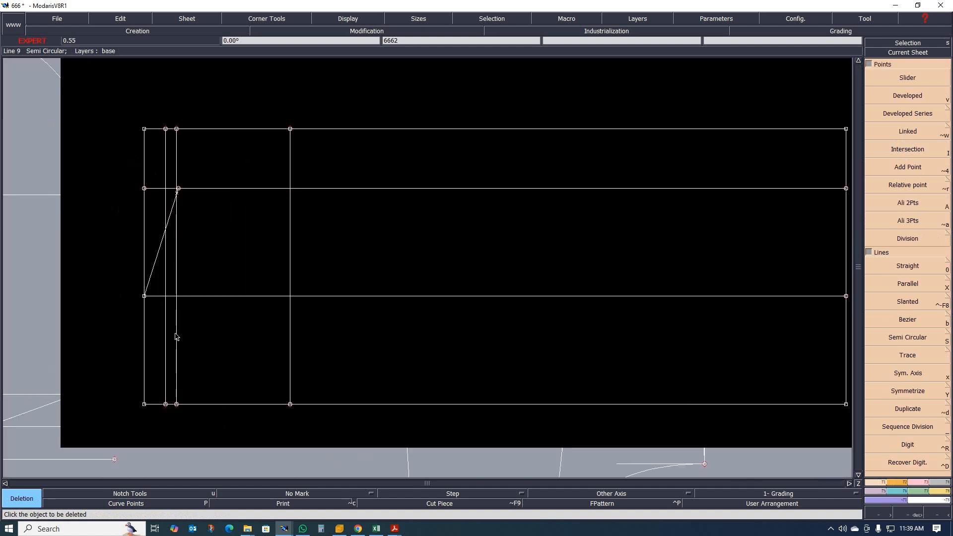
click(176, 336)
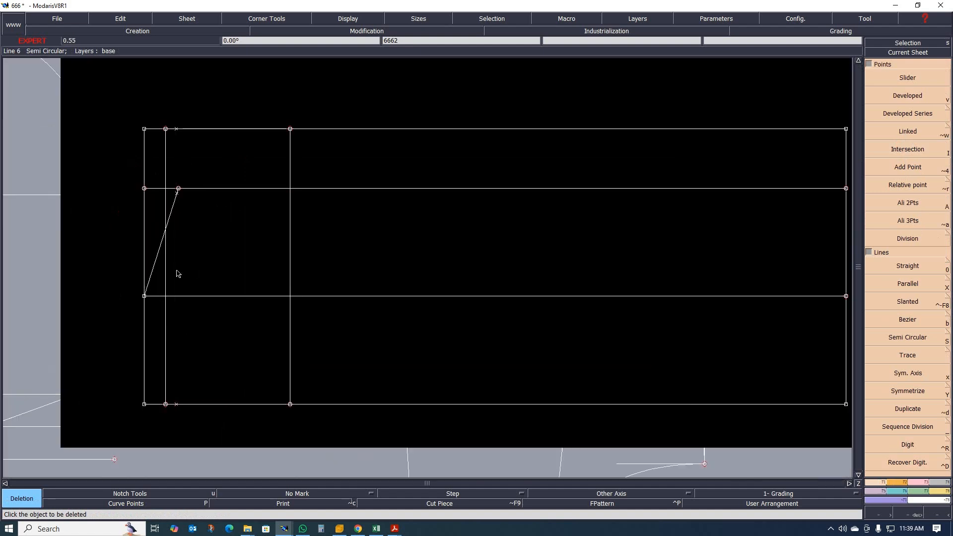
Draw two Bezier lines from the back and front neck drop points on the bottom edge to the inner shoulder point.
key(b)
click(165, 404)
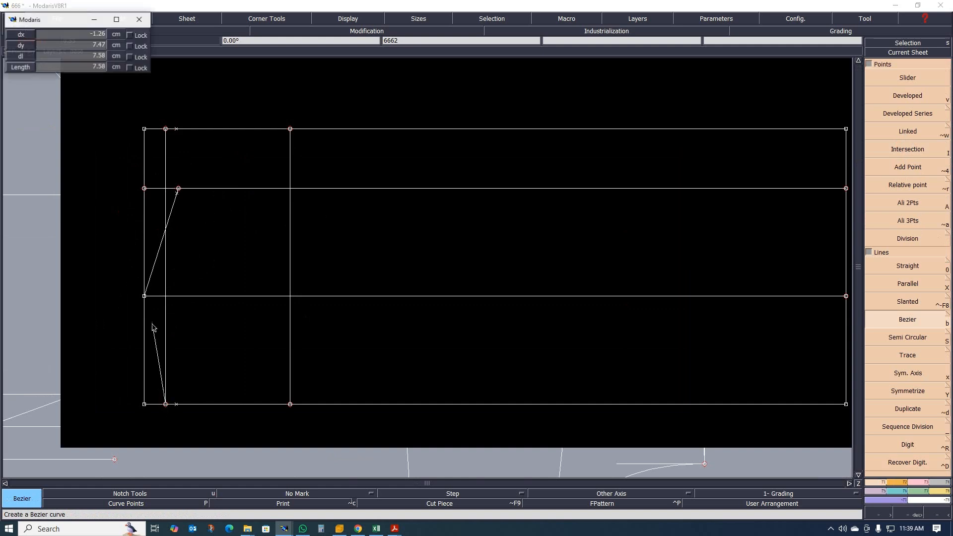
click(290, 404)
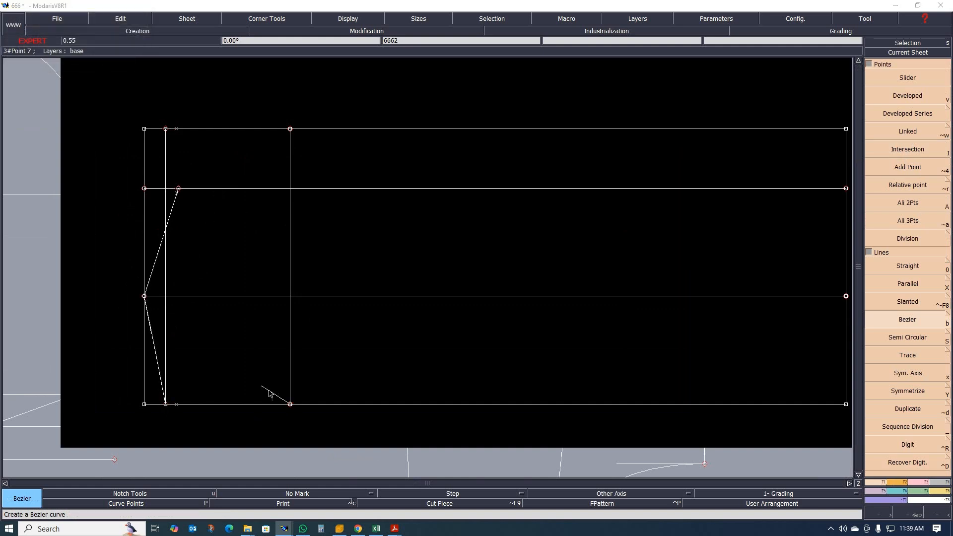
right_click(144, 296)
scroll(206, 274, up, 1)
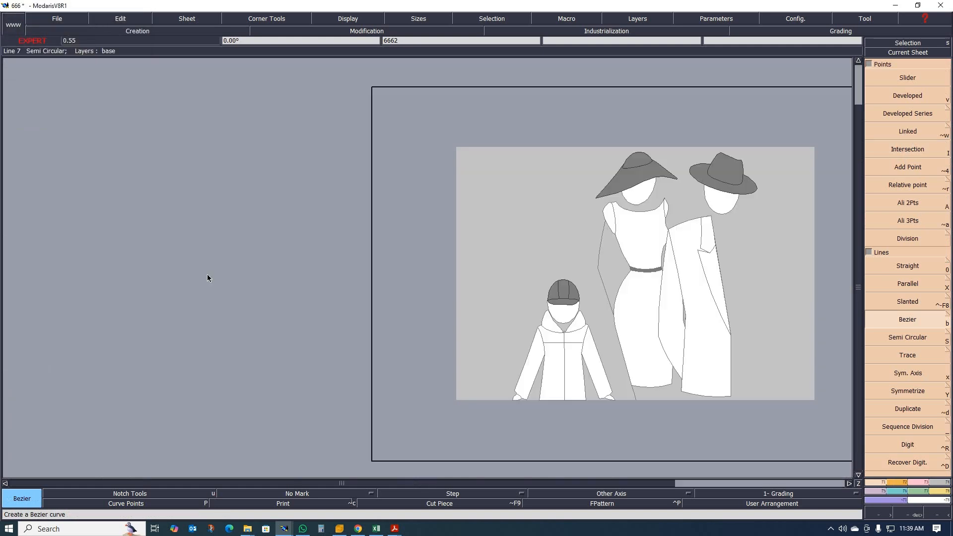
scroll(240, 252, down, 1)
scroll(240, 252, up, 1)
Reshape the two Bezier lines with their handles into a deep front neckline curve and a shallow back neckline curve.
key(h)
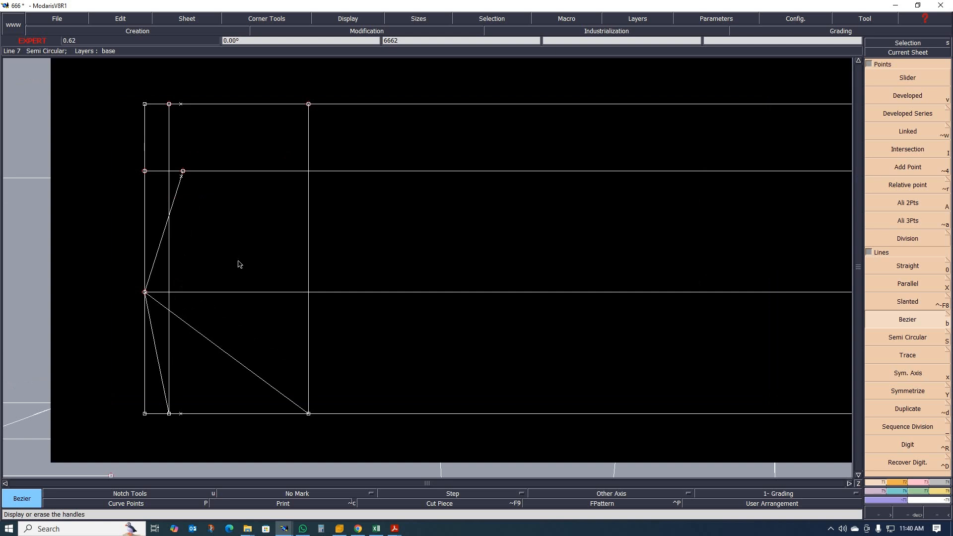
key(r)
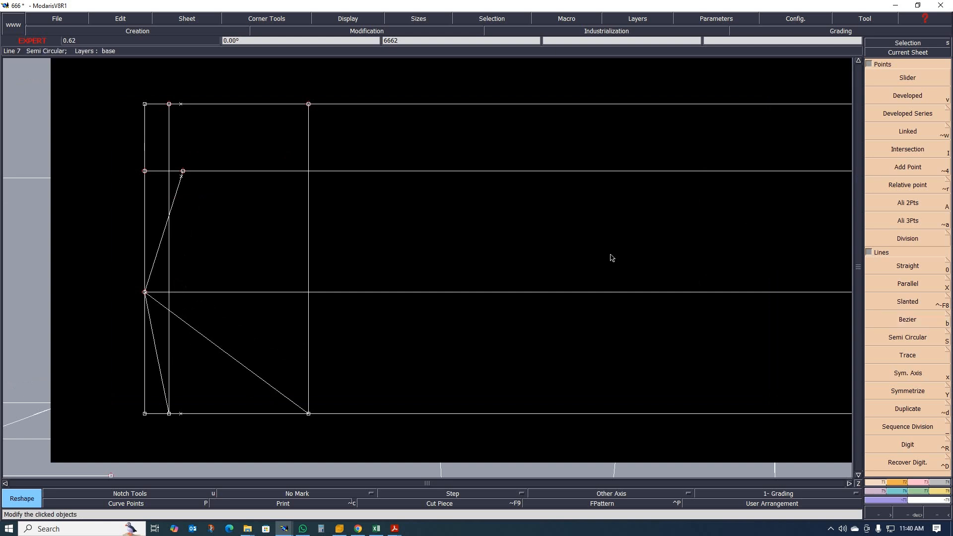
key(h)
click(390, 376)
key(r)
click(259, 380)
click(312, 324)
click(199, 331)
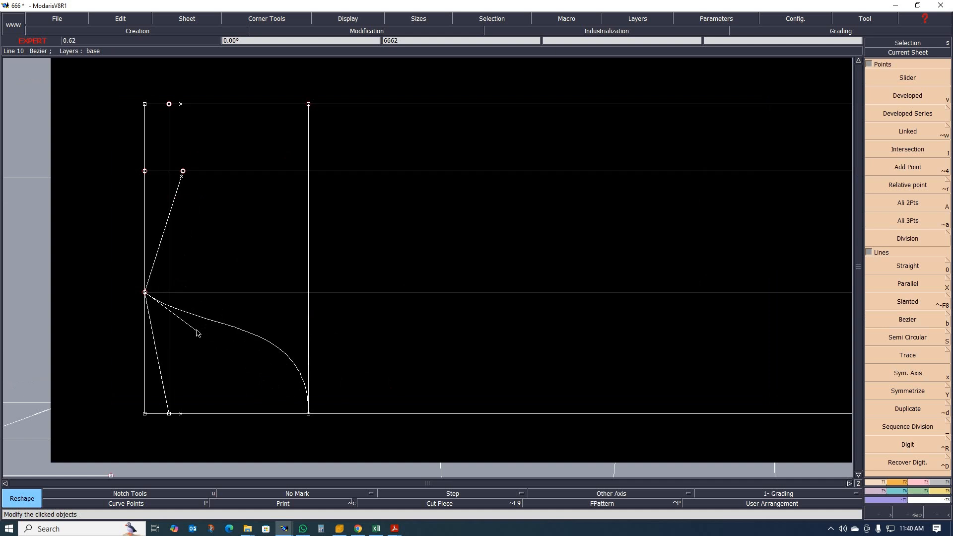
click(198, 332)
drag(166, 381, 168, 311)
Delete the leftover point beside the shoulder line's outer end.
scroll(229, 296, down, 3)
scroll(237, 243, up, 4)
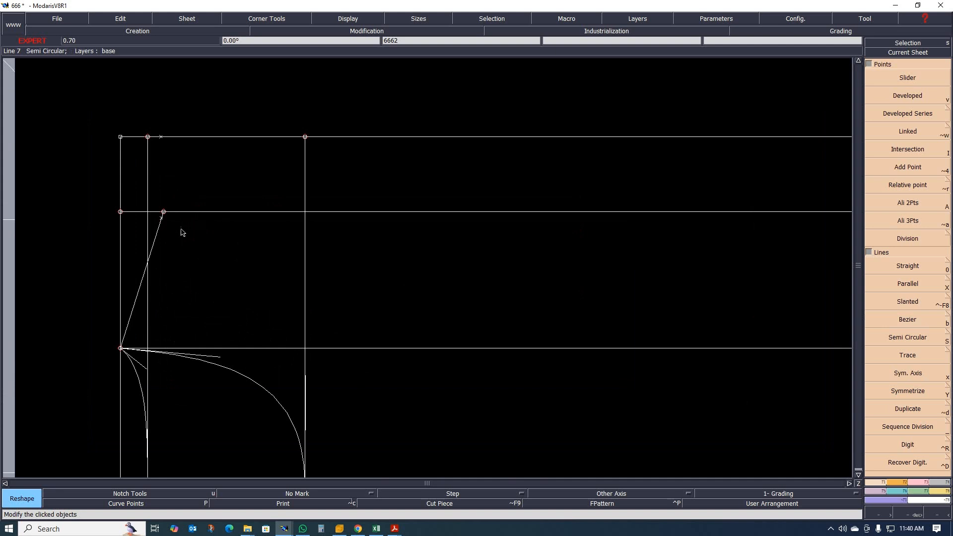
key(Delete)
click(164, 222)
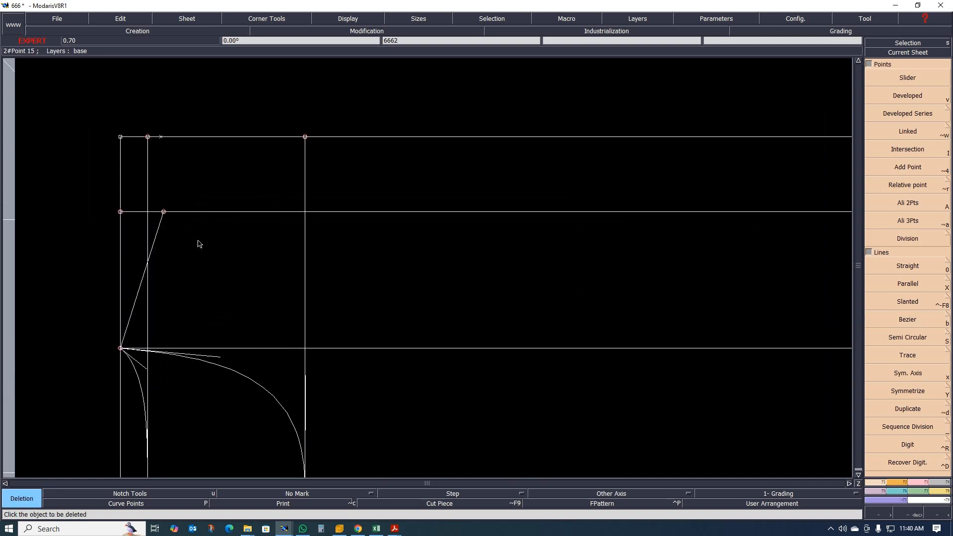
Try to draw a 25 cm Bezier armhole line from the outer shoulder point to the rectangle's top edge.
key(b)
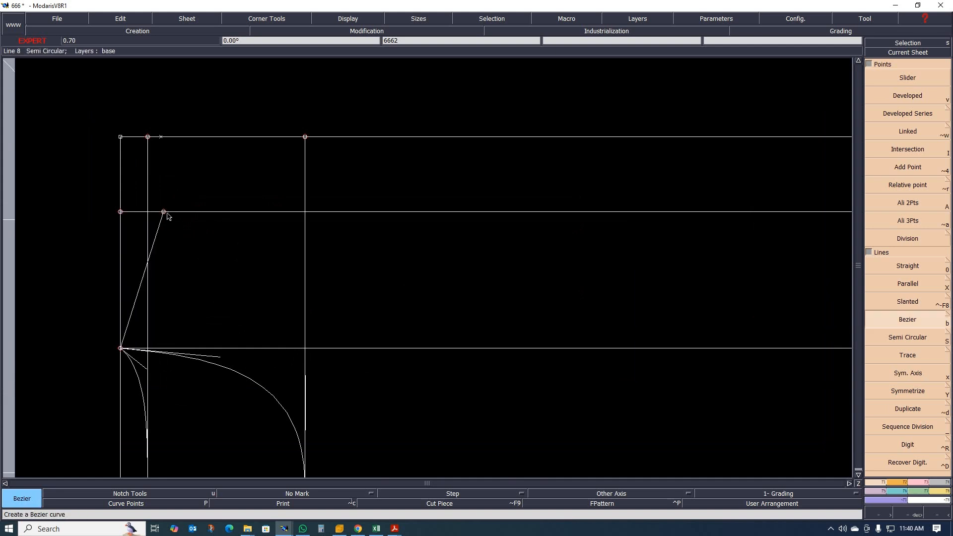
click(167, 213)
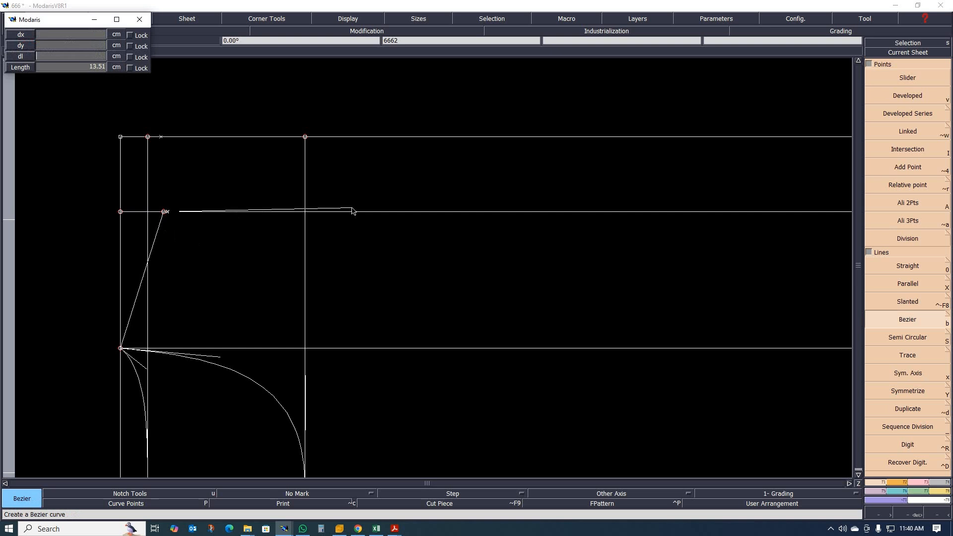
click(499, 139)
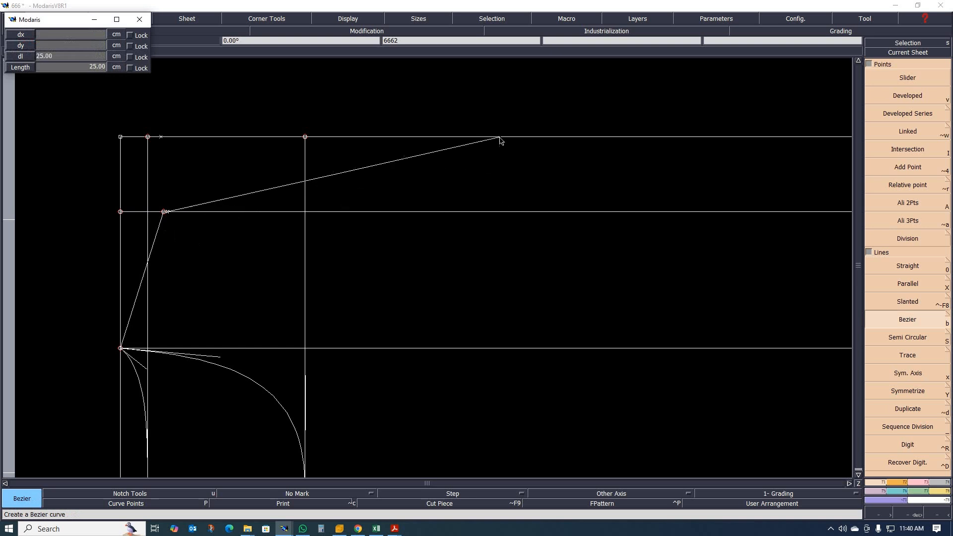
scroll(384, 199, down, 1)
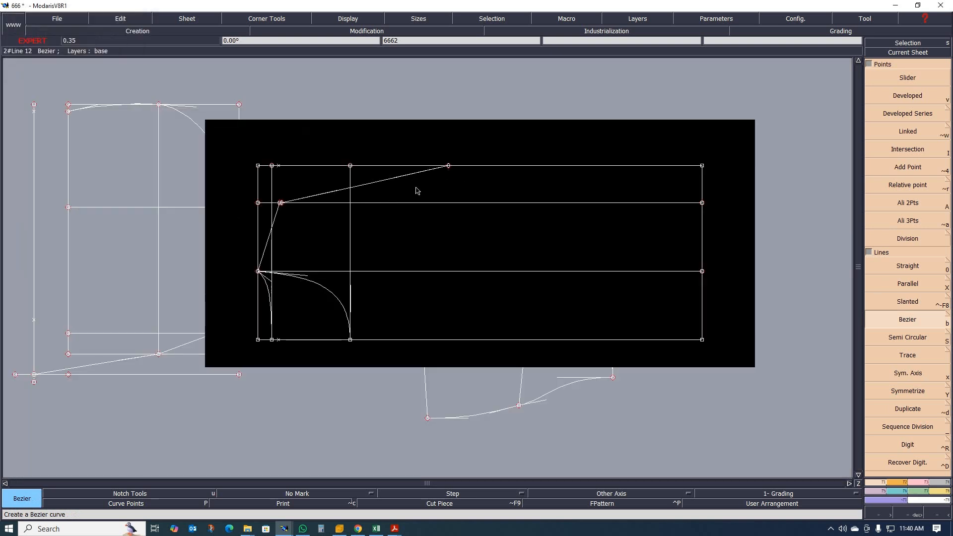
Check the size M armhole height in the Excel spec sheet and return to the Modaris pattern.
click(357, 528)
click(377, 529)
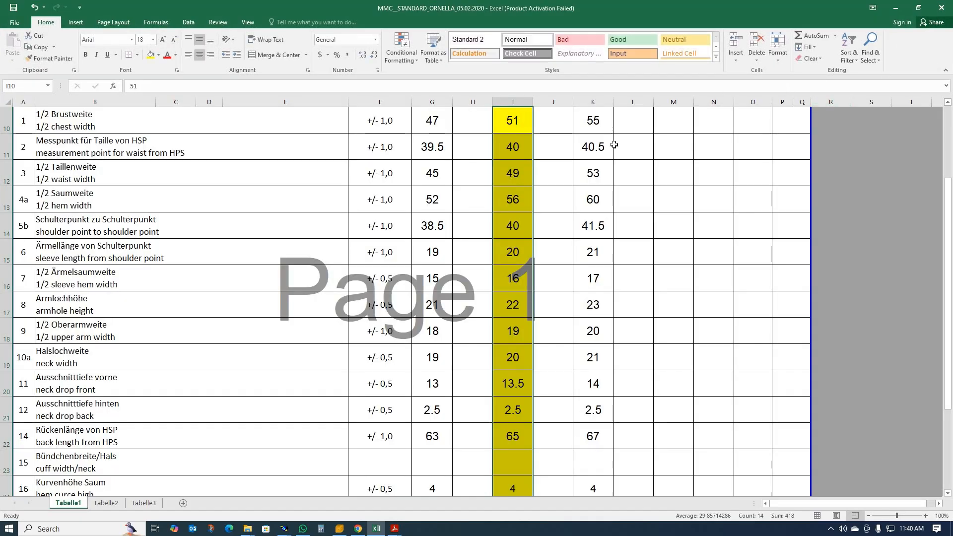
click(519, 308)
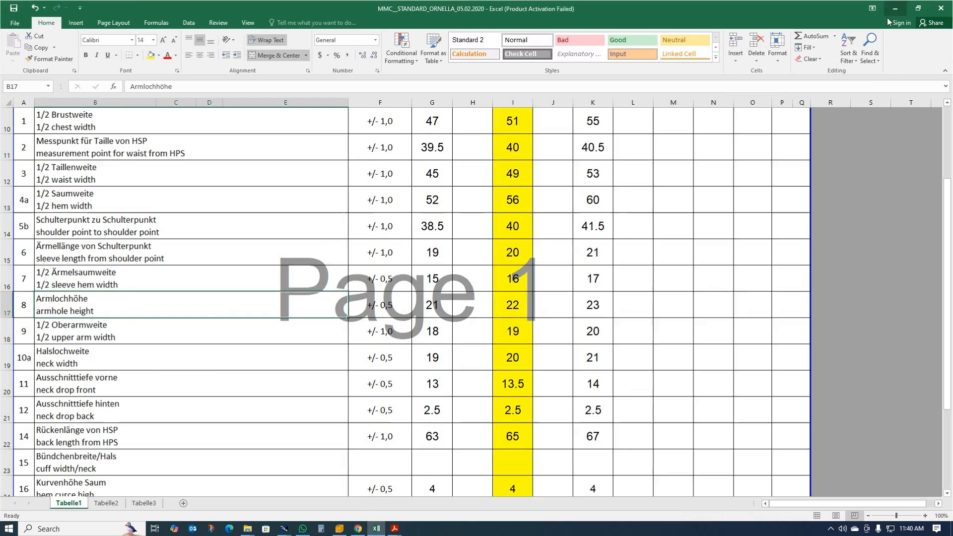
key(alt+Tab)
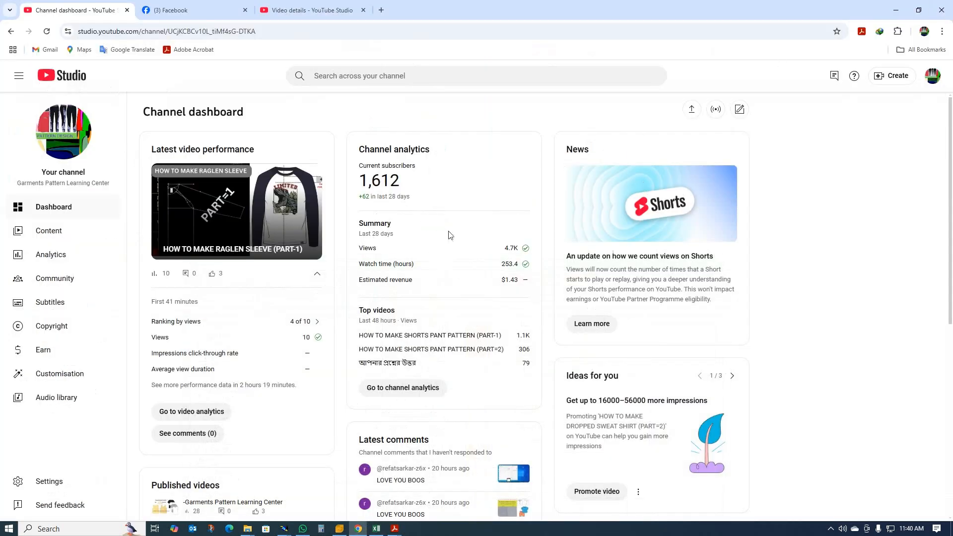
key(alt+Tab)
click(316, 204)
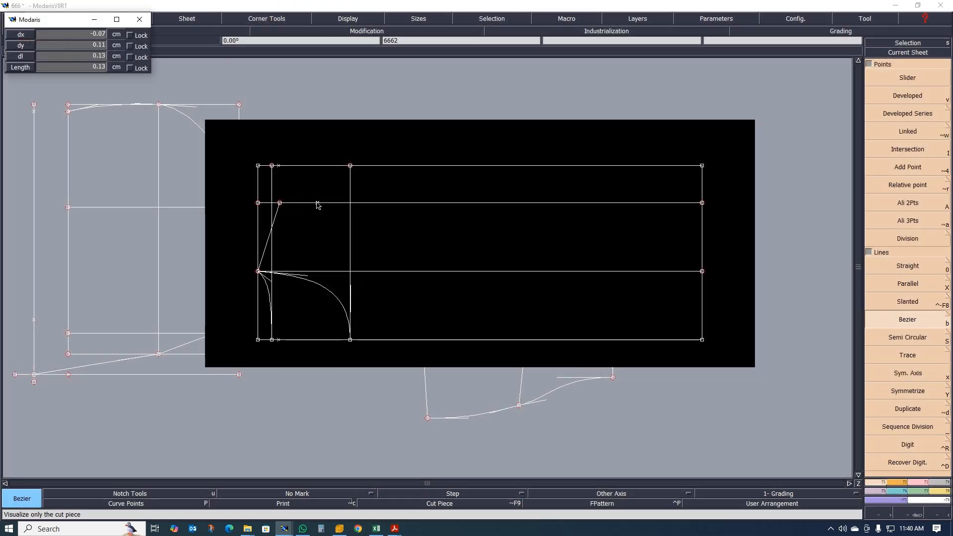
click(299, 199)
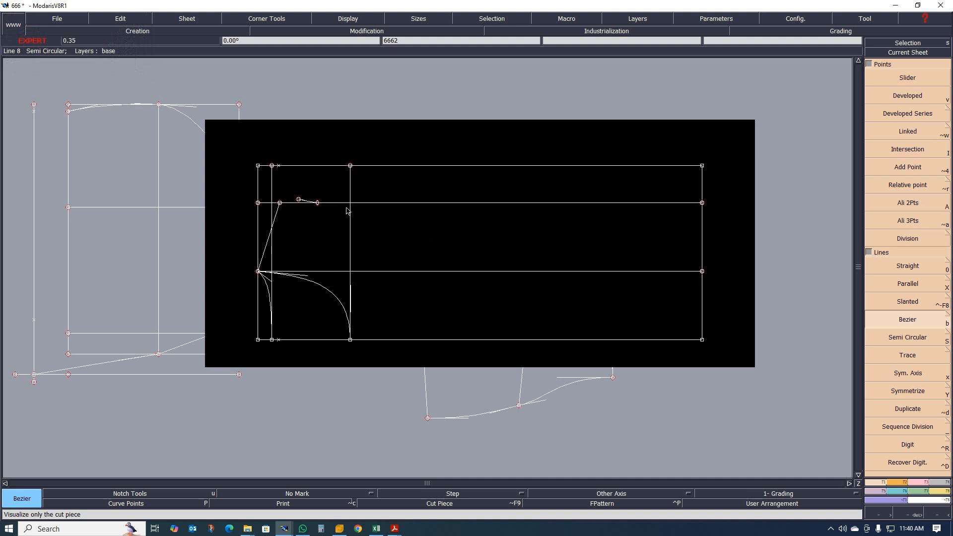
key(ctrl+z)
Draw a 22 cm Bezier armhole line from the outer shoulder point to the rectangle's top edge.
click(280, 203)
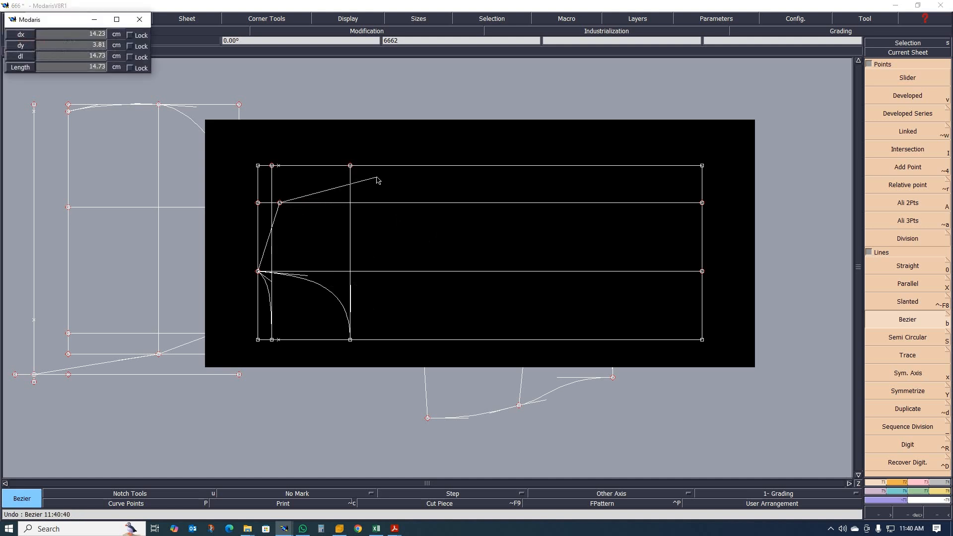
text(22.00)
click(433, 180)
scroll(432, 180, up, 1)
Reshape the armhole line with its handles into a curve that dips below the upper horizontal line.
key(r)
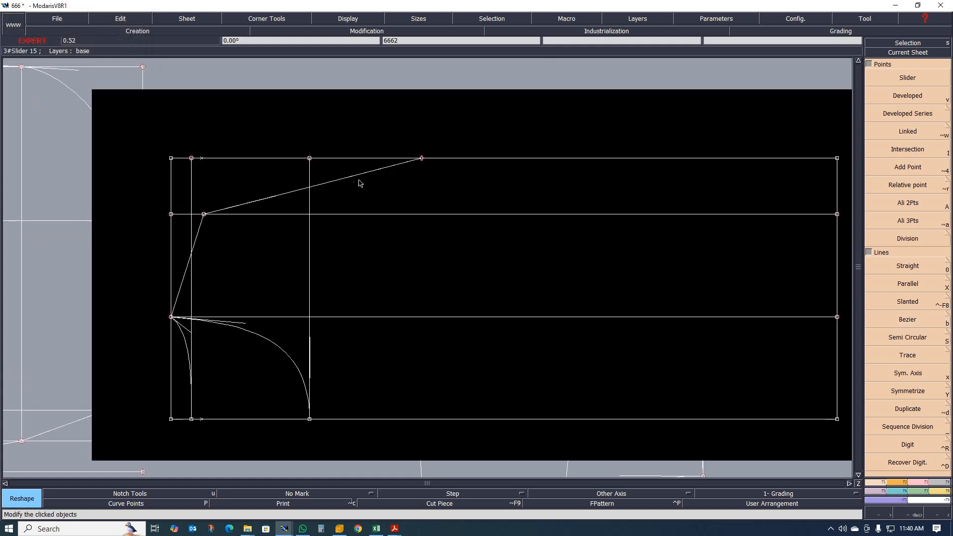
click(354, 178)
click(415, 242)
drag(274, 209, 299, 237)
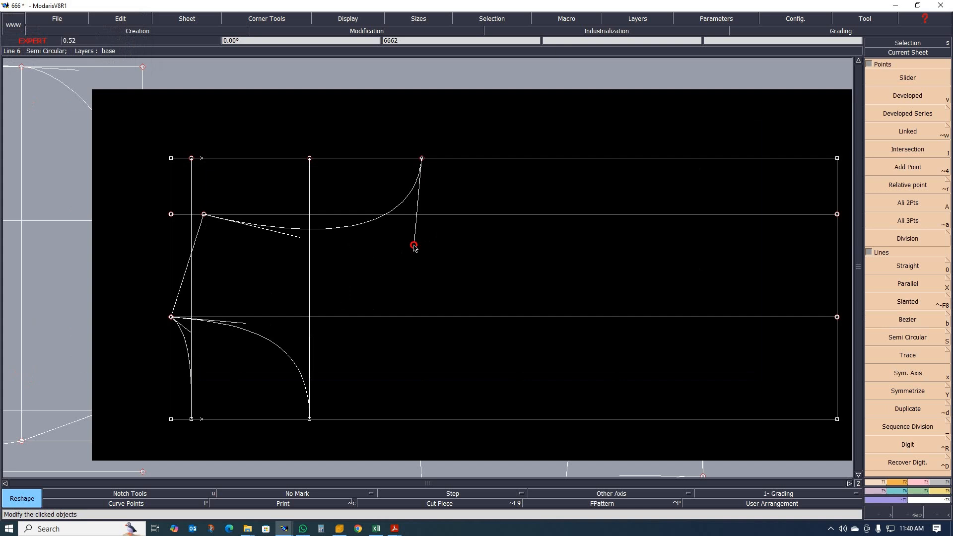
drag(415, 247, 420, 258)
drag(305, 240, 319, 238)
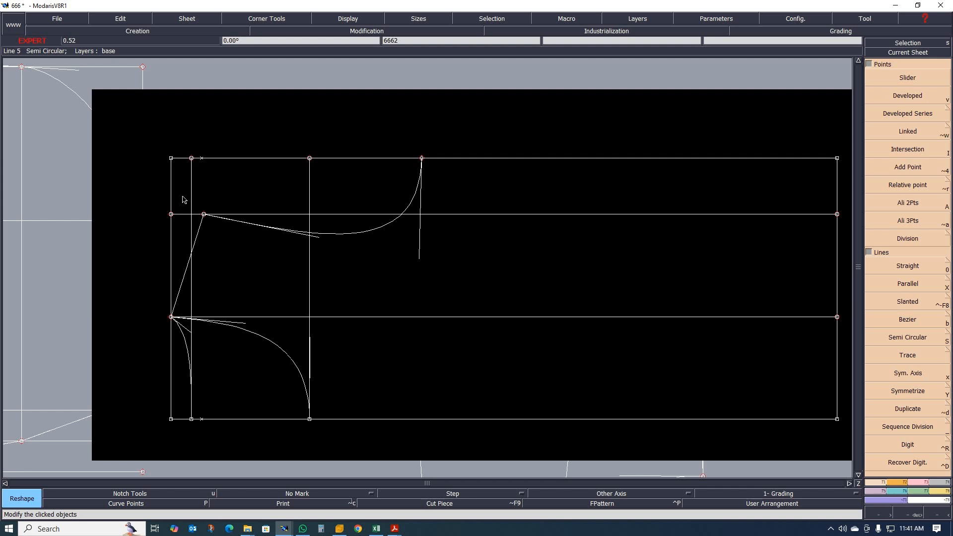
Shorten and slightly raise the armhole curve's handle at the outer shoulder point to flatten the curve.
scroll(198, 201, down, 1)
scroll(297, 212, up, 2)
scroll(303, 217, down, 2)
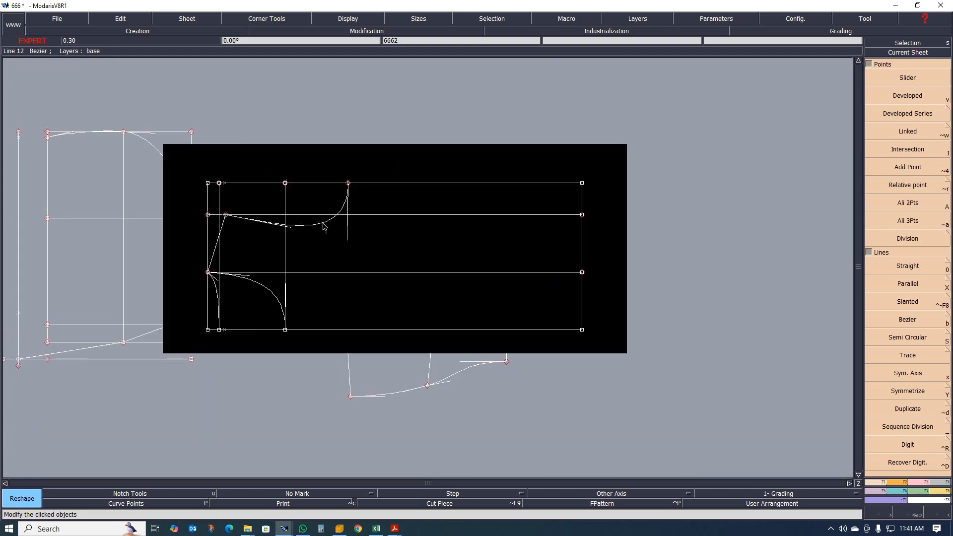
scroll(324, 226, up, 1)
scroll(270, 230, up, 1)
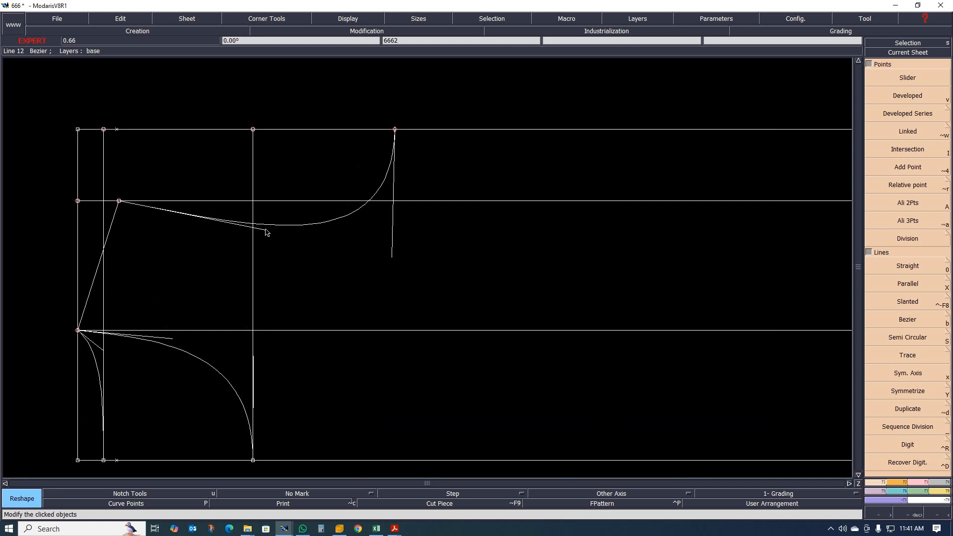
click(254, 223)
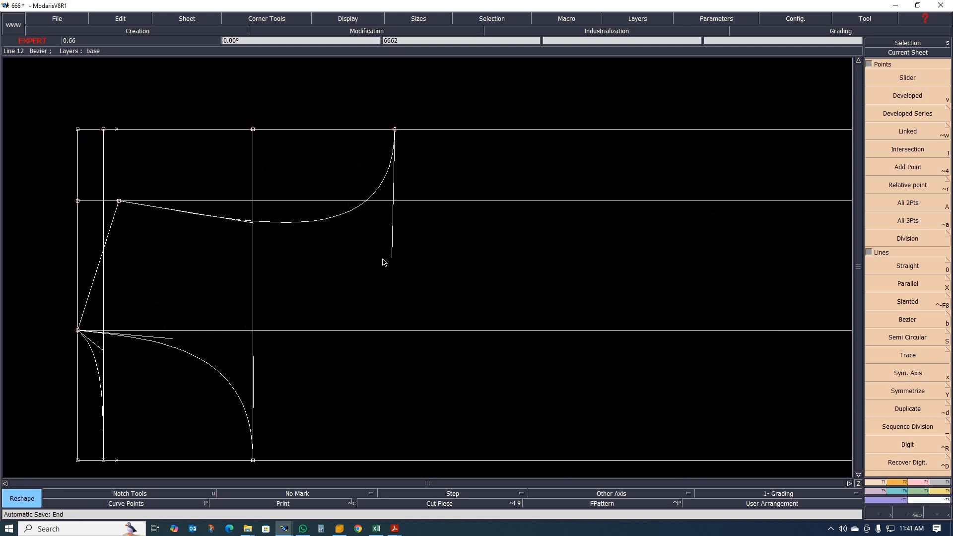
scroll(323, 221, down, 2)
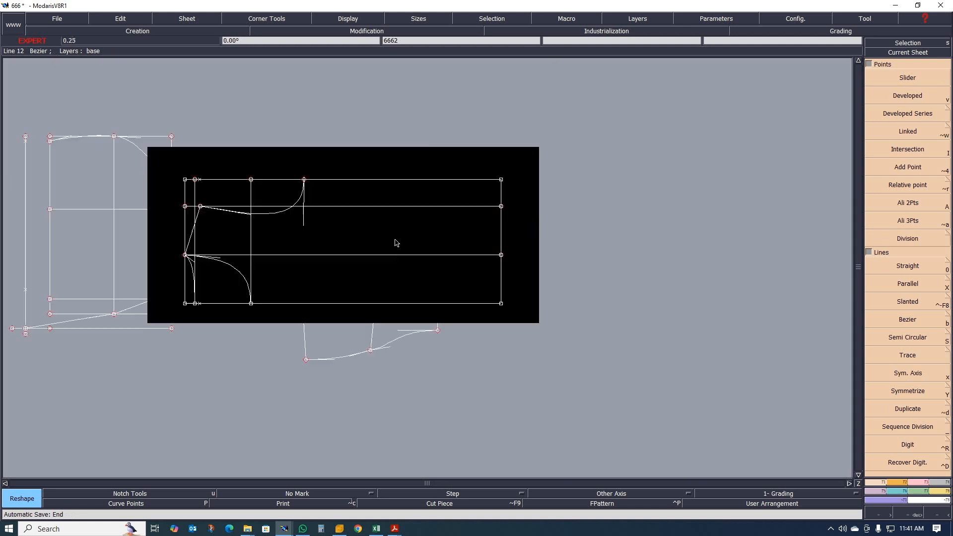
scroll(323, 204, up, 1)
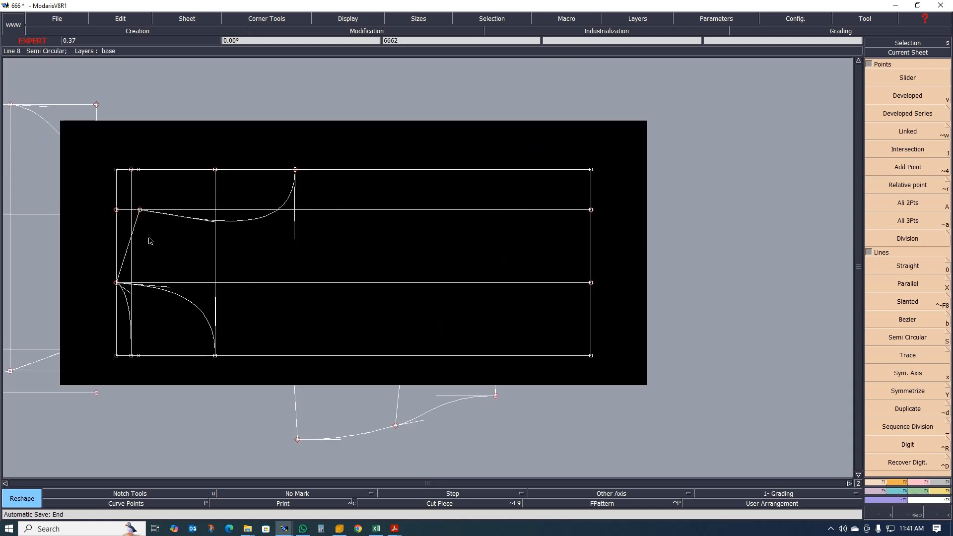
Draw the waist line parallel to the rectangle's shoulder-side edge at a distance of -40 cm, without any extra parallel line.
key(shift+x)
click(117, 229)
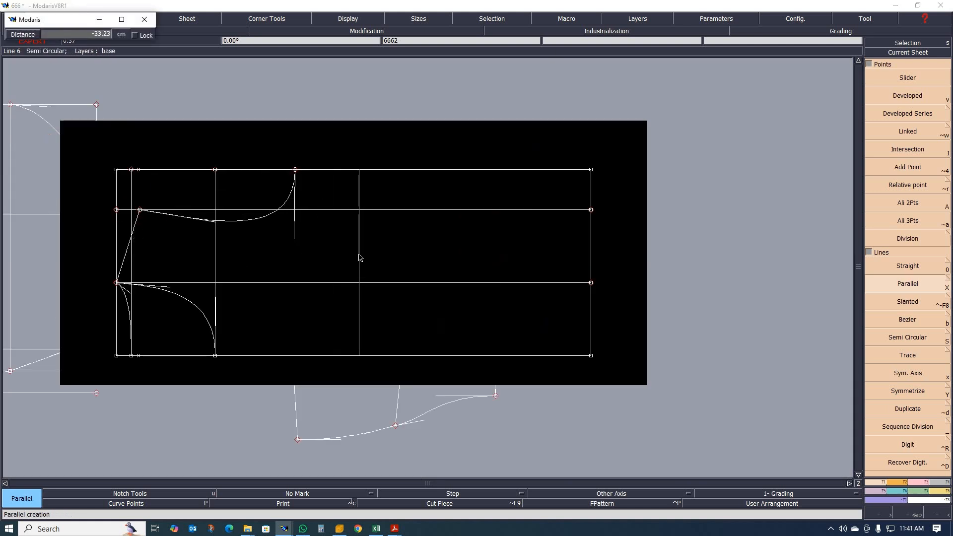
text(-40)
key(Return)
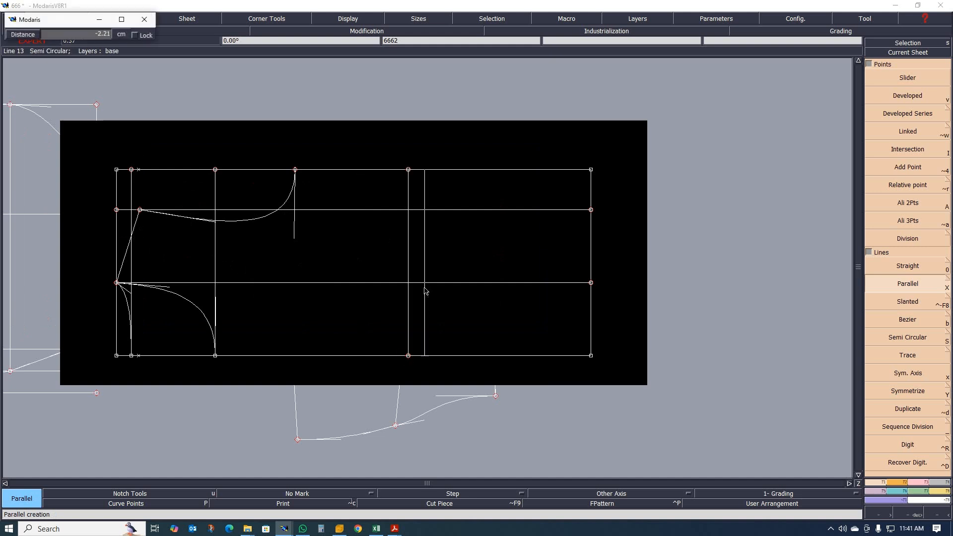
click(423, 290)
key(ctrl+z)
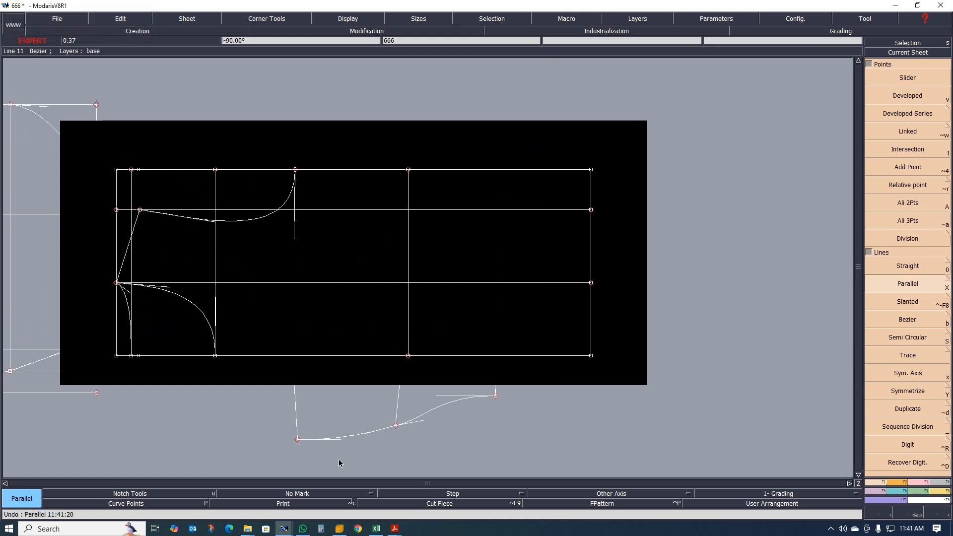
Check the size M half waist width in the Excel spec sheet and place a developed point 24.50 cm from the waist line's lower end in Modaris.
click(376, 528)
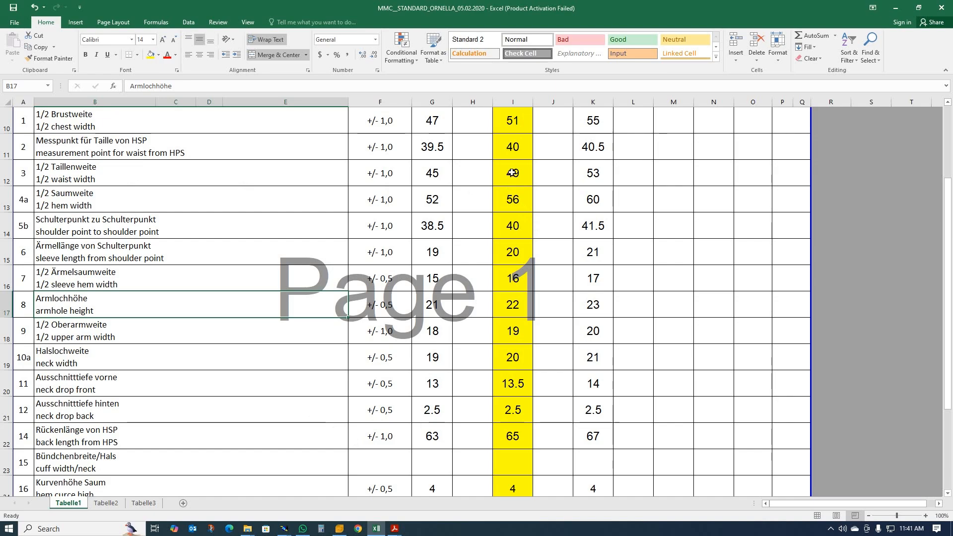
click(895, 8)
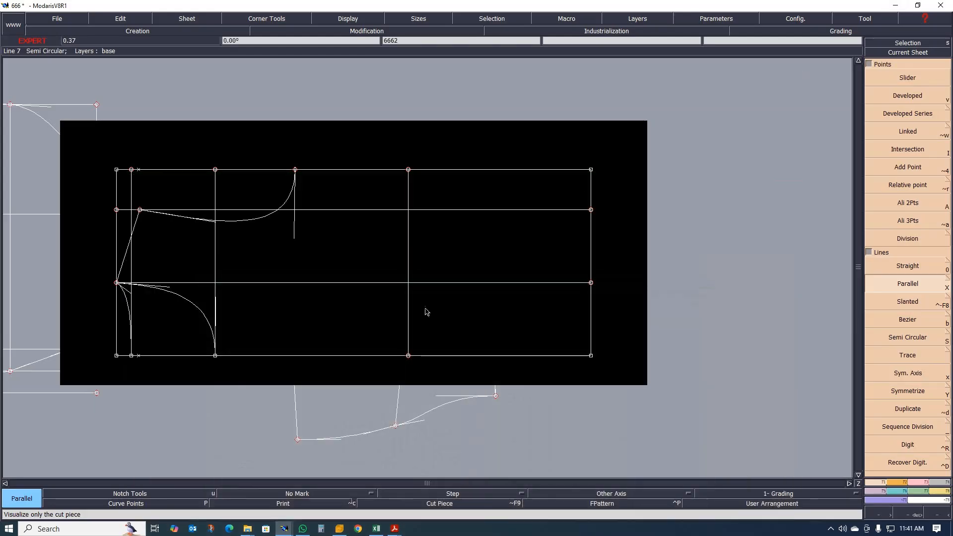
key(v)
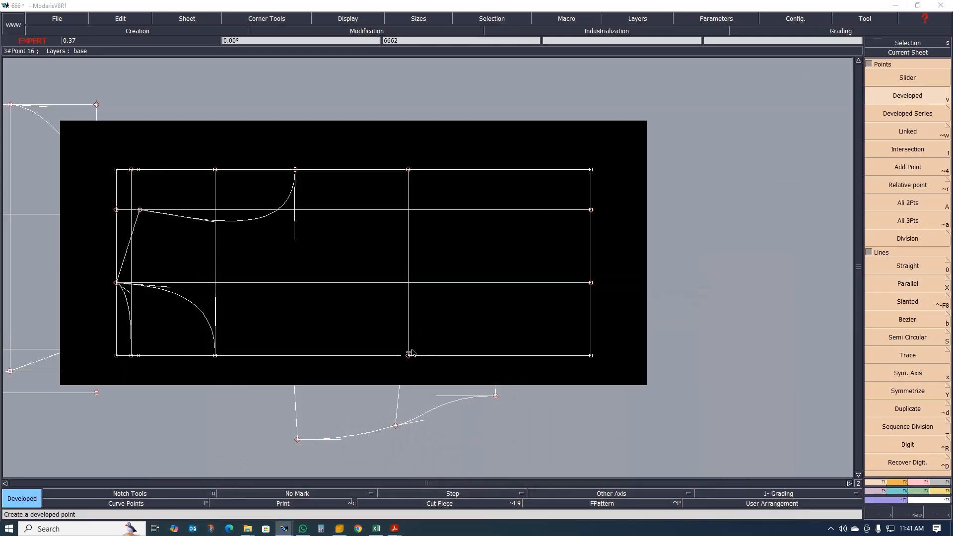
click(406, 353)
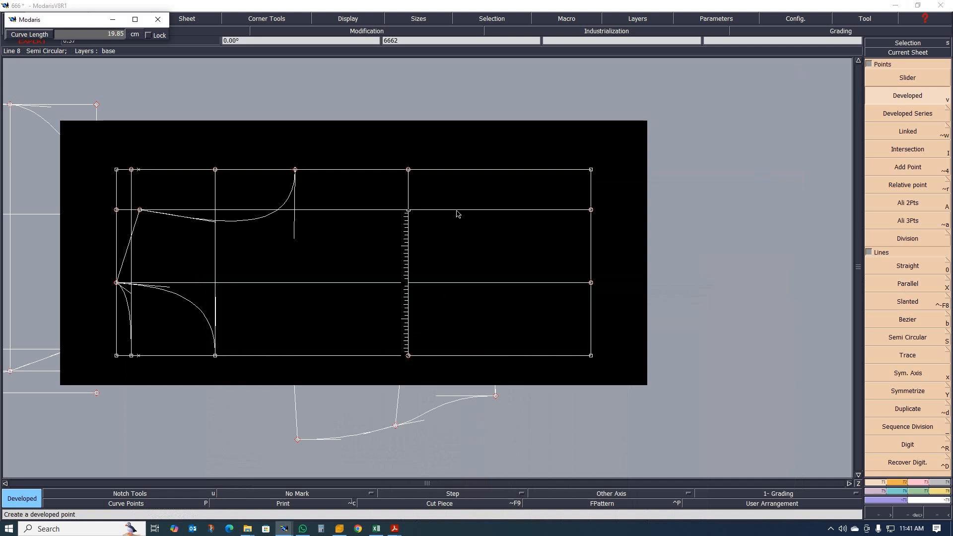
text(24.50)
key(Return)
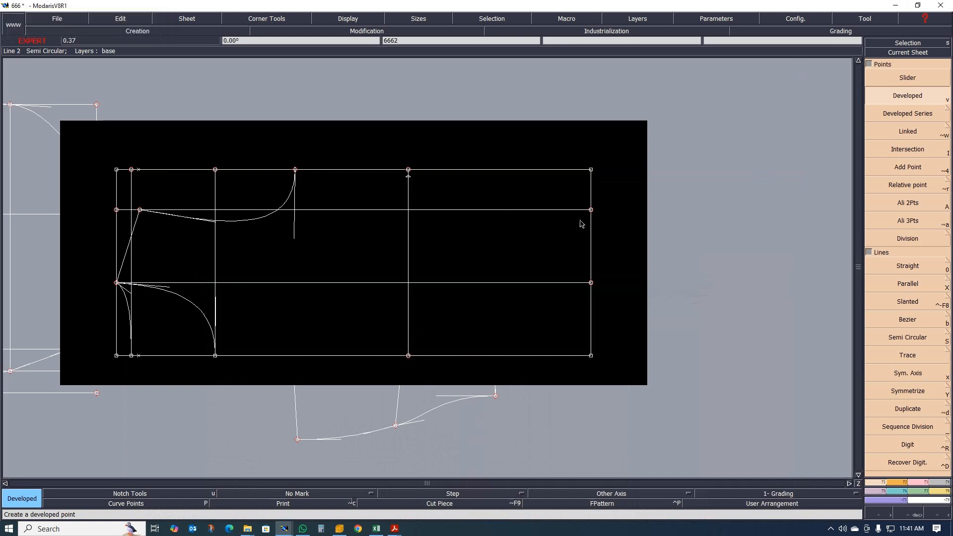
Extend the hem line past the rectangle's upper edge and place a developed point on it 28 cm from its lower end.
key(l)
click(592, 190)
click(611, 121)
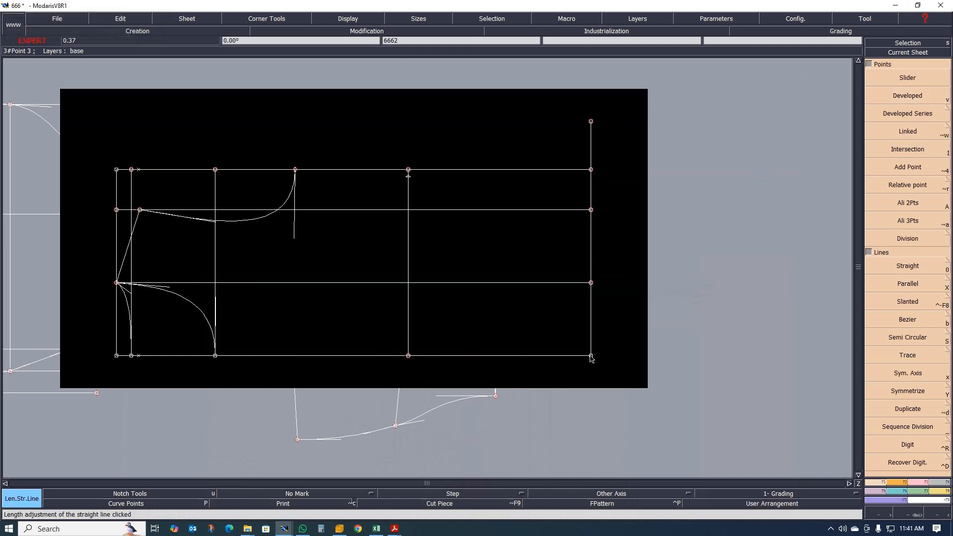
key(v)
click(591, 356)
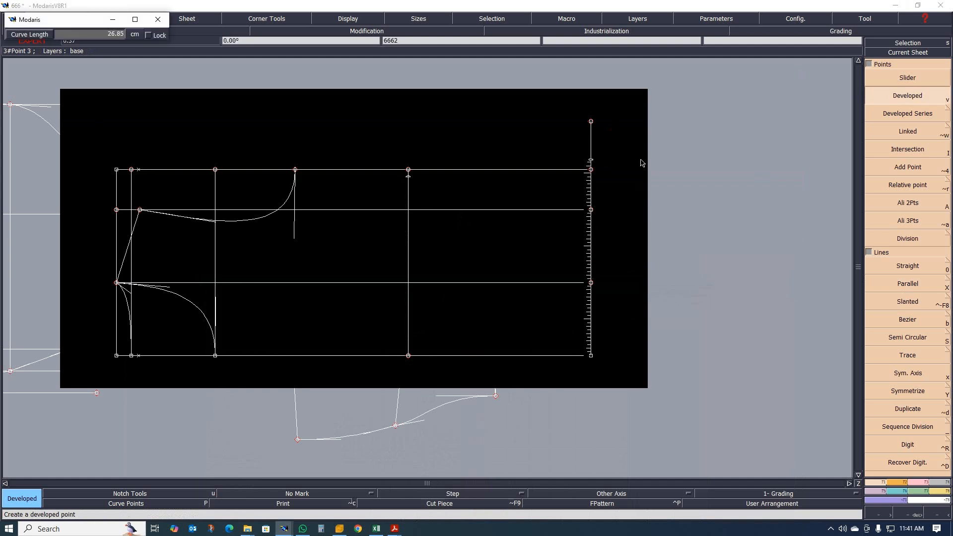
text(28)
key(Return)
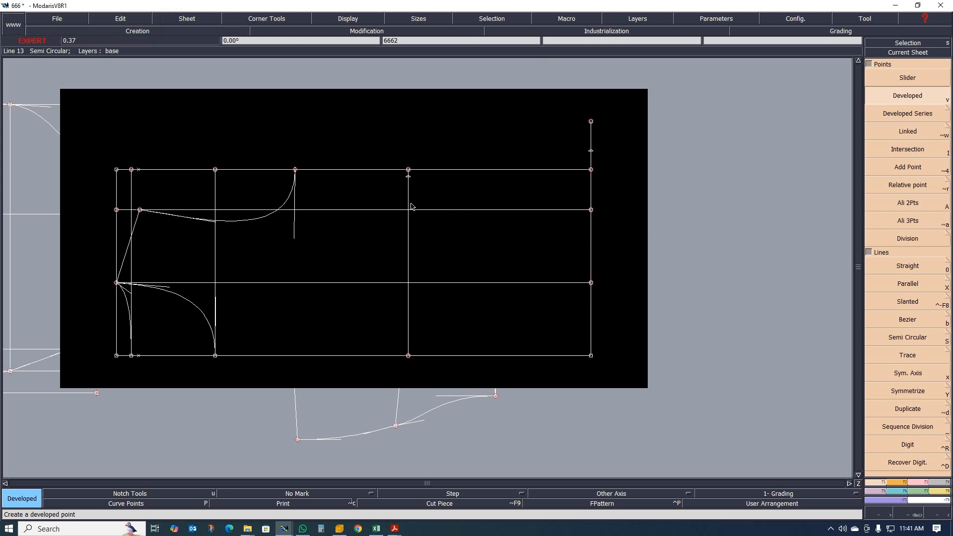
Insert the waist and hem points into their lines and draw a Bezier side seam from the armhole base through the waist point to the hem point.
key(i)
click(407, 179)
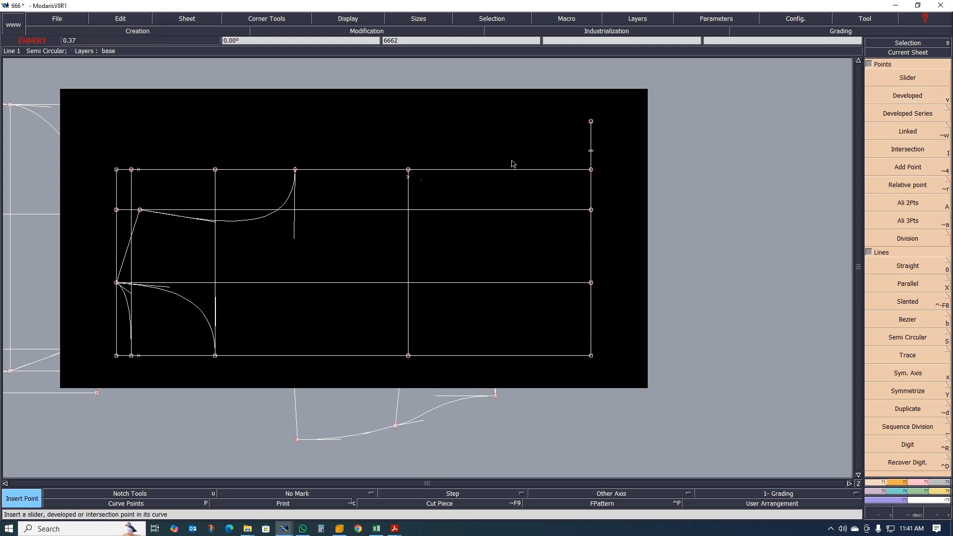
click(591, 154)
key(b)
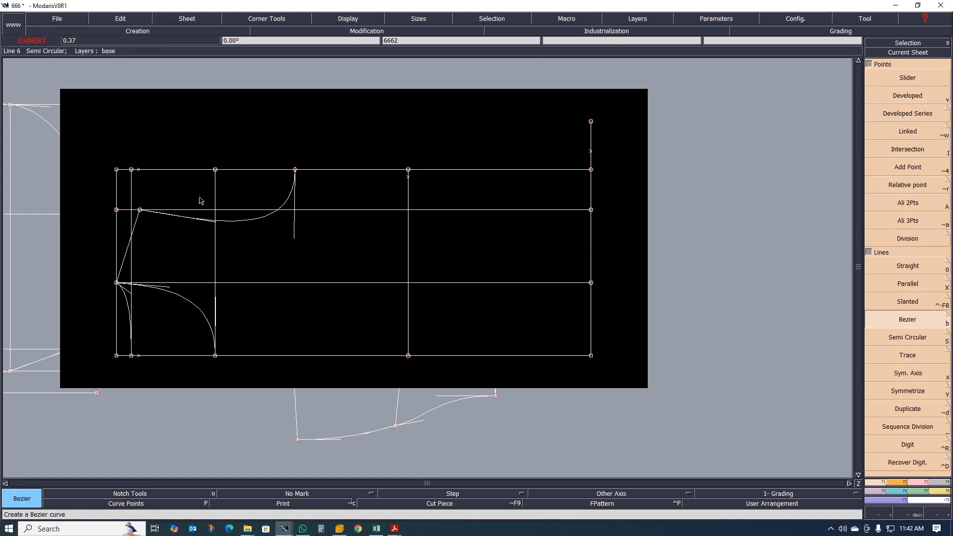
click(295, 170)
click(407, 176)
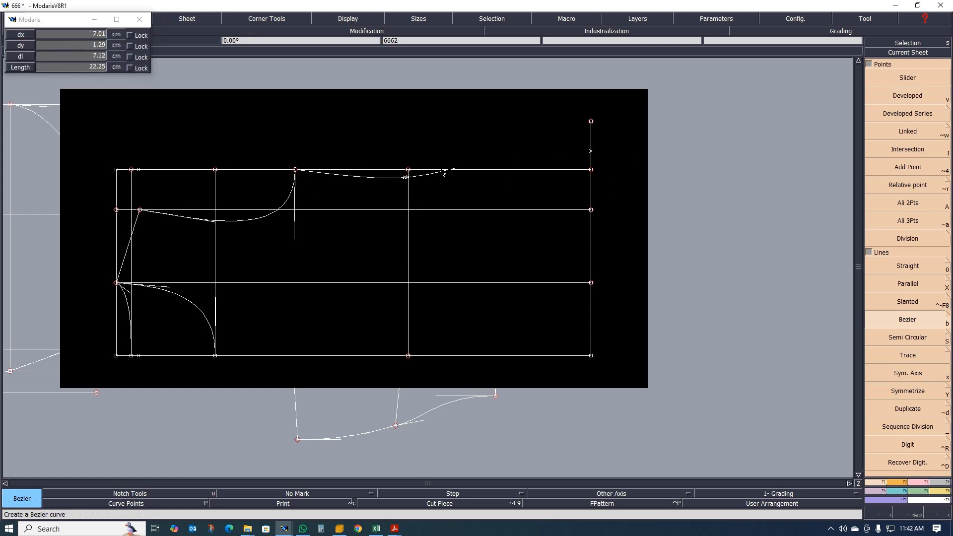
click(591, 152)
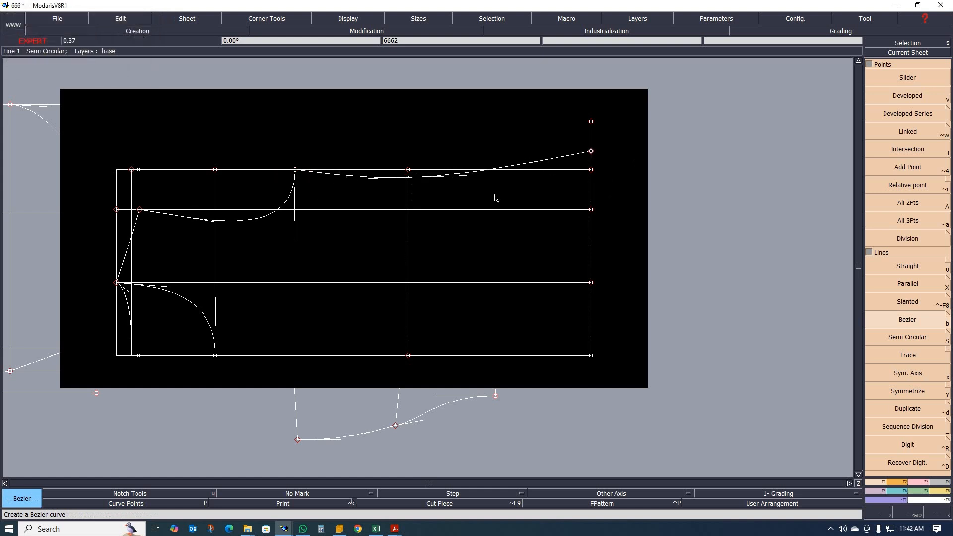
Delete the excess end of the hem line that extends beyond the side seam.
scroll(495, 195, down, 1)
scroll(527, 183, up, 3)
key(Delete)
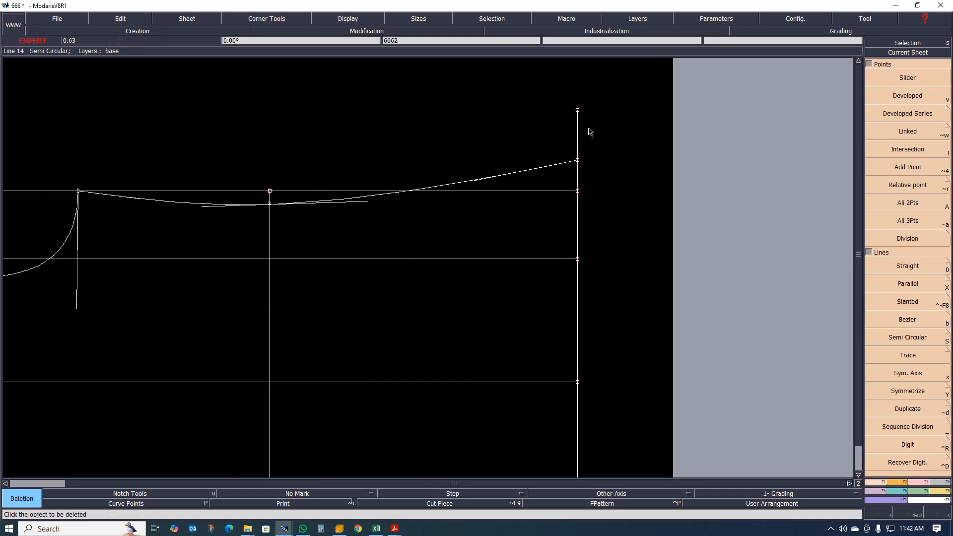
click(578, 116)
scroll(536, 191, down, 2)
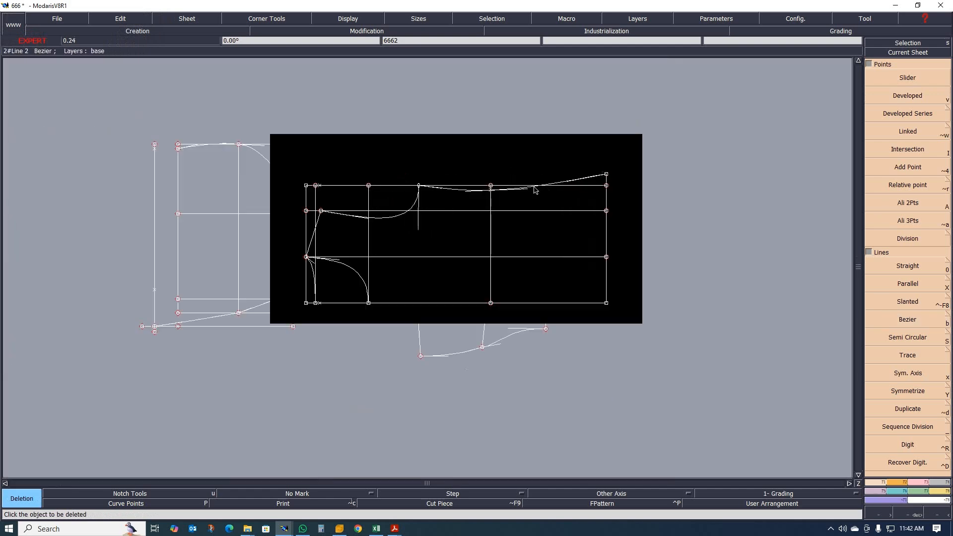
Reshape the side seam with its hem-end and armhole-end handles into a smooth curve with a rounded approach to the hem.
scroll(449, 194, up, 2)
scroll(373, 229, down, 3)
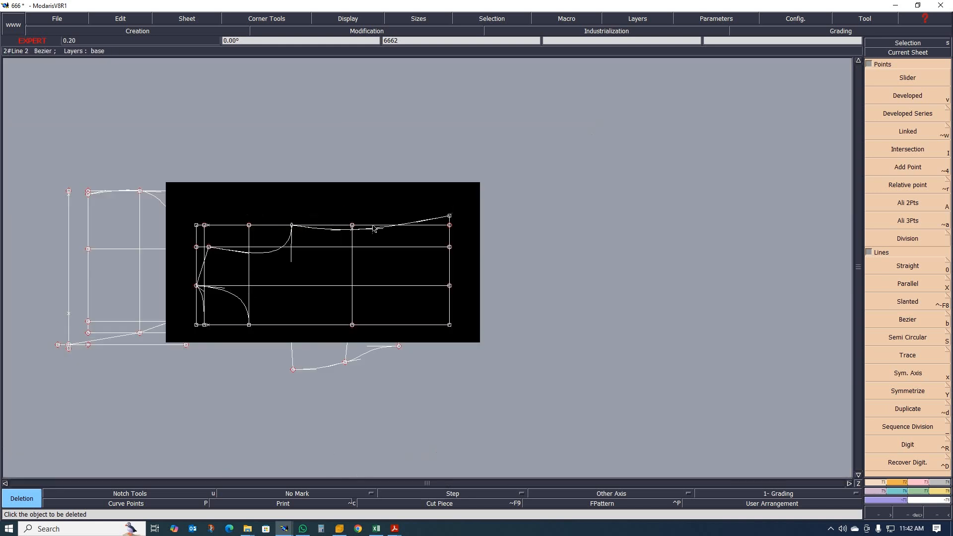
scroll(373, 229, up, 3)
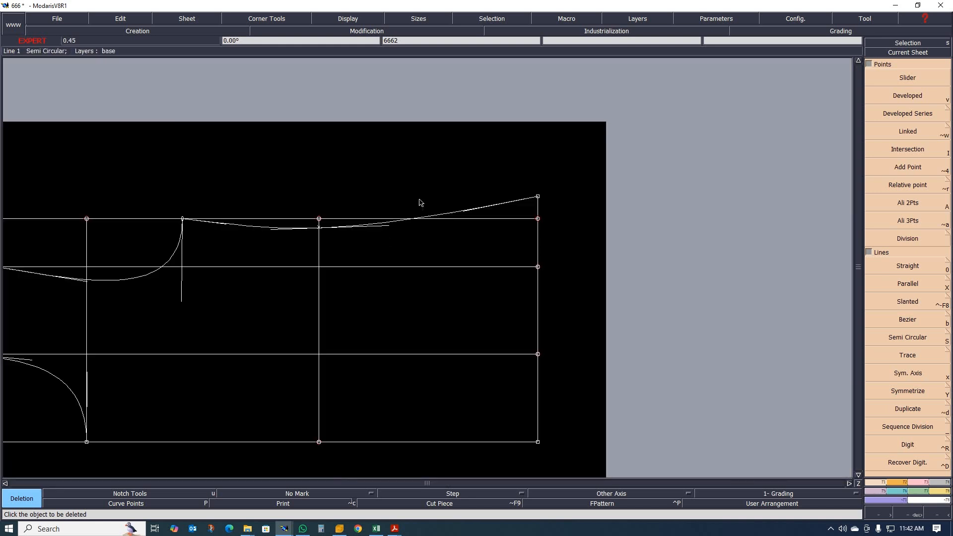
key(r)
click(464, 211)
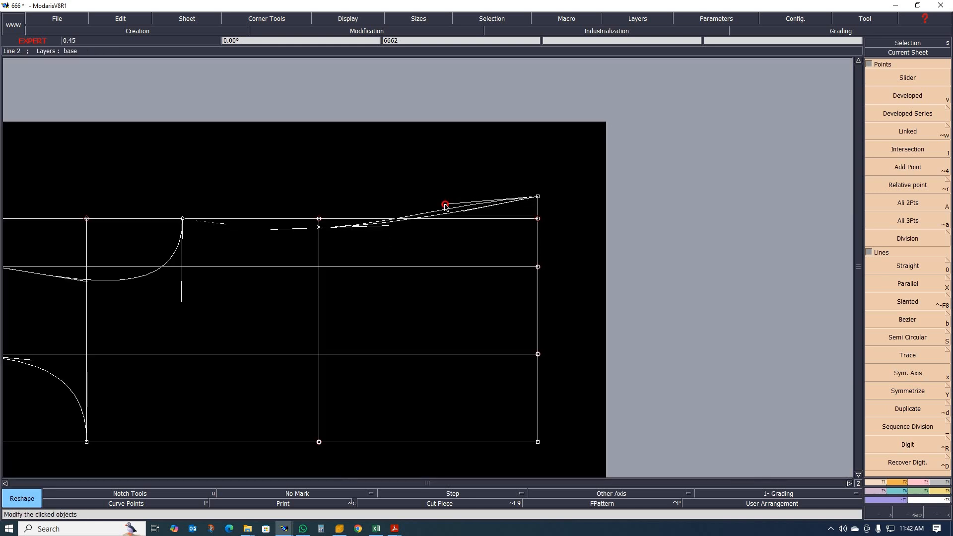
click(444, 206)
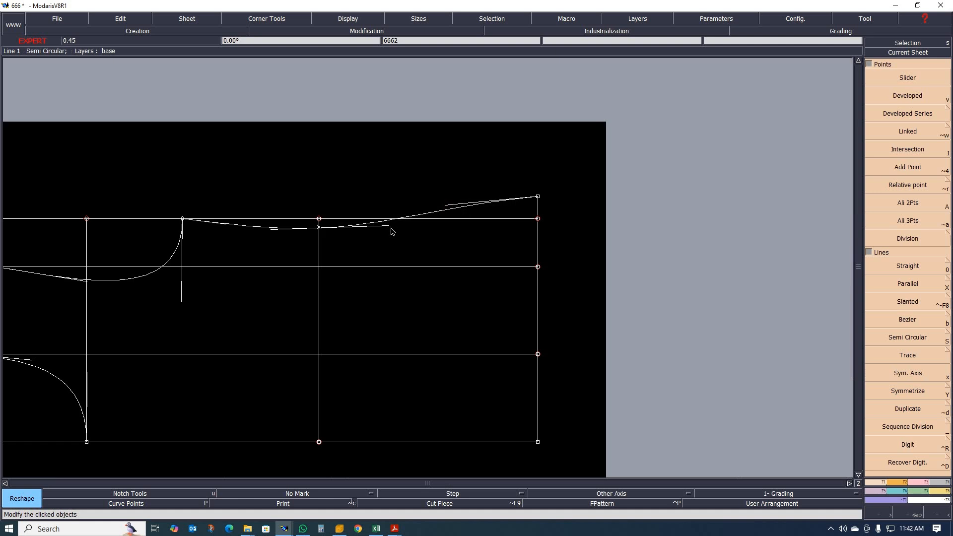
scroll(225, 232, up, 1)
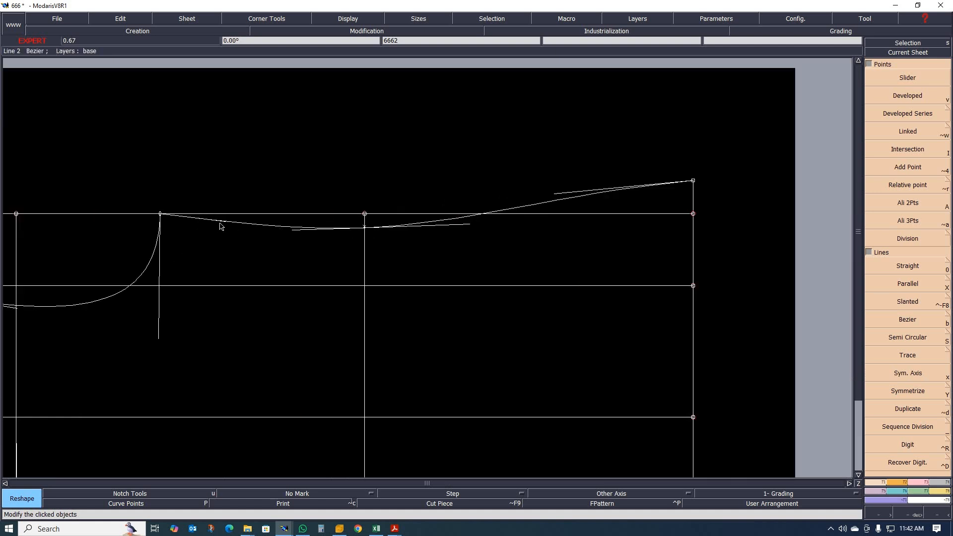
click(220, 224)
click(287, 226)
scroll(288, 230, down, 2)
scroll(340, 230, up, 2)
scroll(479, 214, up, 1)
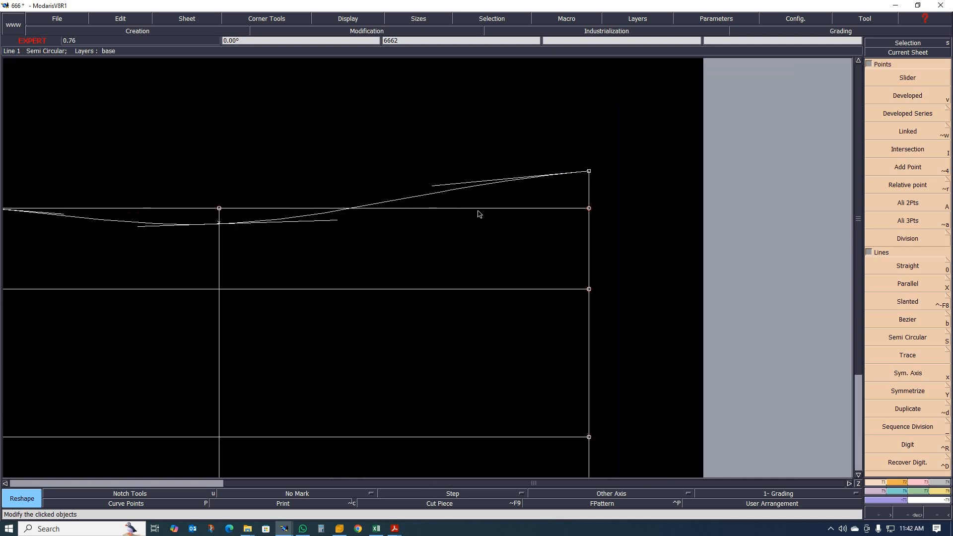
scroll(477, 211, down, 4)
scroll(598, 186, up, 2)
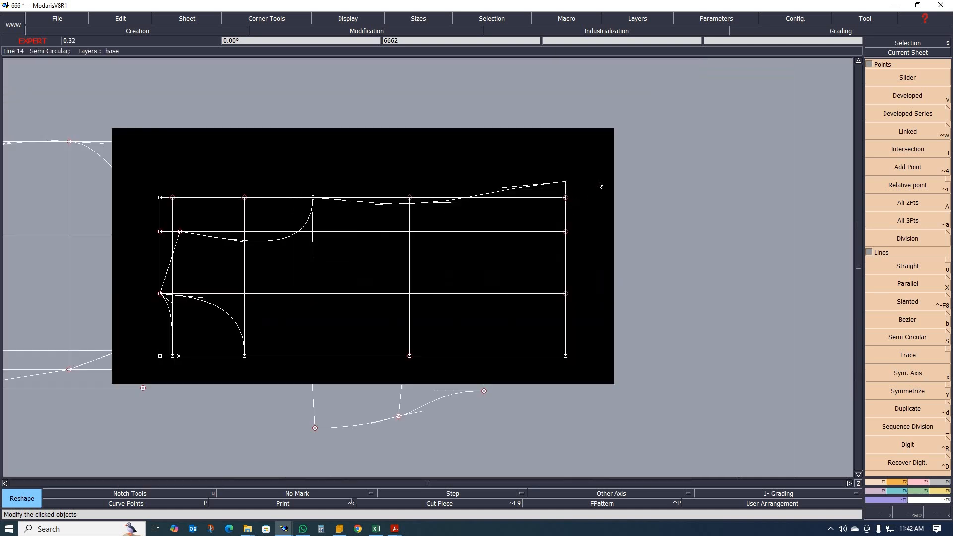
Place a linked point from the side seam's hem end, just above the seam between the waist and the hem.
scroll(590, 193, up, 1)
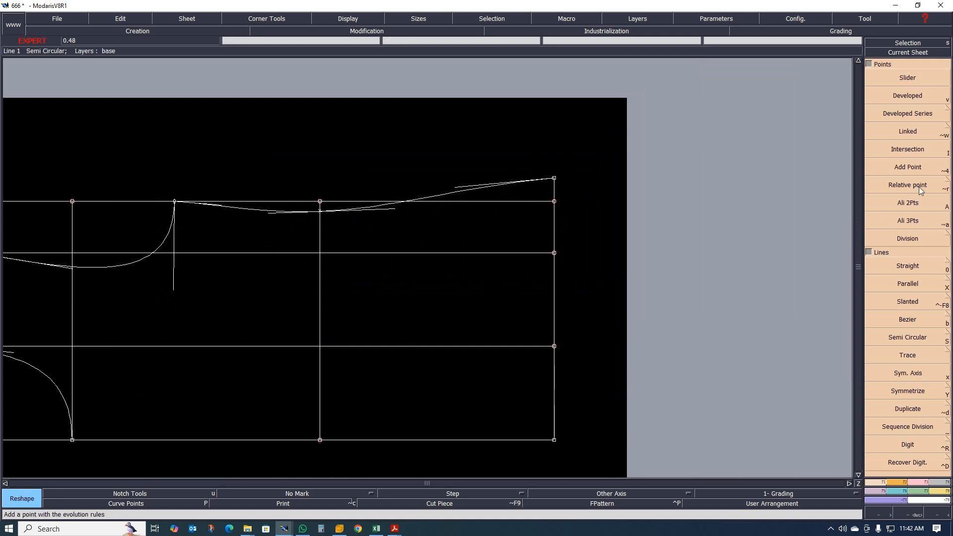
click(913, 135)
click(554, 178)
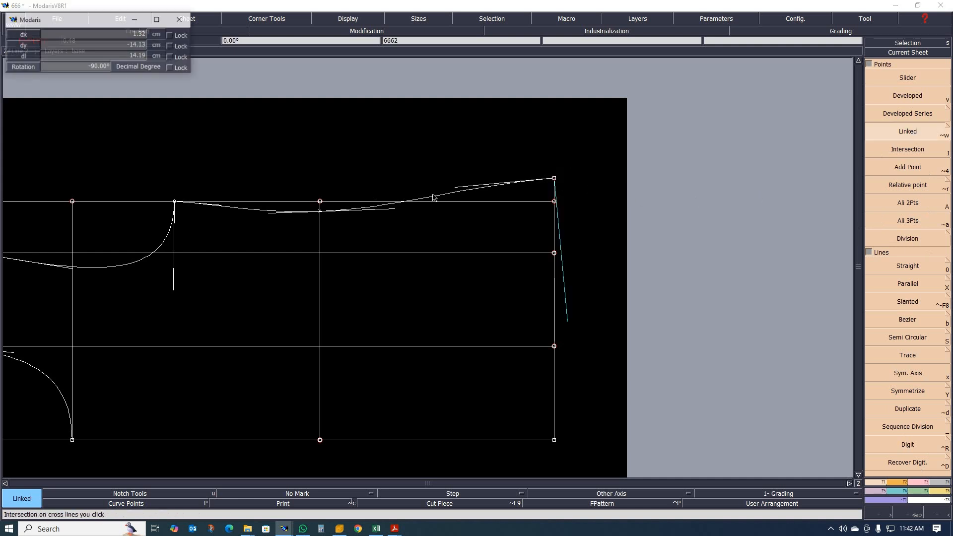
click(560, 239)
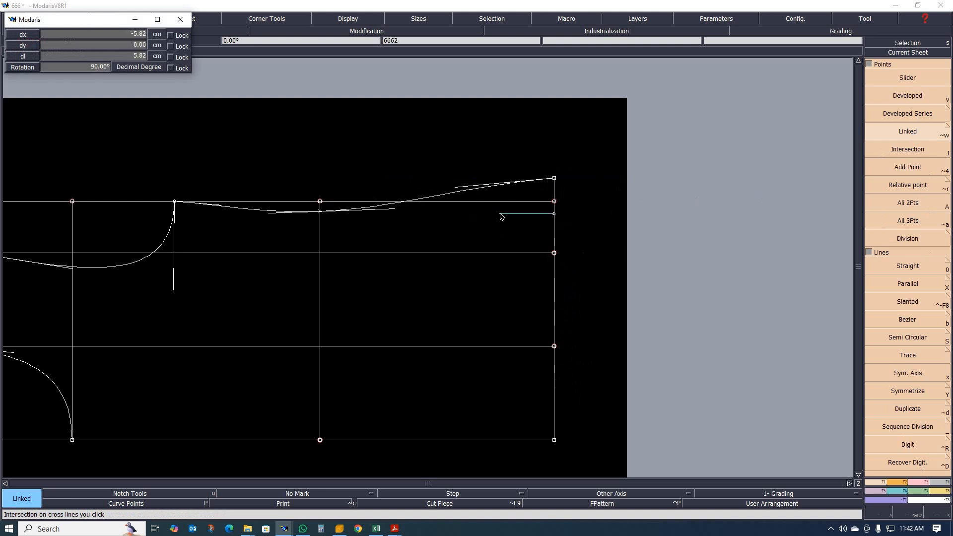
click(413, 180)
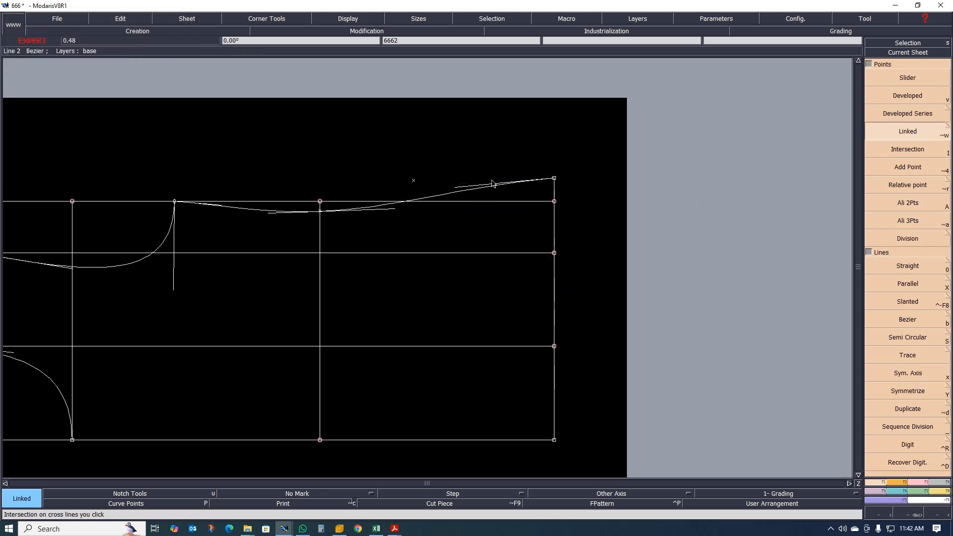
scroll(562, 184, up, 3)
scroll(563, 183, down, 2)
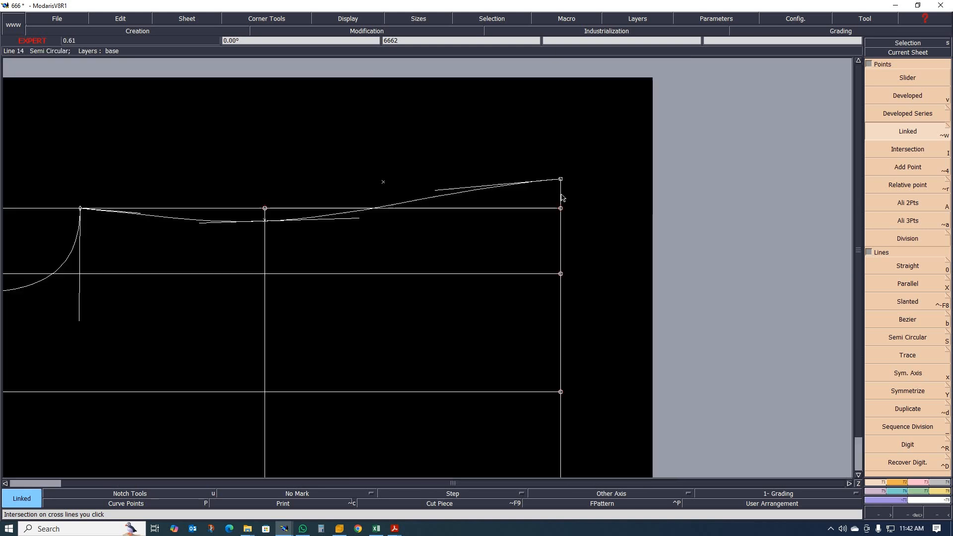
key(Escape)
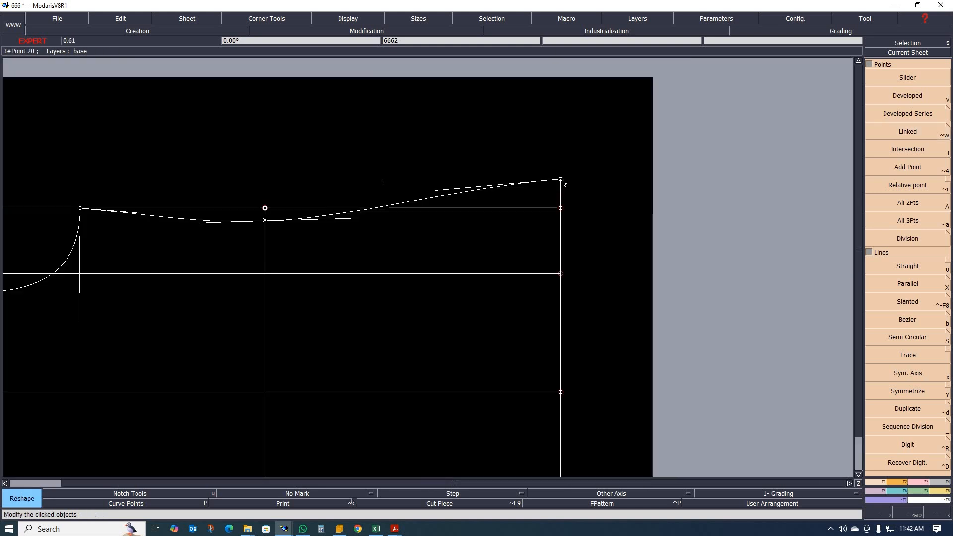
Try moving the side seam's hem end with Reshape by dx -1.5 cm and dy 0.
click(561, 179)
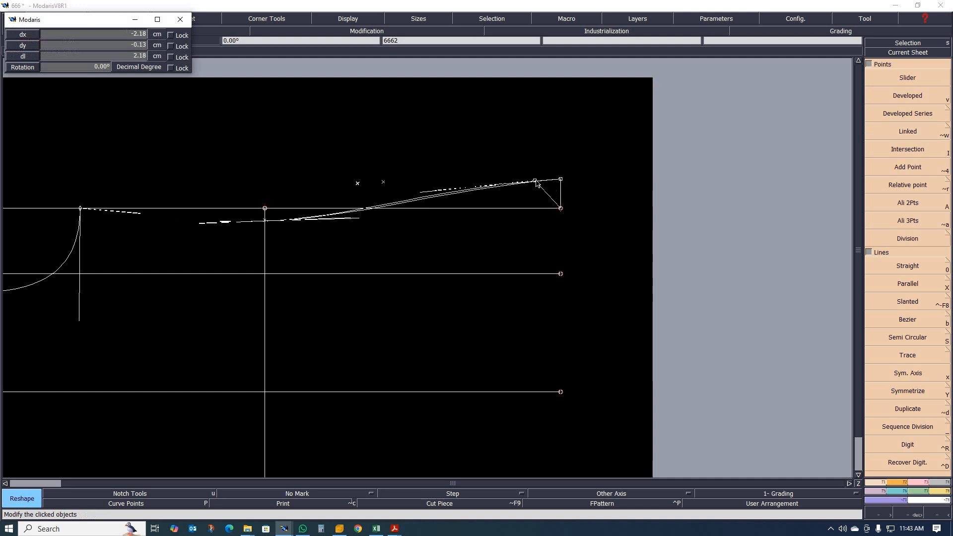
text(-1.5)
key(Down)
text(0)
key(Return)
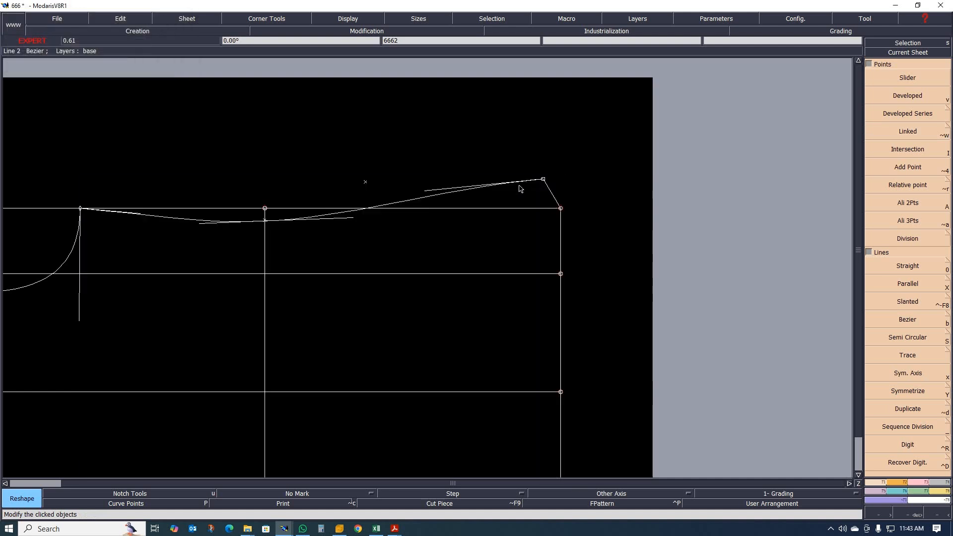
scroll(519, 189, down, 2)
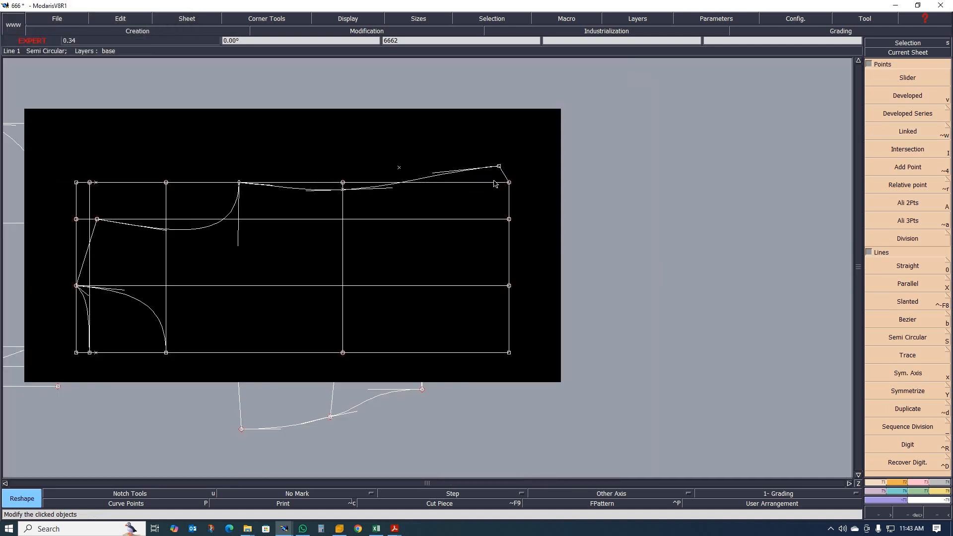
key(ctrl+z)
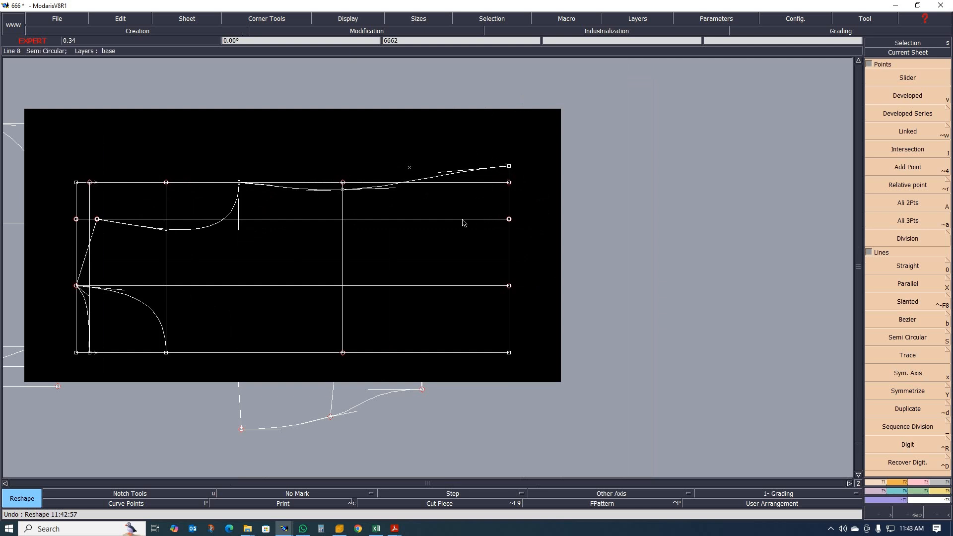
key(Page_Up)
key(Page_Down)
scroll(462, 177, down, 1)
scroll(450, 174, up, 2)
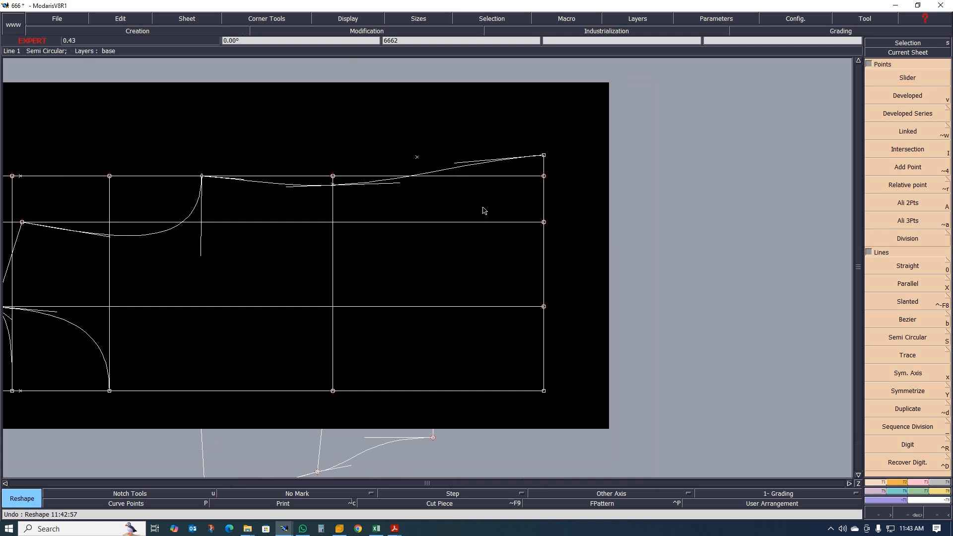
scroll(484, 211, down, 1)
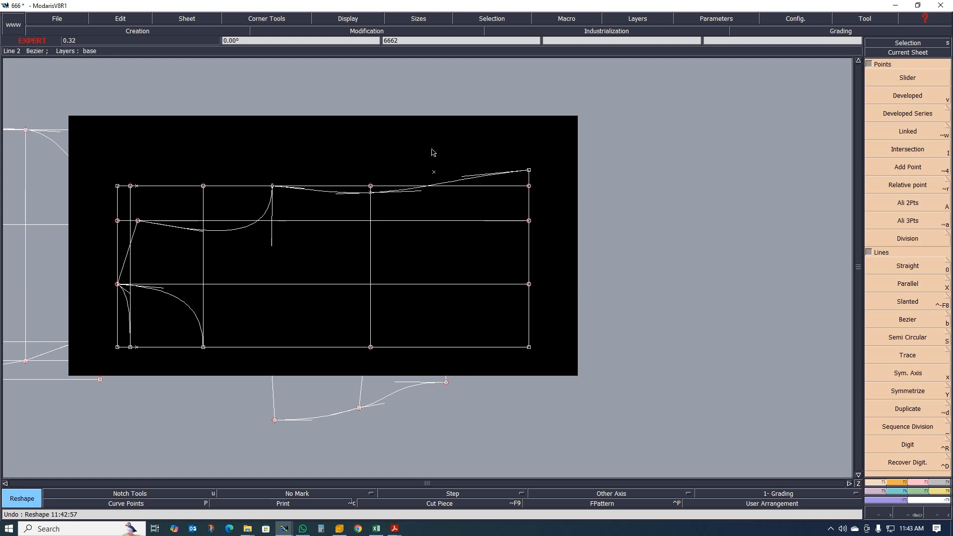
scroll(433, 151, up, 1)
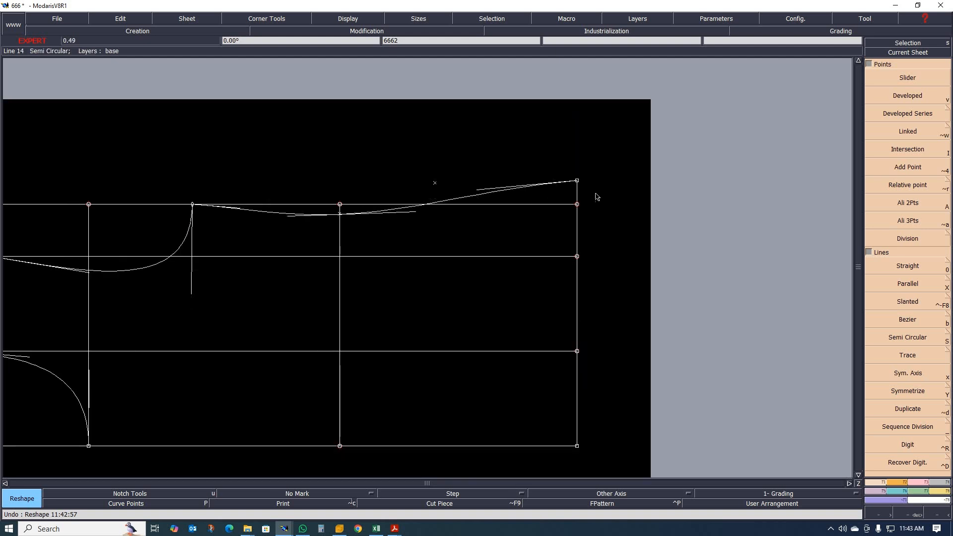
scroll(597, 196, down, 1)
scroll(604, 214, up, 1)
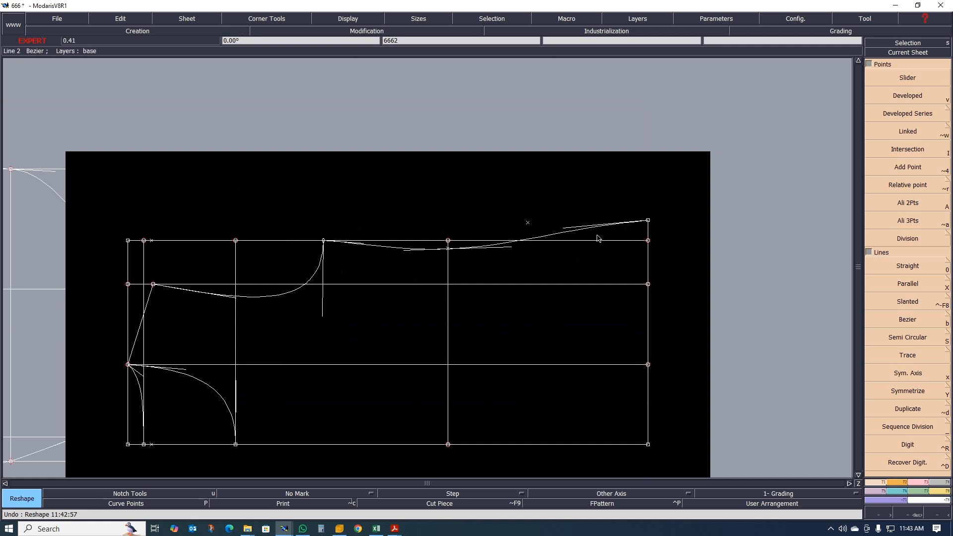
Delete the linked point above the side seam and place another linked point inside the piece, about 5.3 cm off the seam near the hem.
key(Delete)
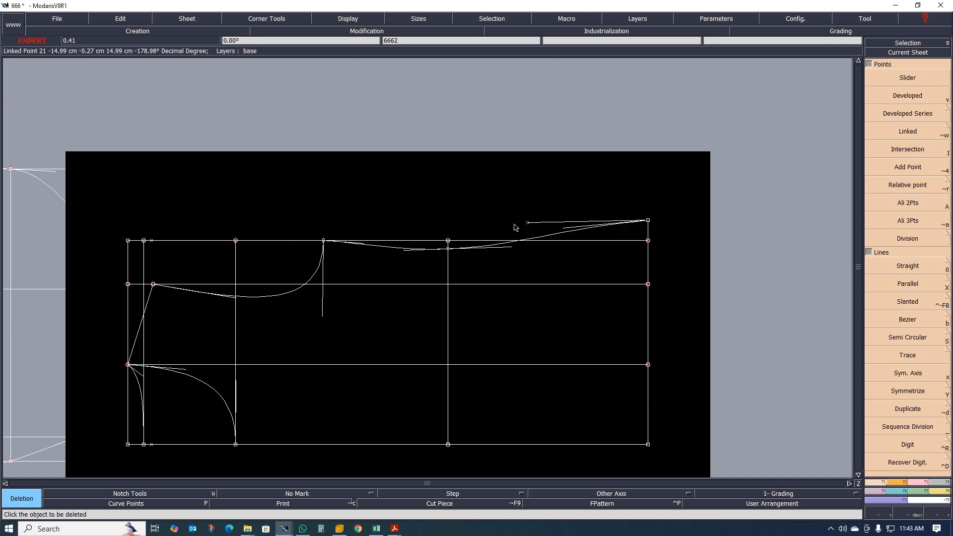
click(527, 224)
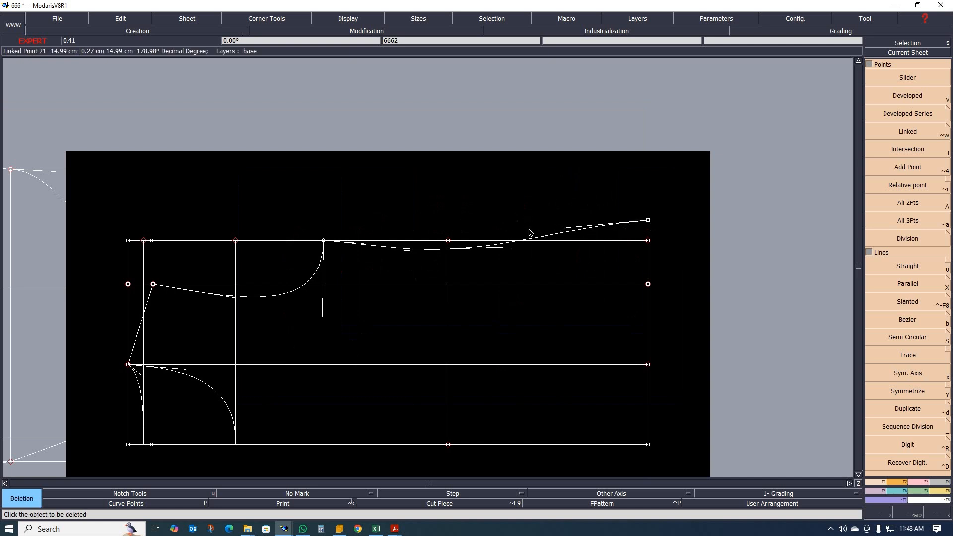
click(901, 137)
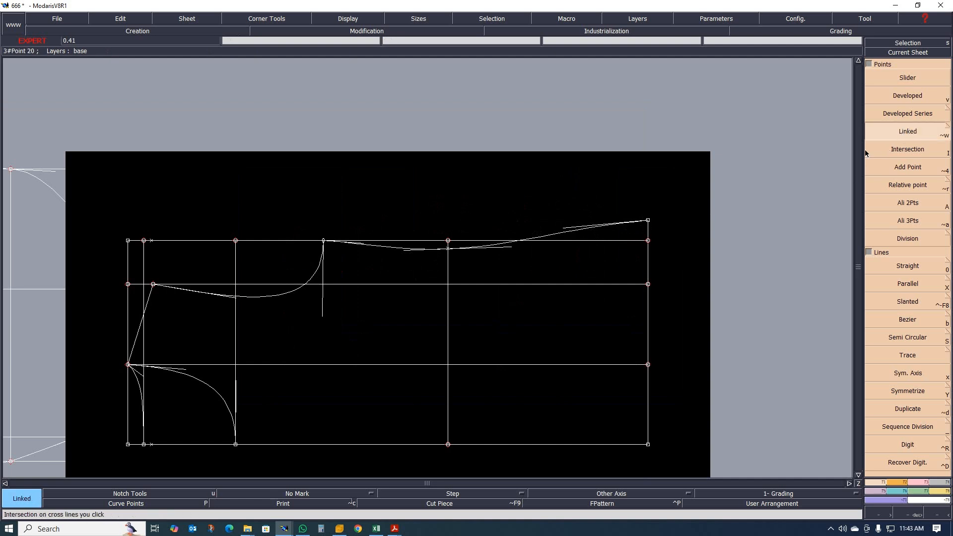
click(648, 220)
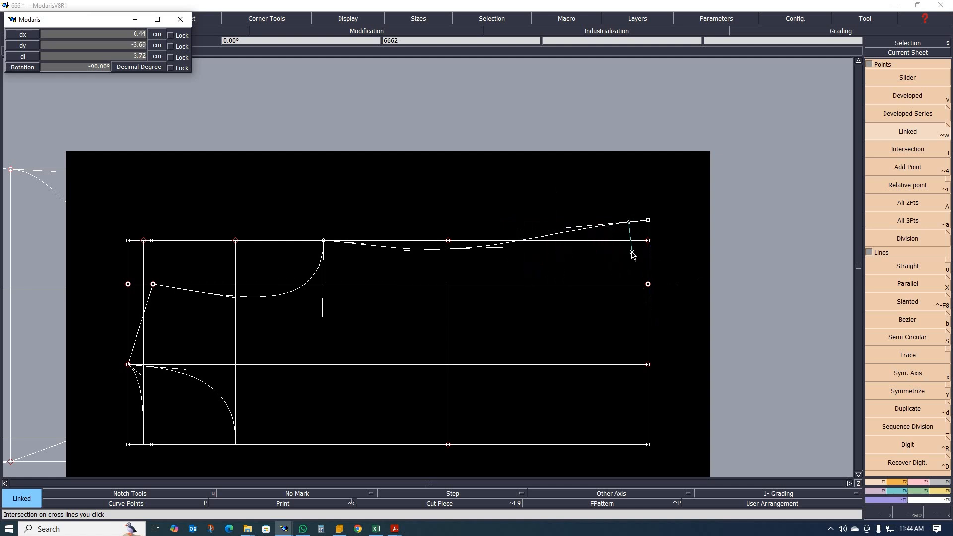
click(601, 272)
scroll(620, 208, down, 2)
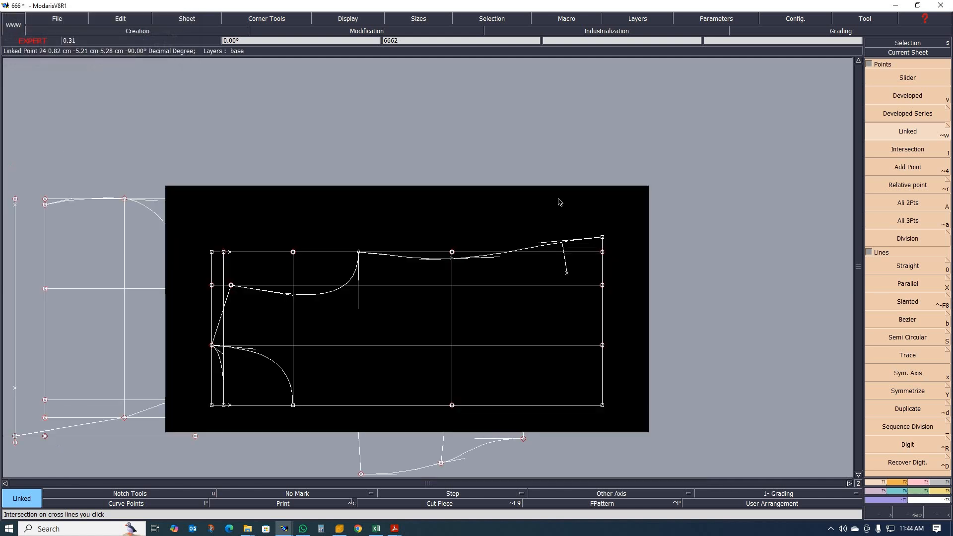
Draw an upright practice rectangle in the empty area above the side seam's hem end.
key(shift+r)
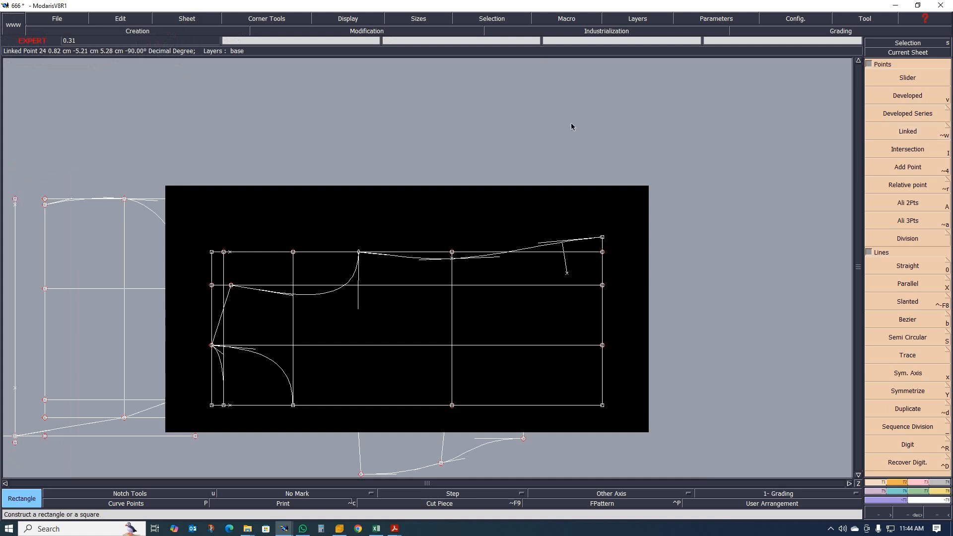
click(564, 113)
click(627, 191)
scroll(633, 115, up, 2)
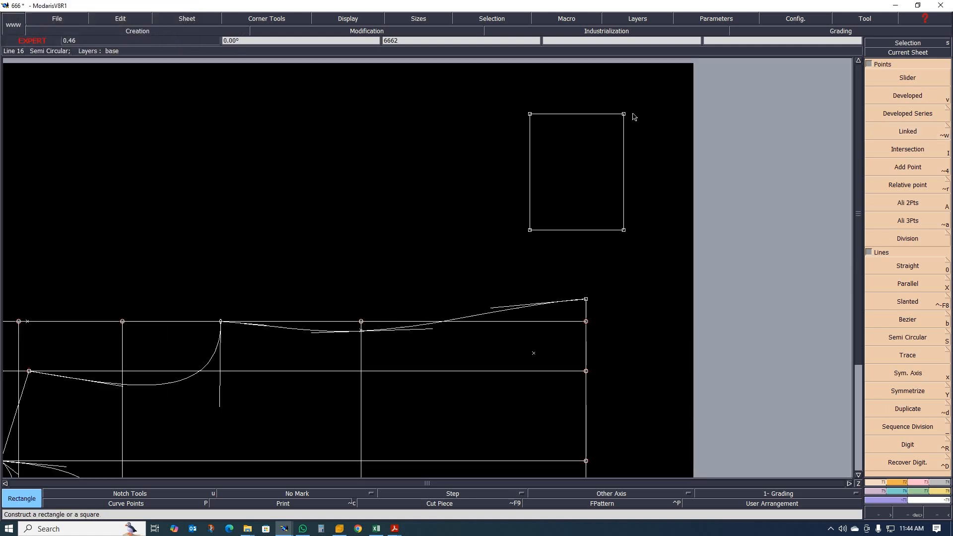
Lengthen the rectangle's upper edge horizontally well beyond its upper-right corner.
key(l)
click(602, 114)
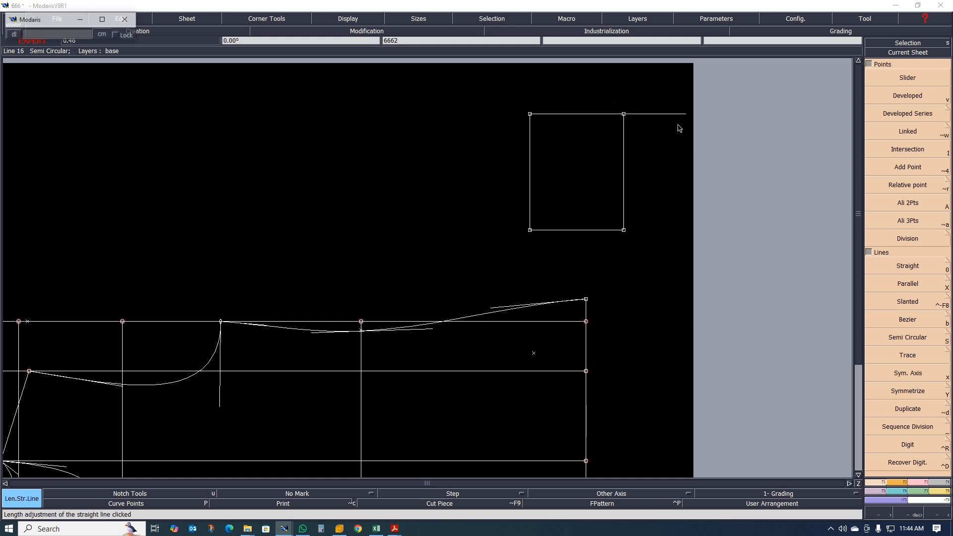
click(750, 130)
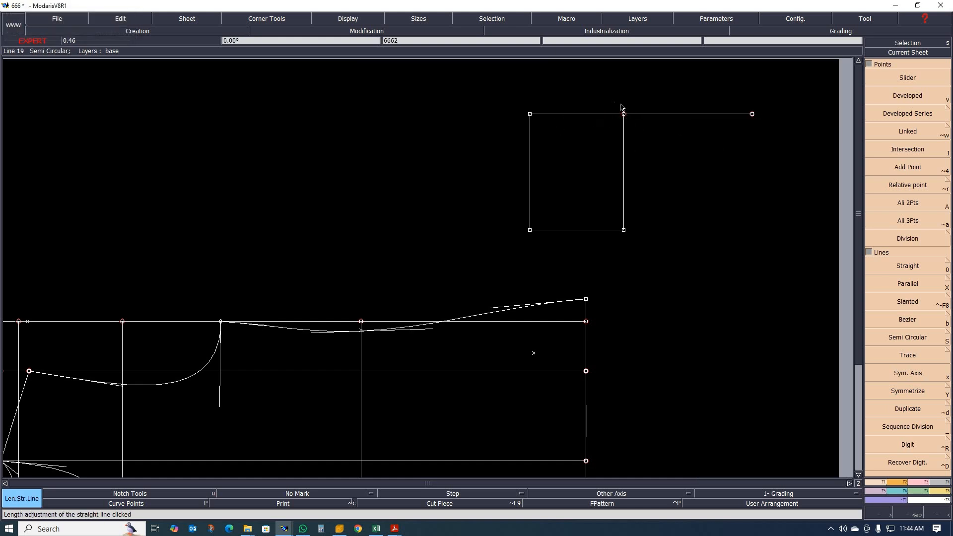
scroll(653, 109, up, 1)
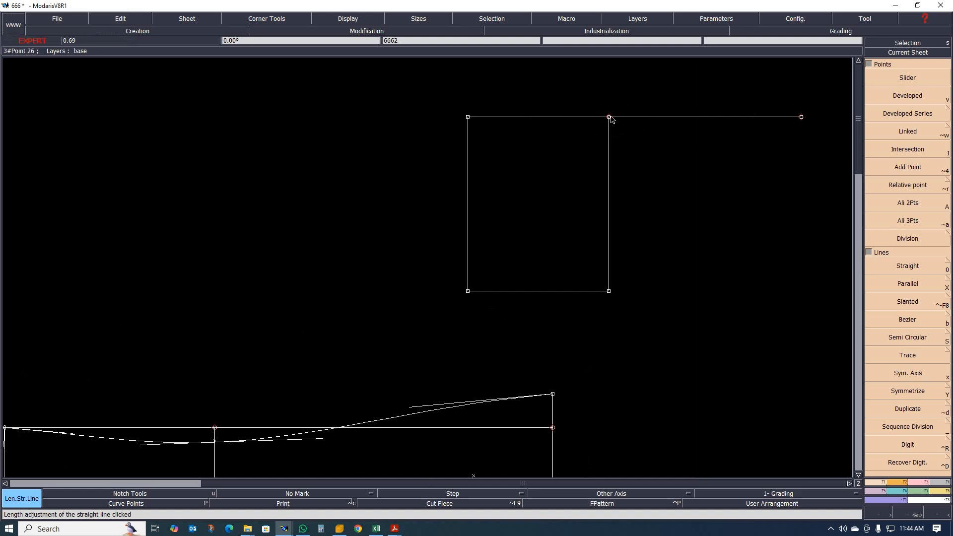
Try adjusting the length of the rectangle's upper edge again from its upper-right corner.
click(610, 114)
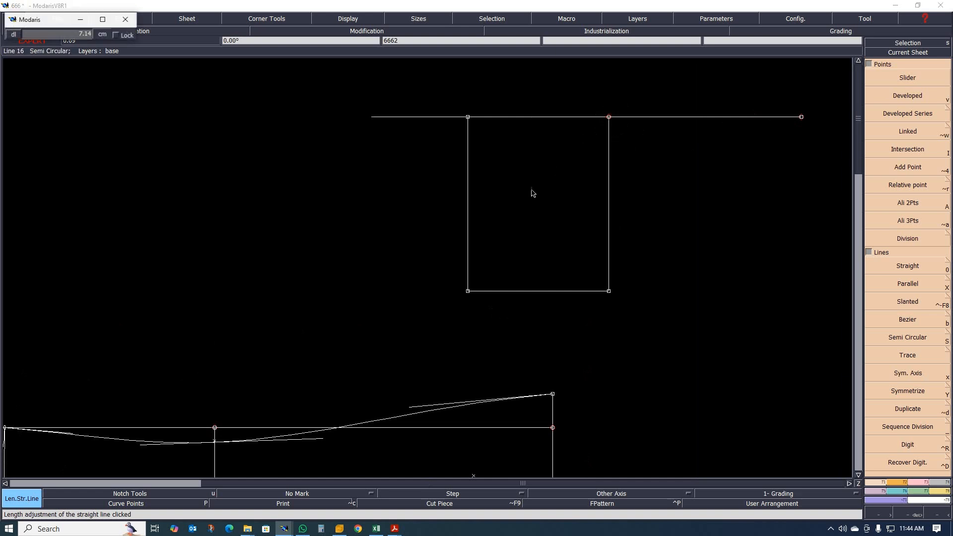
click(531, 188)
key(ctrl+z)
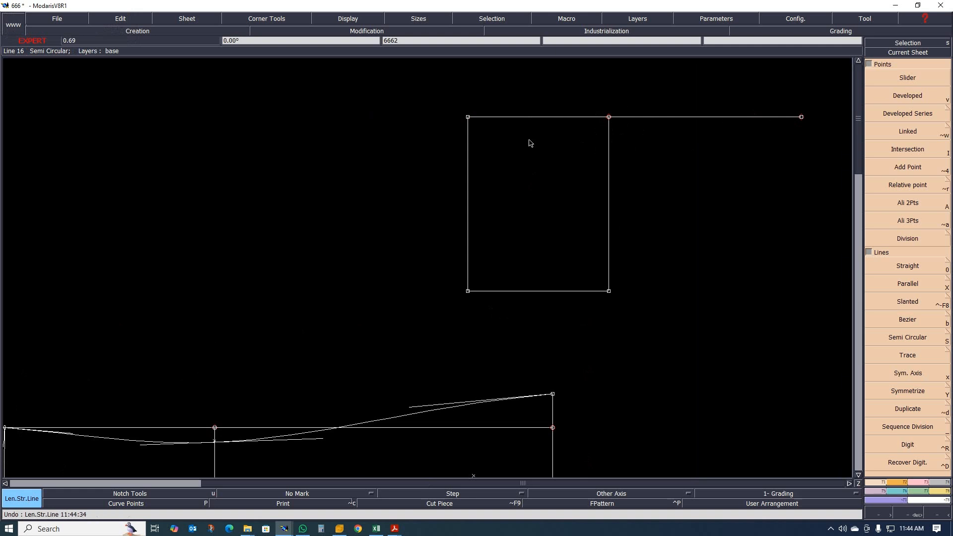
Draw a straight diagonal line from the rectangle's upper-right corner down into its interior.
key(0)
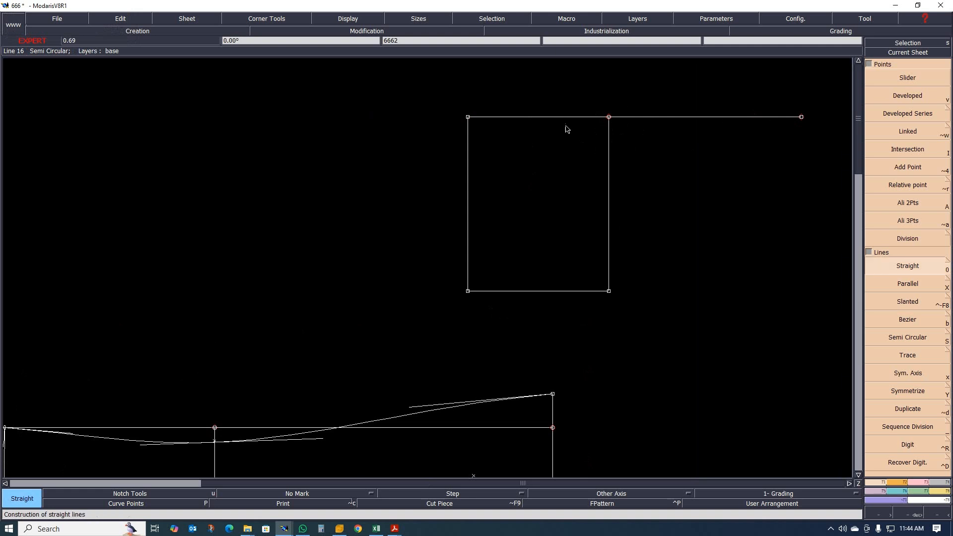
click(610, 117)
click(532, 180)
key(ctrl+z)
click(610, 118)
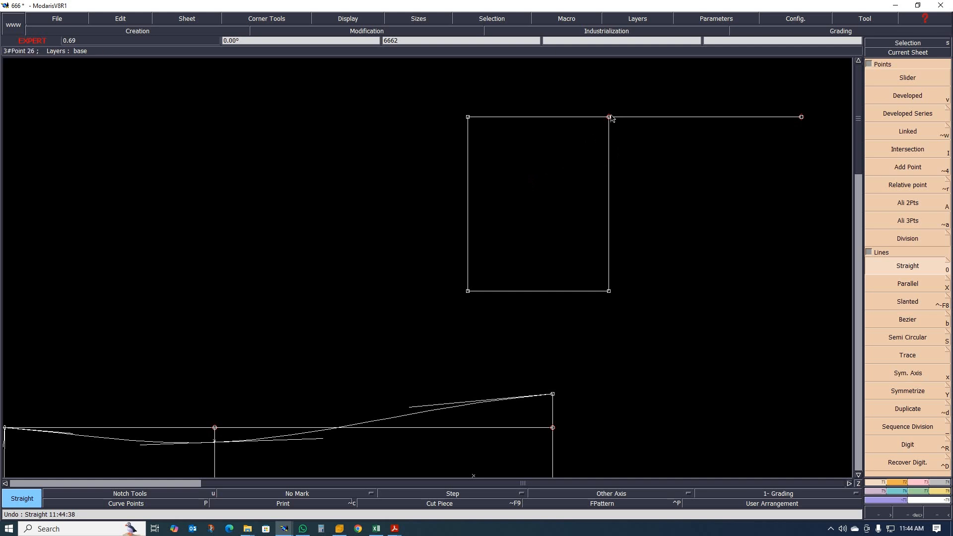
click(537, 188)
scroll(581, 132, up, 3)
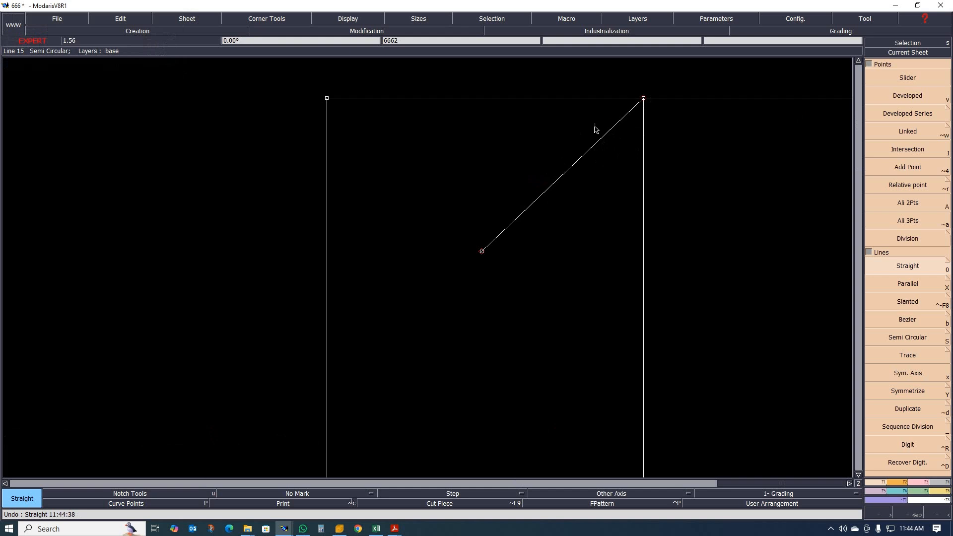
scroll(584, 139, down, 1)
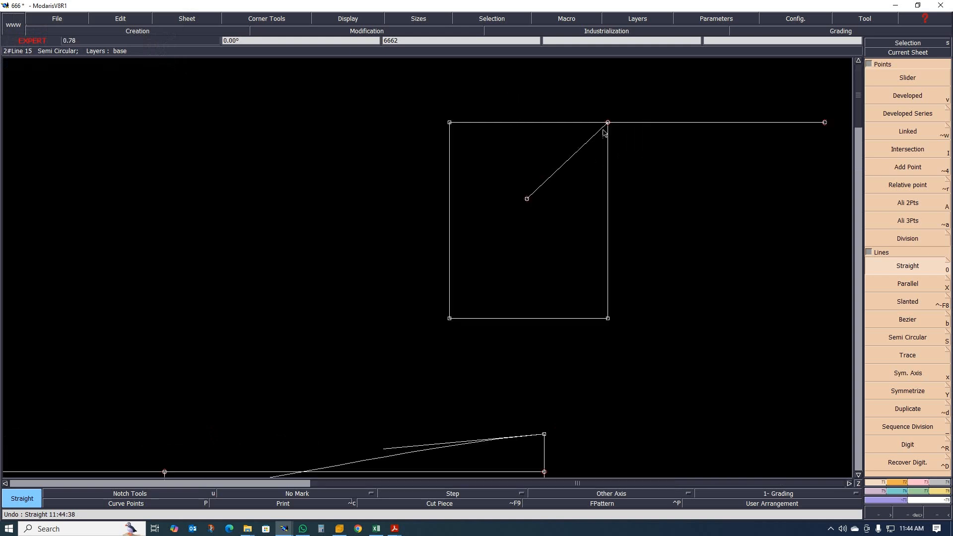
scroll(588, 118, up, 1)
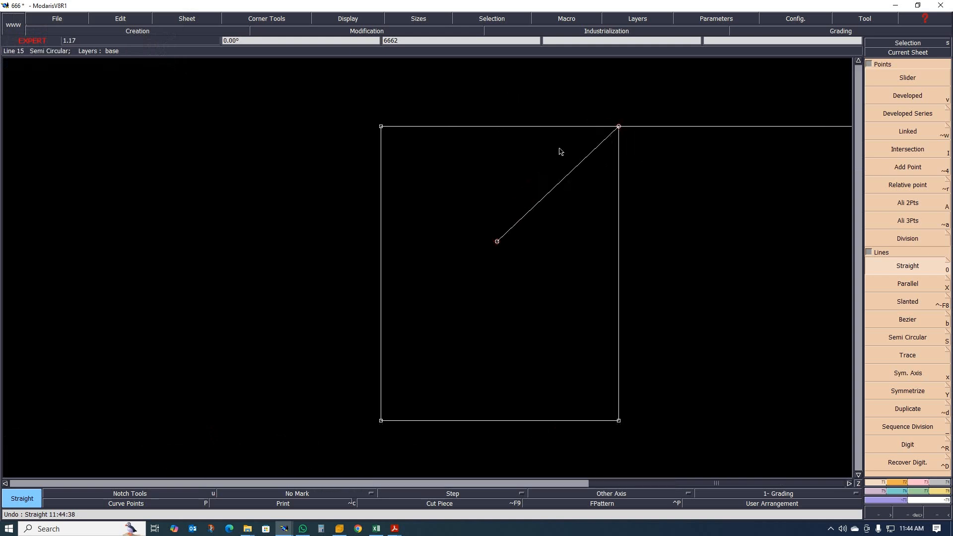
Draw a Bezier curve across the rectangle's upper-right corner, from the upper edge through the diagonal line to the right edge.
key(b)
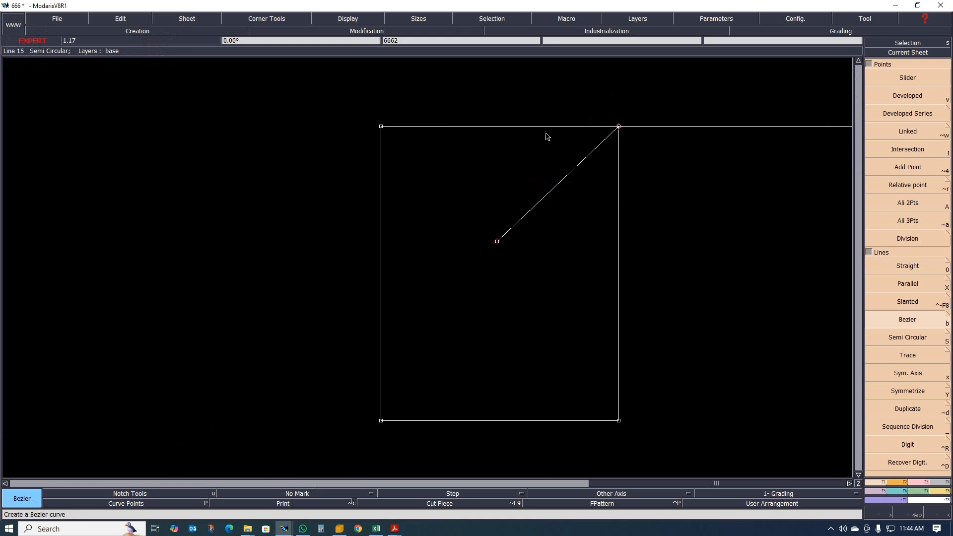
click(544, 127)
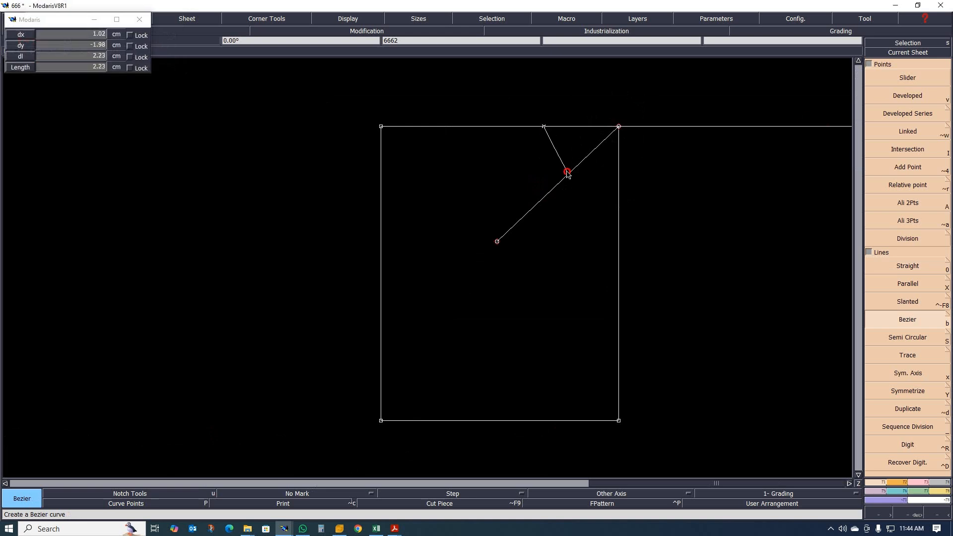
click(568, 172)
click(618, 198)
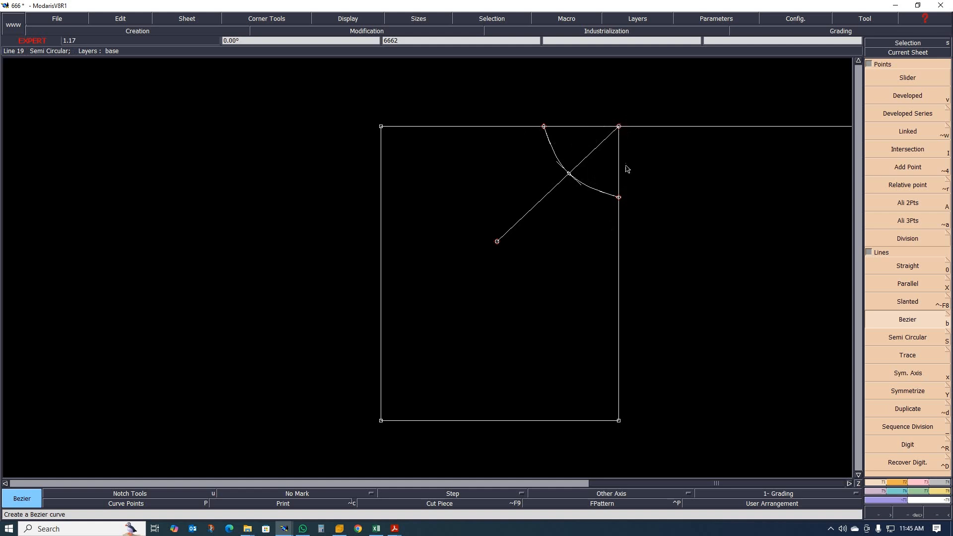
scroll(519, 185, down, 1)
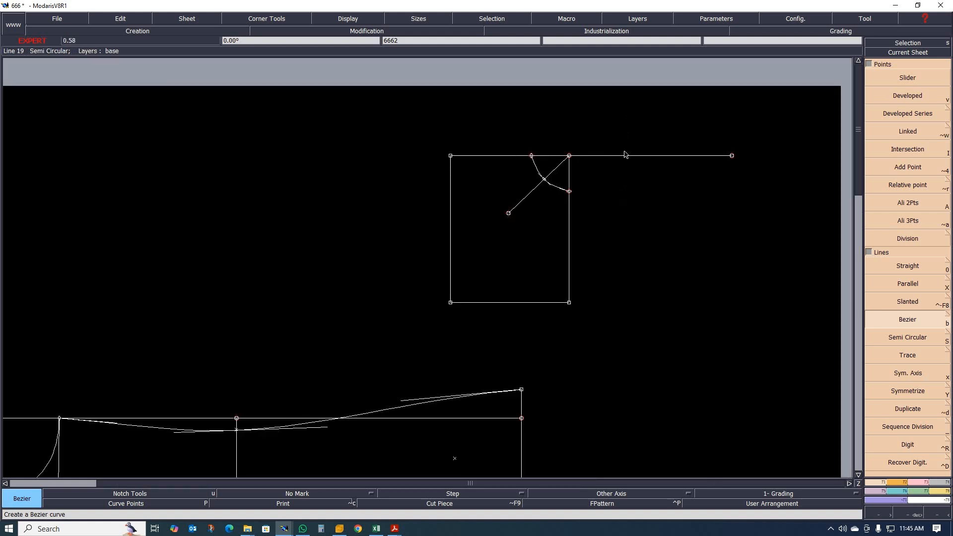
scroll(569, 160, up, 1)
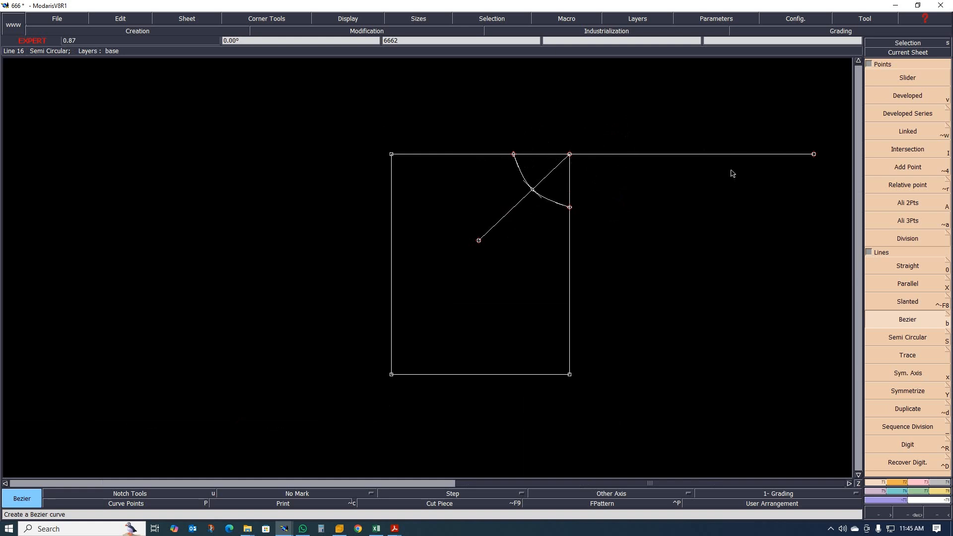
Try deleting the end point of the rectangle's lengthened upper edge.
key(Delete)
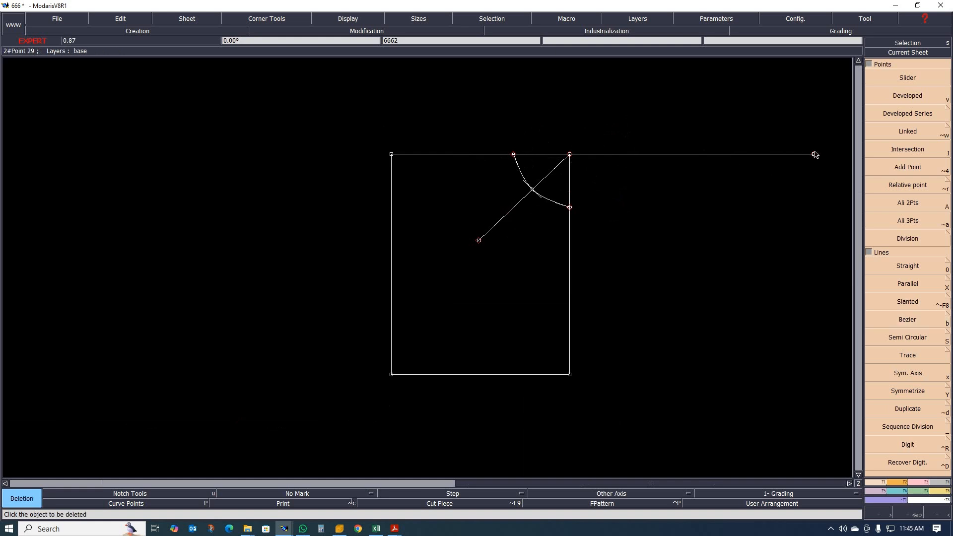
click(814, 155)
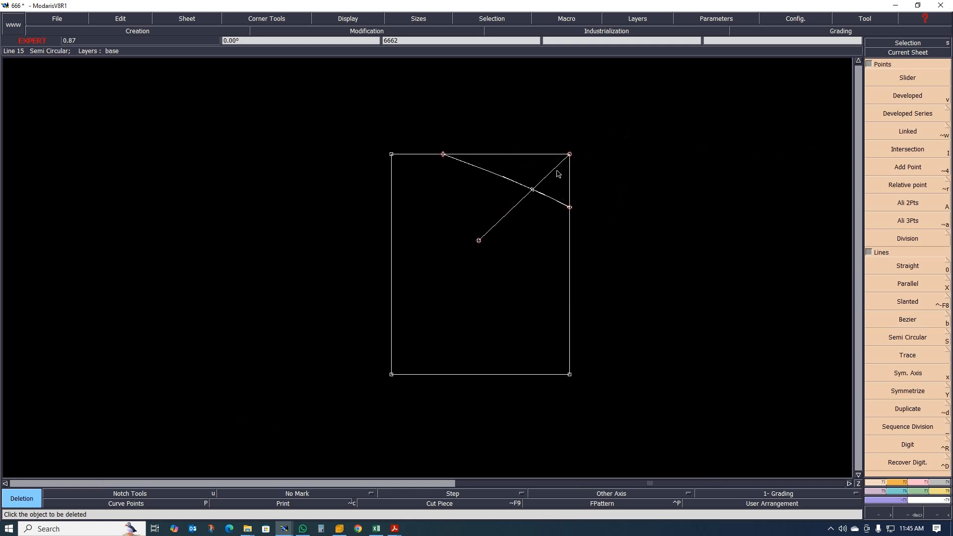
key(ctrl+z)
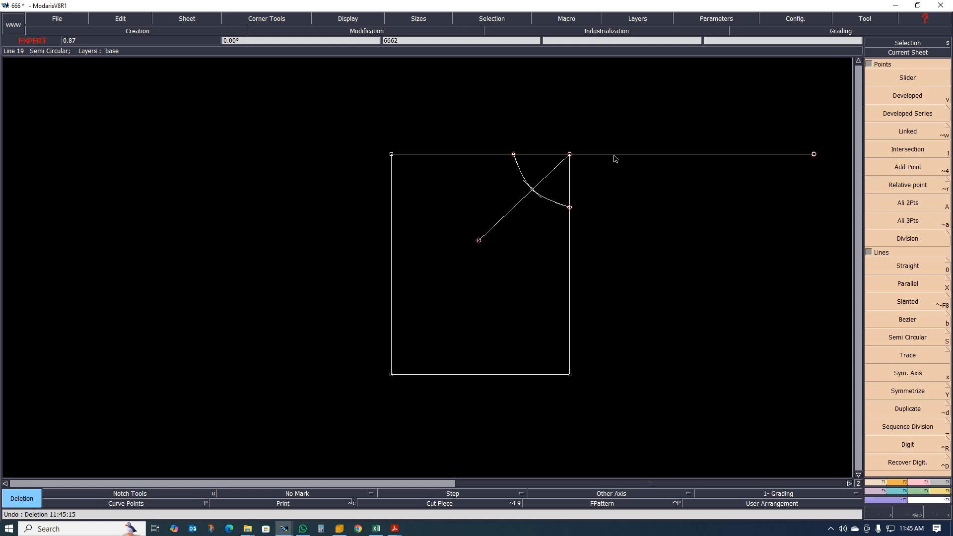
Delete the whole practice rectangle above the body pattern, including its lengthened upper edge, diagonal line and corner curve.
scroll(574, 162, up, 2)
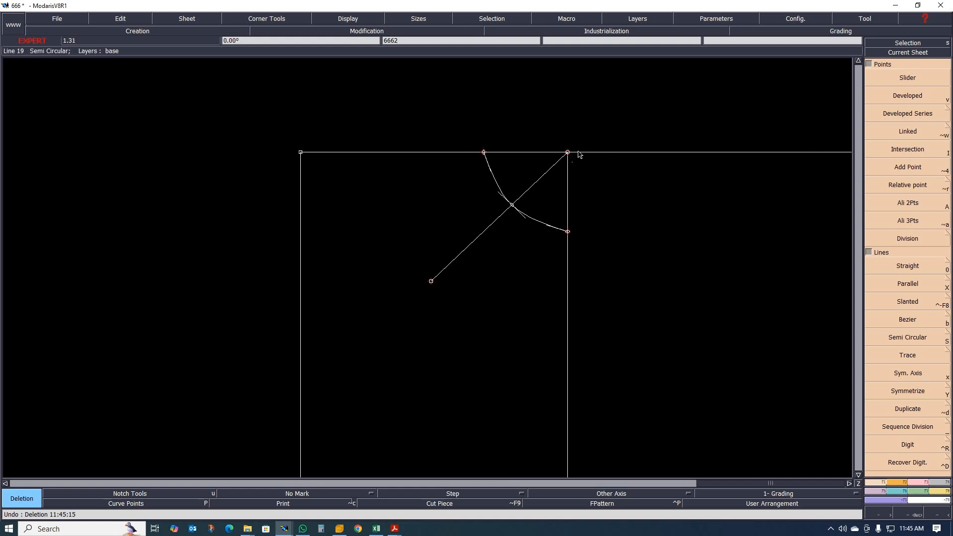
drag(553, 124, 578, 183)
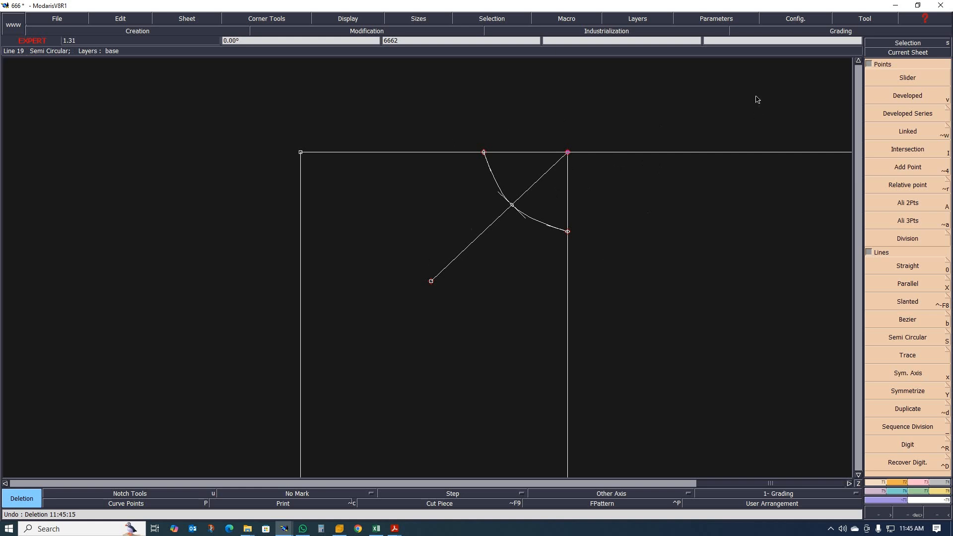
scroll(640, 102, down, 3)
scroll(496, 128, down, 7)
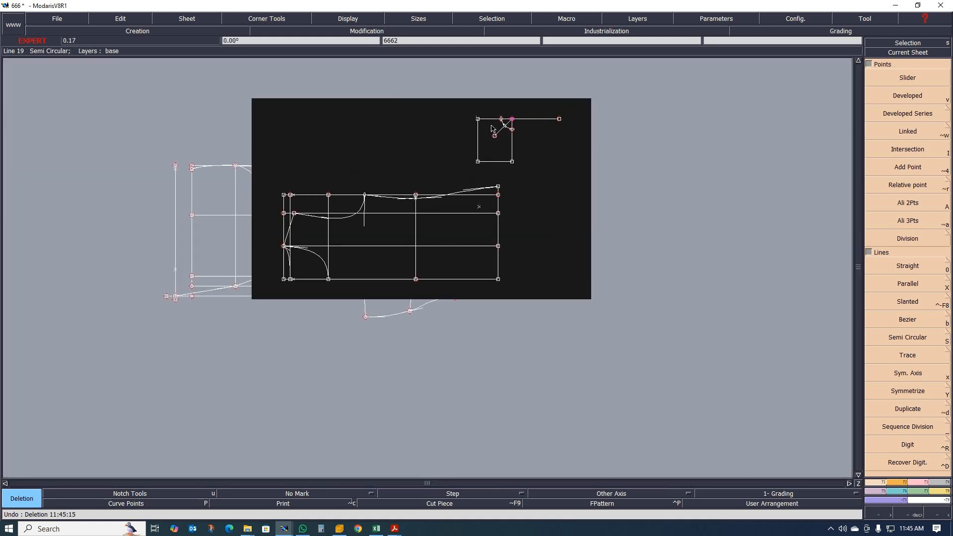
scroll(492, 129, up, 2)
drag(422, 81, 606, 183)
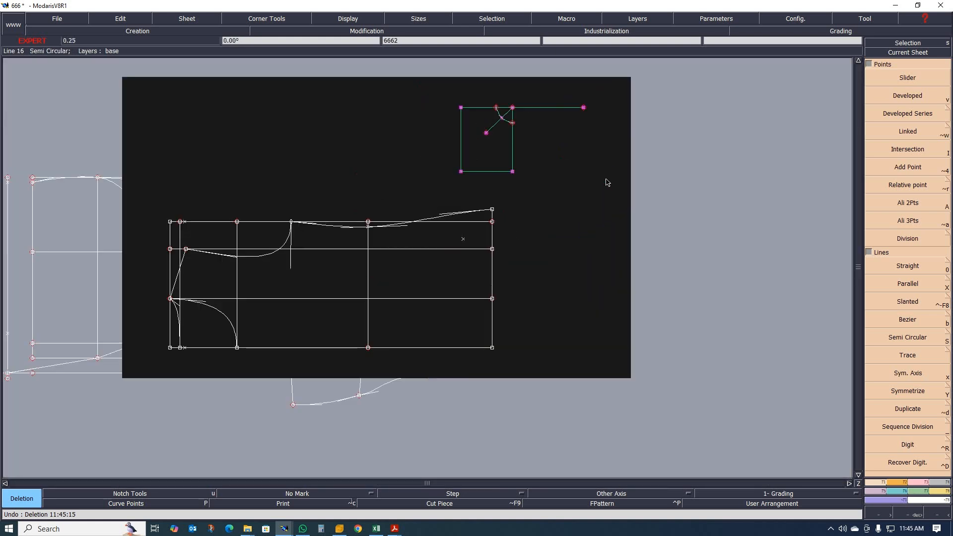
click(530, 108)
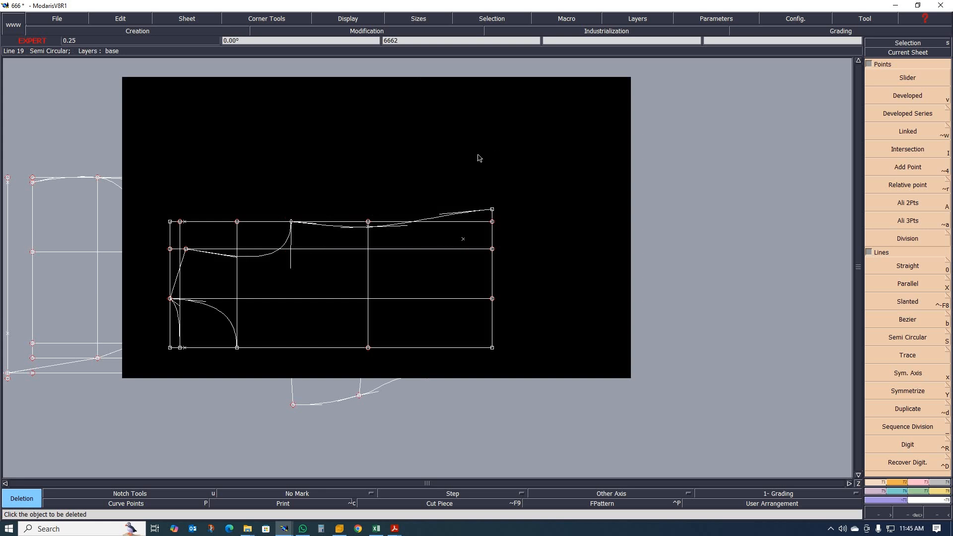
Examine the body pattern's shoulder, armhole, neckline curves and the hem corner of its side seam.
scroll(484, 230, up, 1)
scroll(560, 189, down, 1)
scroll(531, 204, up, 1)
scroll(493, 211, down, 1)
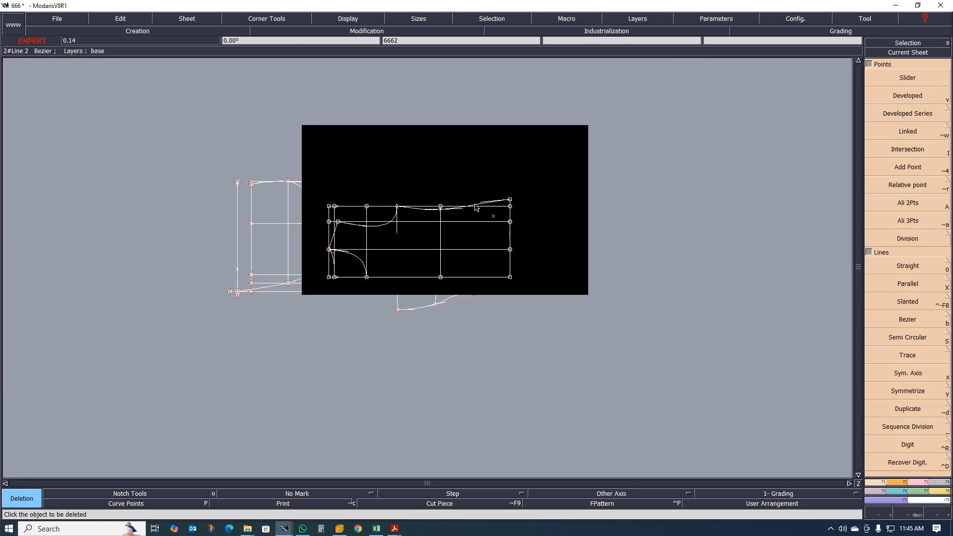
scroll(362, 230, up, 3)
scroll(234, 240, up, 2)
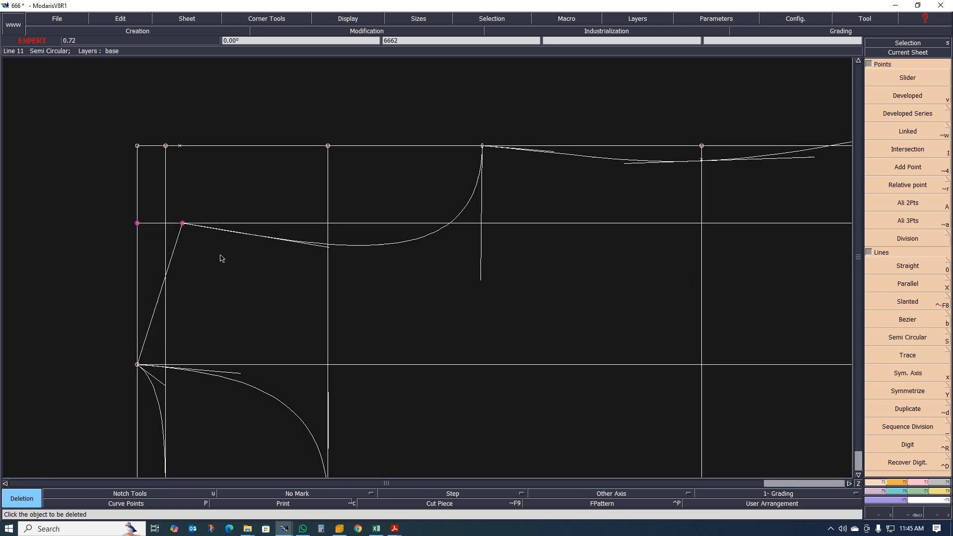
scroll(220, 254, down, 2)
scroll(243, 246, up, 1)
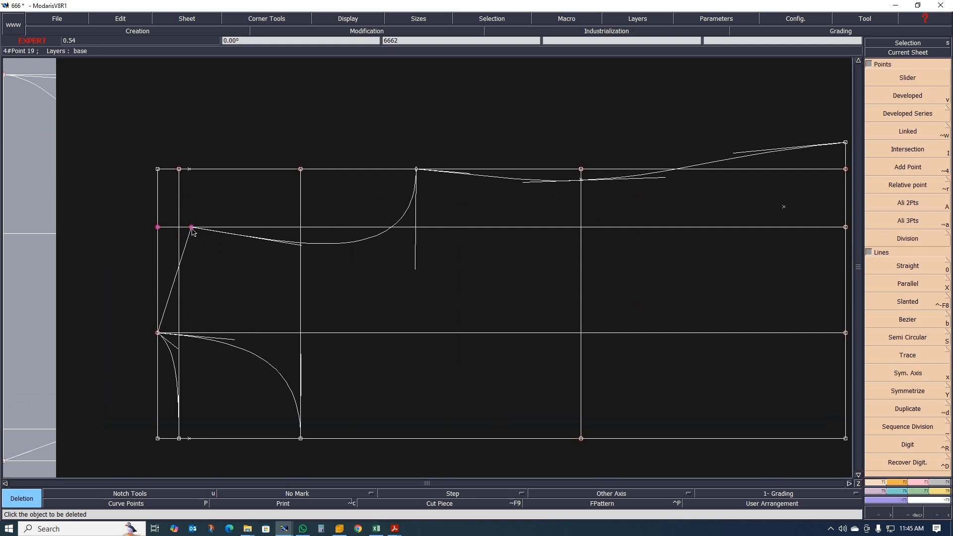
scroll(214, 255, up, 1)
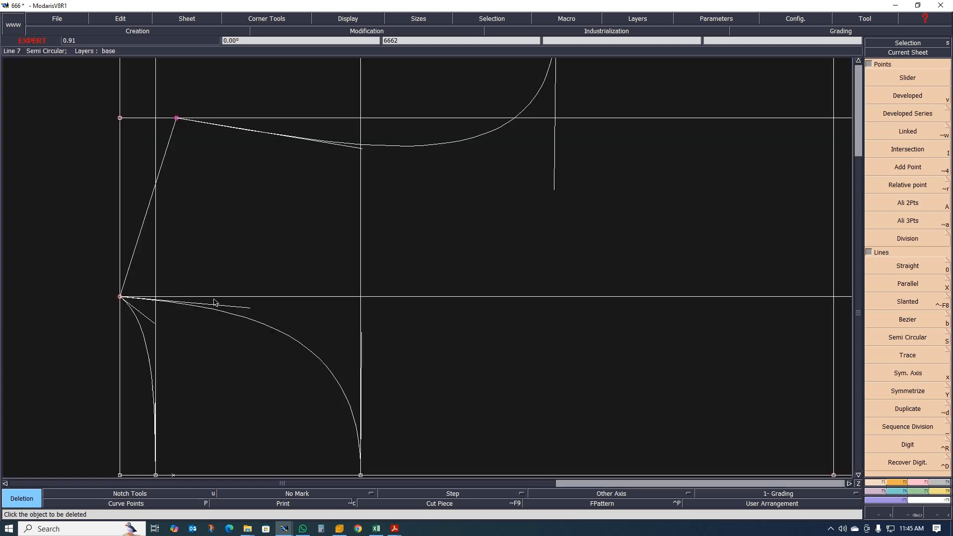
scroll(88, 271, down, 2)
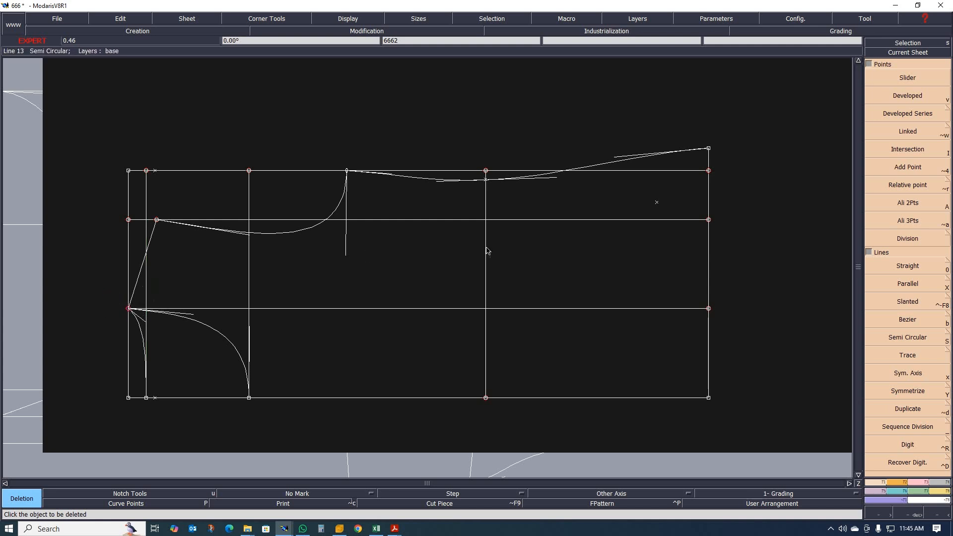
scroll(489, 252, down, 1)
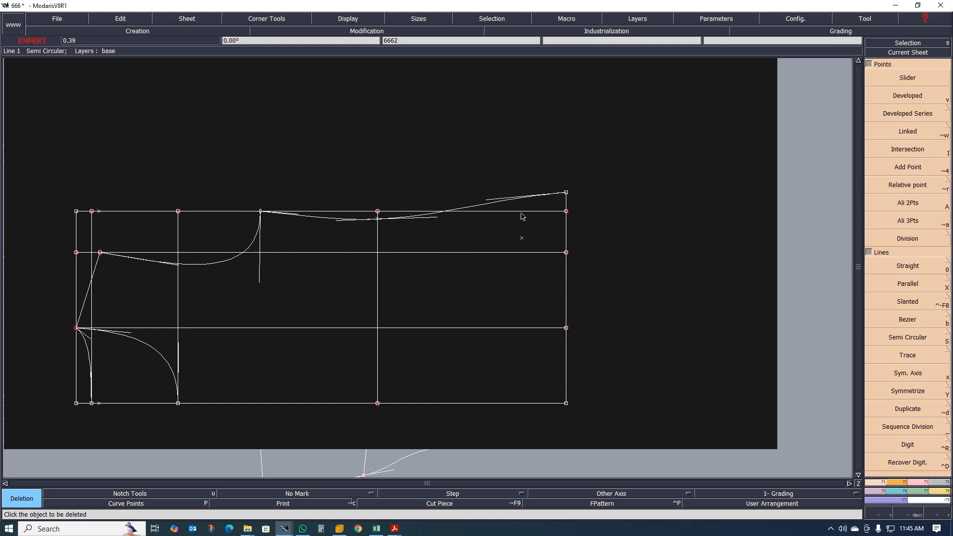
scroll(574, 198, up, 2)
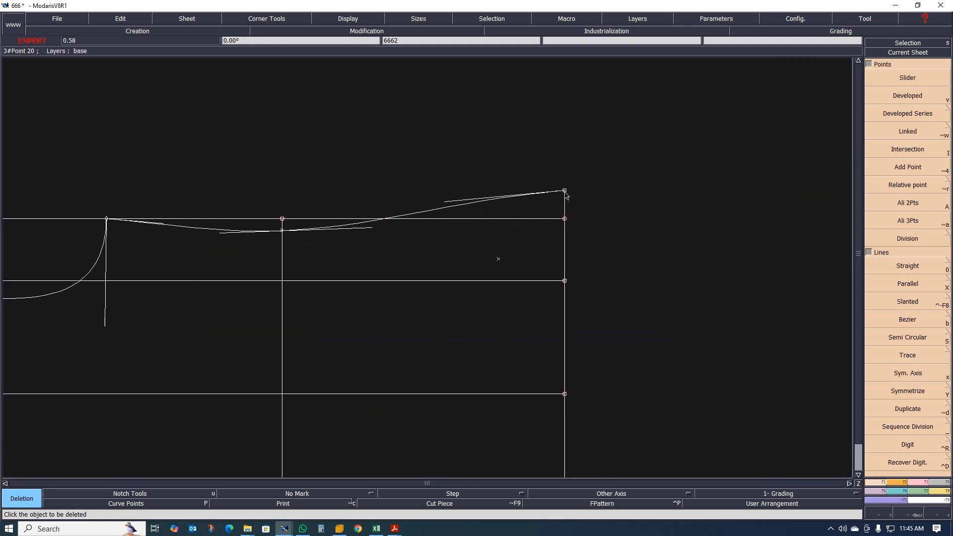
Delete the stray point inside the hem area and place a new linked point from the side-seam hem corner, level with it above the pattern.
click(500, 258)
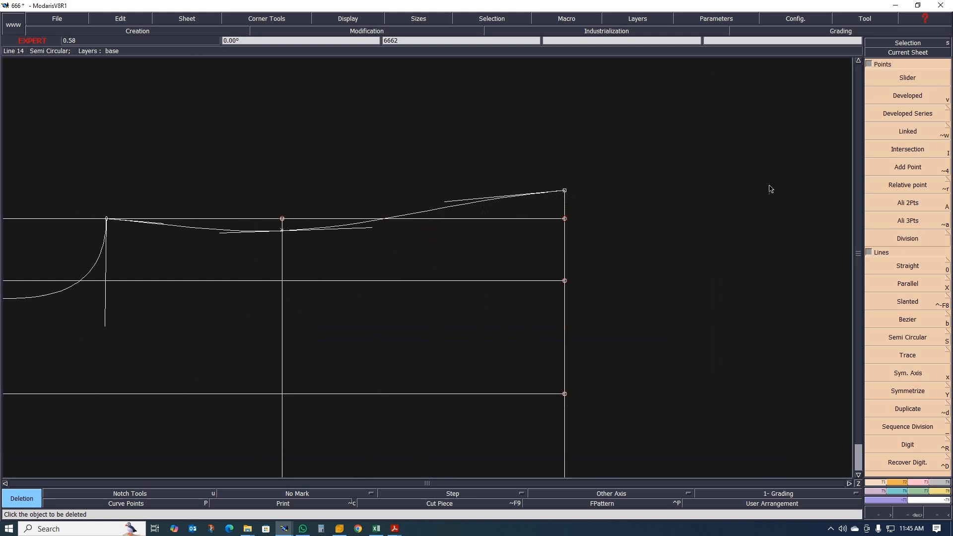
click(879, 132)
click(569, 192)
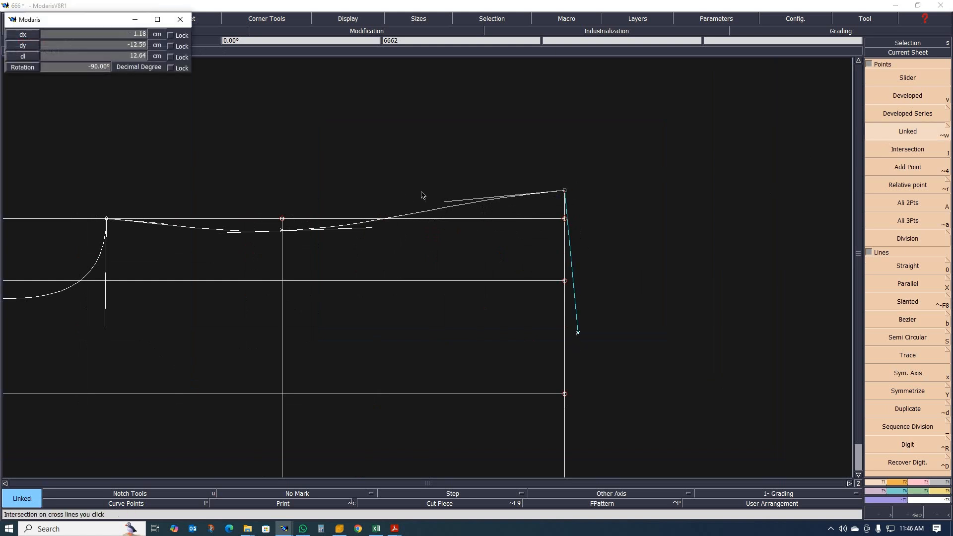
click(348, 187)
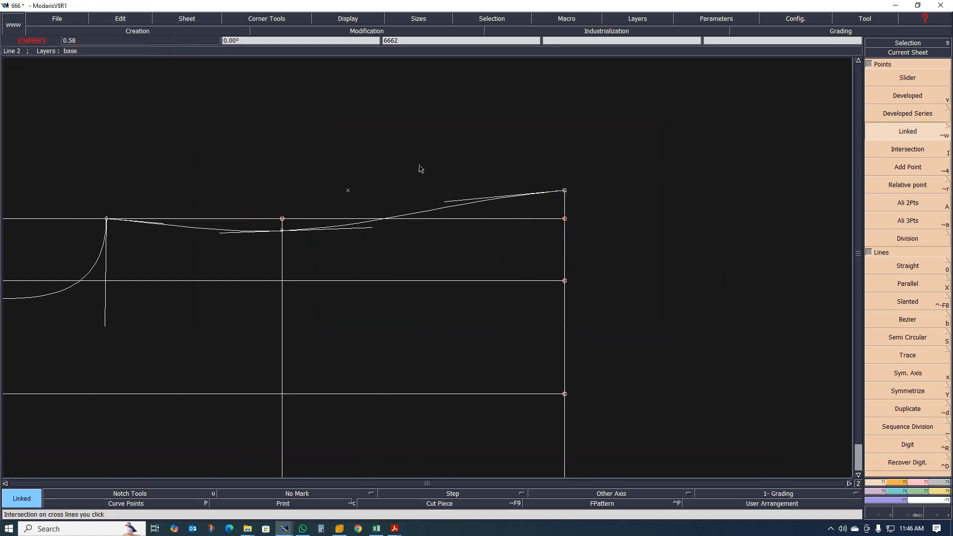
Reshape the side-seam hem corner by dx -1.50 cm and dy 0 to shorten the side seam.
key(Escape)
click(563, 192)
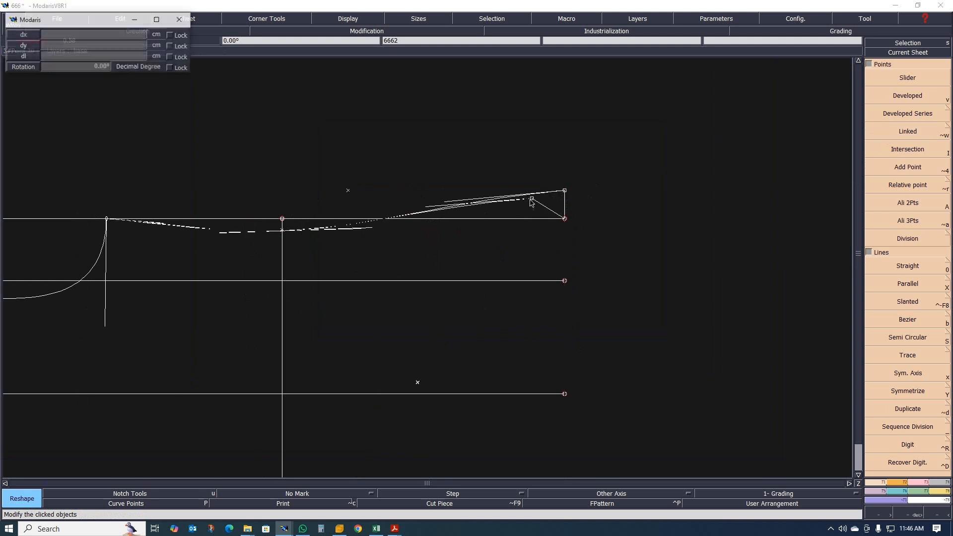
text(-1.50)
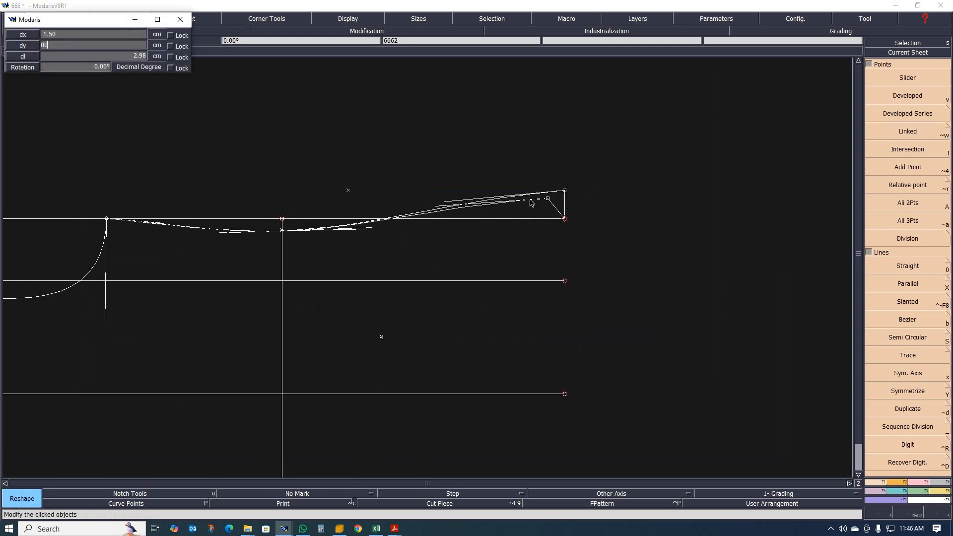
key(Return)
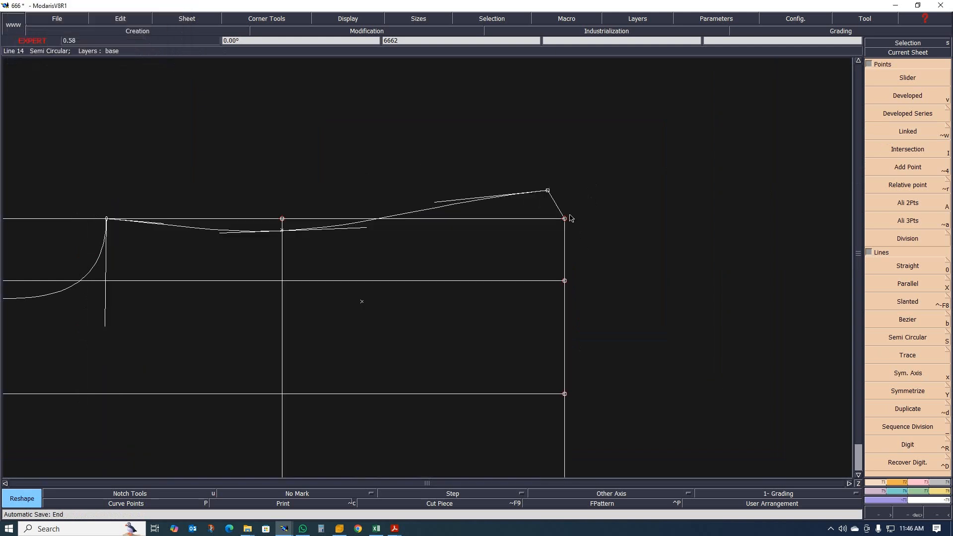
Replace the straight hem line with a Bezier line from the raised side-seam corner to the hem end of the centre line.
scroll(560, 212, down, 1)
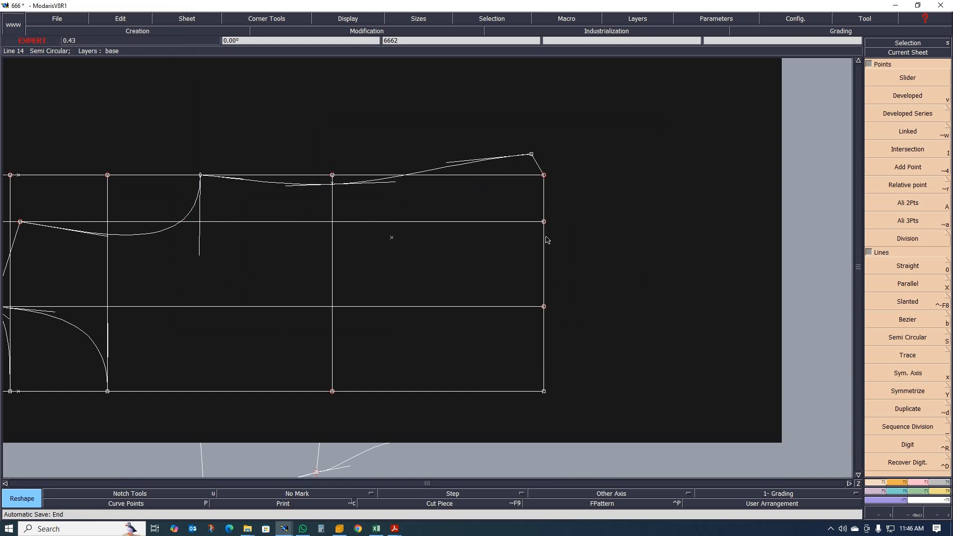
key(Delete)
click(544, 255)
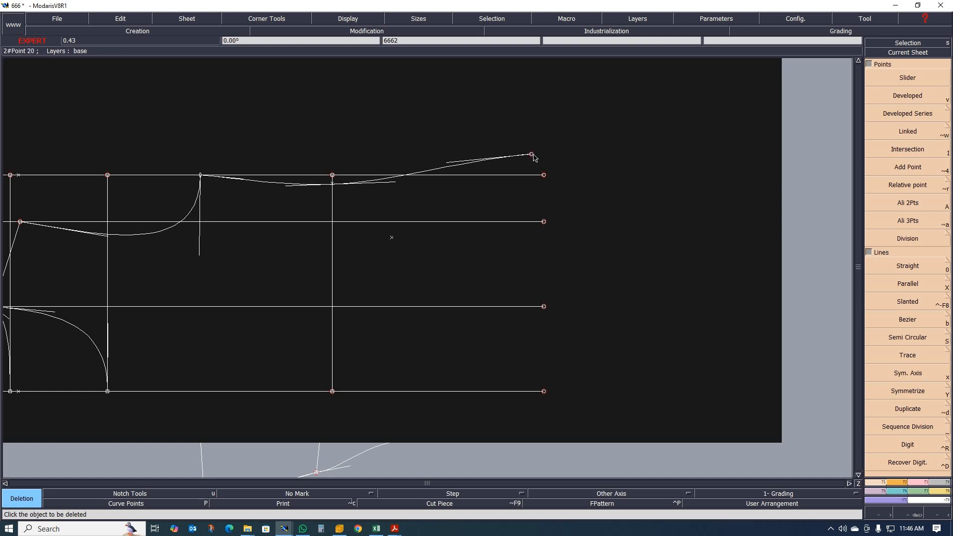
key(b)
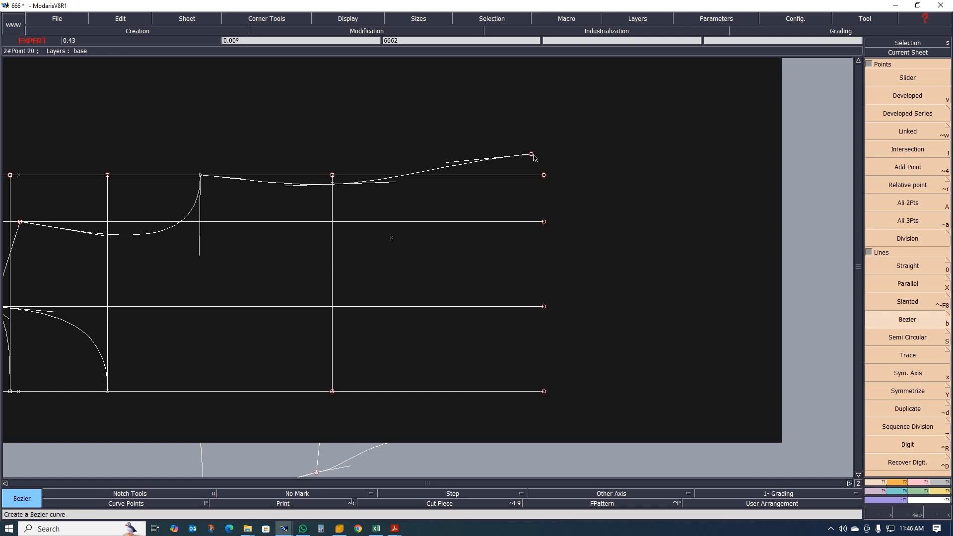
click(531, 154)
click(544, 391)
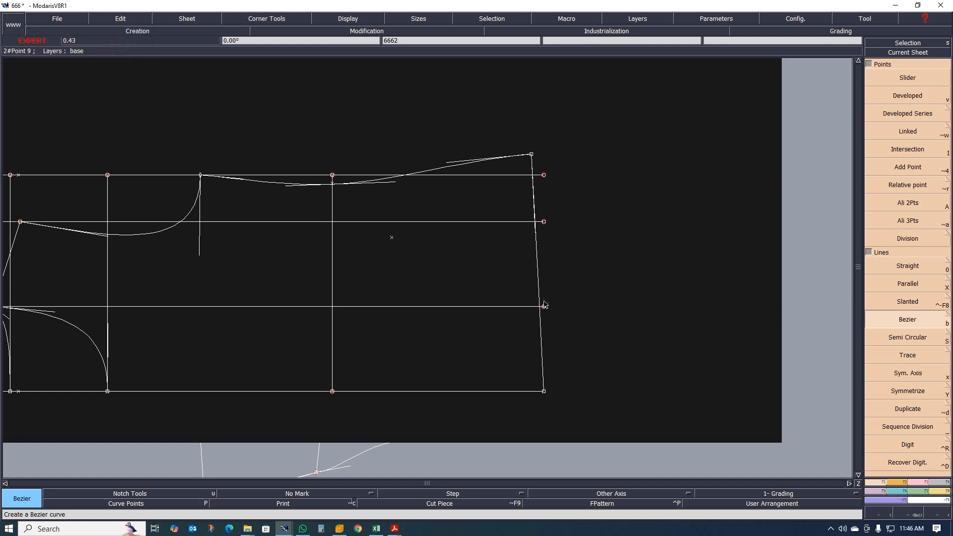
Reshape the new hem line with its two tangent handles into a gentle outward curve between side seam and centre line.
key(r)
click(540, 331)
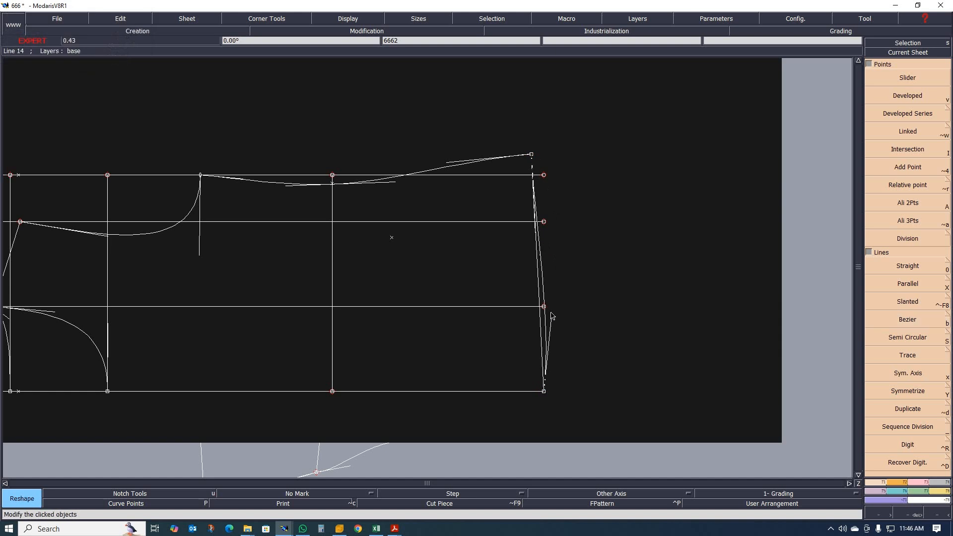
click(544, 311)
click(533, 195)
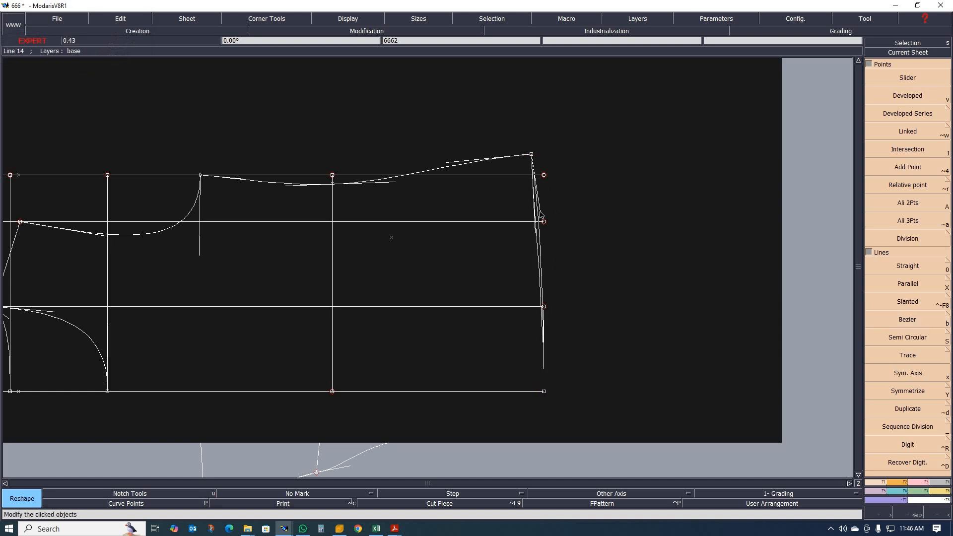
click(540, 211)
Place a linked point from the side-seam hem corner beside the side seam, where it crosses the upper construction line.
scroll(541, 215, up, 2)
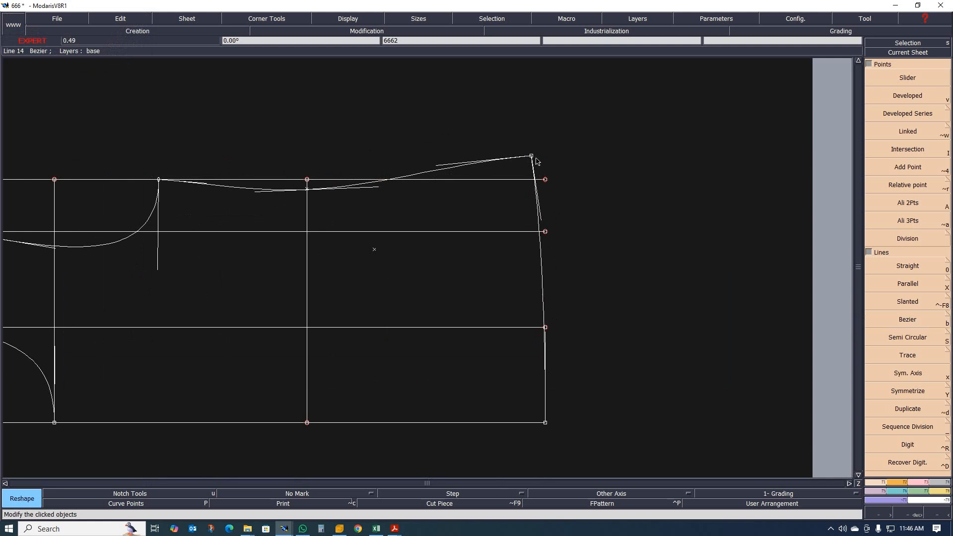
key(alt+w)
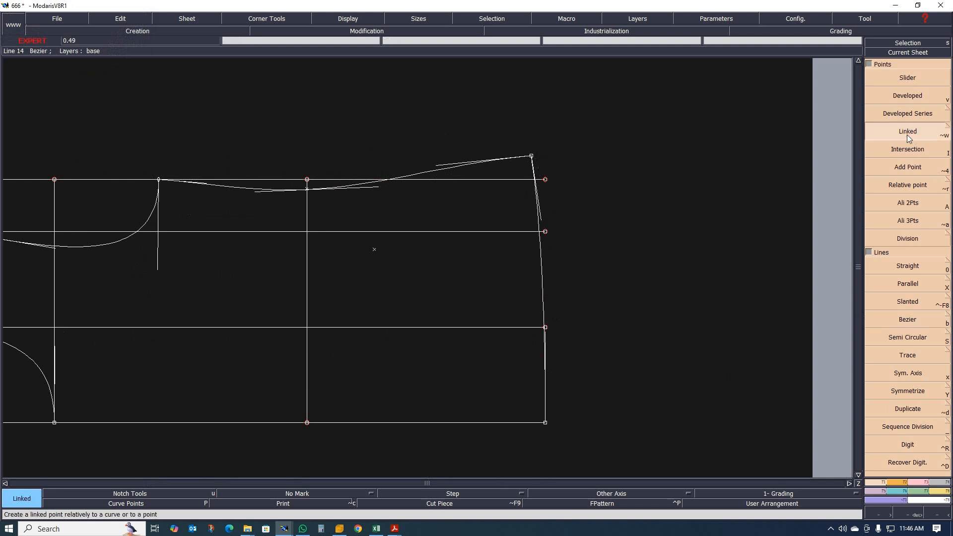
click(531, 157)
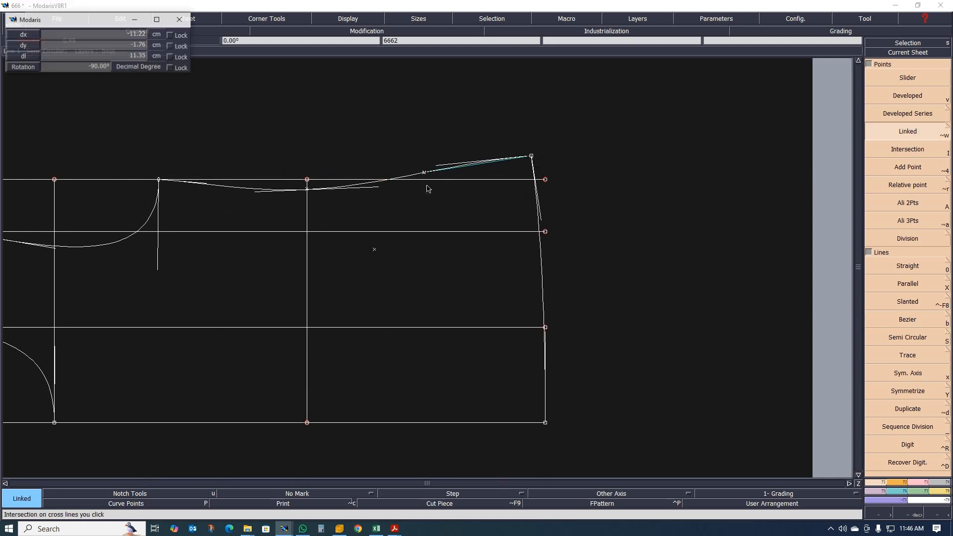
click(401, 196)
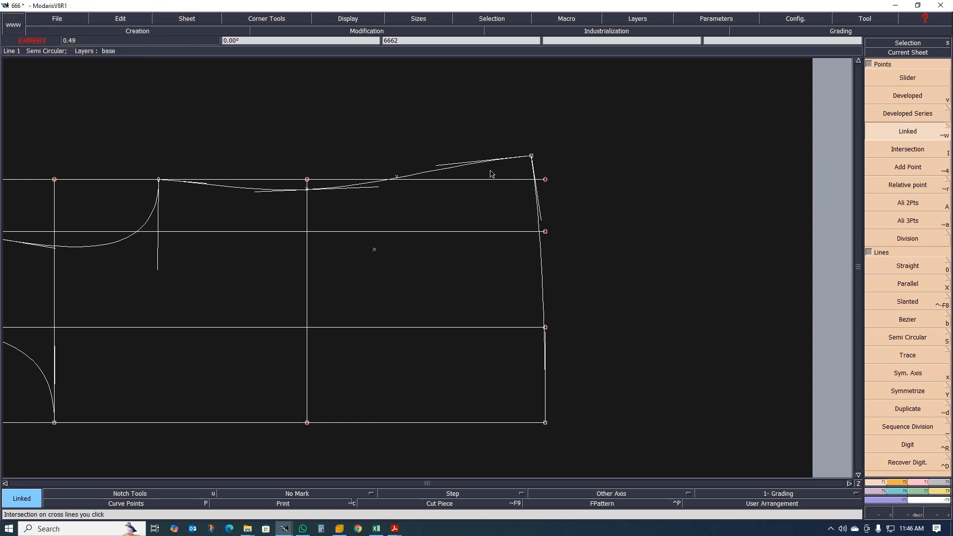
Reshape the side seam curve slightly with the tangent handle at its hem end.
scroll(521, 155, up, 3)
scroll(436, 145, up, 3)
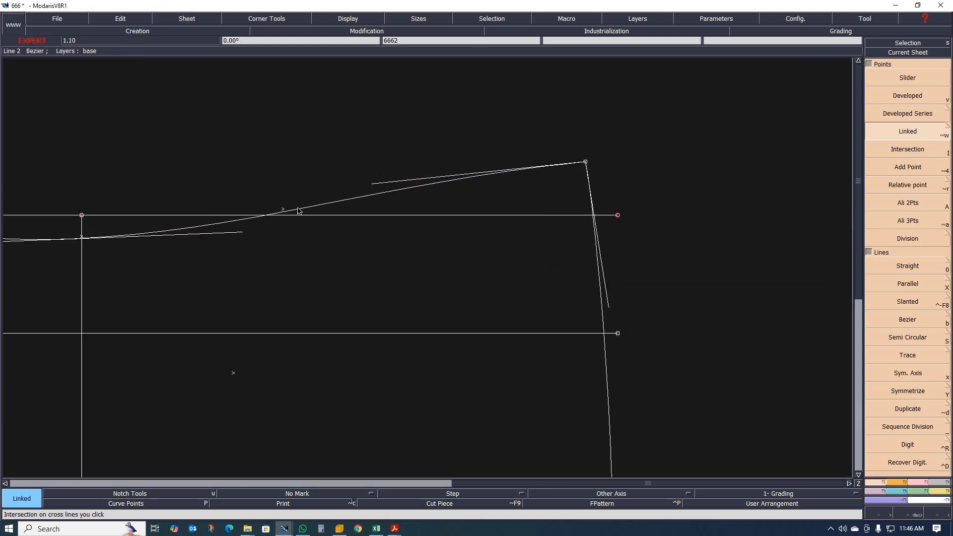
scroll(358, 197, up, 2)
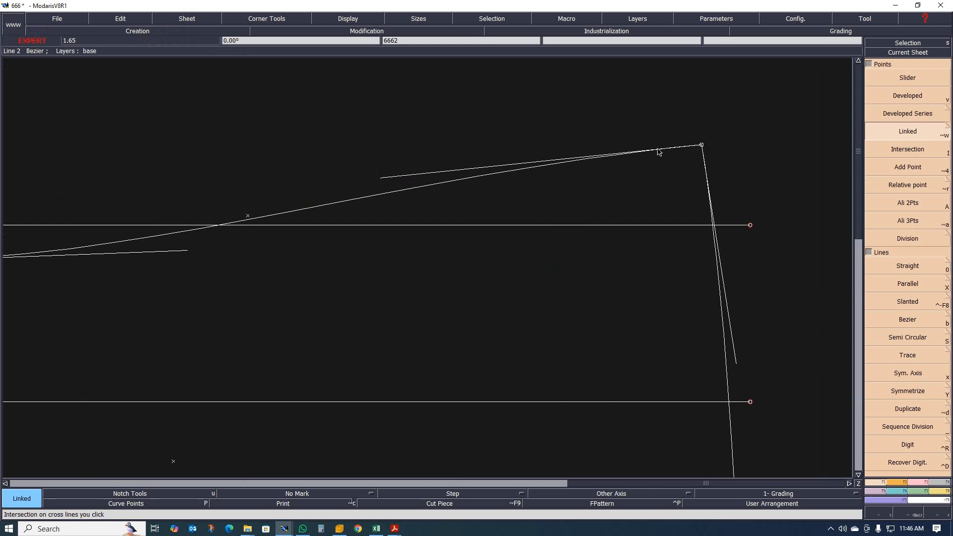
scroll(659, 152, down, 6)
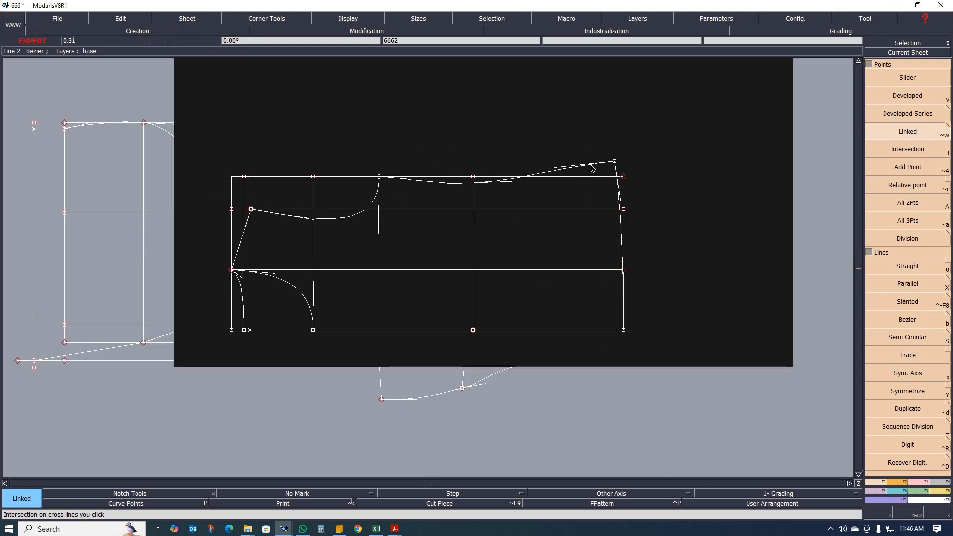
scroll(516, 179, up, 2)
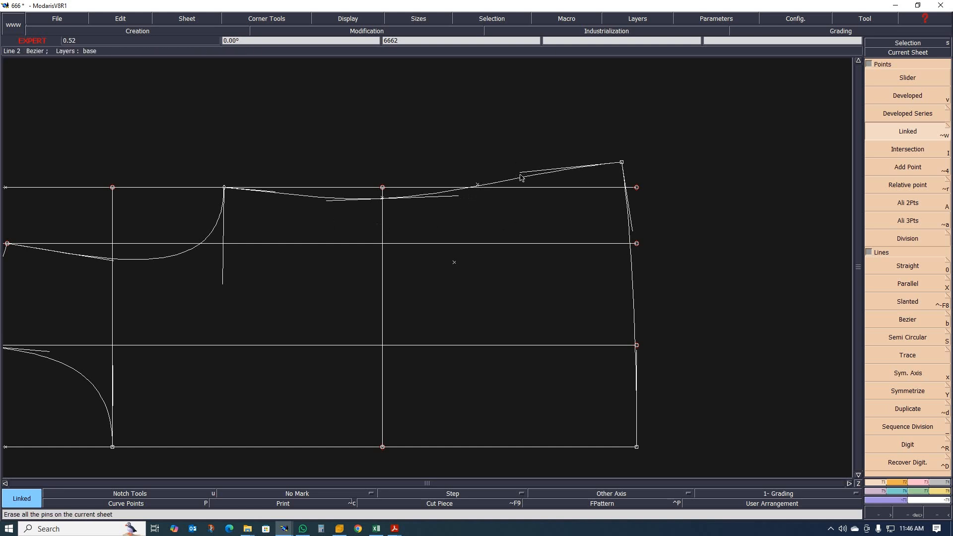
click(520, 176)
click(512, 171)
key(m)
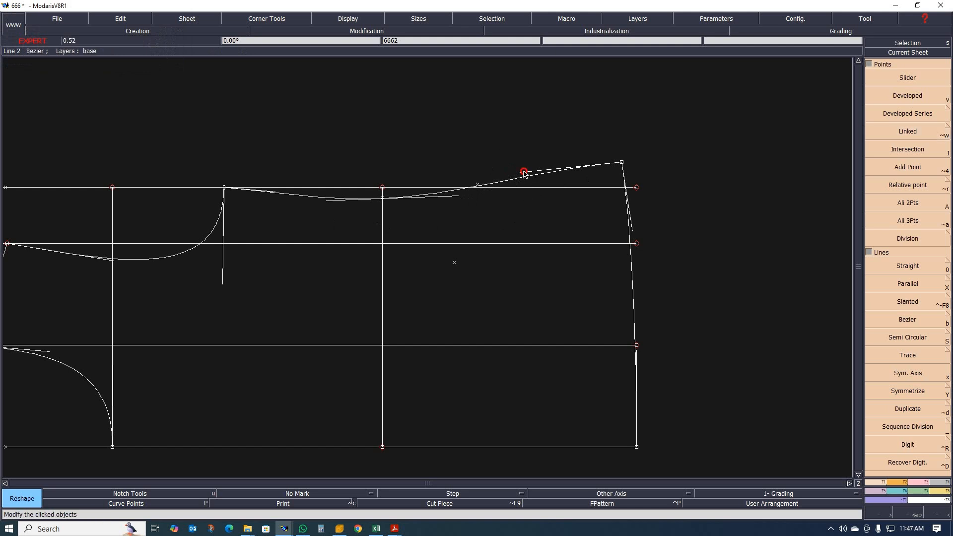
scroll(526, 193, down, 3)
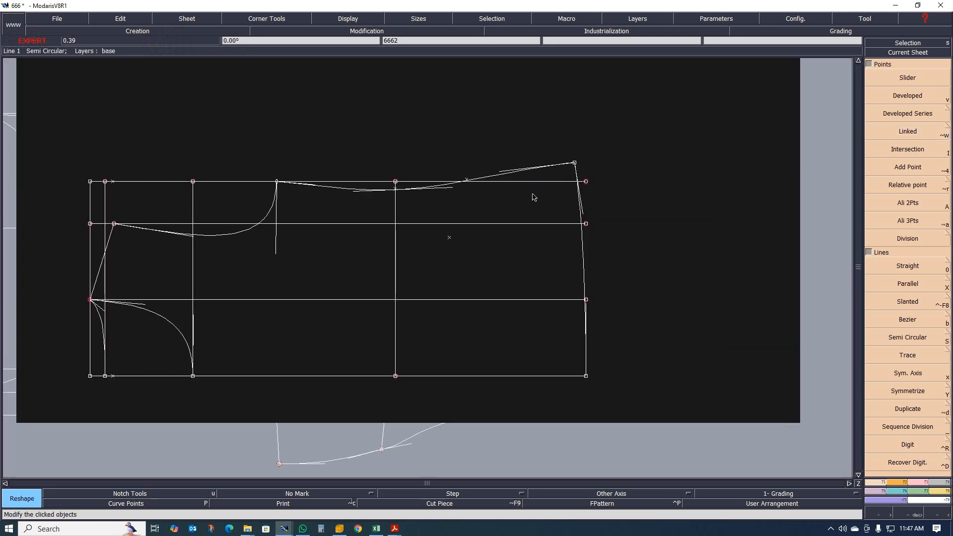
scroll(521, 196, up, 2)
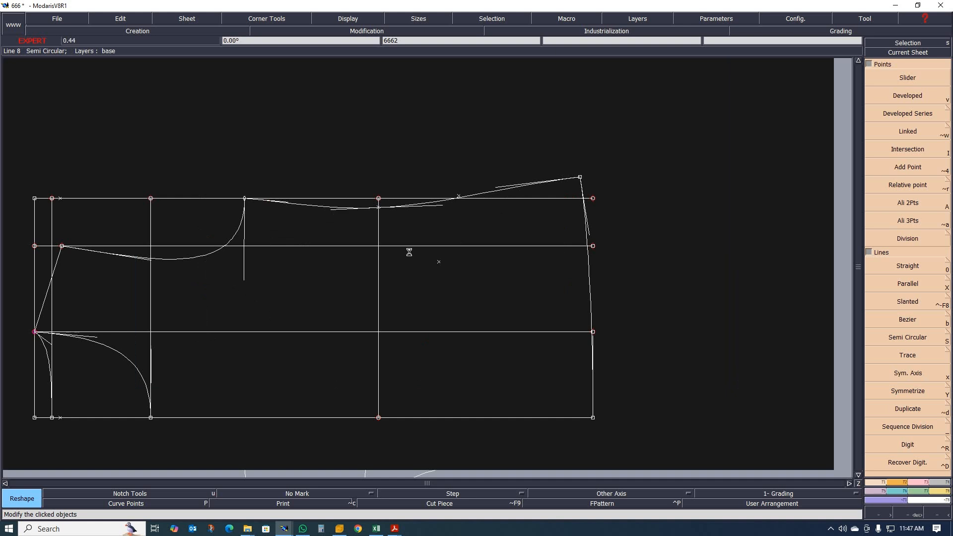
Extract the body outline from the draft as a separate pattern piece with the Seam tool and arrange all the sheets.
key(e)
mouse_move(130, 276)
mouse_down()
mouse_move(68, 361)
mouse_move(48, 323)
mouse_move(48, 340)
mouse_move(255, 321)
mouse_move(286, 236)
mouse_move(426, 231)
mouse_move(550, 199)
mouse_move(508, 353)
mouse_move(415, 300)
mouse_up()
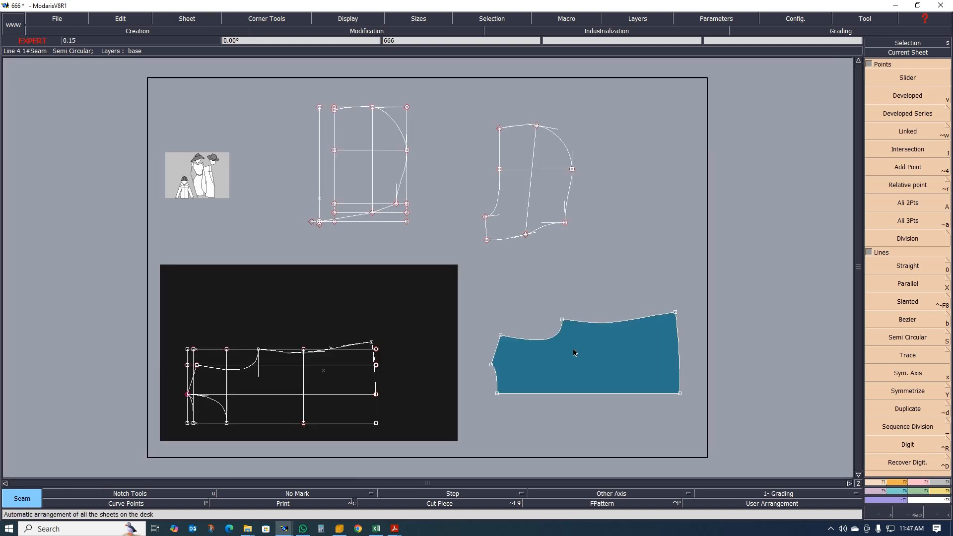
scroll(533, 347, up, 2)
scroll(550, 320, down, 2)
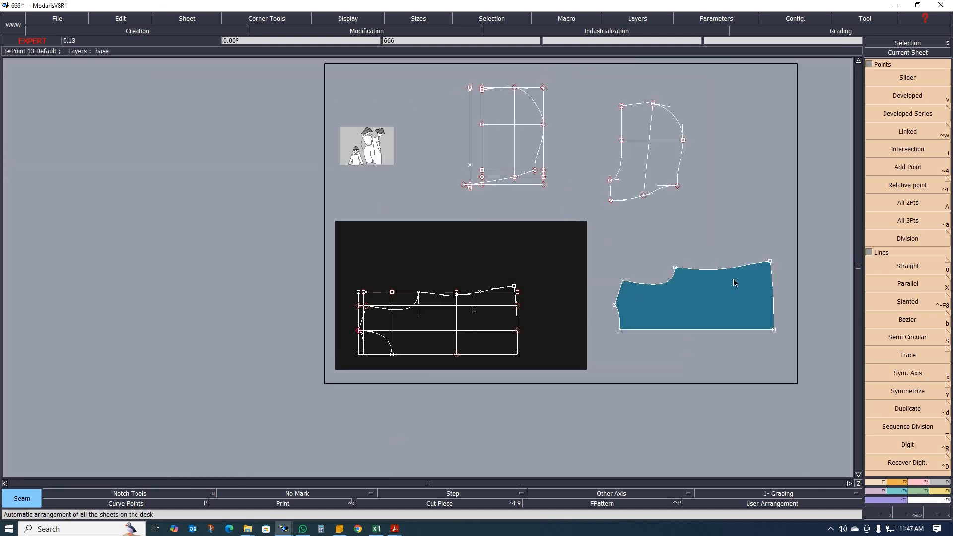
scroll(741, 278, up, 1)
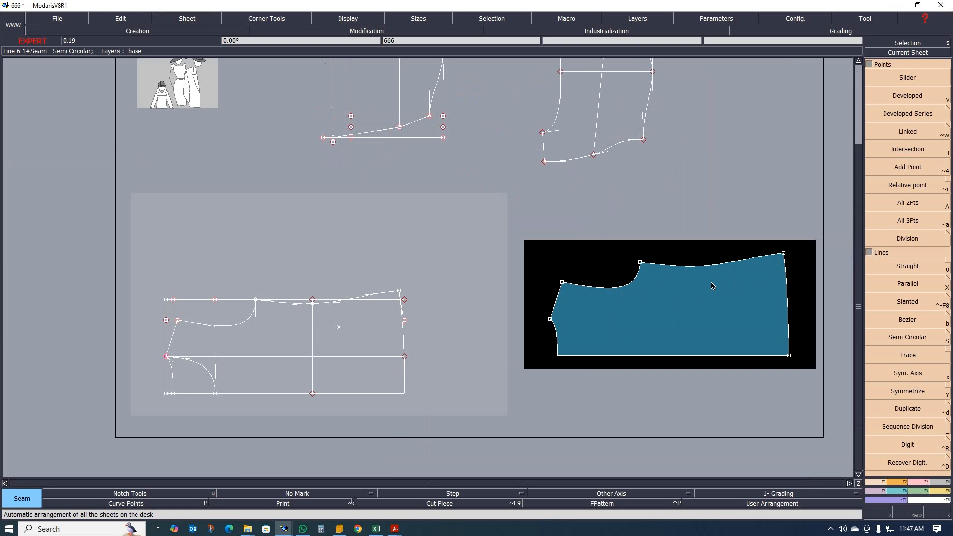
Marry the piece to the draft at the side-seam hem corner, pivot it along the side seam to check the hem, and undo the marriage.
key(m)
click(783, 254)
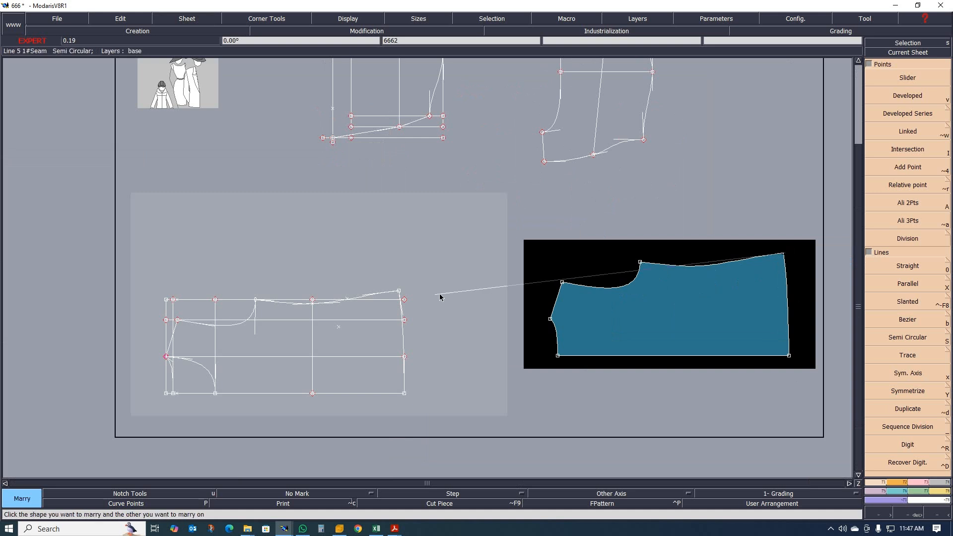
click(399, 290)
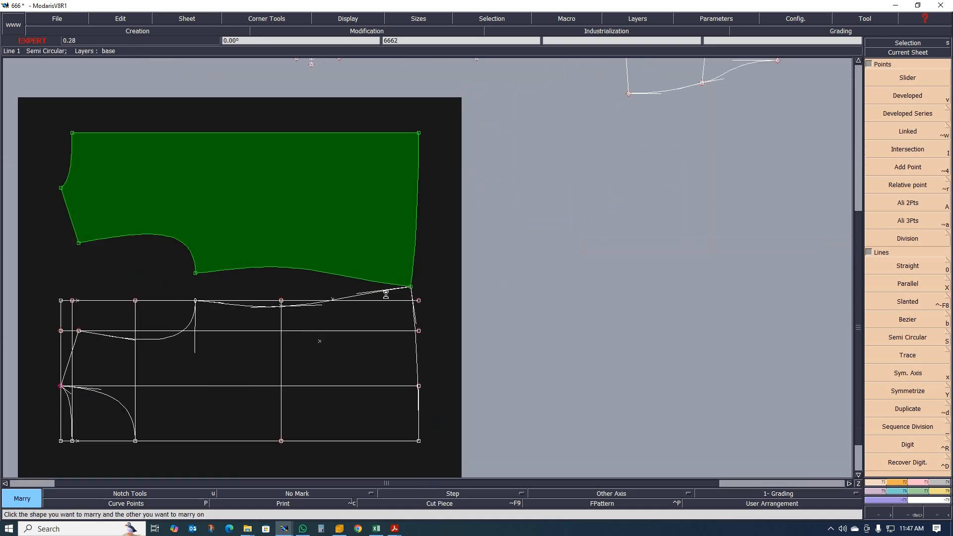
scroll(386, 295, up, 1)
click(365, 275)
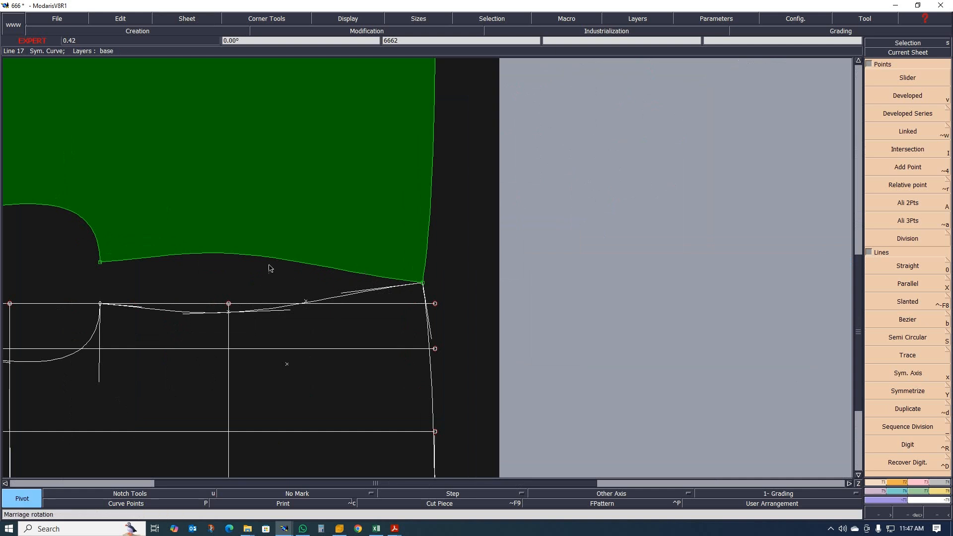
click(233, 300)
scroll(436, 275, up, 1)
scroll(392, 296, up, 1)
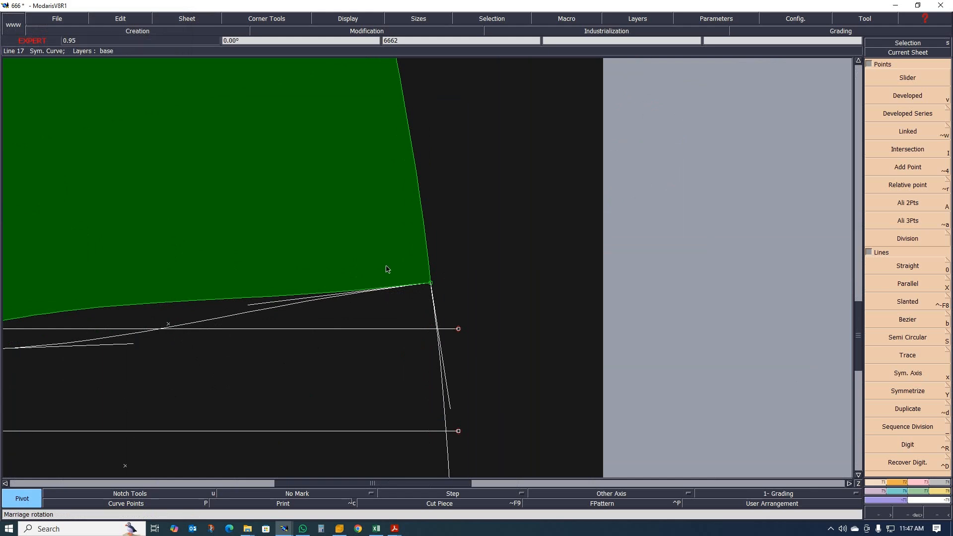
scroll(411, 279, down, 3)
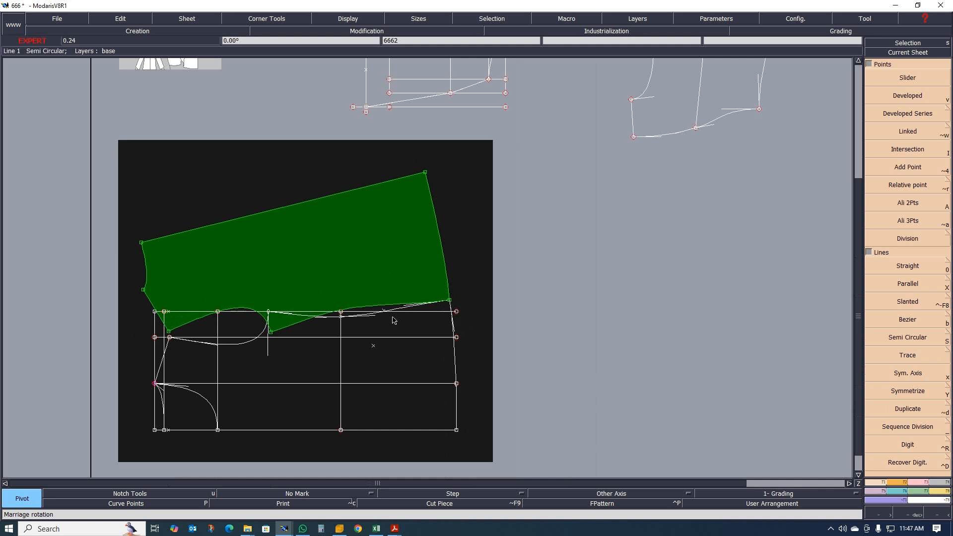
key(ctrl+z)
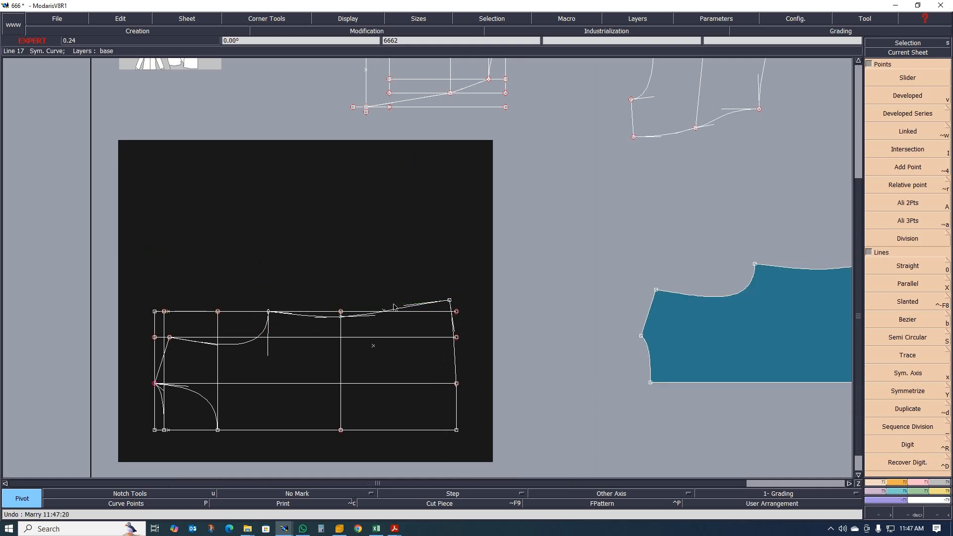
key(ctrl+z)
Try to marry the piece's neck-shoulder corner to the same corner of the draft.
scroll(663, 317, down, 1)
scroll(484, 342, up, 1)
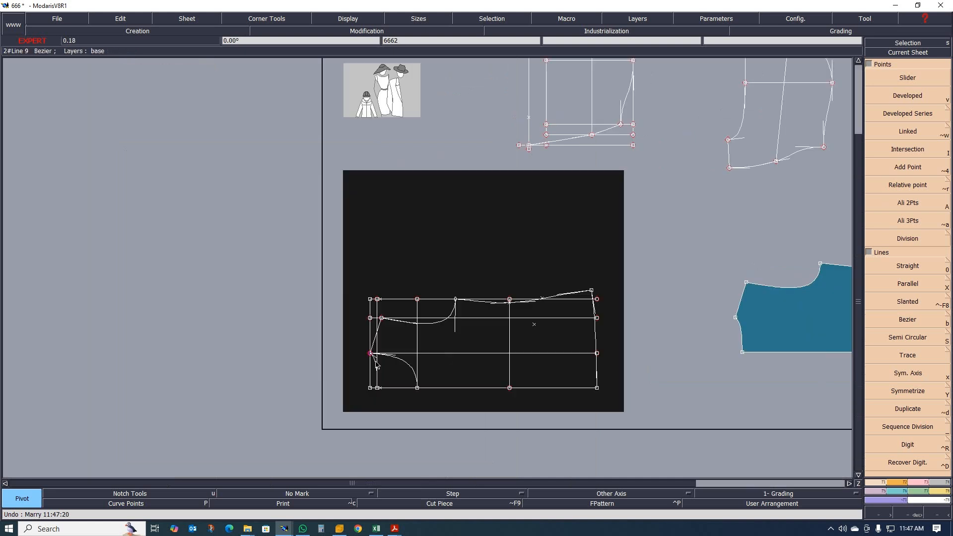
scroll(301, 354, down, 1)
scroll(301, 357, up, 2)
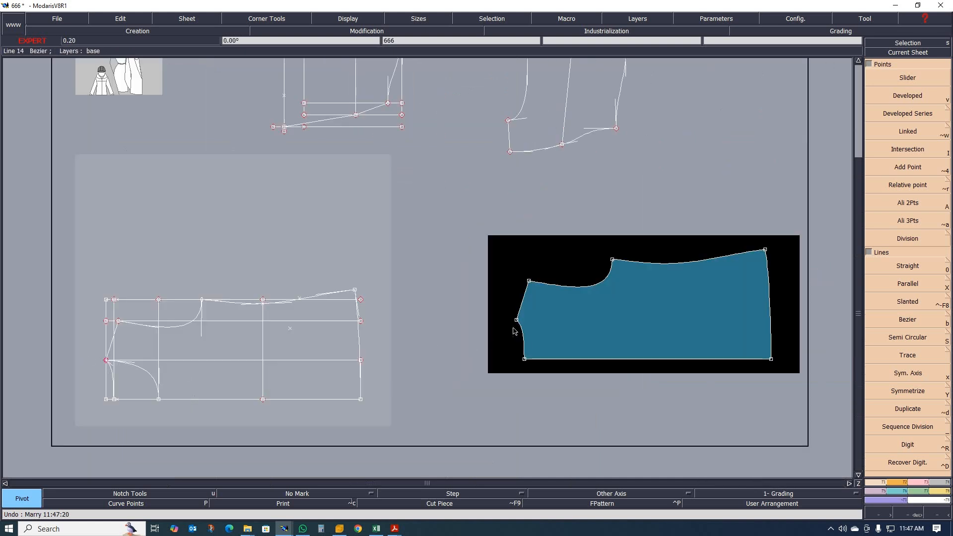
key(m)
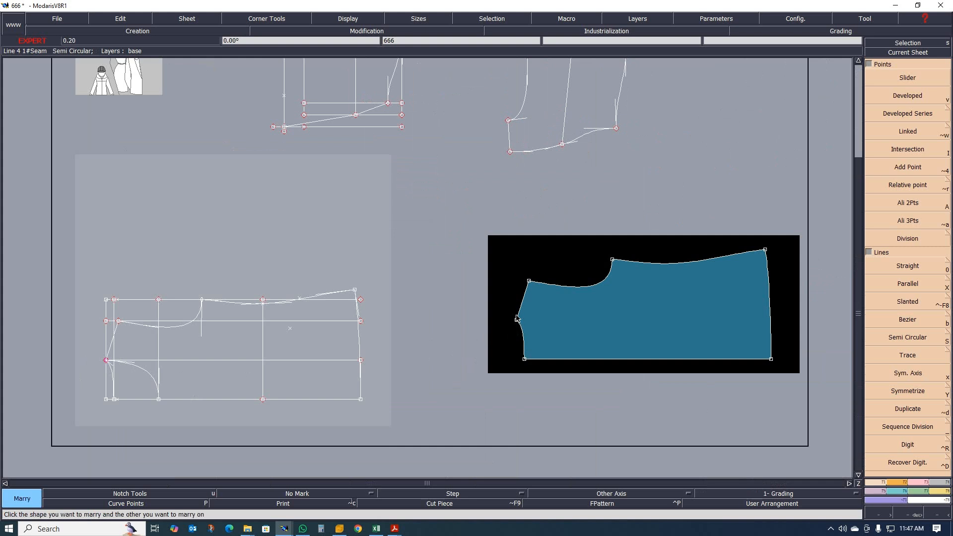
click(517, 320)
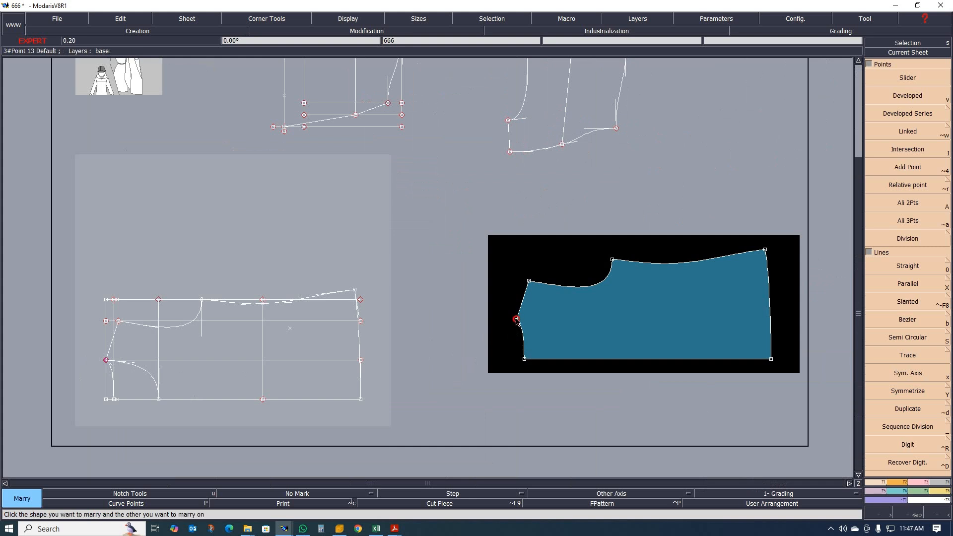
click(107, 360)
scroll(216, 354, down, 1)
scroll(158, 364, up, 2)
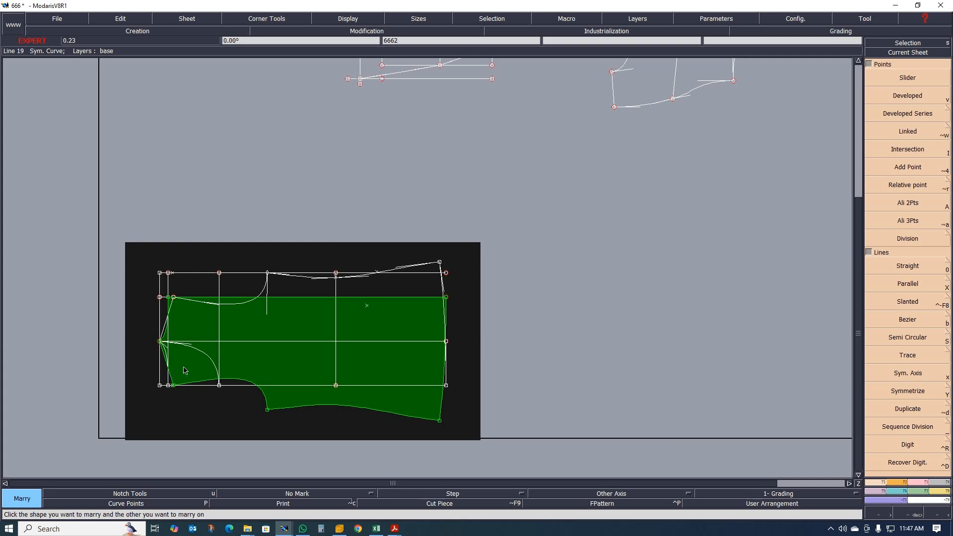
key(ctrl+z)
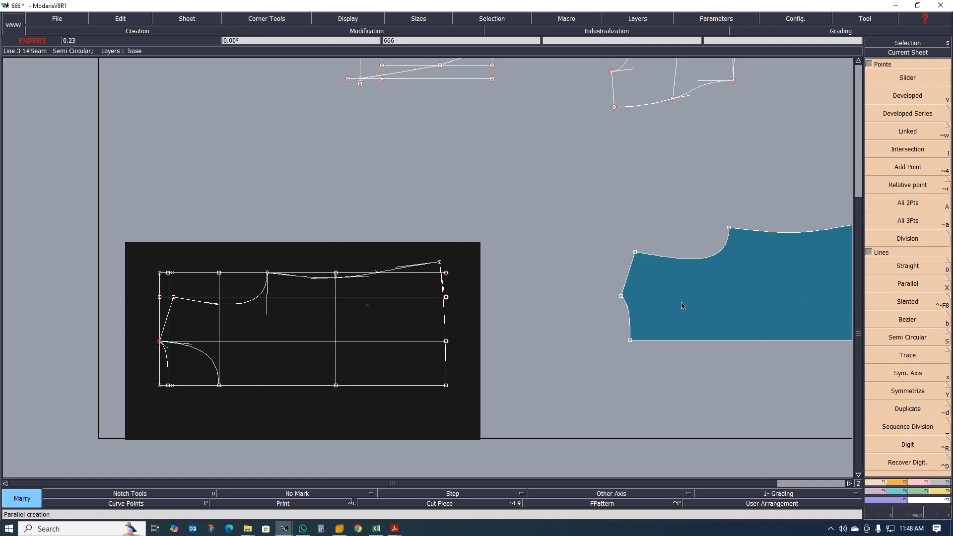
Flip the extracted piece with Y symmetry and rearrange all the sheets.
click(902, 482)
click(929, 245)
click(929, 245)
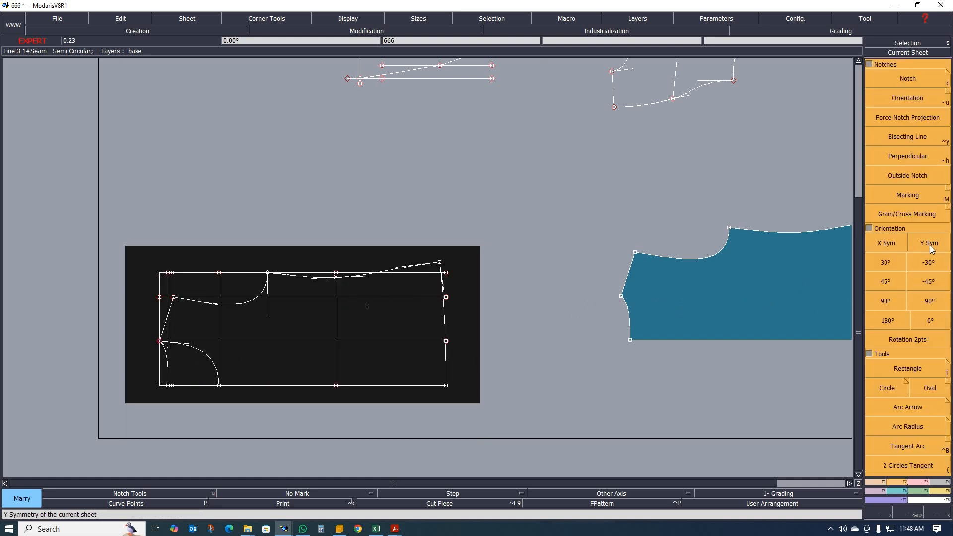
click(785, 278)
click(929, 244)
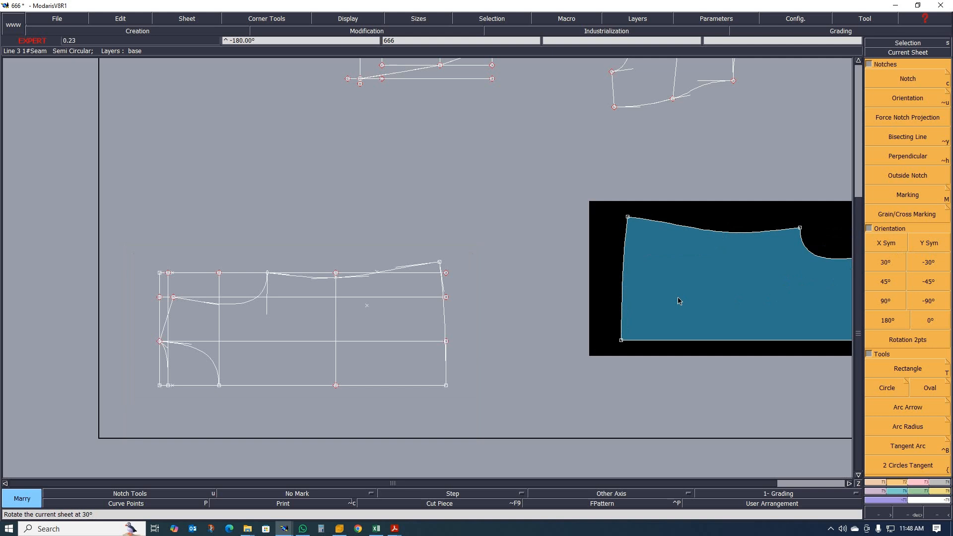
key(Home)
key(j)
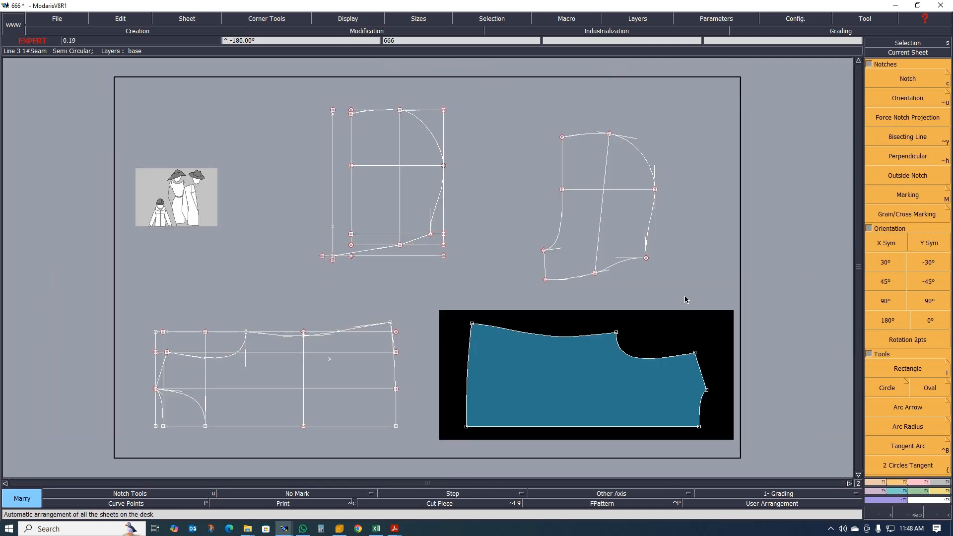
Marry the flipped piece to the draft at the neck-shoulder corner and move the marriage exactly onto that point.
click(683, 415)
click(706, 391)
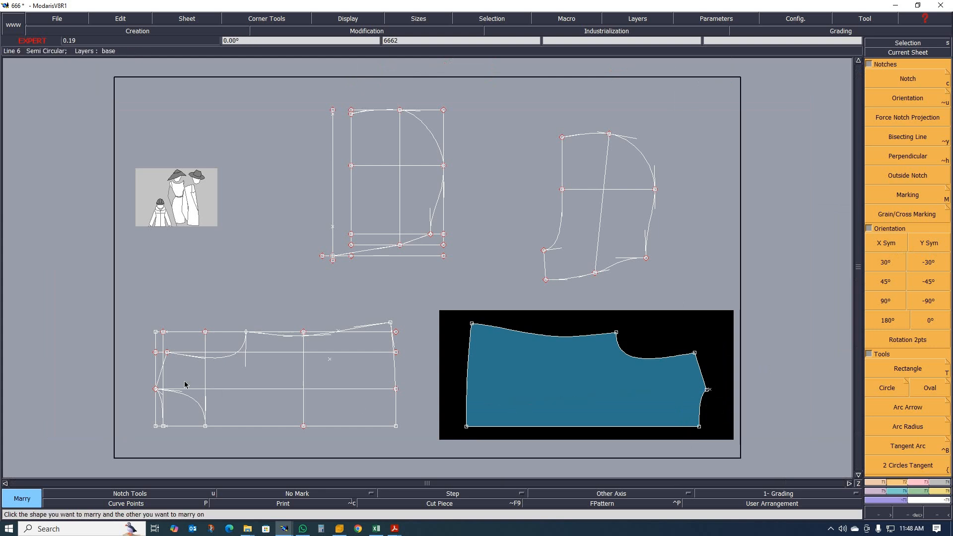
click(150, 390)
scroll(144, 395, up, 4)
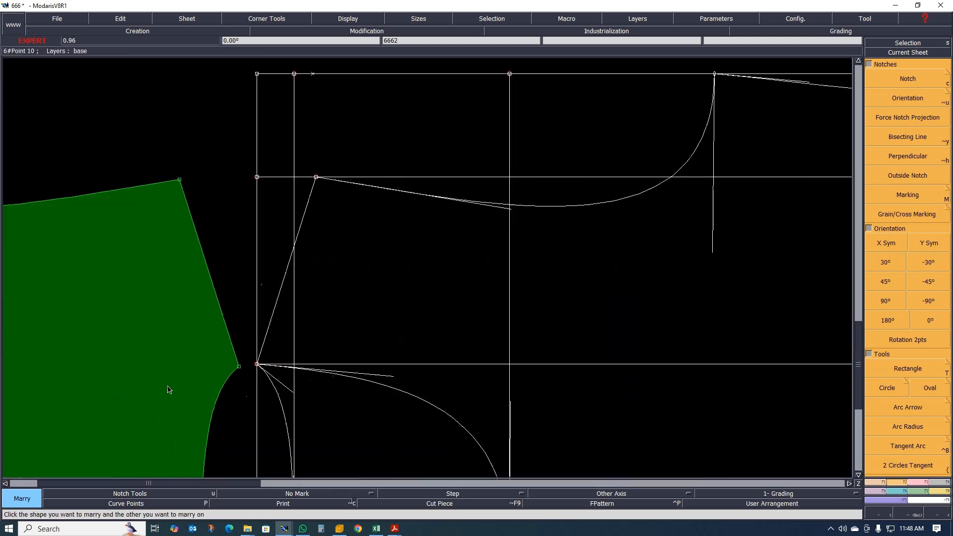
key(ctrl+m)
click(239, 367)
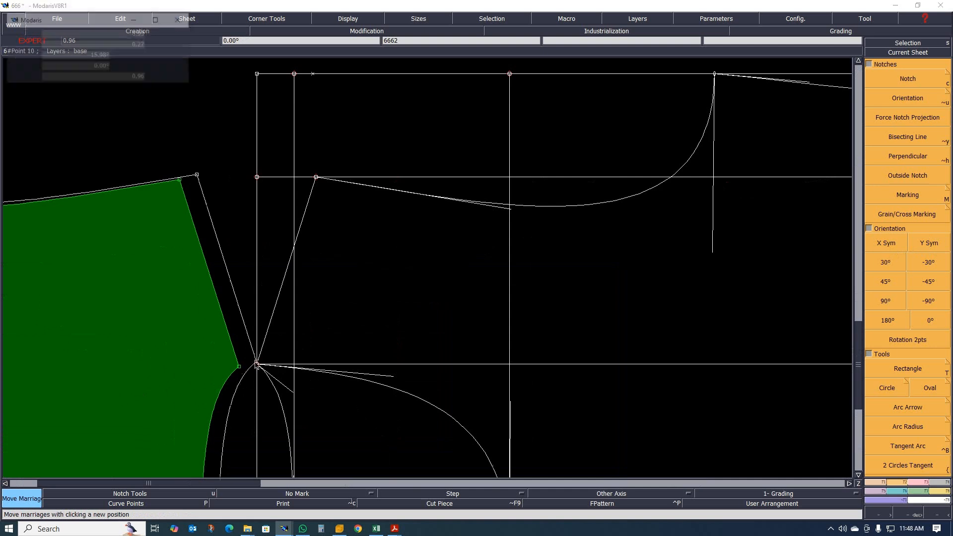
click(258, 366)
Pivot the married piece about the neck-shoulder corner until its shoulder line lies on the draft's shoulder line.
scroll(256, 377, down, 2)
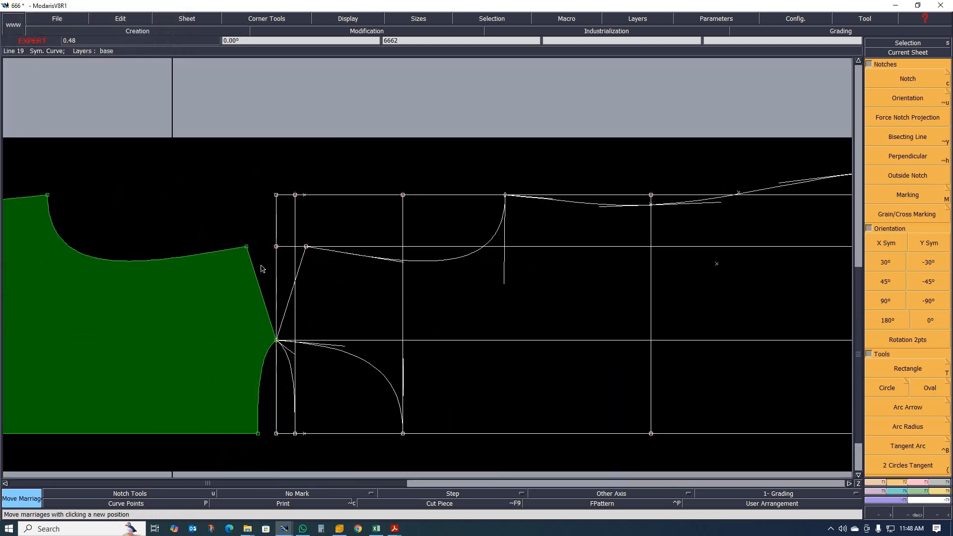
key(p)
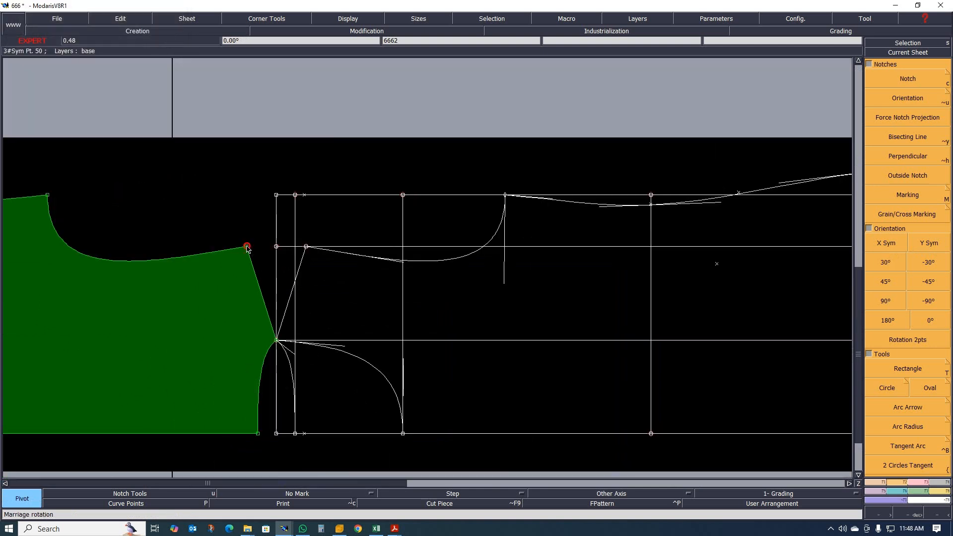
click(247, 247)
click(304, 250)
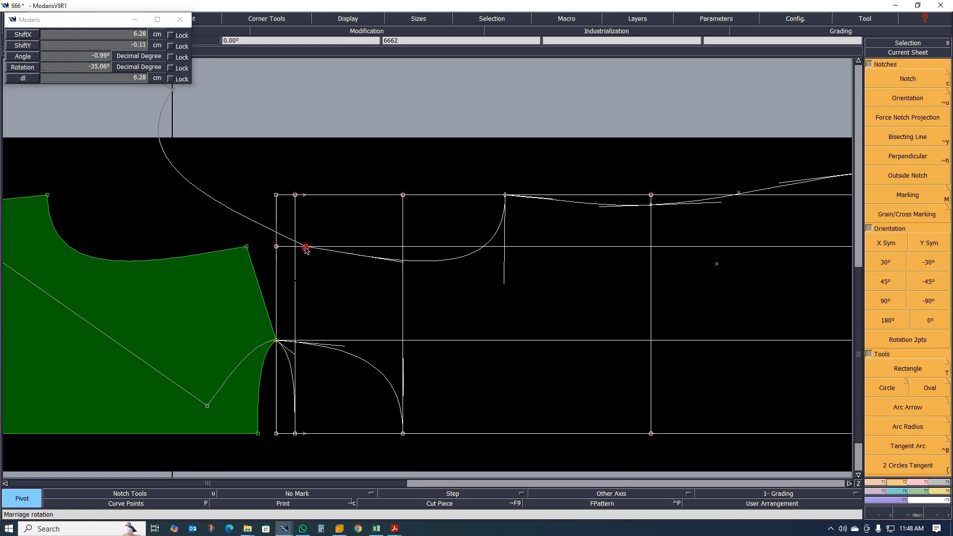
Reshape the deeper neckline curve by aligning its shoulder-end tangent handle with the horizontal construction line through the neck-shoulder corner.
scroll(305, 361, down, 1)
scroll(305, 361, up, 2)
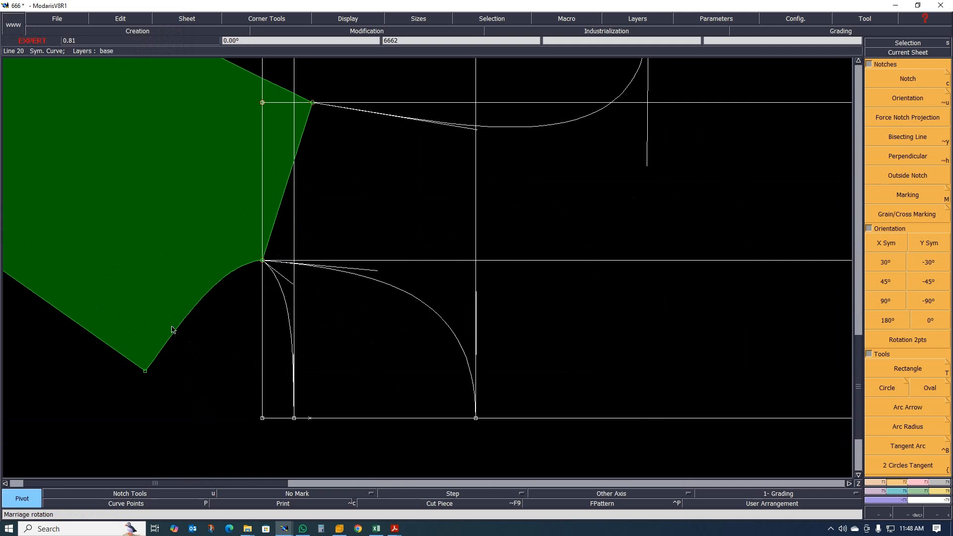
scroll(364, 272, up, 1)
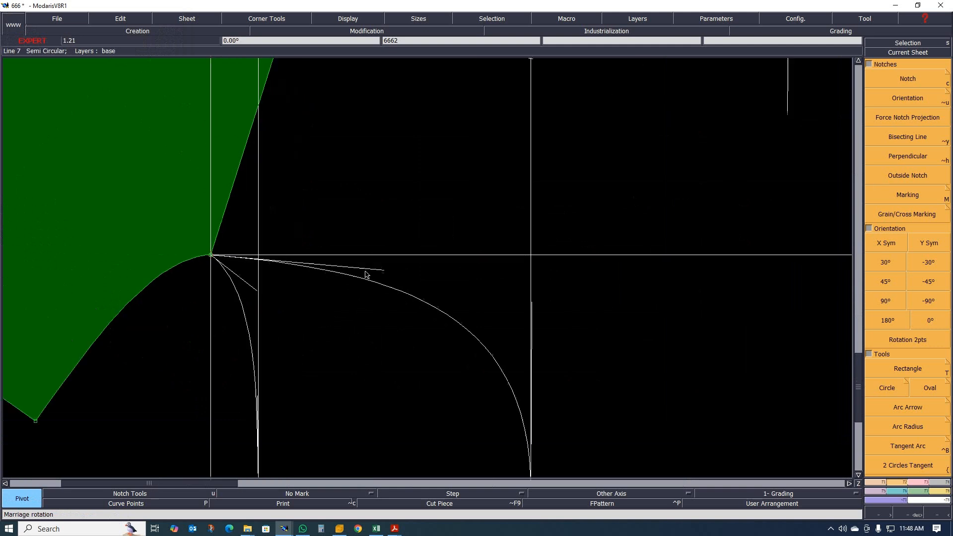
key(Escape)
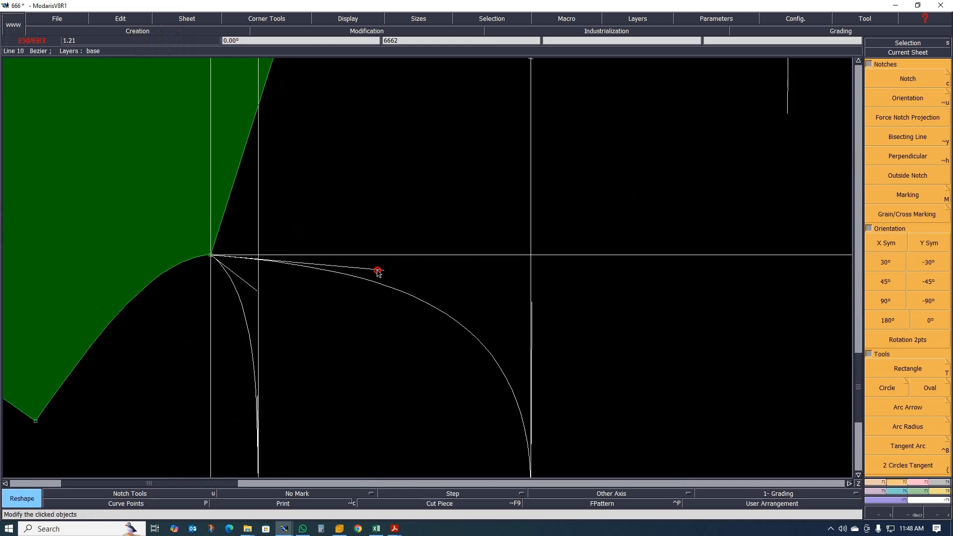
drag(378, 271, 373, 257)
scroll(404, 283, down, 2)
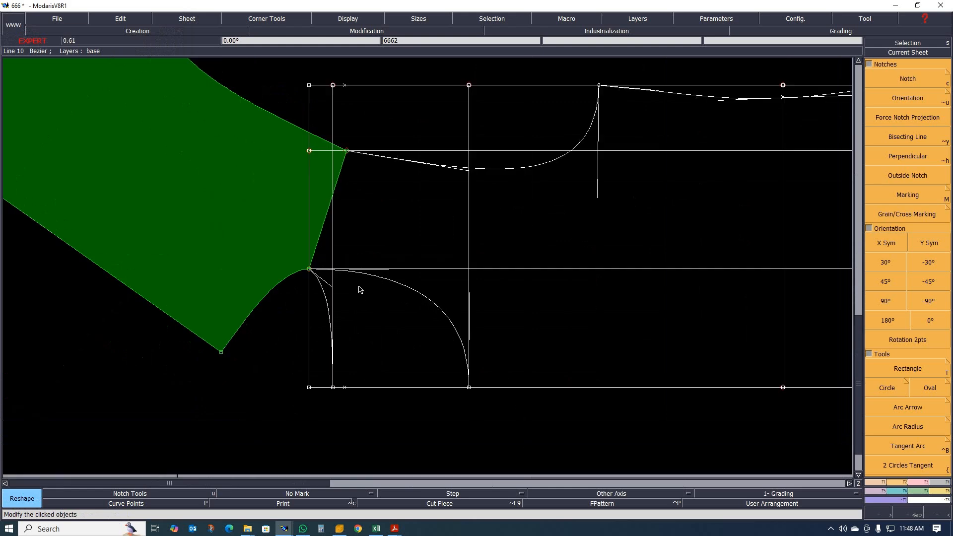
Examine how both neckline curves of the draft run into the married piece's neckline at the shoulder.
scroll(309, 268, up, 2)
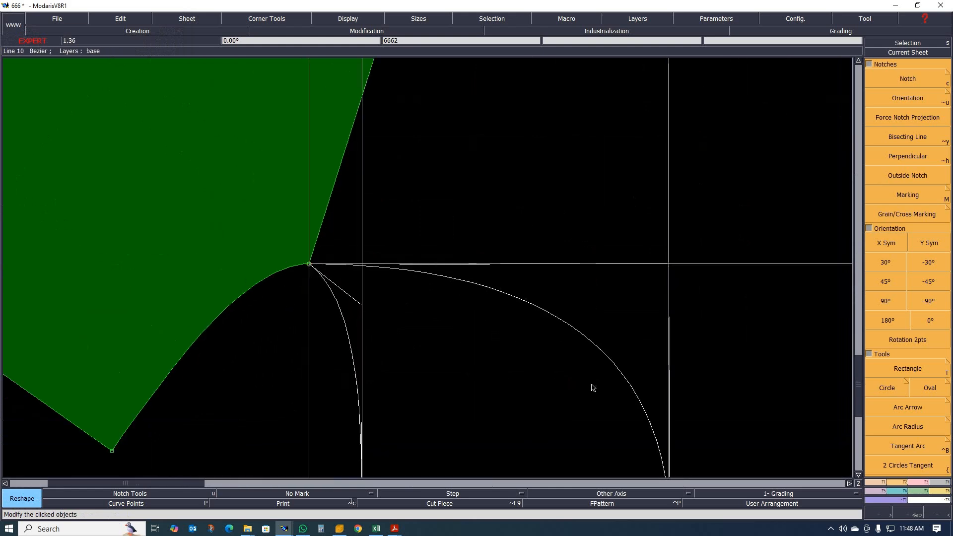
scroll(464, 374, down, 2)
scroll(464, 374, up, 1)
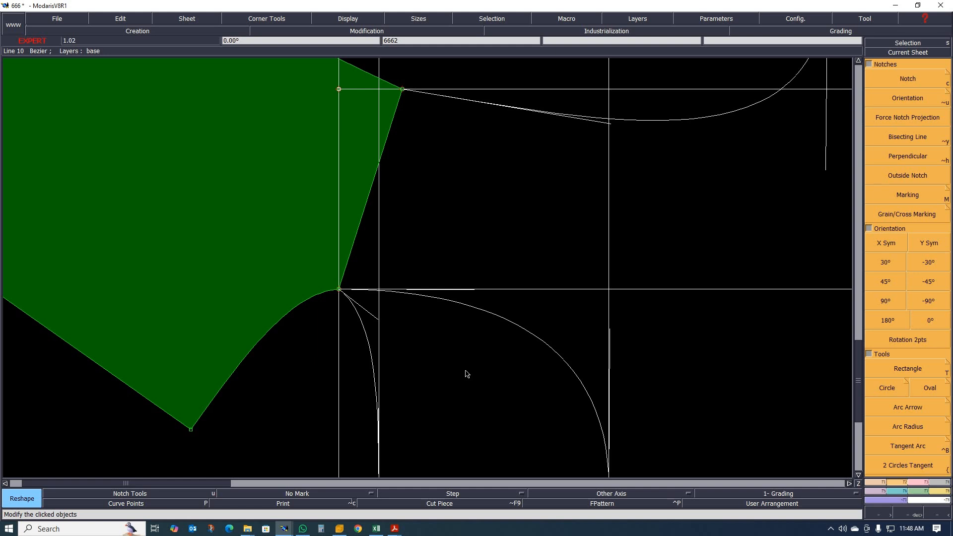
scroll(466, 373, down, 1)
scroll(463, 370, up, 1)
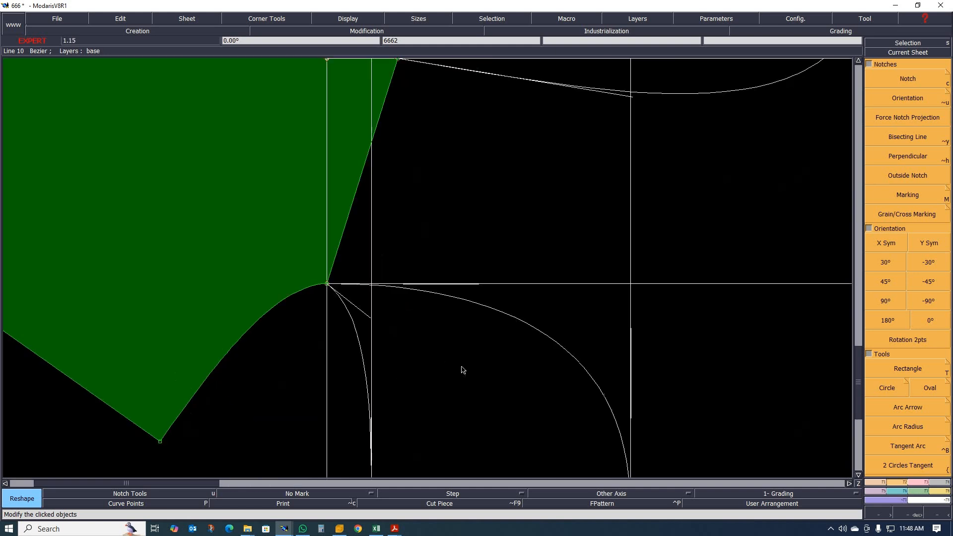
scroll(463, 372, down, 2)
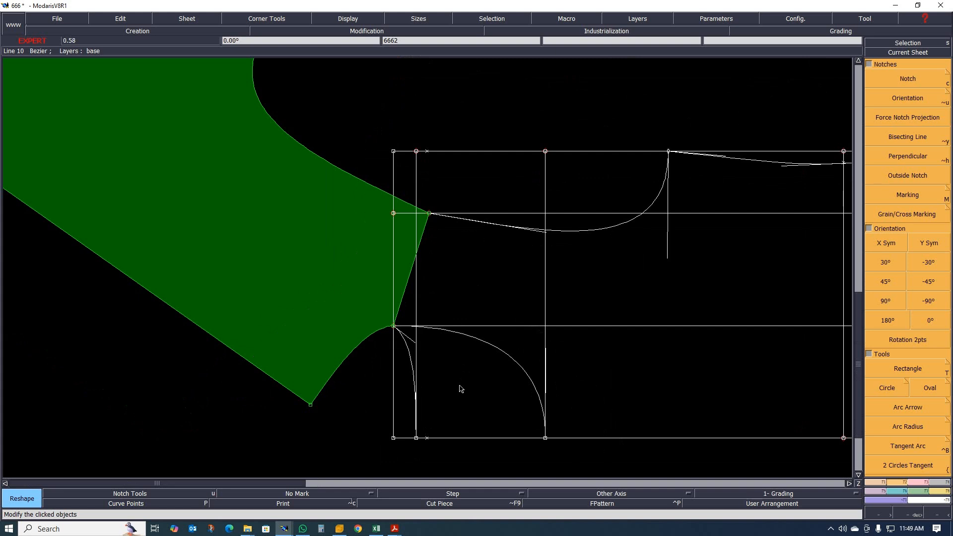
scroll(448, 370, up, 1)
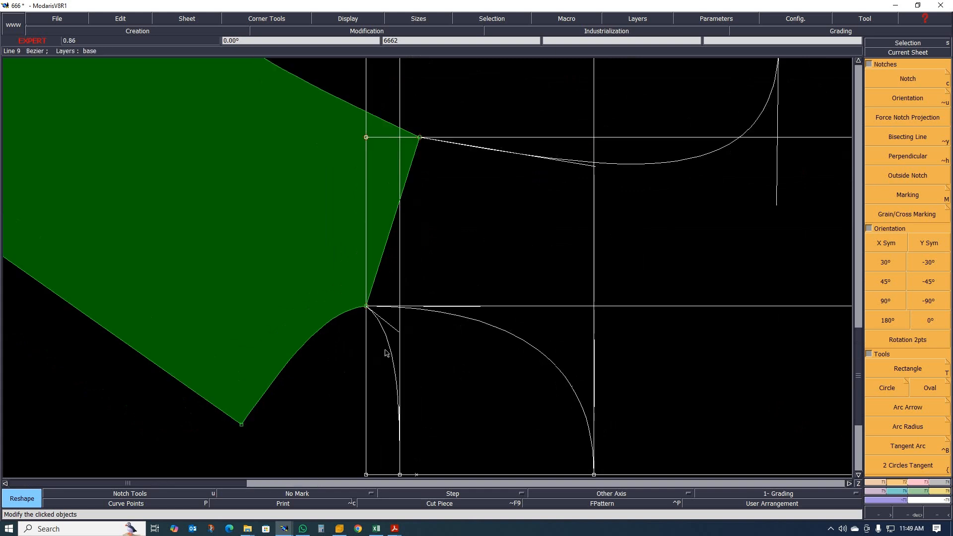
scroll(420, 329, up, 1)
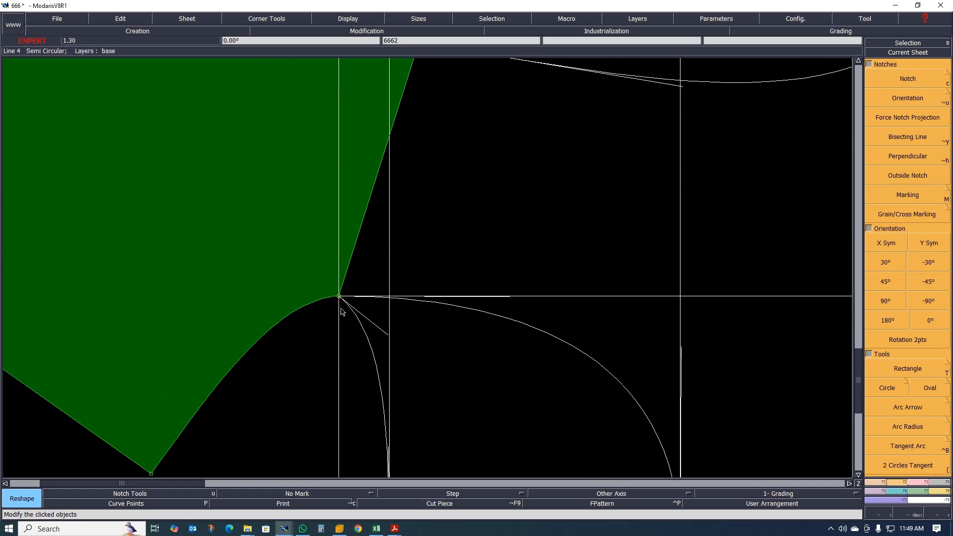
scroll(341, 304, down, 1)
scroll(330, 314, up, 1)
scroll(330, 314, down, 2)
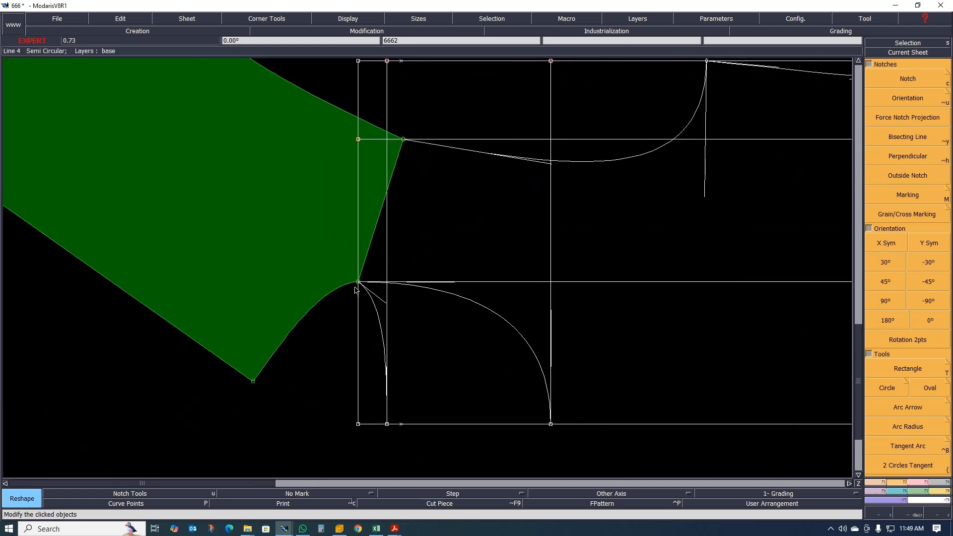
Pivot the married piece about the neck-shoulder corner to check how its neckline continues into the draft's shallower neckline curve.
key(p)
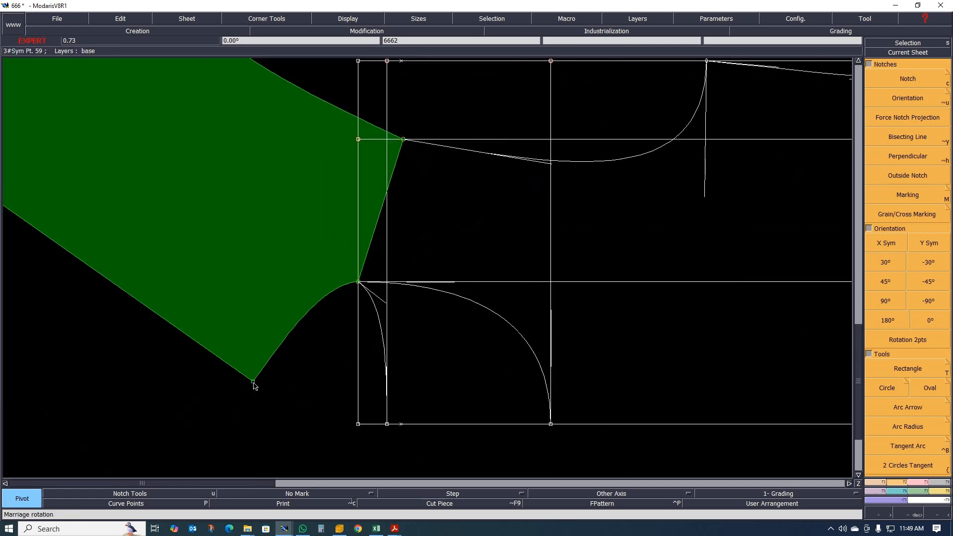
click(253, 382)
click(285, 432)
scroll(367, 348, up, 2)
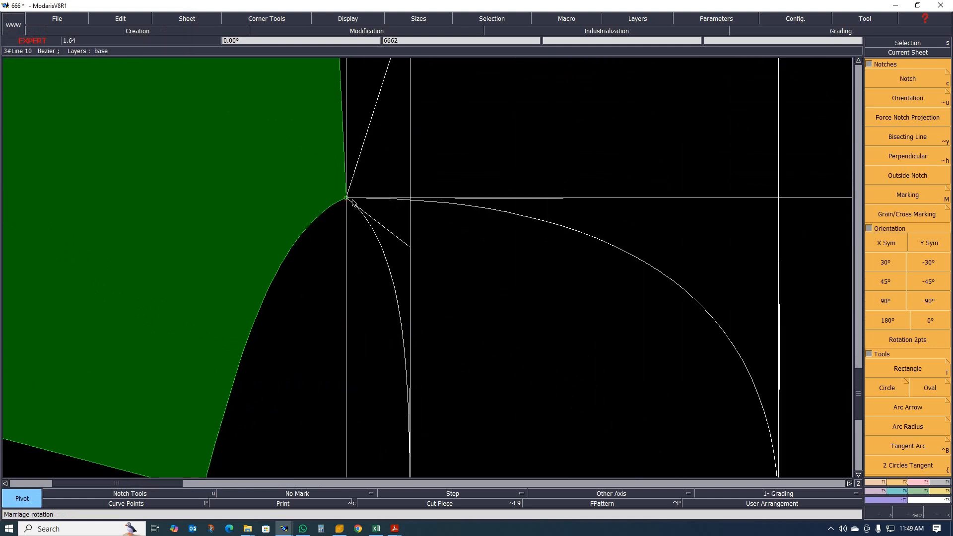
scroll(410, 208, up, 1)
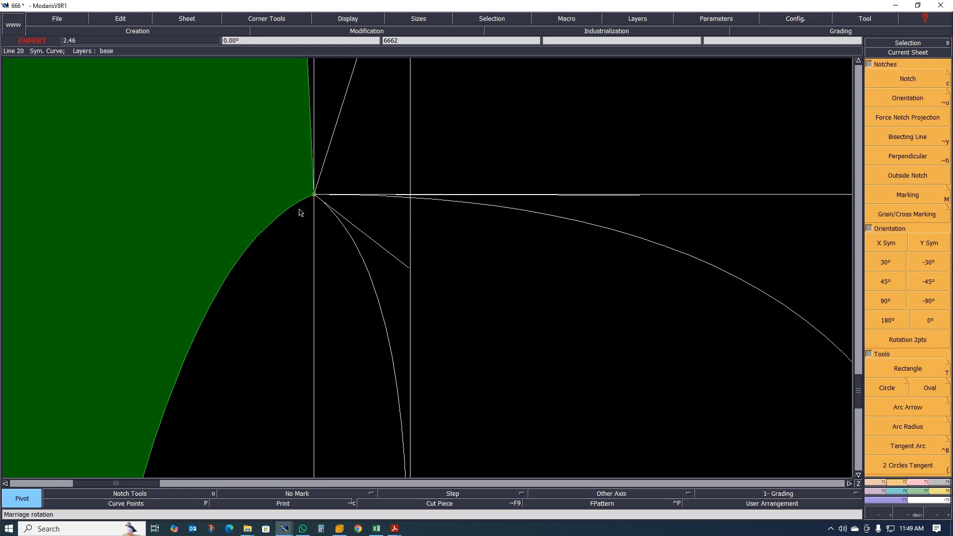
Divorce the married piece from the draft sheet.
scroll(278, 233, down, 6)
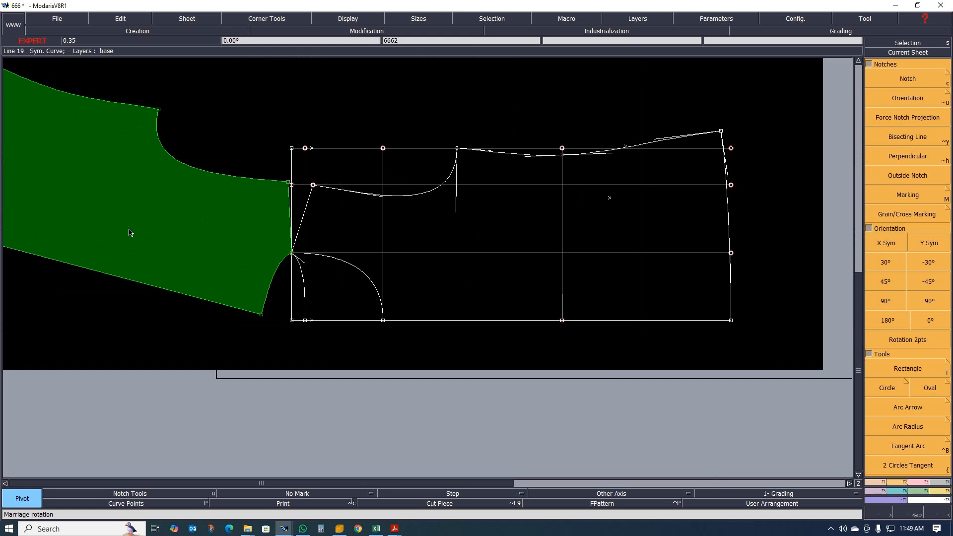
key(d)
click(93, 227)
scroll(362, 255, down, 2)
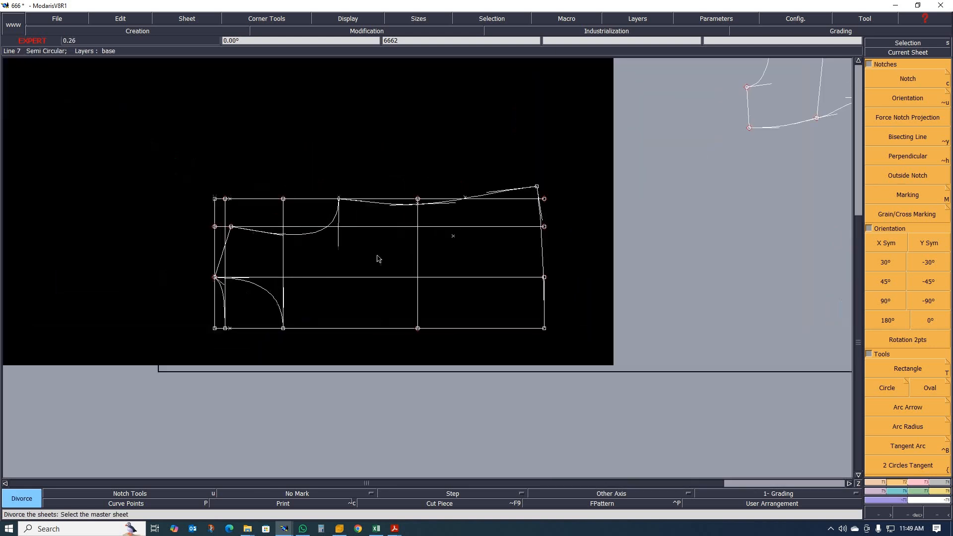
scroll(407, 237, down, 3)
Delete the three horizontal construction lines above the centre line, including the one through the neck-shoulder corner.
scroll(409, 235, up, 7)
key(Delete)
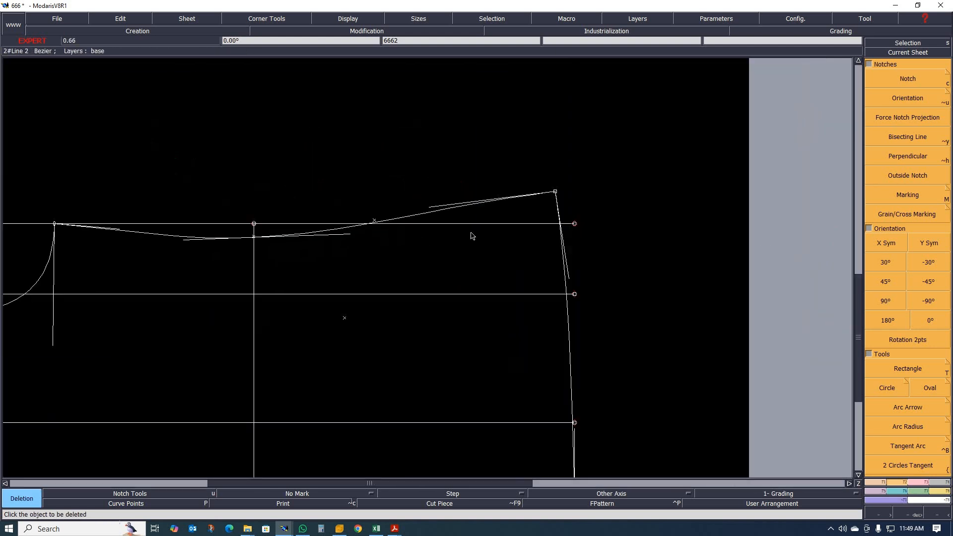
click(485, 223)
click(441, 294)
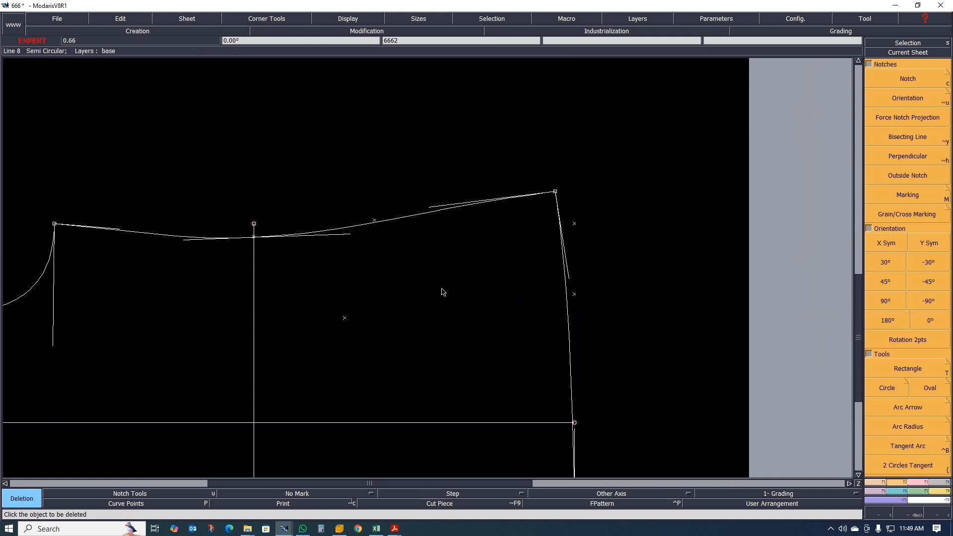
scroll(443, 292, down, 2)
click(361, 336)
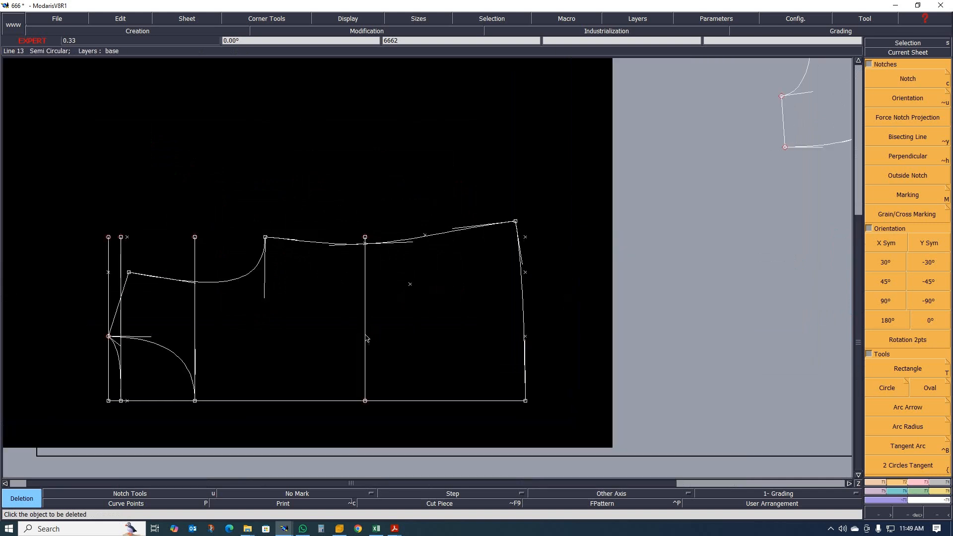
Delete the draft's four vertical construction lines at the waist, the front and back neck depths and the neck edge.
click(365, 323)
click(196, 312)
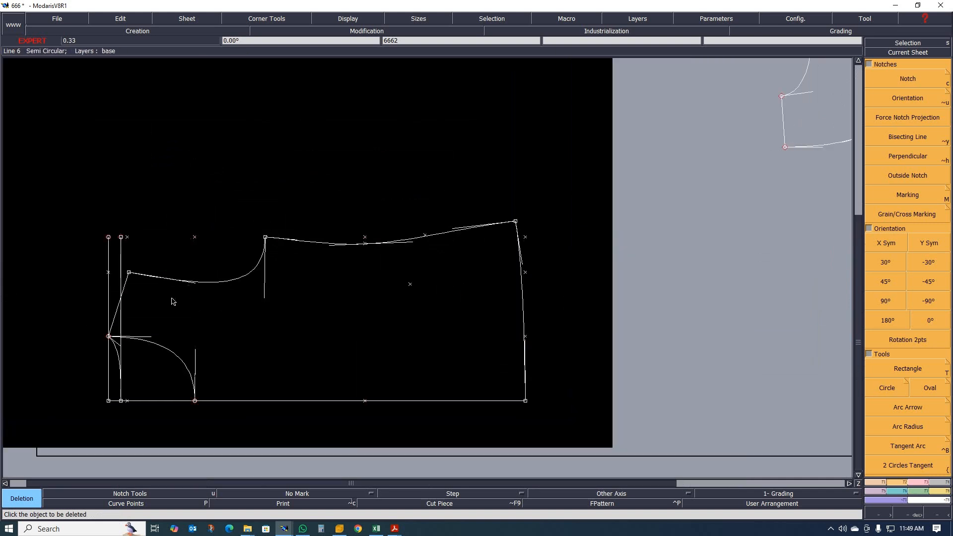
click(122, 261)
click(107, 249)
Delete the leftover construction points around the shoulder, above the waist, inside the body and beyond the hem.
drag(73, 218, 224, 261)
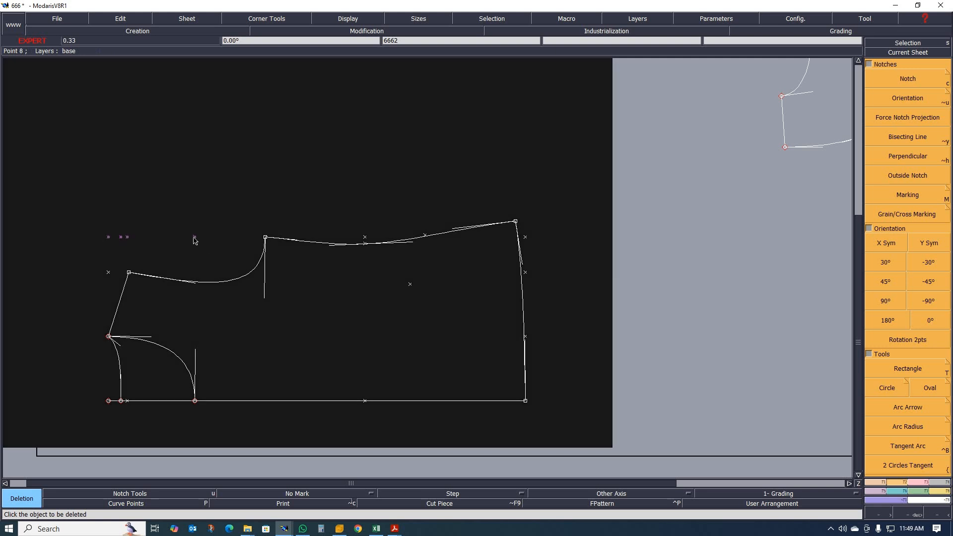
click(194, 237)
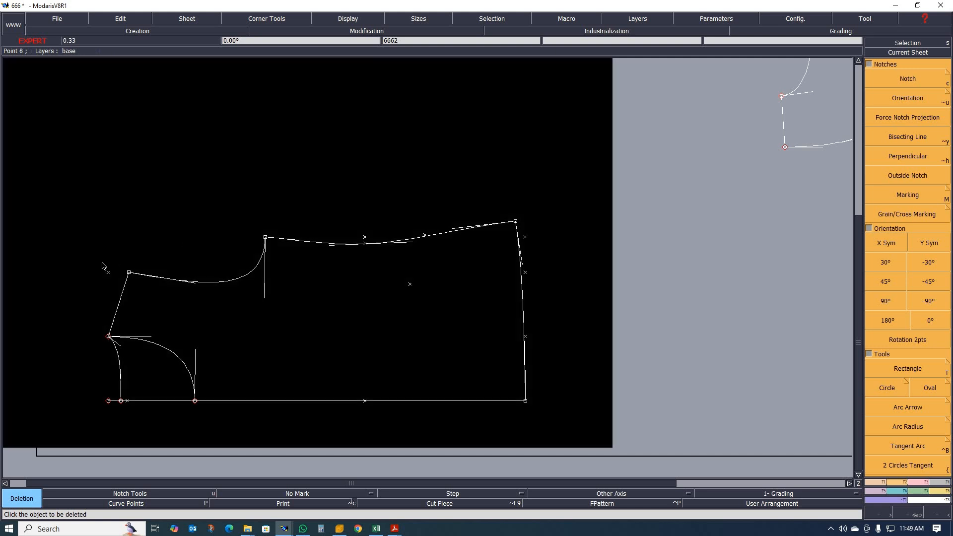
click(365, 238)
click(426, 235)
click(410, 284)
click(525, 237)
click(525, 273)
Copy the cleaned draft's geometry onto a new sheet and readjust the sheets to fit their contents.
key(ctrl+c)
click(329, 270)
click(578, 267)
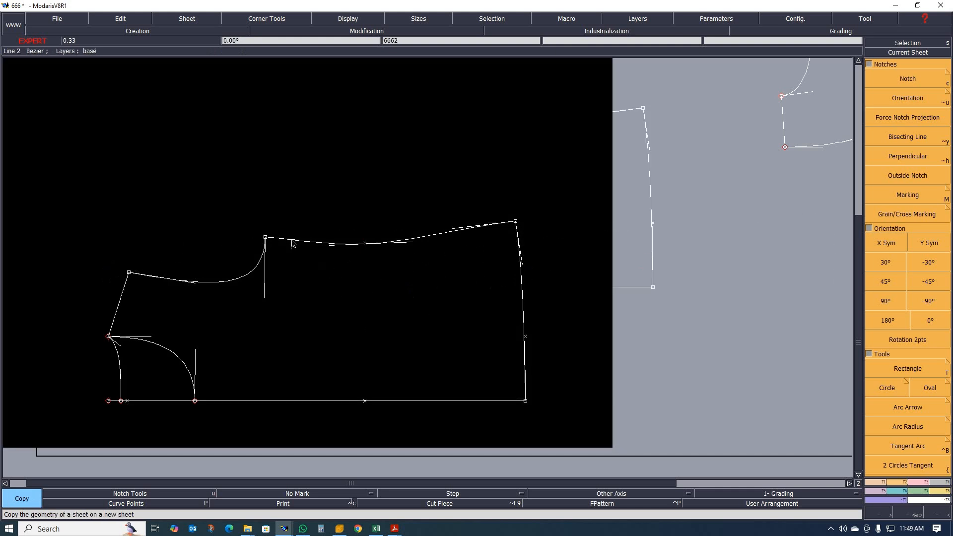
key(Home)
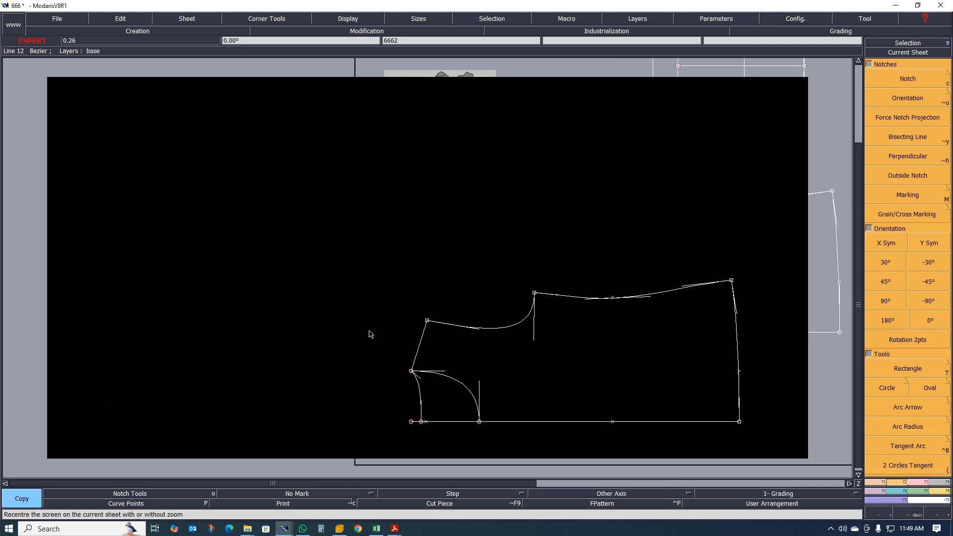
key(a)
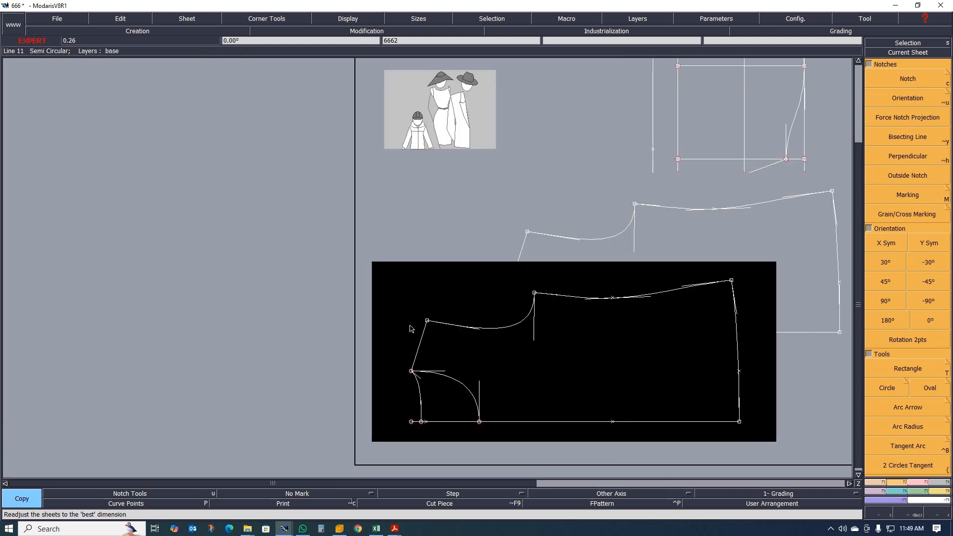
key(Home)
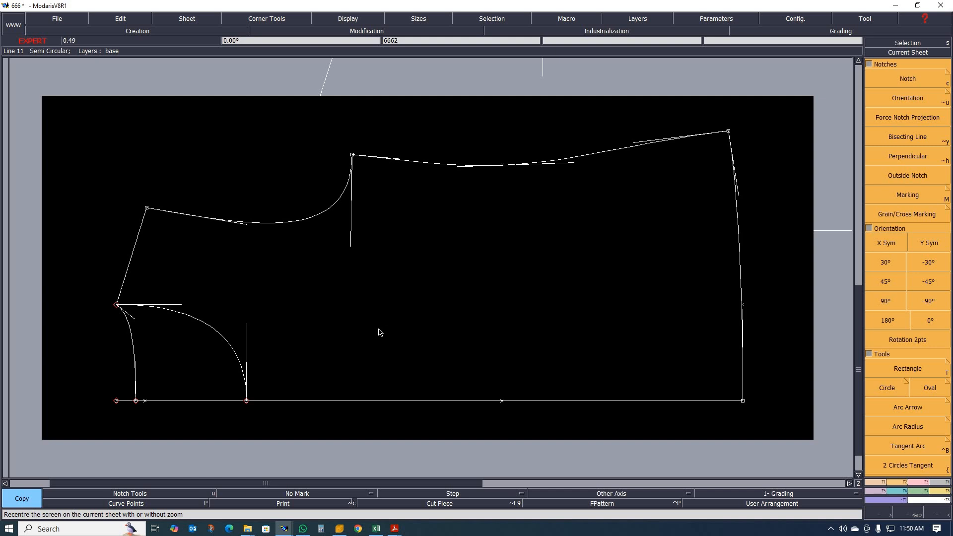
Reshape the armhole curve by adjusting its shoulder-end tangent handle, slightly deepening the curve near the shoulder.
scroll(356, 326, down, 3)
scroll(351, 296, up, 3)
scroll(339, 265, down, 3)
scroll(336, 271, up, 3)
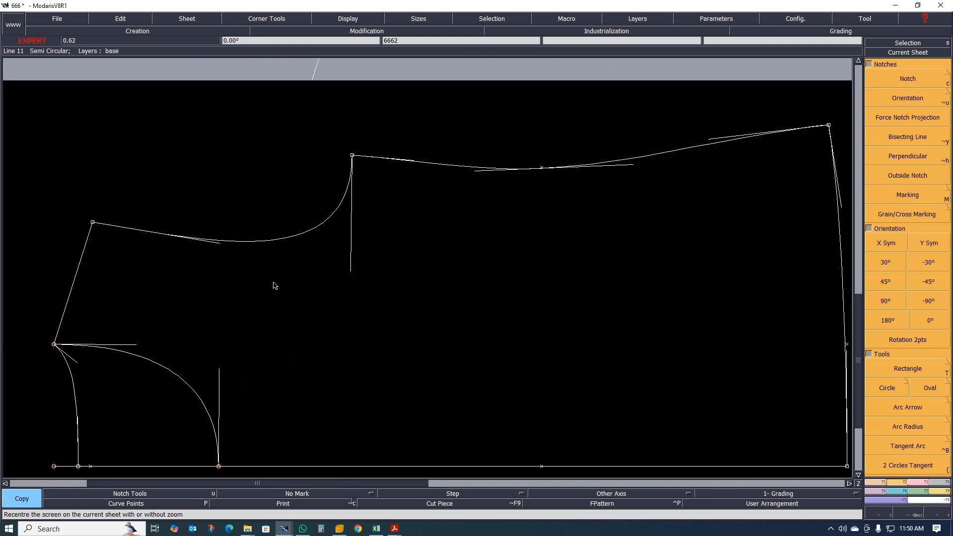
key(r)
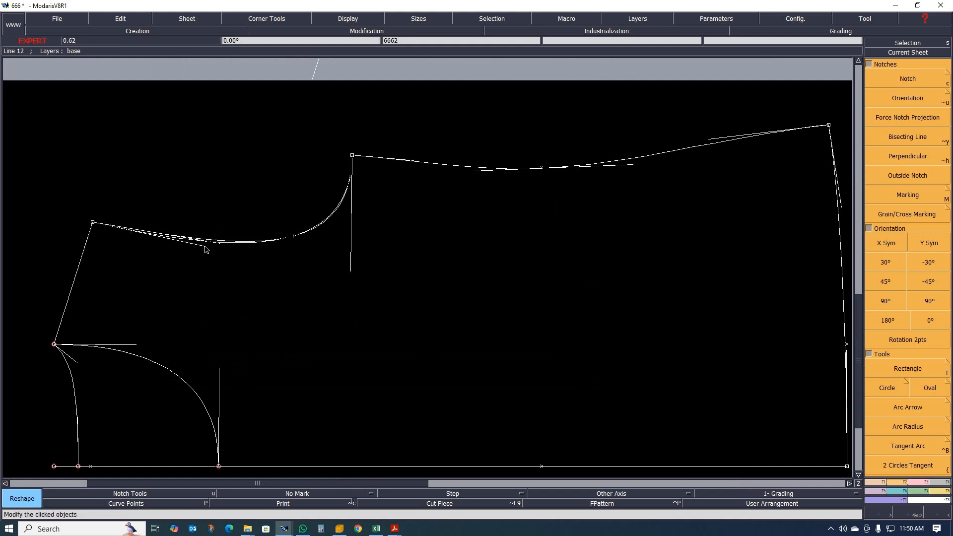
scroll(278, 266, down, 1)
scroll(318, 243, down, 1)
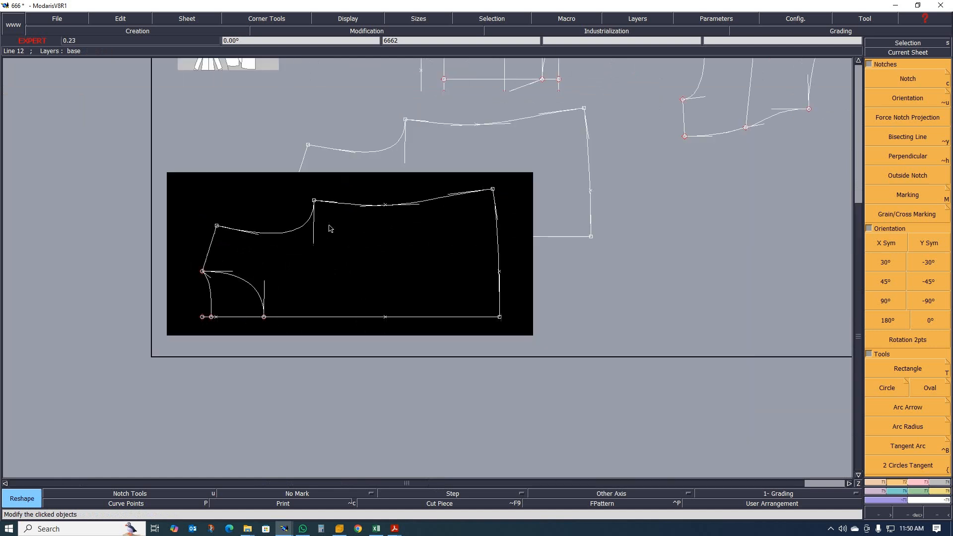
scroll(331, 223, up, 2)
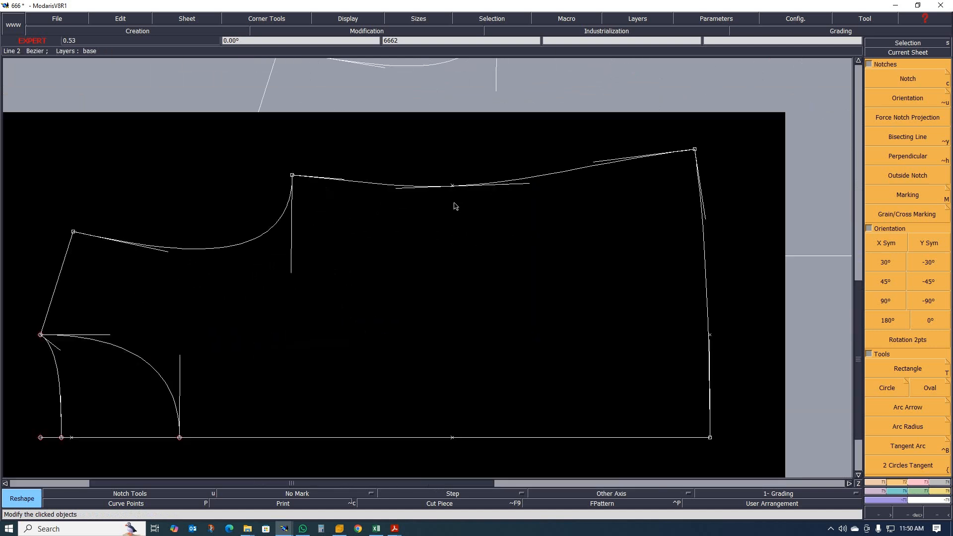
key(d)
click(457, 186)
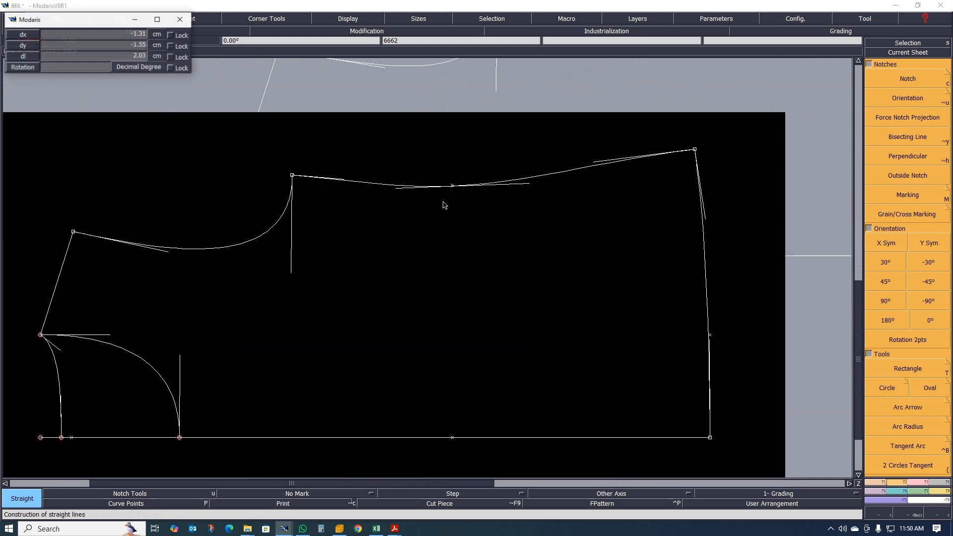
click(449, 200)
key(ctrl+z)
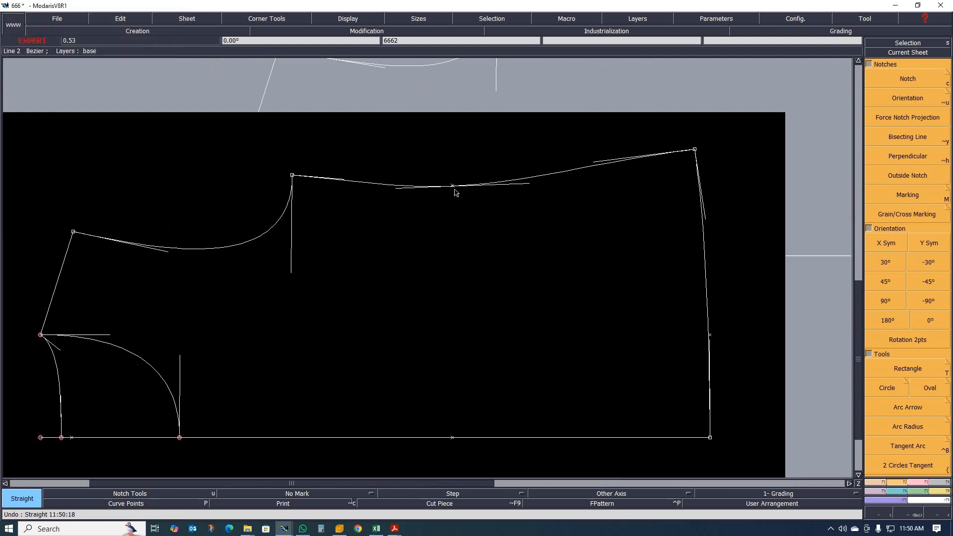
Draw a straight waistline from the waist point on the side seam to the matching point on the centre line.
click(453, 187)
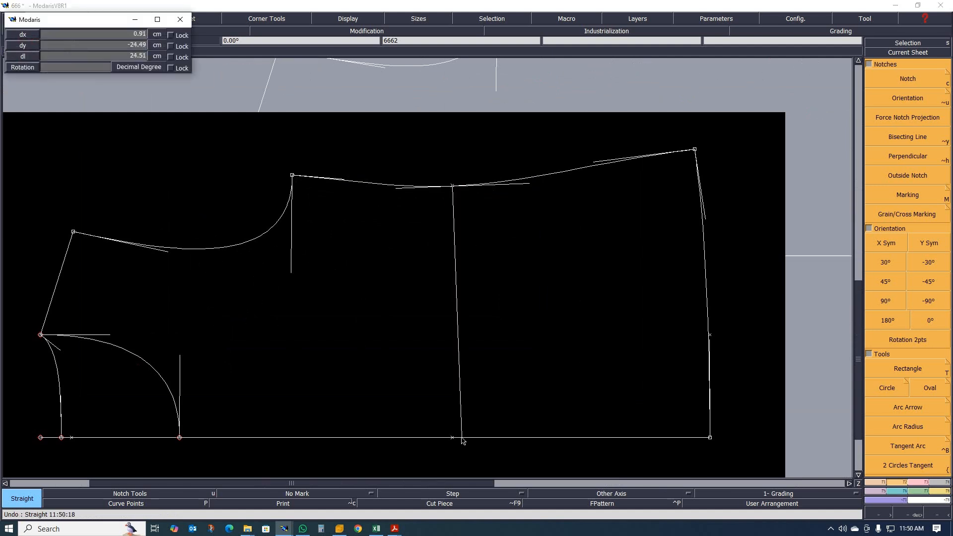
click(452, 438)
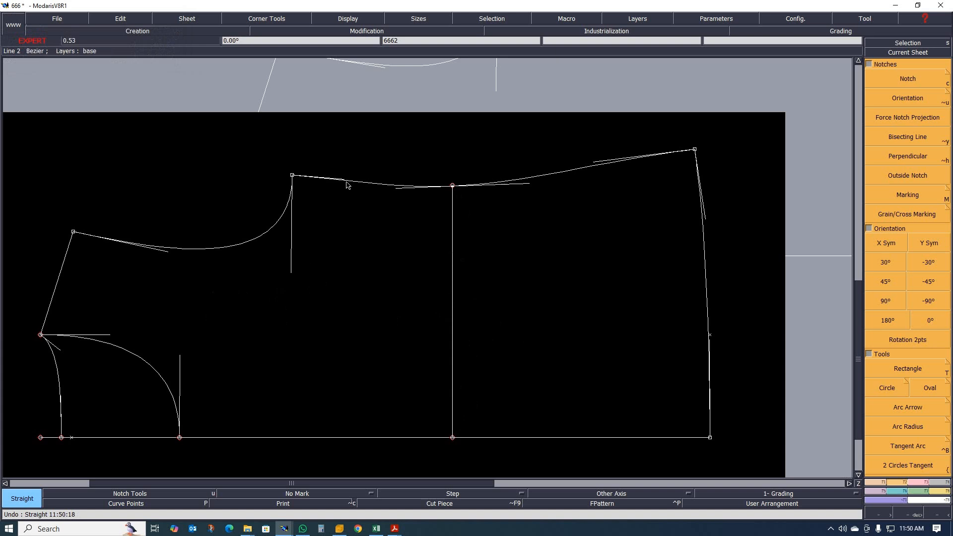
Create a developed point on the side seam at a curve length of 6.00 cm from the underarm corner.
key(shift+d)
click(291, 176)
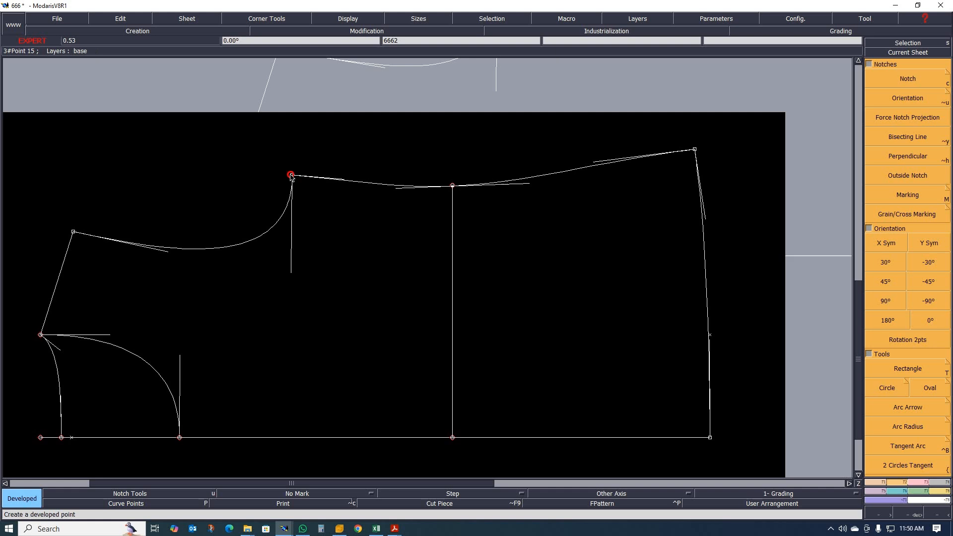
text(28.00)
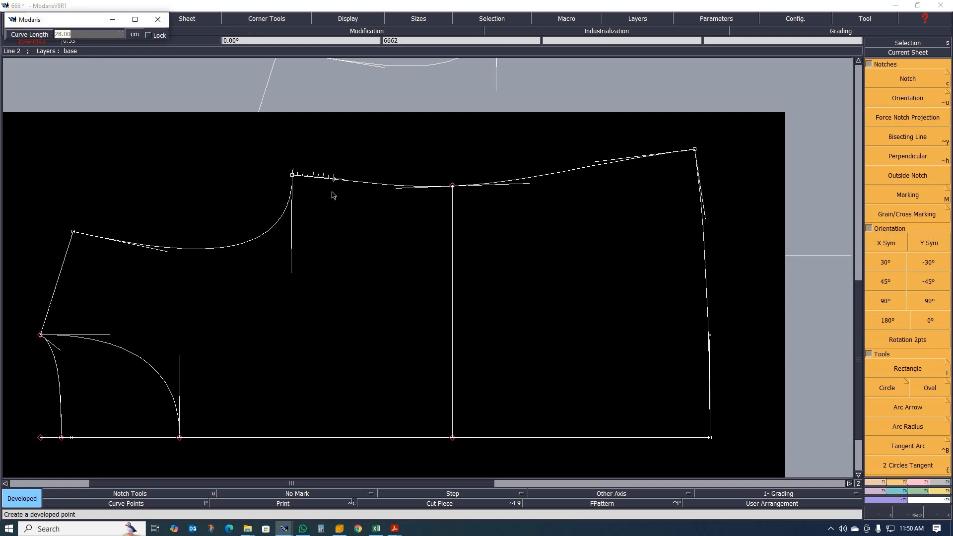
text(6.00)
click(340, 206)
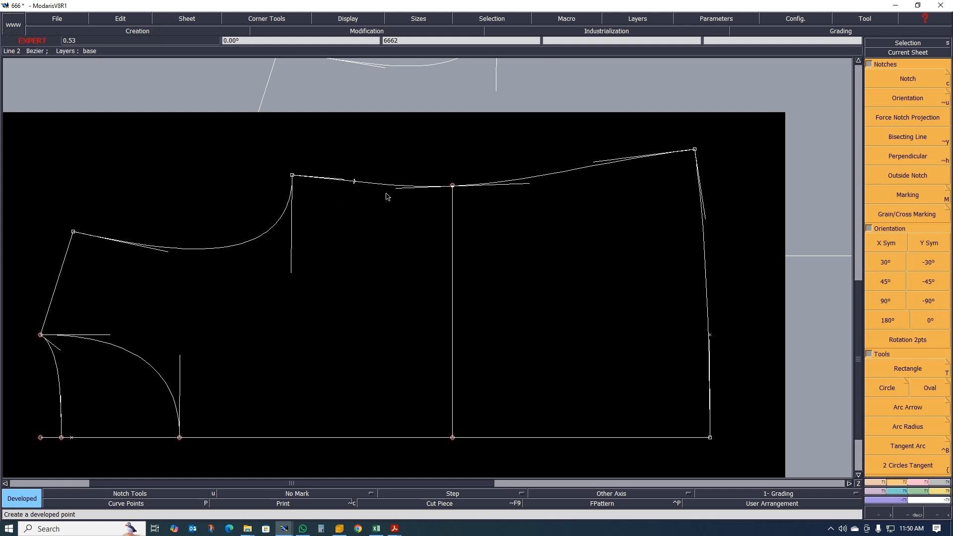
Draw a straight line about 10.9 cm long from the 6 cm side-seam point, slanting into the body toward the neckline.
scroll(400, 202, up, 2)
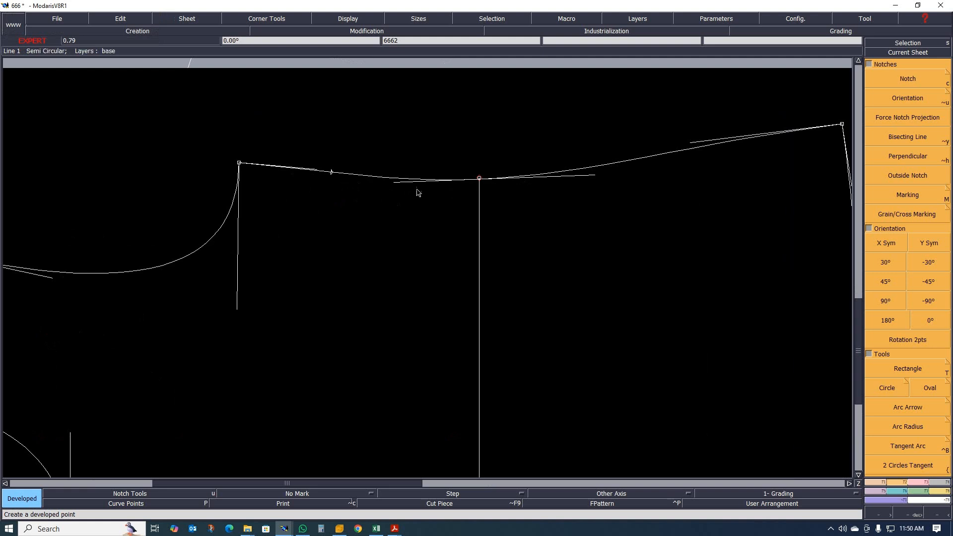
scroll(453, 198, down, 4)
scroll(462, 227, up, 4)
scroll(470, 411, down, 4)
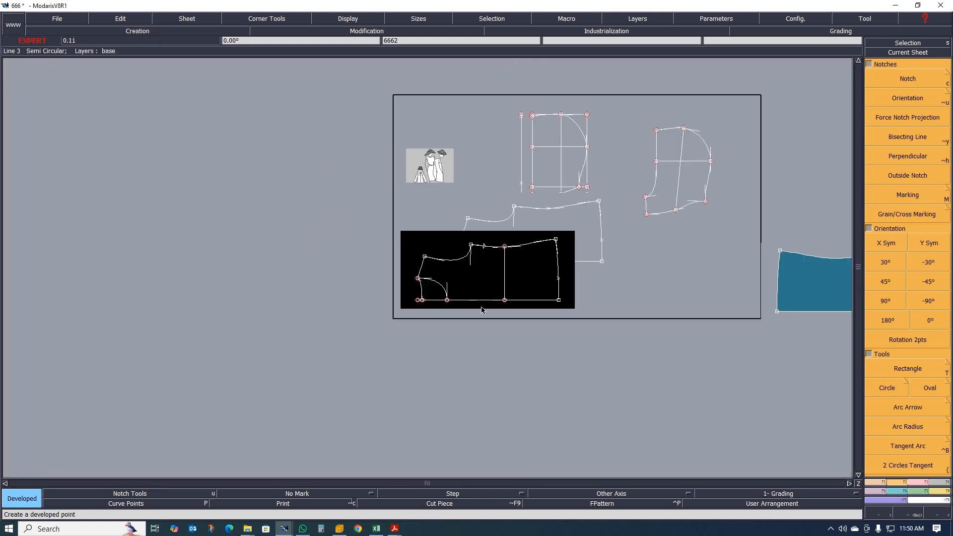
scroll(483, 310, up, 2)
scroll(517, 166, down, 1)
scroll(516, 169, up, 2)
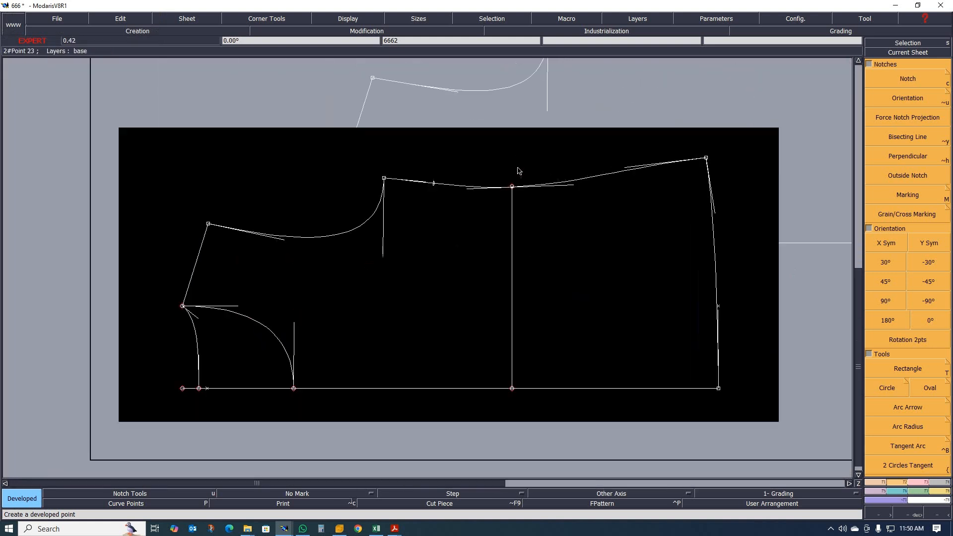
mouse_move(433, 183)
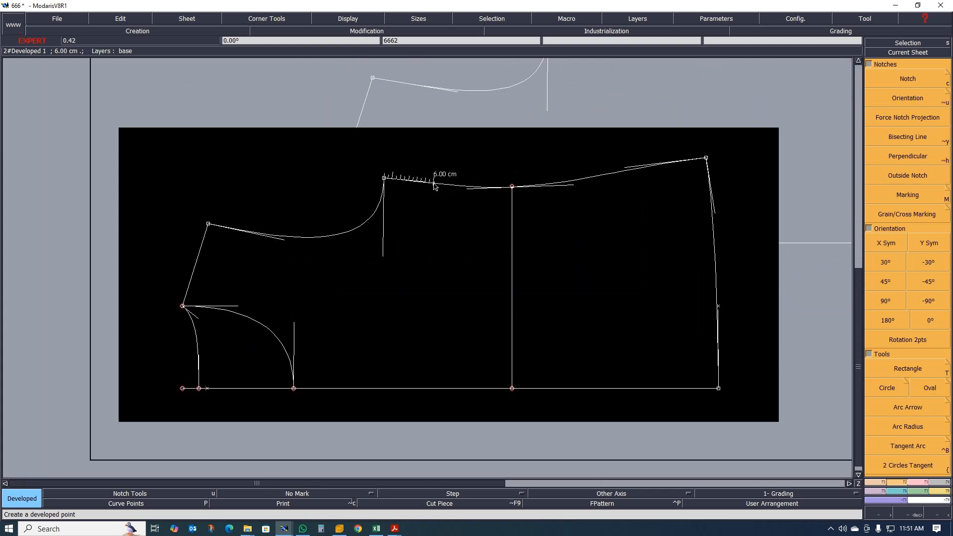
key(2)
click(434, 184)
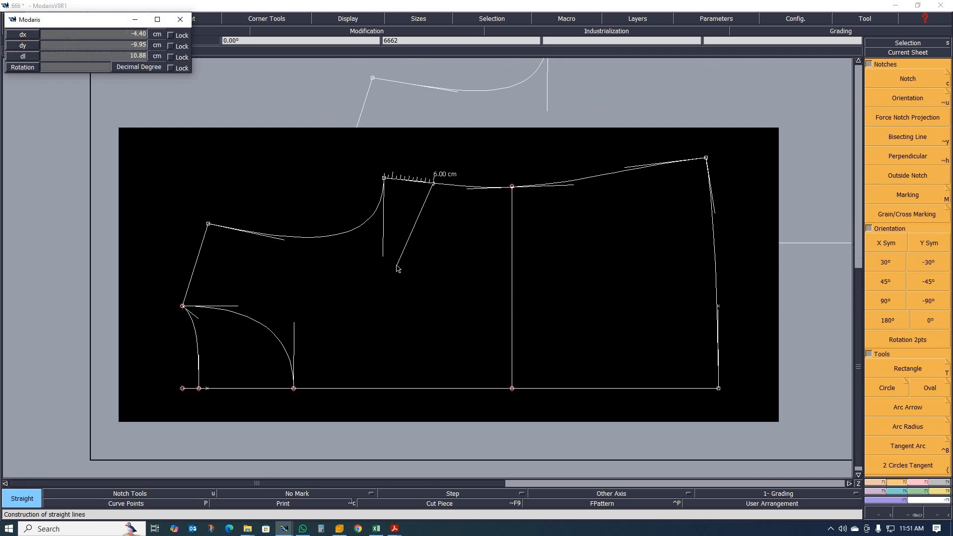
click(396, 266)
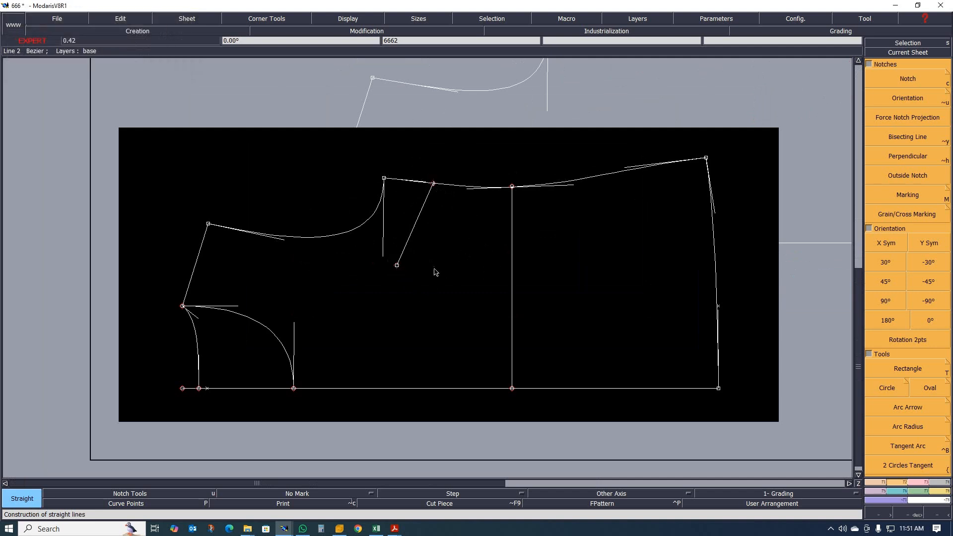
scroll(434, 270, up, 1)
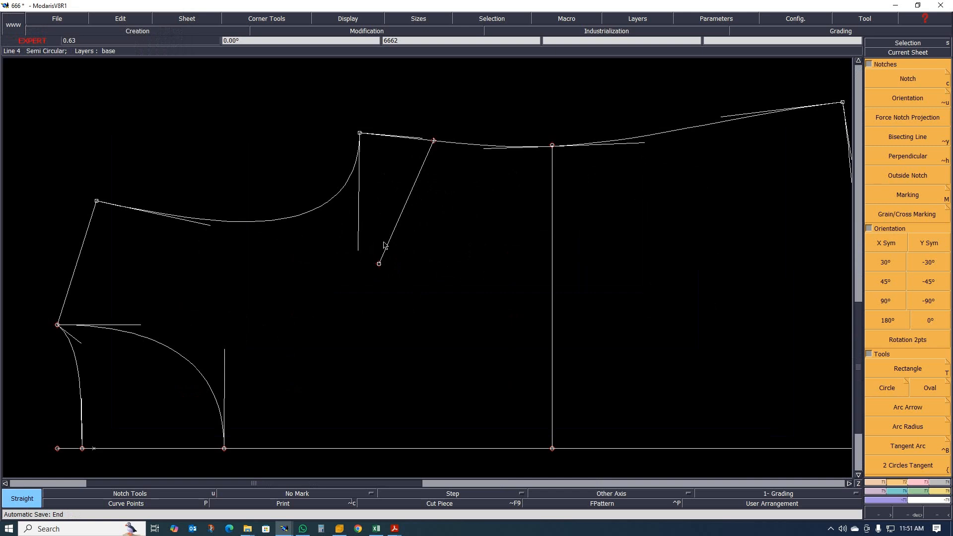
scroll(373, 248, down, 1)
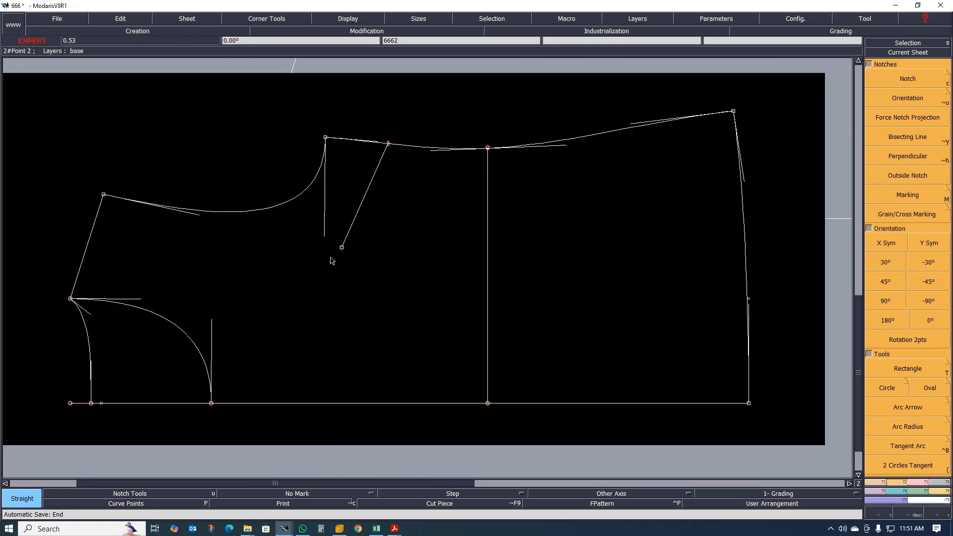
scroll(344, 261, down, 3)
scroll(346, 264, up, 4)
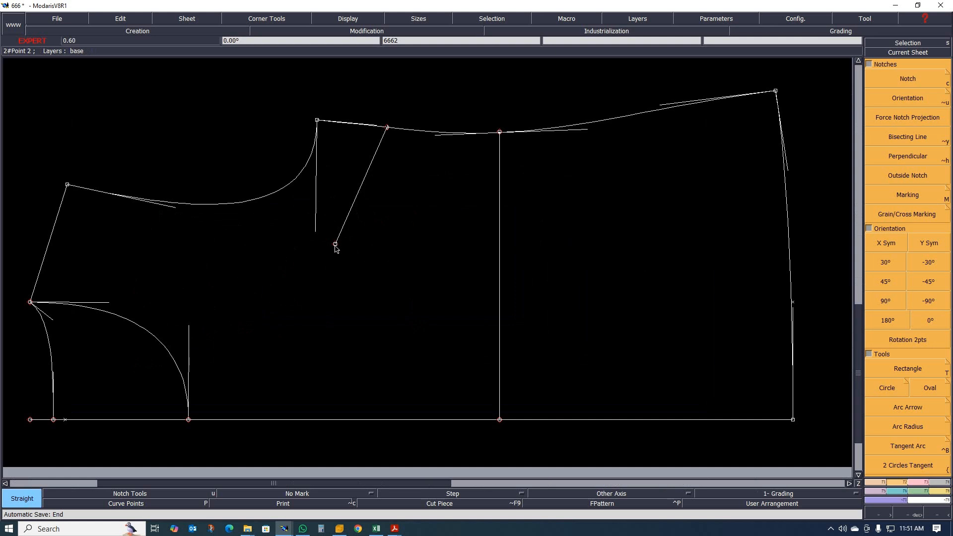
Draw a straight line from the inner end of the slanted line to the middle part of the waistline.
click(335, 245)
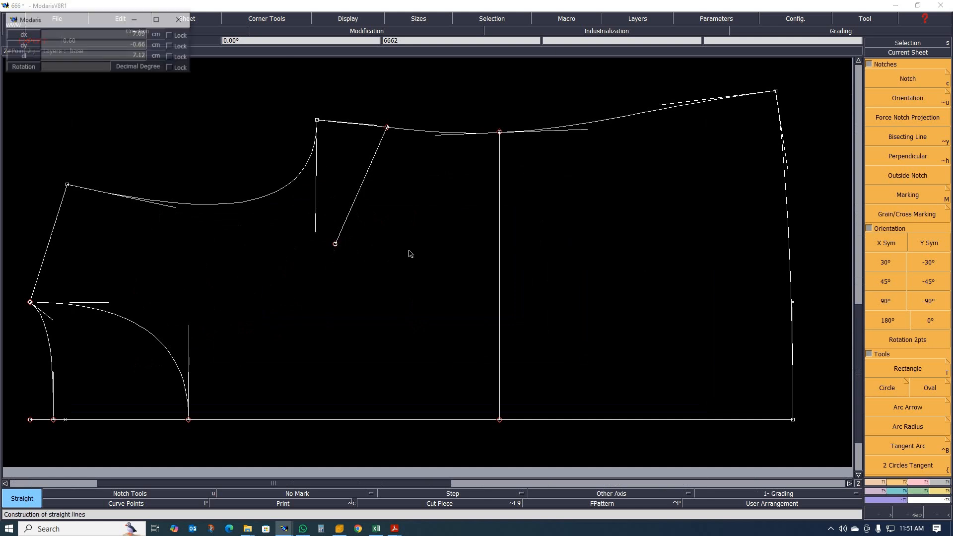
click(499, 262)
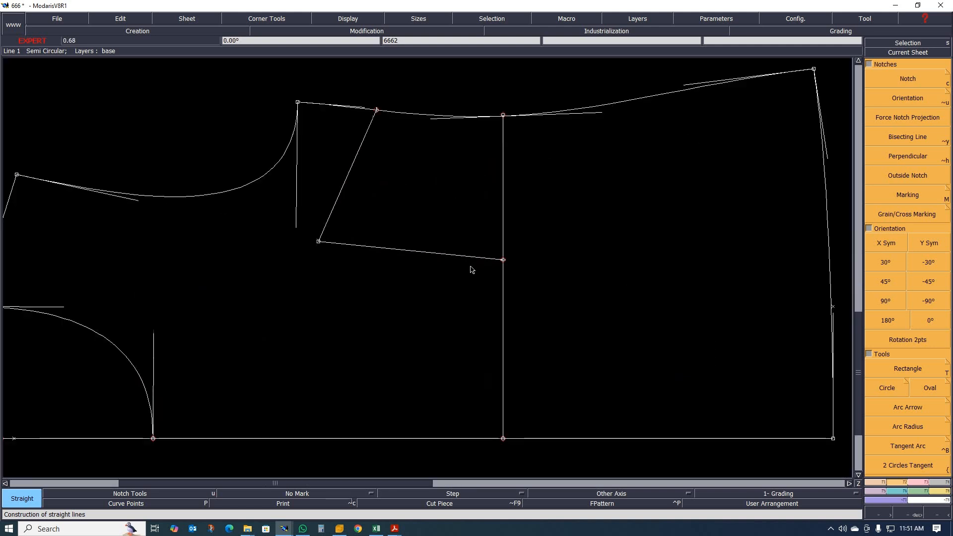
scroll(420, 266, up, 1)
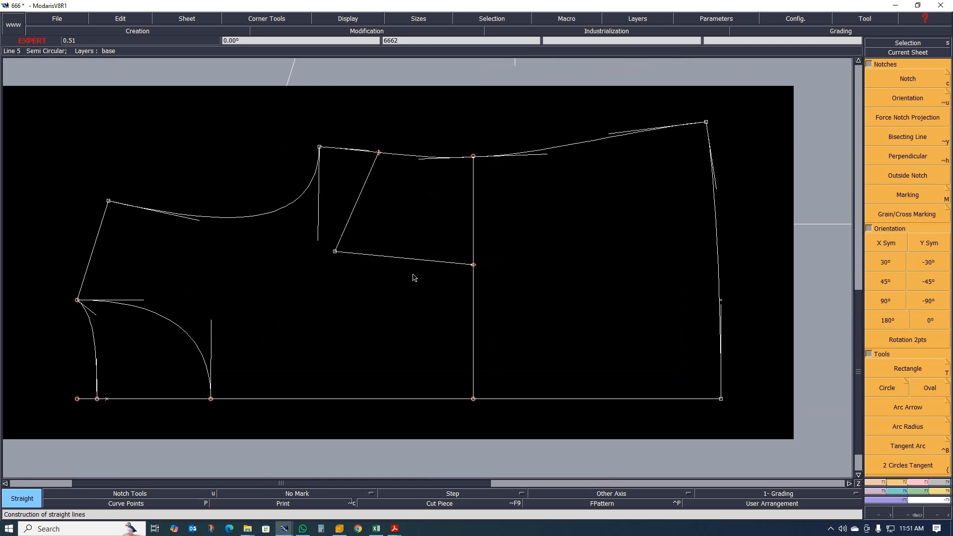
Examine the panel area enclosed by the side seam, slanted line, connecting line and waistline.
scroll(406, 265, down, 1)
scroll(414, 251, up, 2)
scroll(419, 248, down, 1)
scroll(405, 243, up, 2)
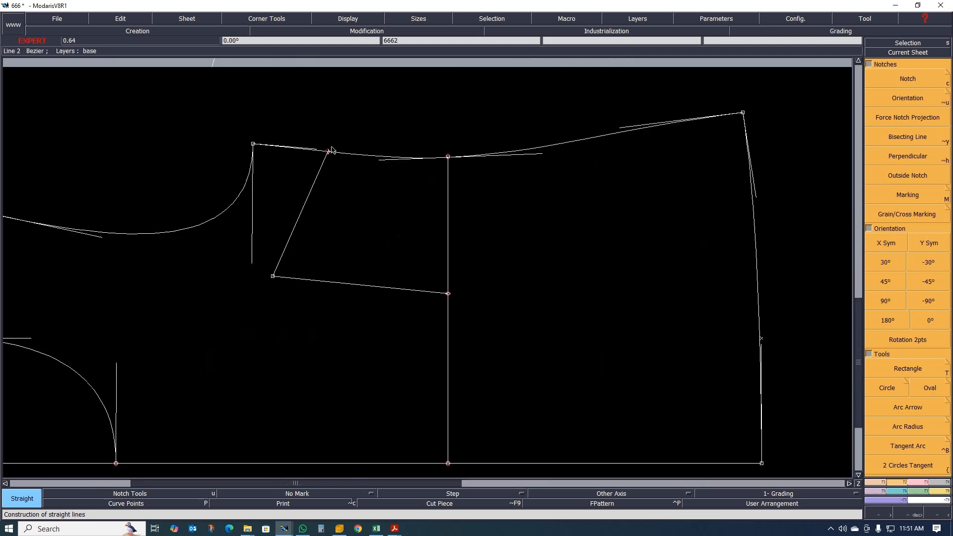
scroll(431, 148, up, 1)
scroll(417, 194, down, 2)
scroll(419, 188, up, 2)
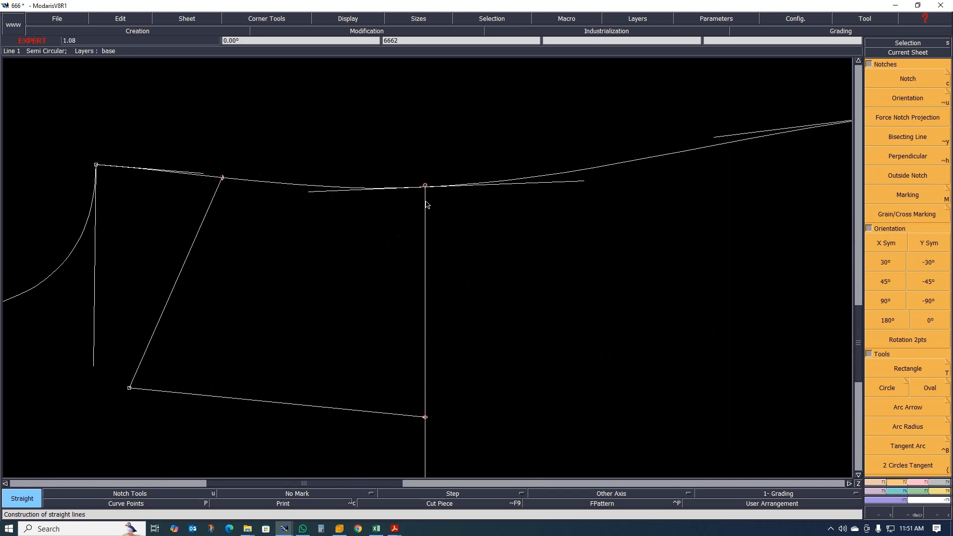
scroll(426, 203, down, 2)
scroll(417, 212, up, 1)
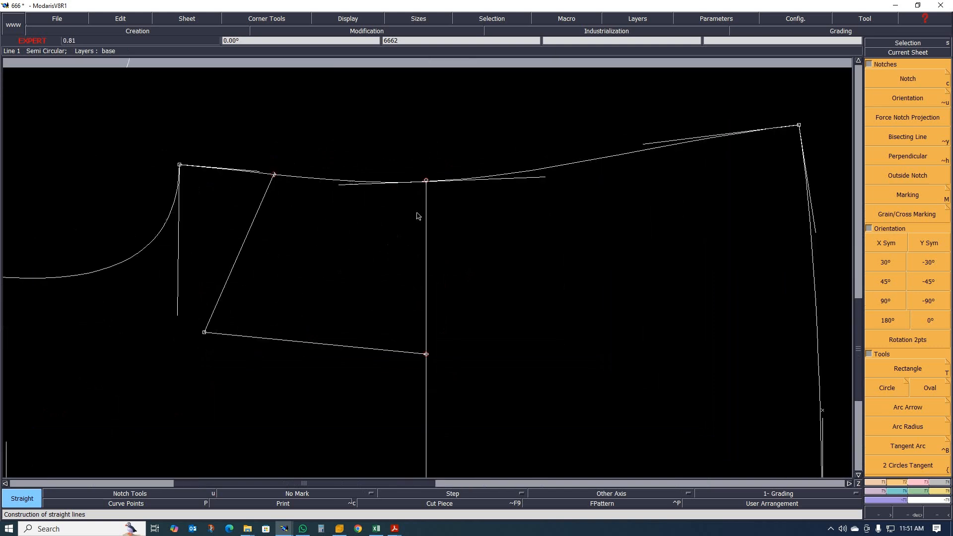
Create a developed point on the waistline about 2 cm from the connecting line's end, toward the side seam.
key(d)
click(426, 354)
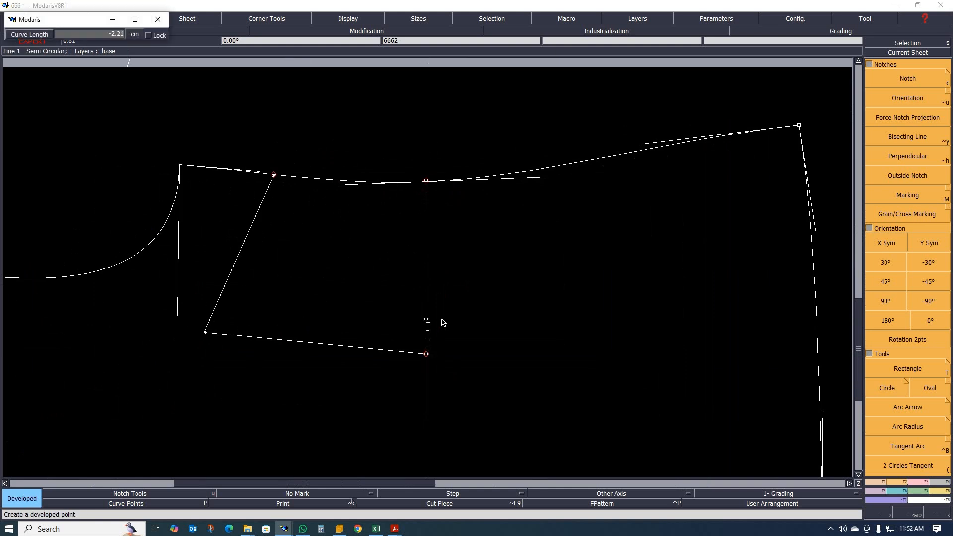
key(BackSpace)
key(Return)
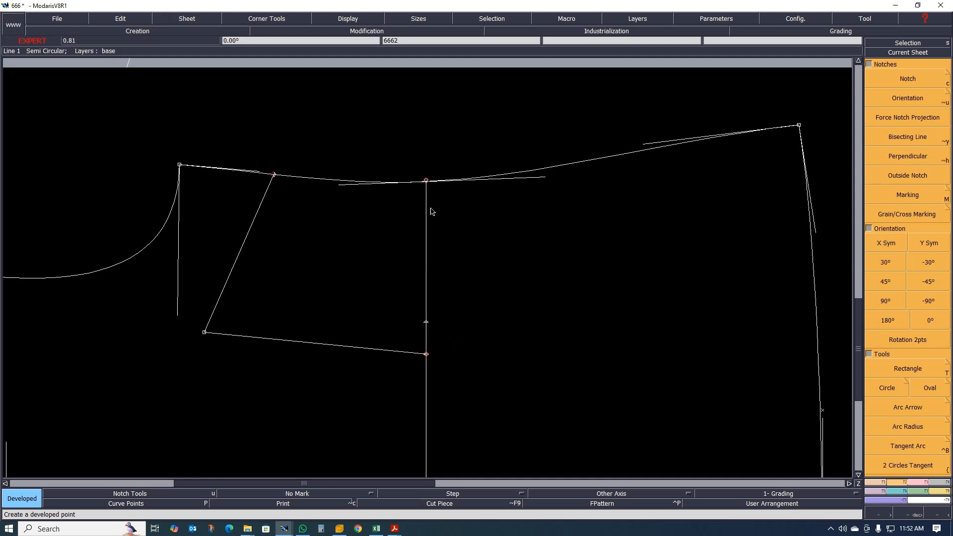
Extend the side-seam end of the waistline outward by 2 cm.
key(ctrl+l)
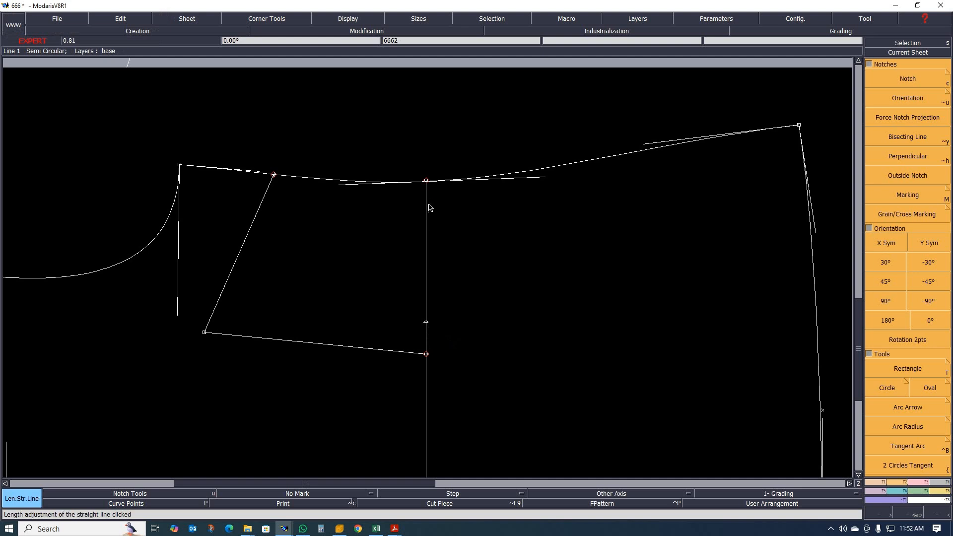
click(434, 170)
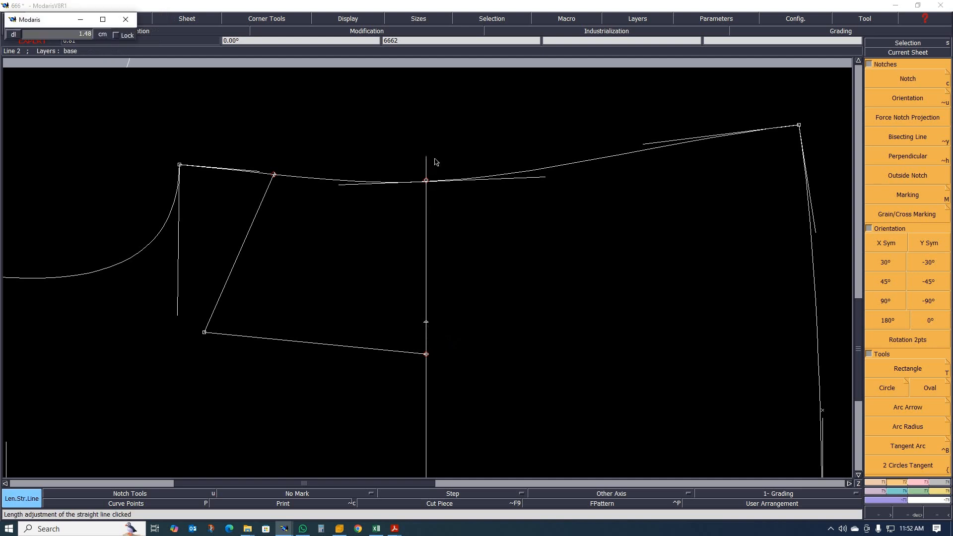
text(2)
key(Return)
scroll(394, 239, down, 1)
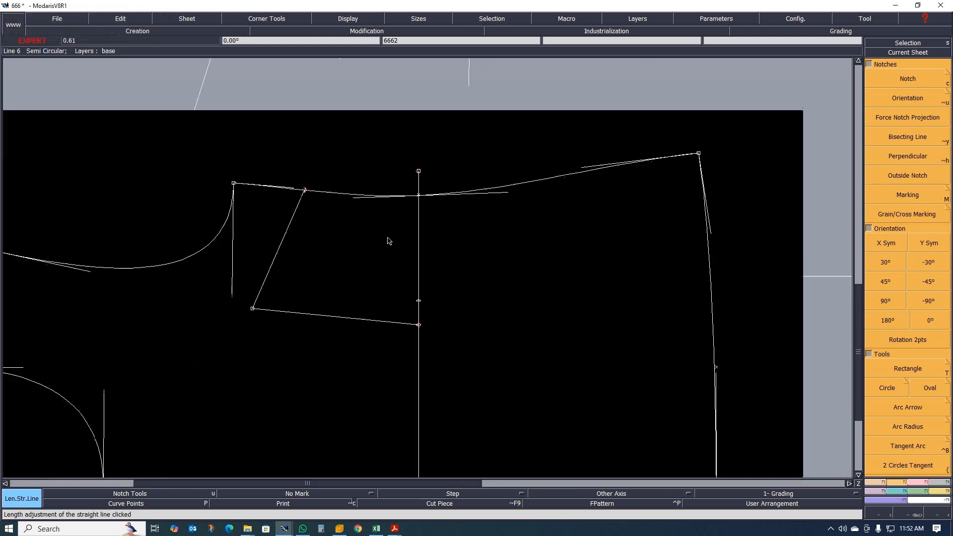
Examine the extended waistline, the side seam and the inner construction lines between underarm and waist.
scroll(371, 216, up, 1)
scroll(339, 229, down, 2)
scroll(352, 233, up, 2)
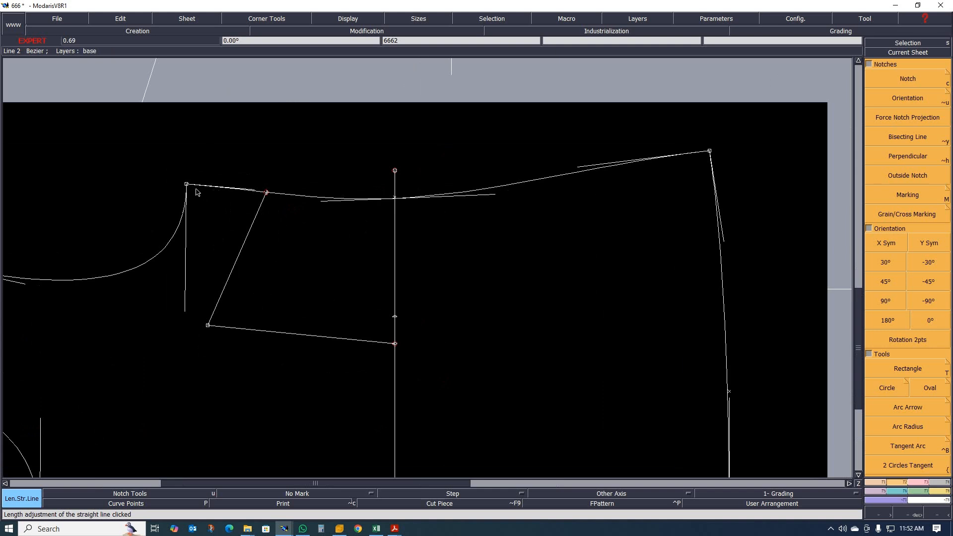
scroll(195, 190, down, 1)
scroll(217, 205, up, 1)
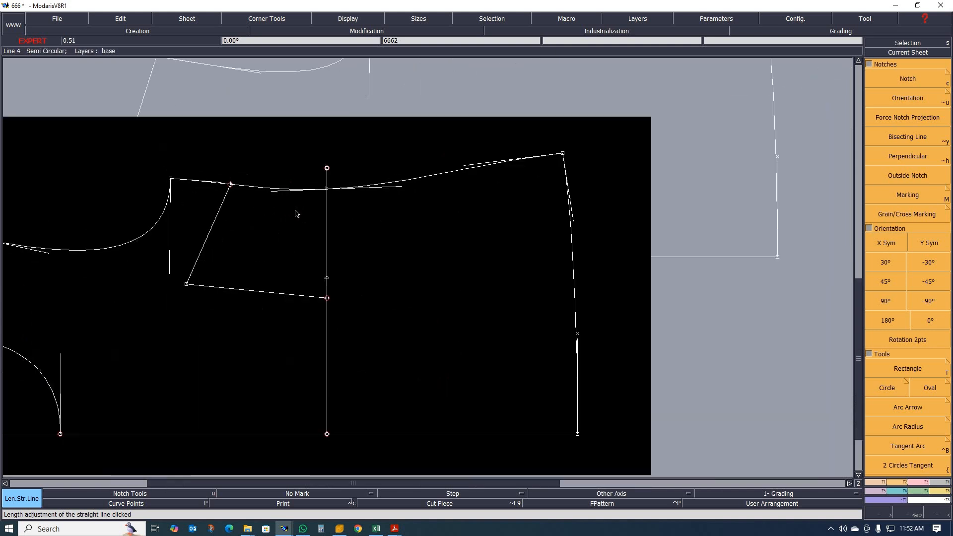
scroll(330, 214, down, 1)
scroll(314, 219, up, 1)
scroll(315, 219, up, 1)
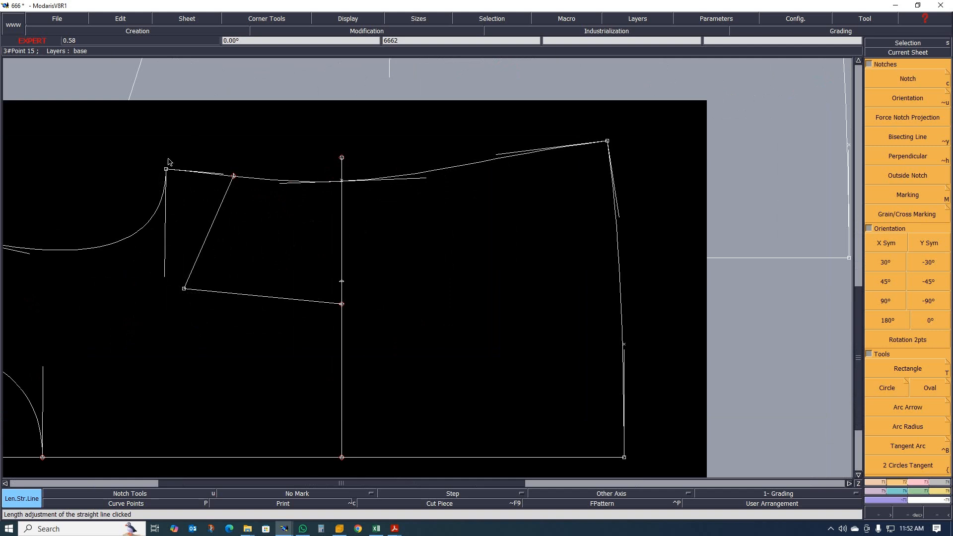
scroll(315, 195, down, 3)
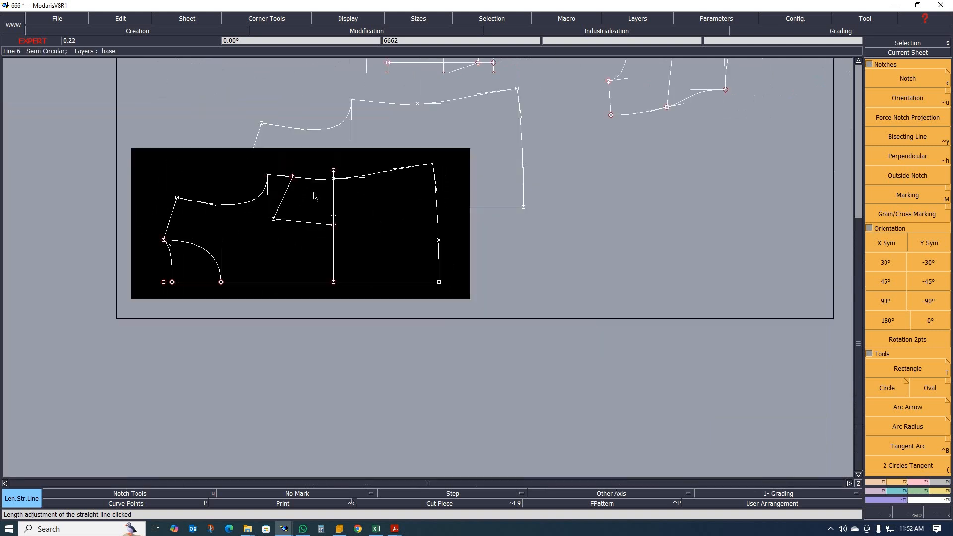
scroll(314, 195, up, 3)
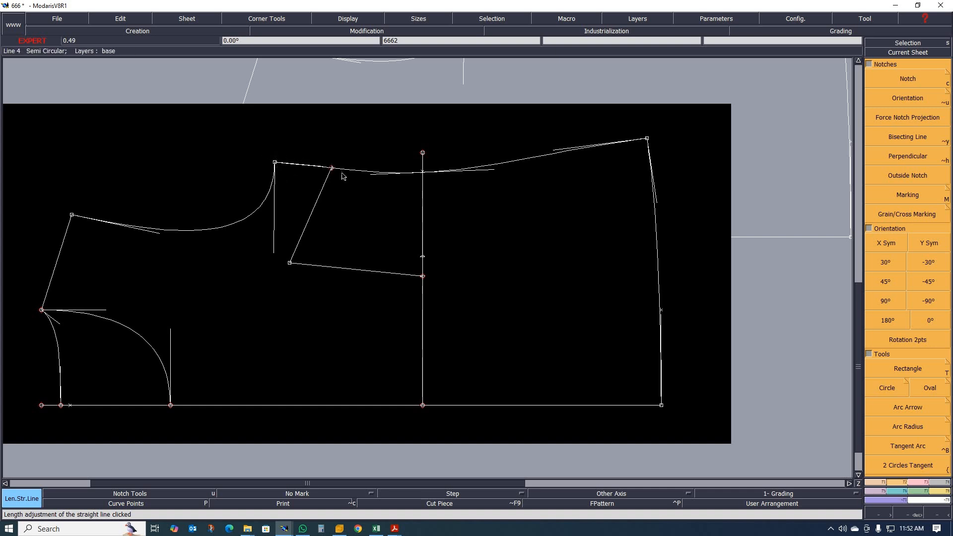
Draw a Bezier curve from the underarm corner to the outer end of the extended waistline.
scroll(407, 173, up, 1)
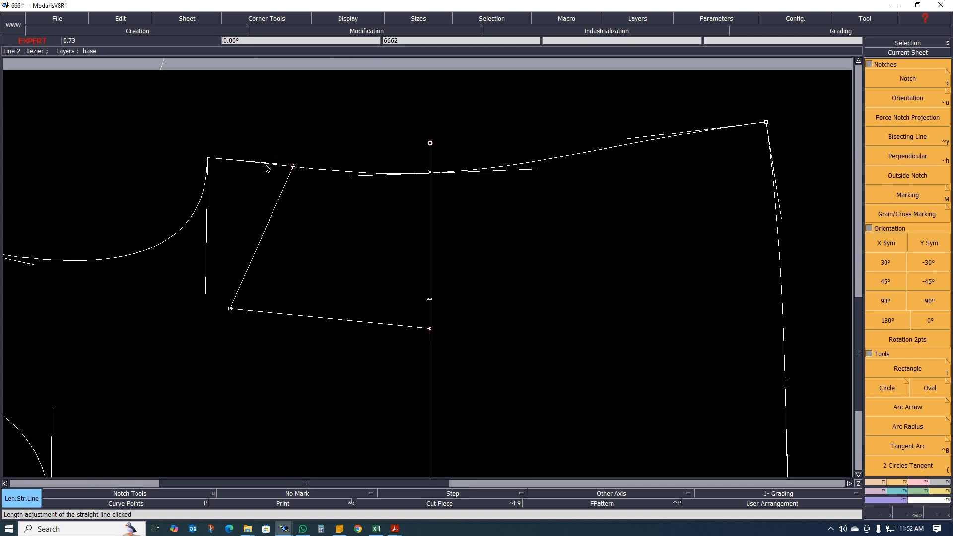
key(b)
click(208, 158)
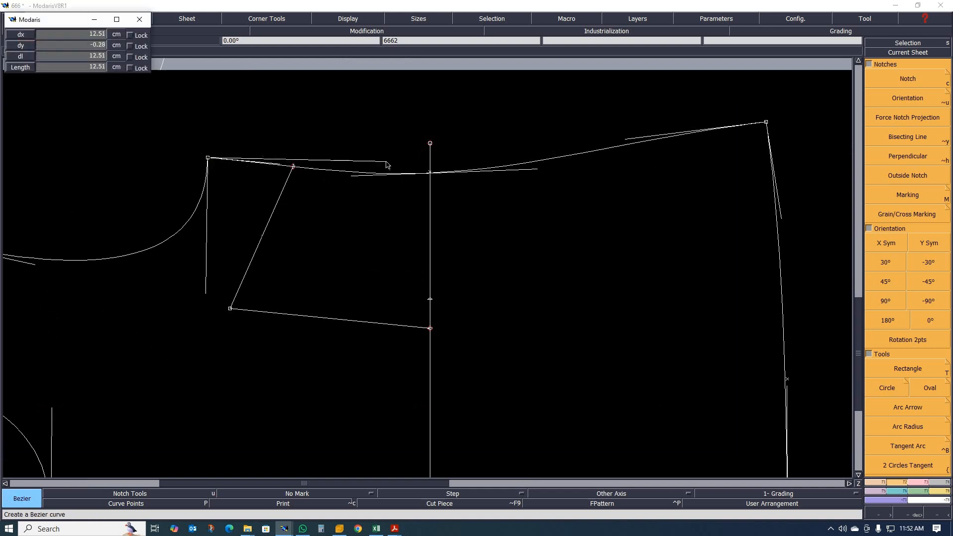
click(430, 144)
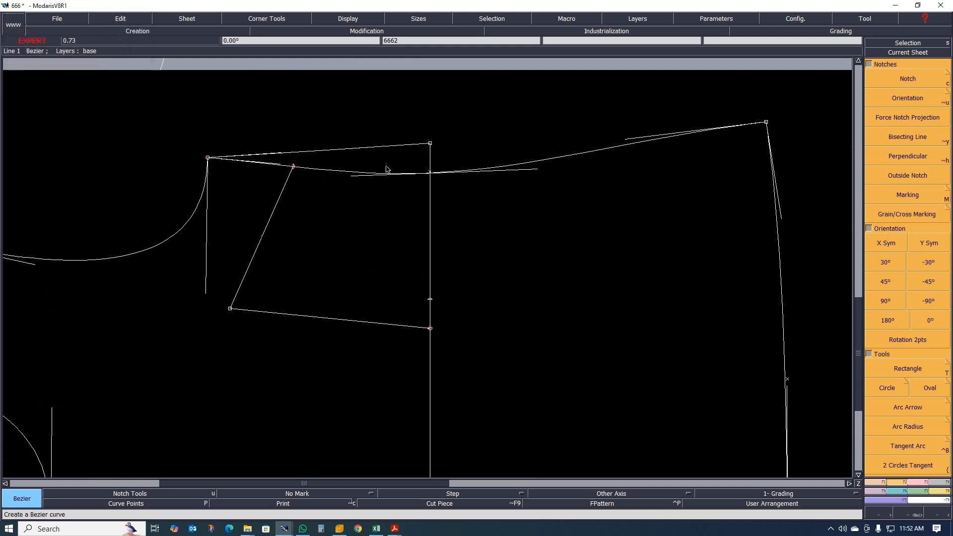
Reshape the new underarm-to-waist curve with its tangent handles, bending it slightly inward toward the body.
scroll(327, 166, up, 1)
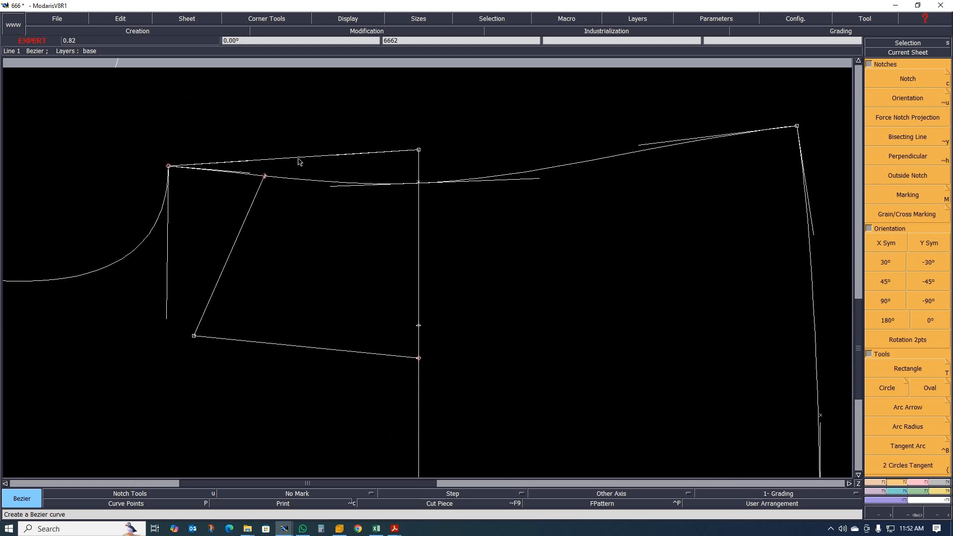
key(r)
click(359, 153)
click(318, 164)
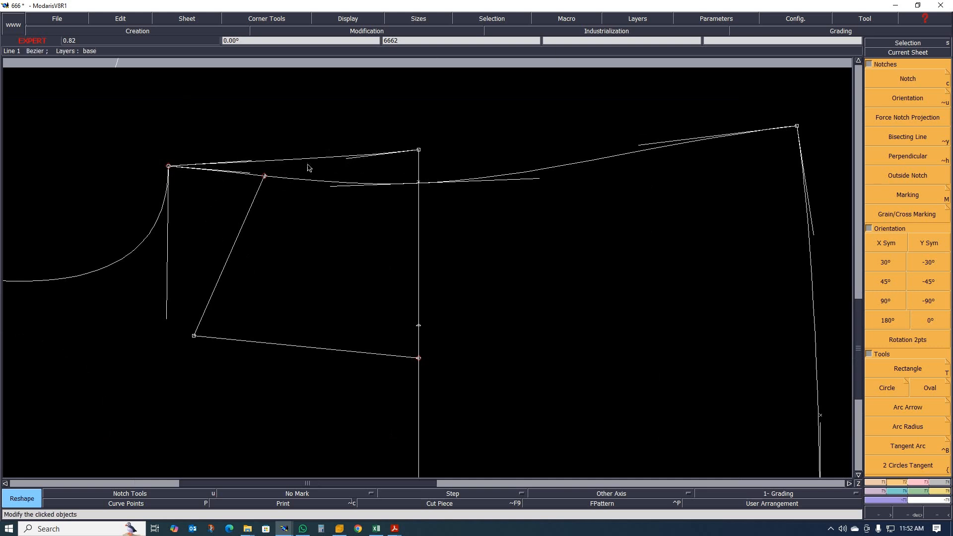
click(248, 164)
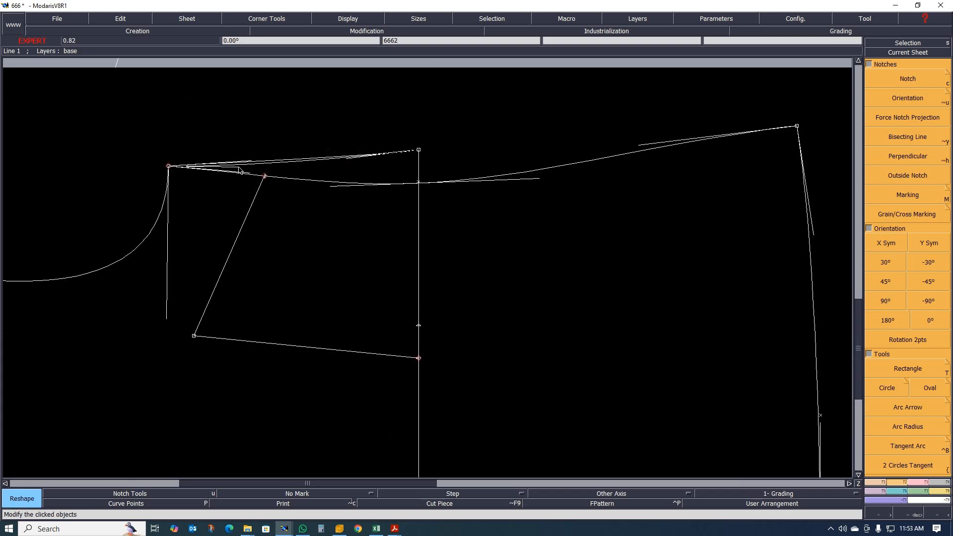
click(240, 166)
scroll(351, 149, down, 1)
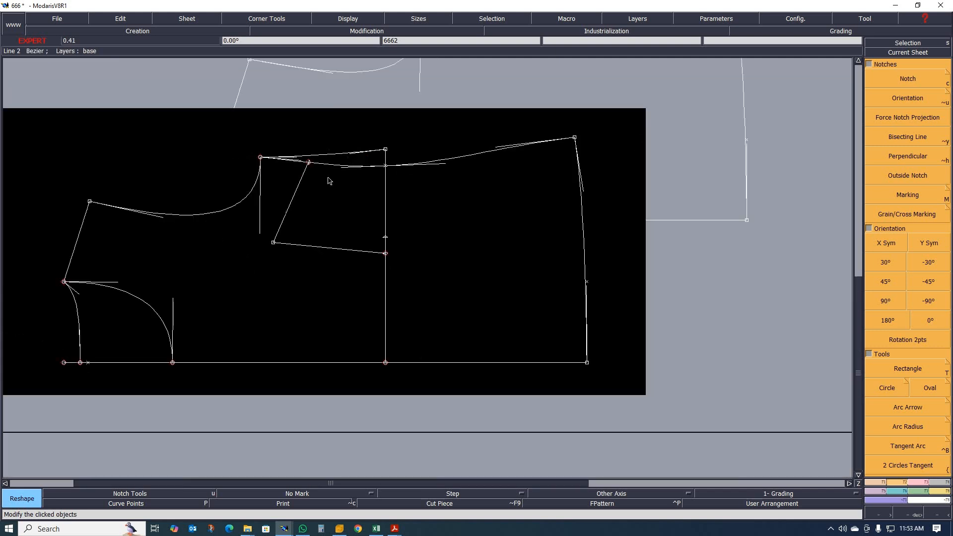
scroll(329, 177, up, 1)
scroll(328, 178, down, 1)
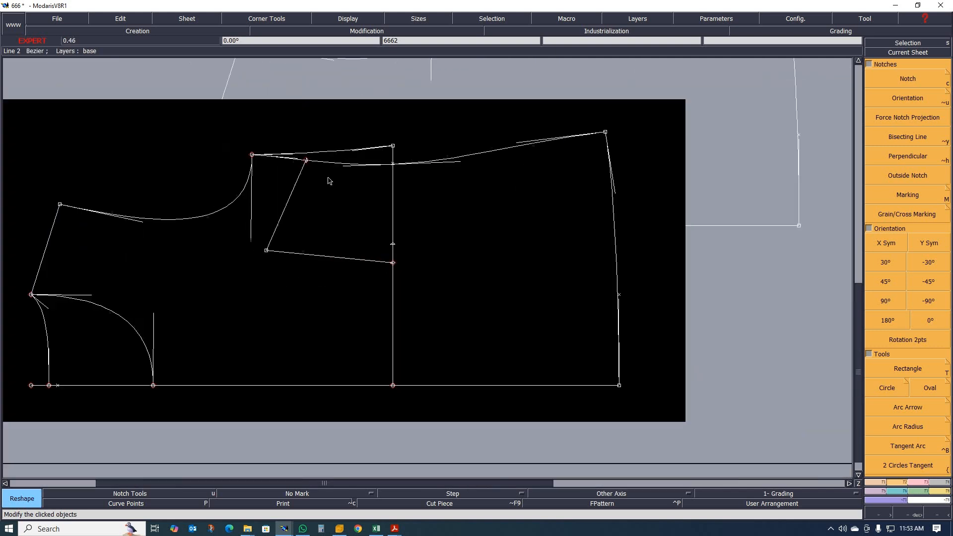
key(F2)
click(266, 250)
click(392, 241)
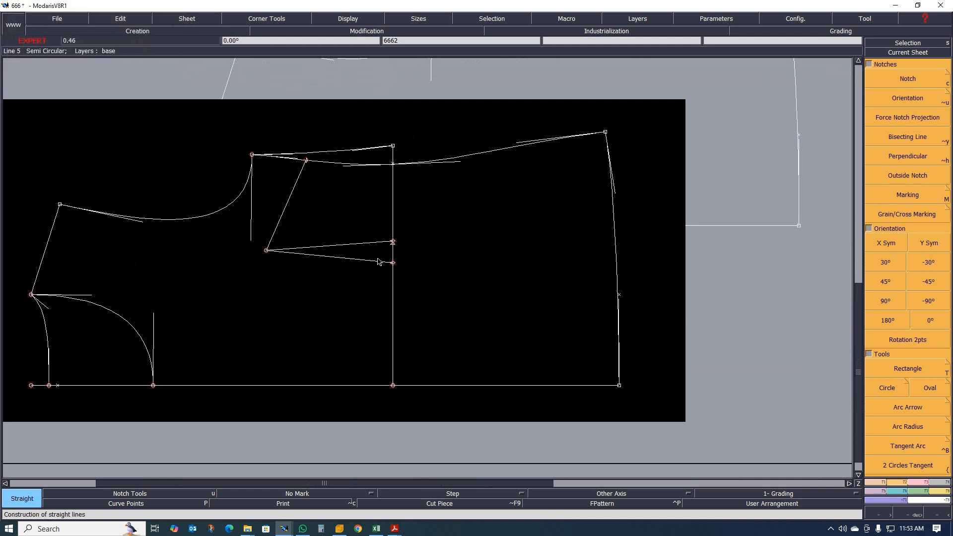
key(ctrl+z)
Draw a straight line from the inner corner of the dart shape to the upper mark on the vertical waist line.
click(267, 251)
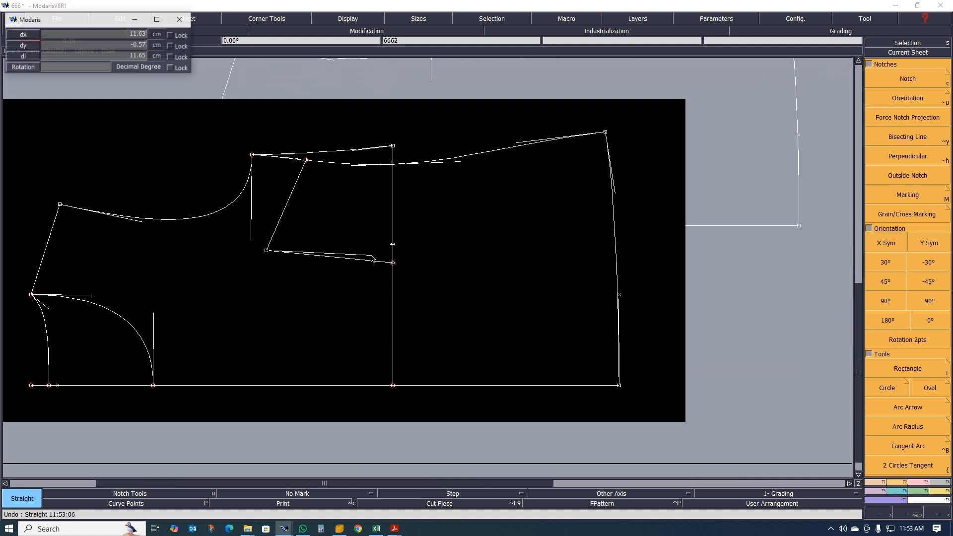
click(392, 263)
scroll(300, 250, down, 2)
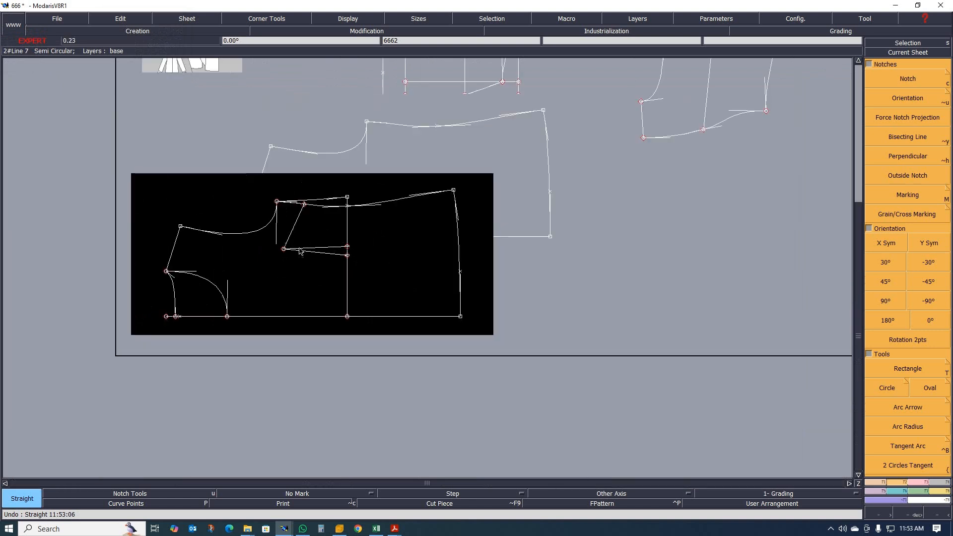
scroll(299, 251, up, 2)
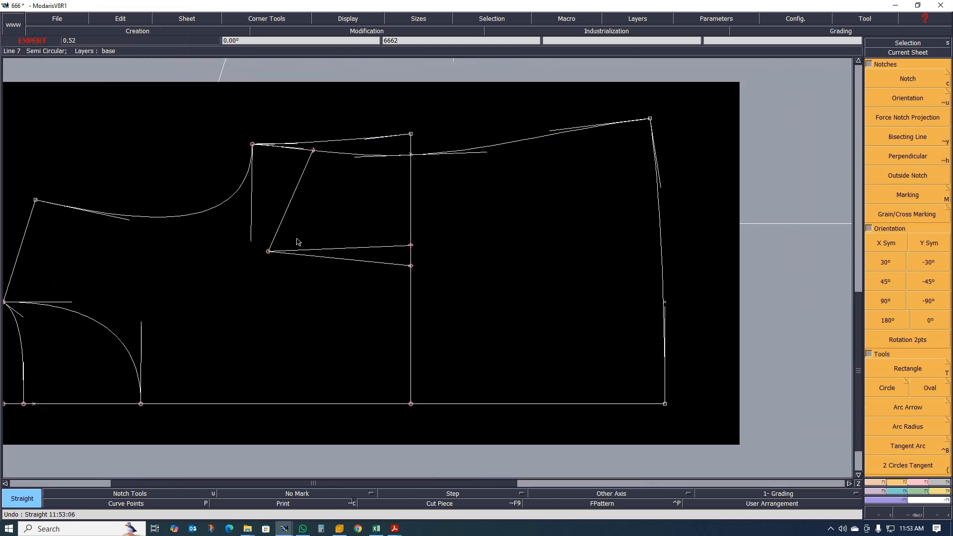
Examine the dart lines between the armhole, the side seam and the vertical waist line.
scroll(314, 148, up, 2)
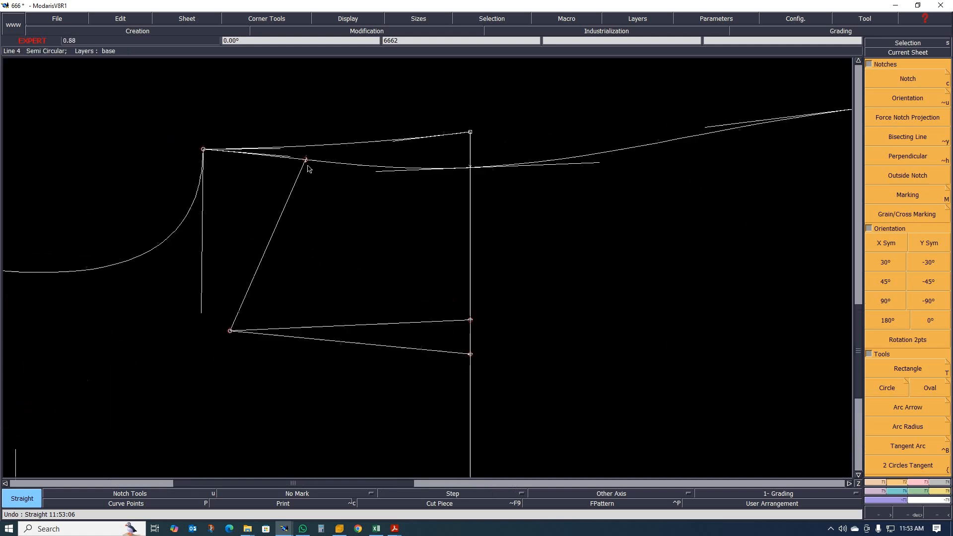
scroll(328, 170, up, 1)
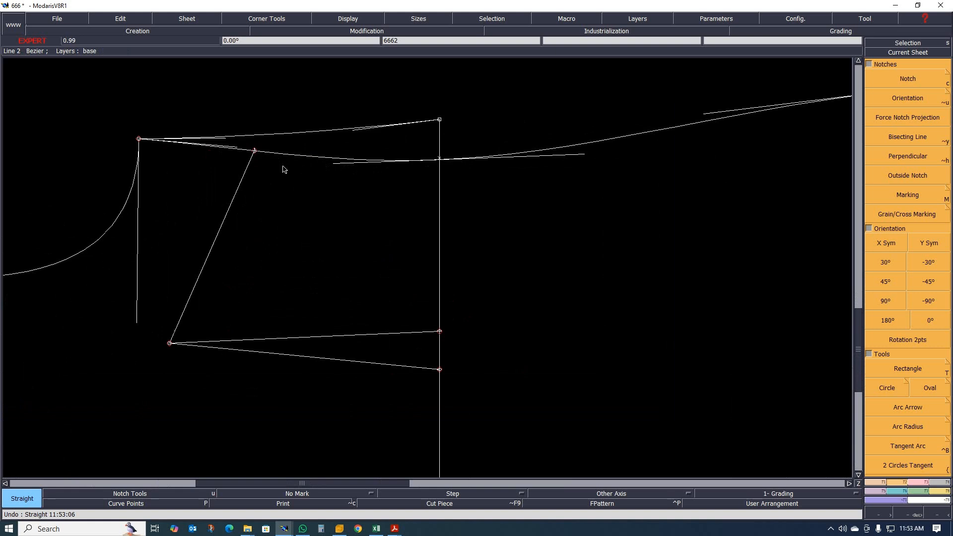
scroll(314, 169, down, 6)
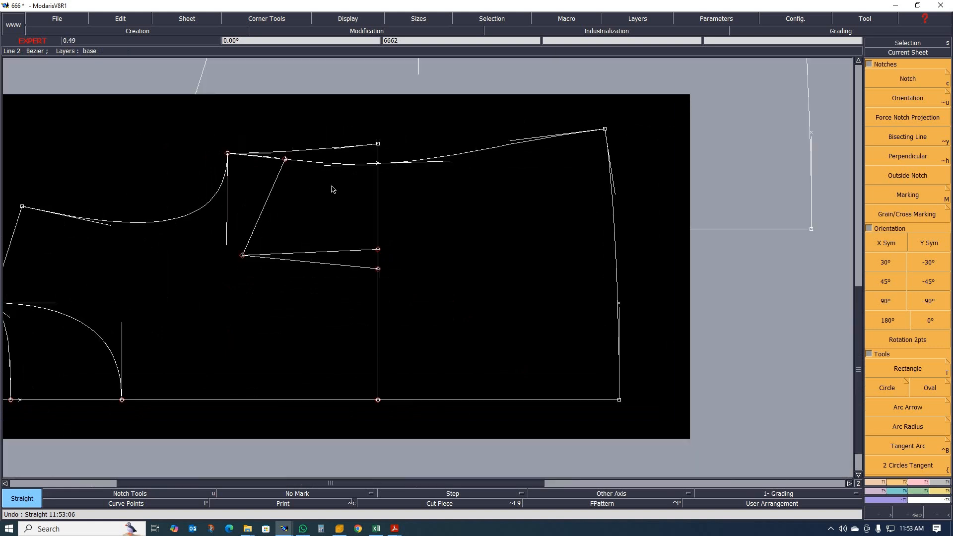
scroll(332, 189, down, 3)
scroll(330, 187, up, 4)
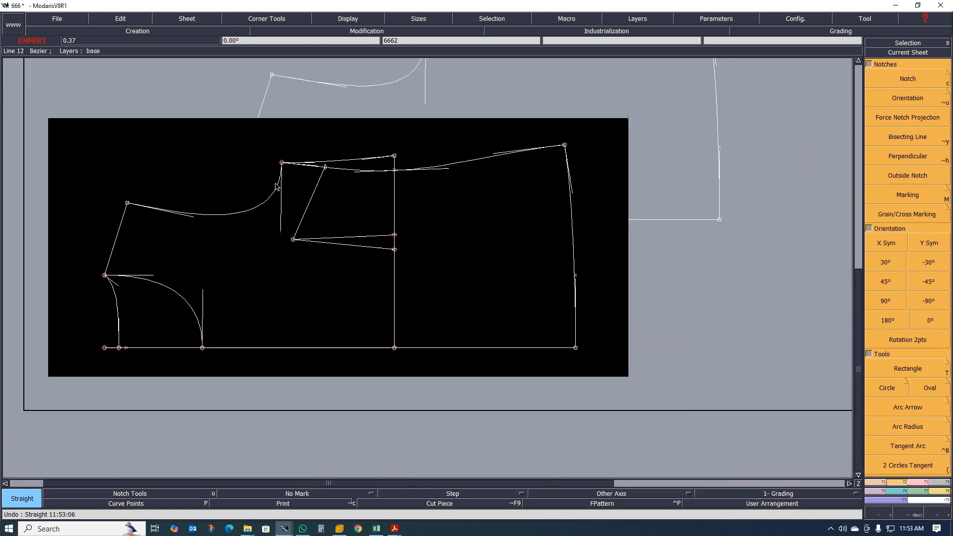
scroll(298, 213, down, 3)
scroll(312, 225, up, 4)
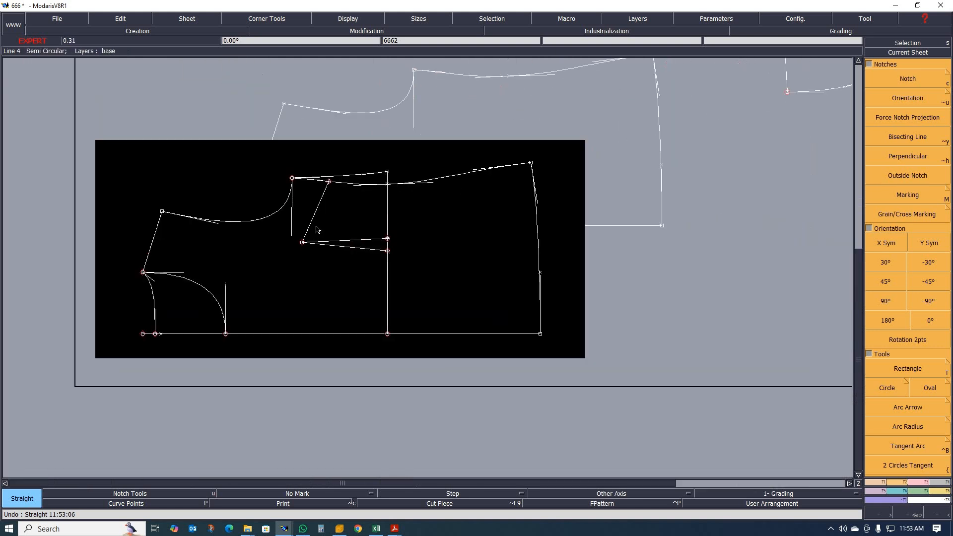
scroll(417, 258, up, 1)
scroll(342, 255, up, 2)
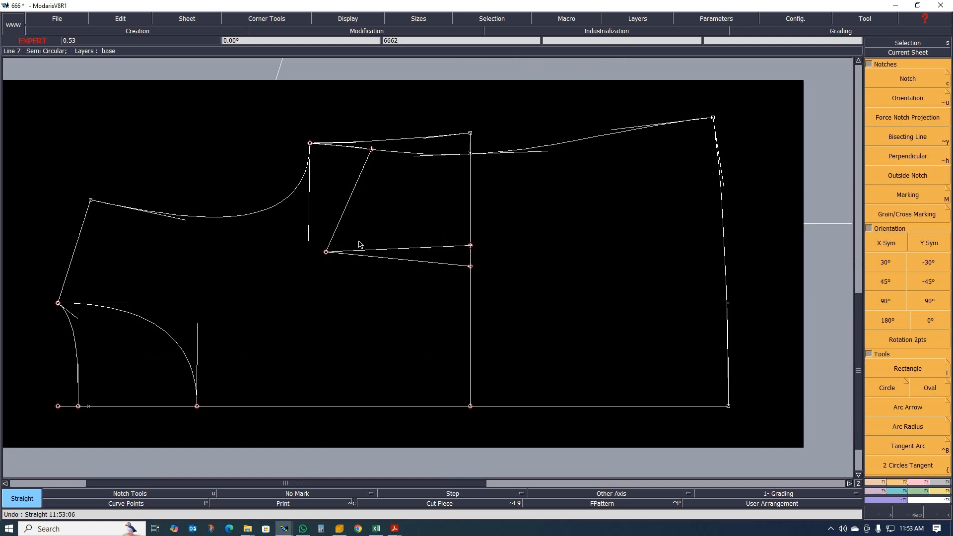
scroll(408, 223, up, 1)
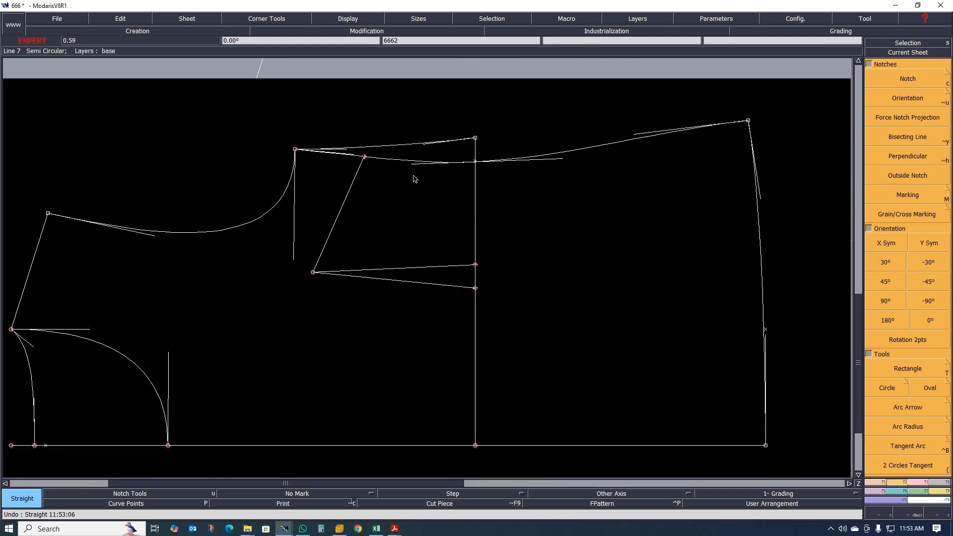
Delete the upper dart line, the extra curve above the side seam and the part of the vertical line extending past the seam.
key(Delete)
click(430, 267)
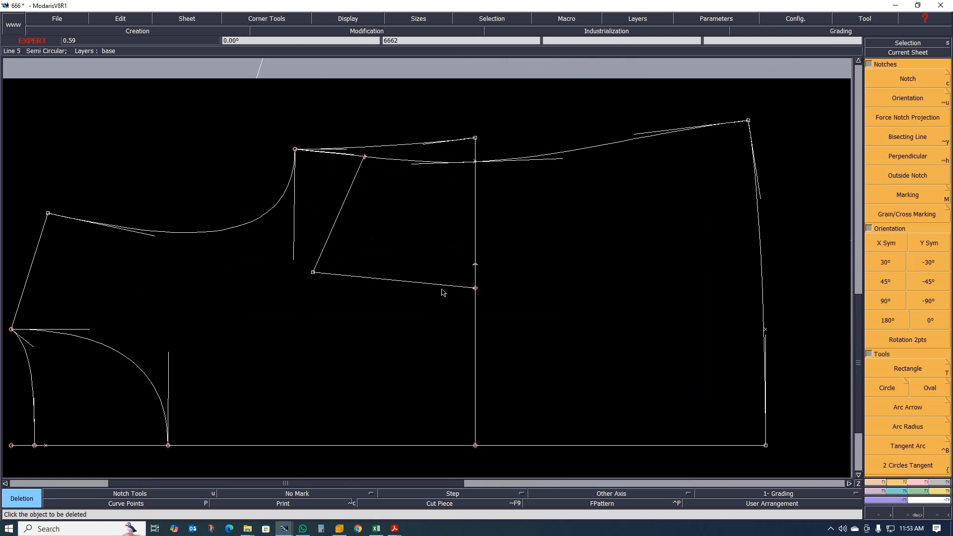
click(412, 145)
click(471, 147)
scroll(408, 222, up, 1)
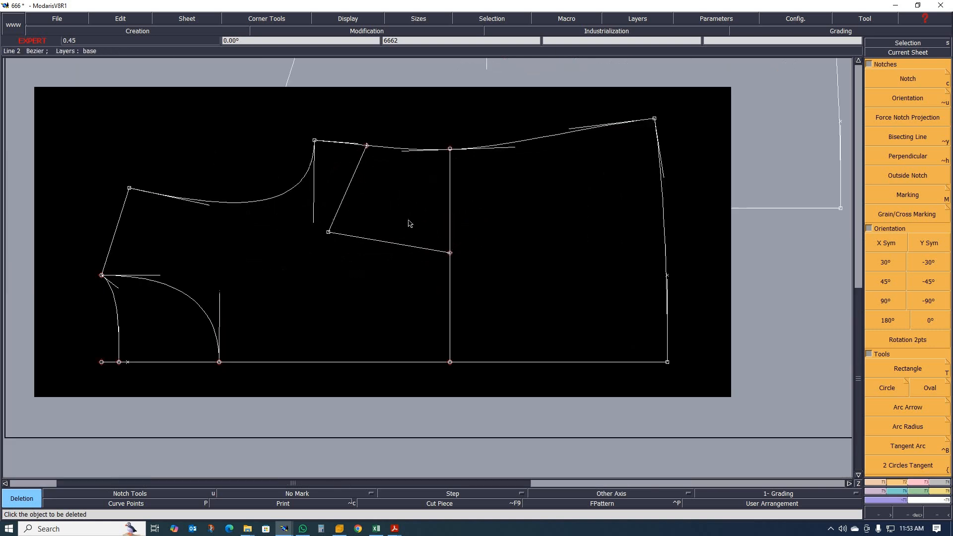
Extract the four-sided area between the slanted line, side seam and vertical waist line as a separate piece with Seam.
key(shift+s)
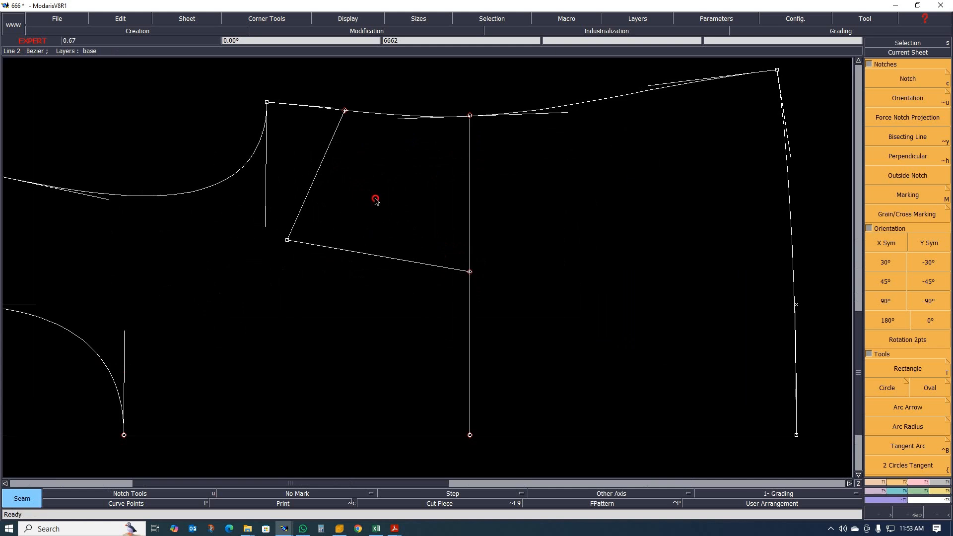
click(385, 197)
right_click(395, 196)
scroll(326, 240, down, 5)
scroll(313, 262, up, 2)
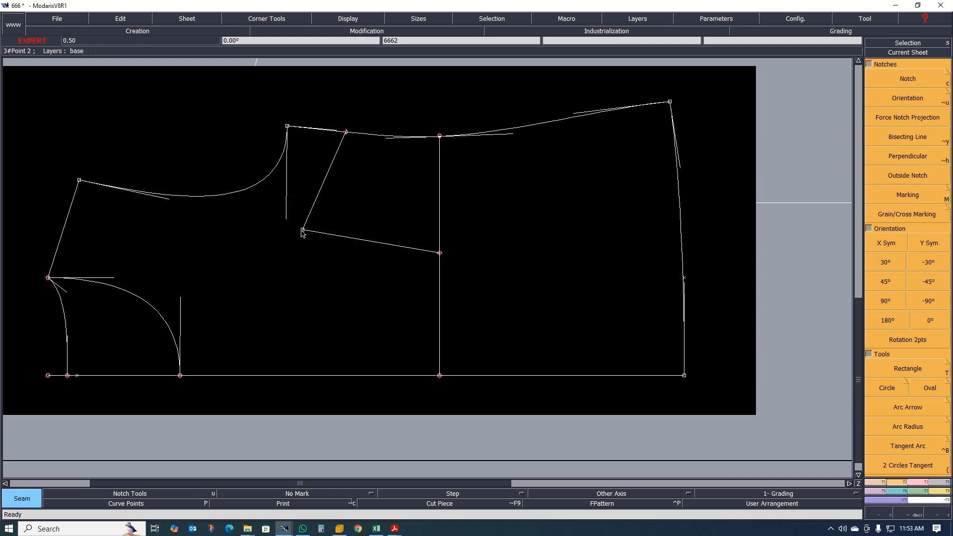
Draw a straight line from the inner corner of the four-sided area to the armhole curve near the shoulder.
key(shift+l)
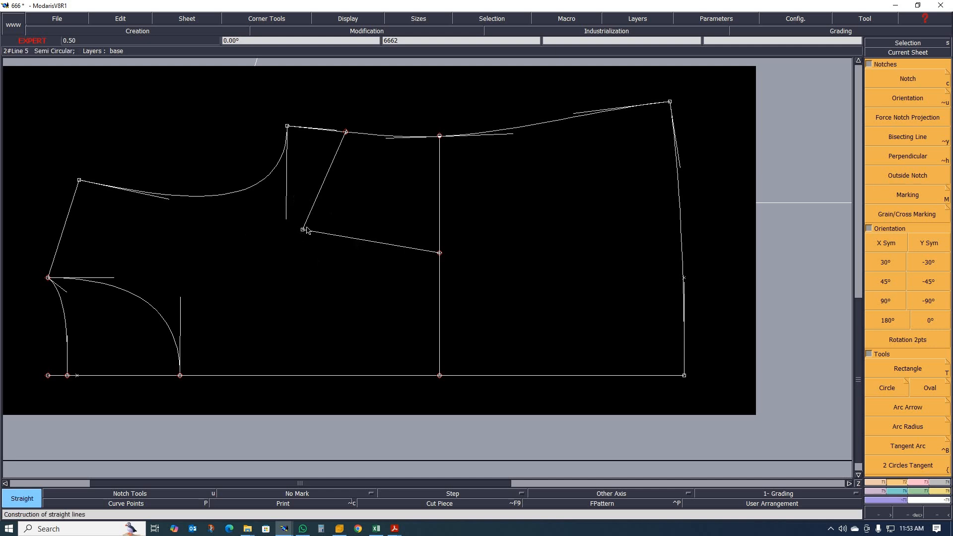
click(303, 231)
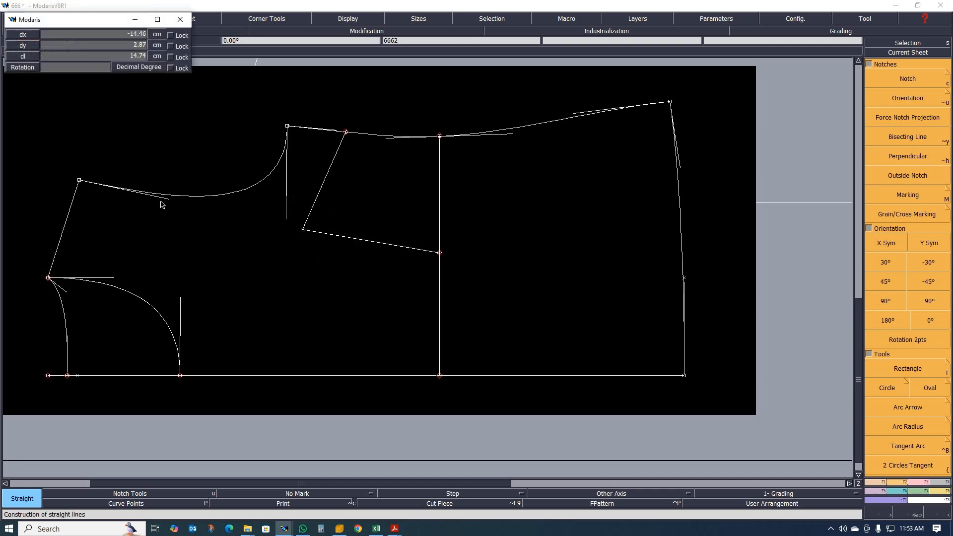
click(178, 197)
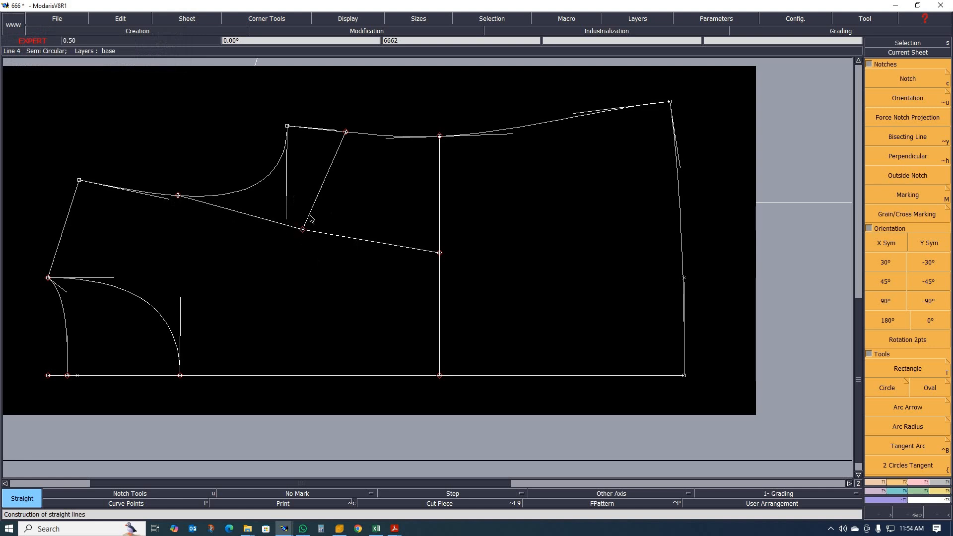
Extract the area between the armhole curve and the slanted line with Seam, and arrange all sheets on the desk.
key(shift+s)
click(290, 193)
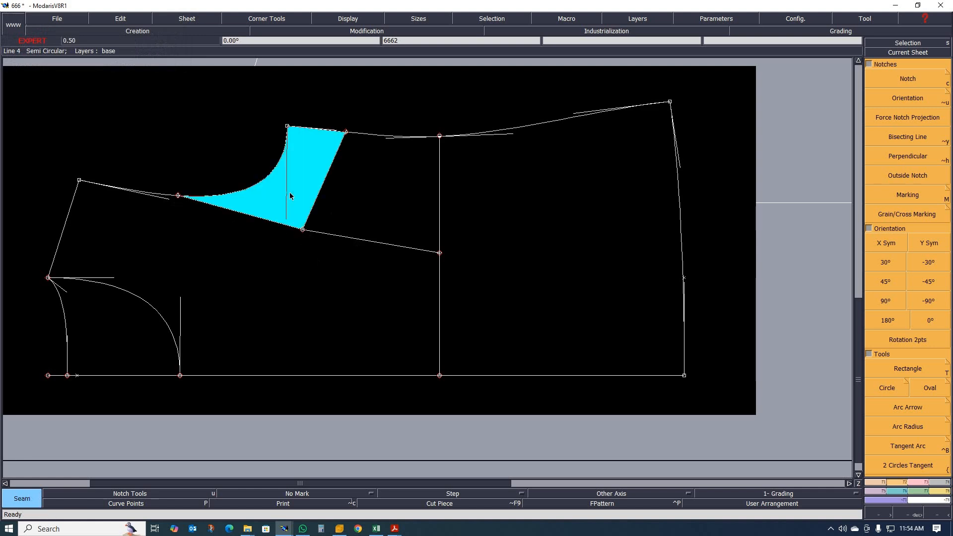
right_click(290, 192)
key(8)
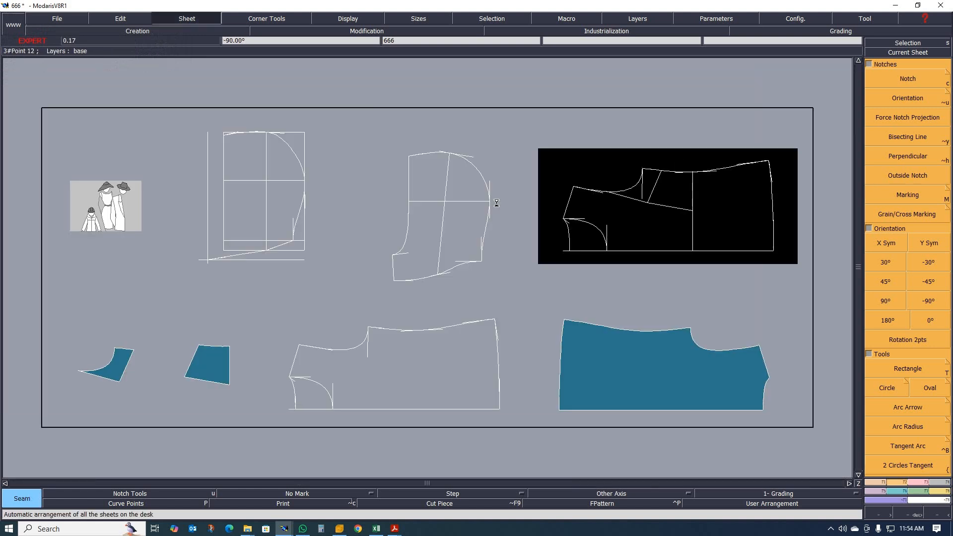
Marry the four-sided piece onto the divided body draft at its lower corner on the vertical waist line.
scroll(247, 357, up, 1)
scroll(299, 285, down, 1)
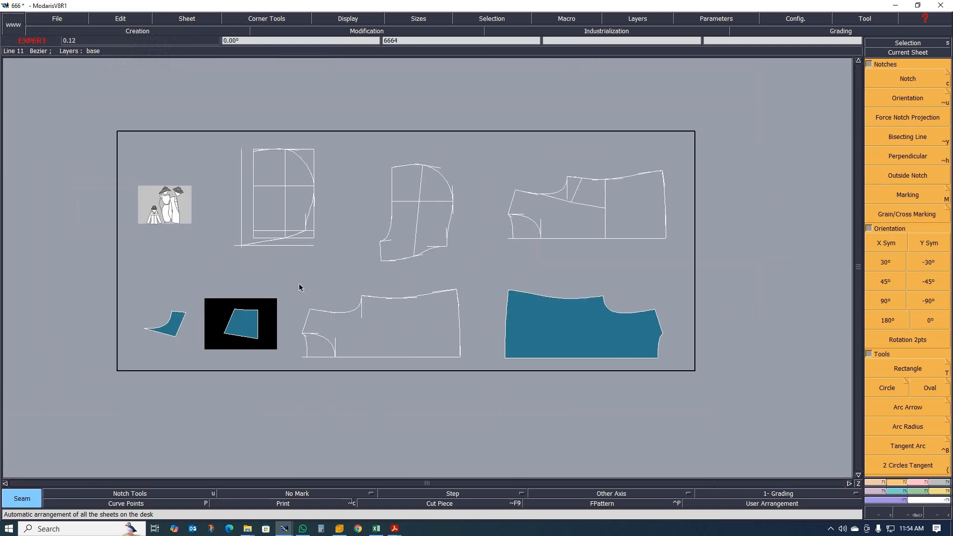
scroll(624, 335, up, 1)
scroll(479, 316, down, 1)
scroll(312, 329, up, 1)
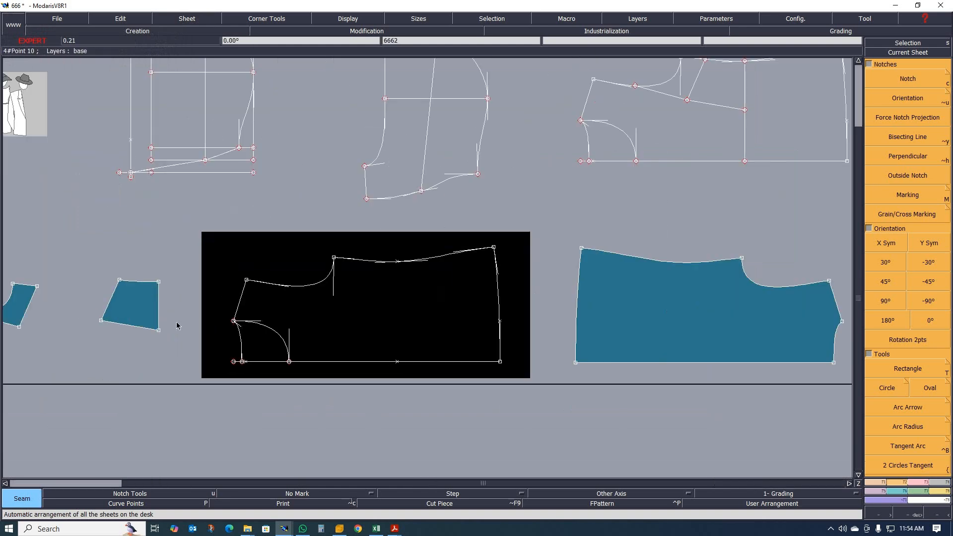
key(m)
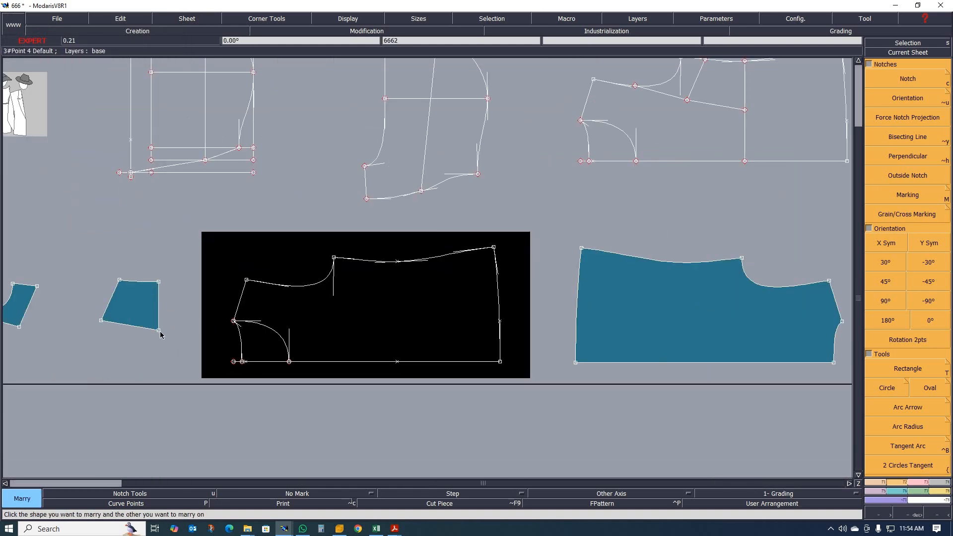
click(159, 330)
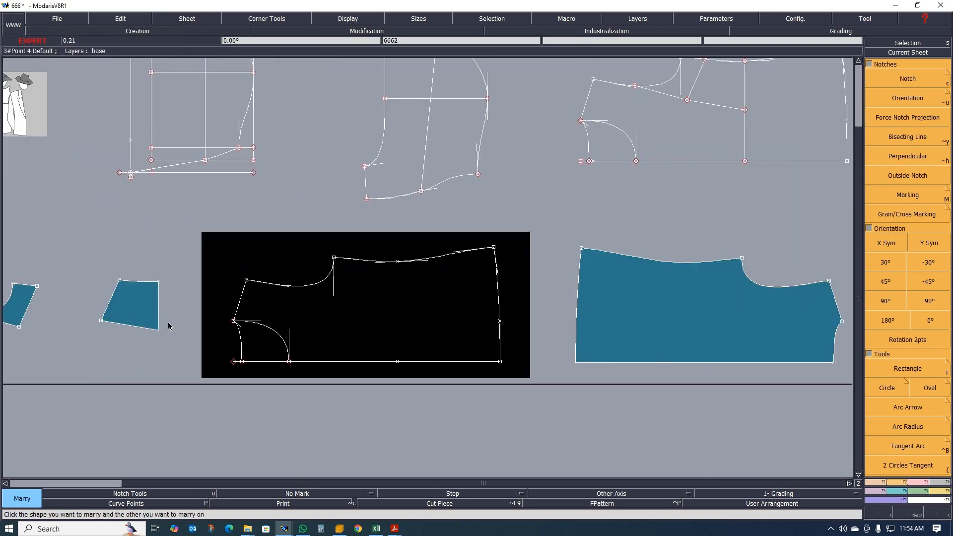
click(745, 110)
scroll(151, 301, down, 1)
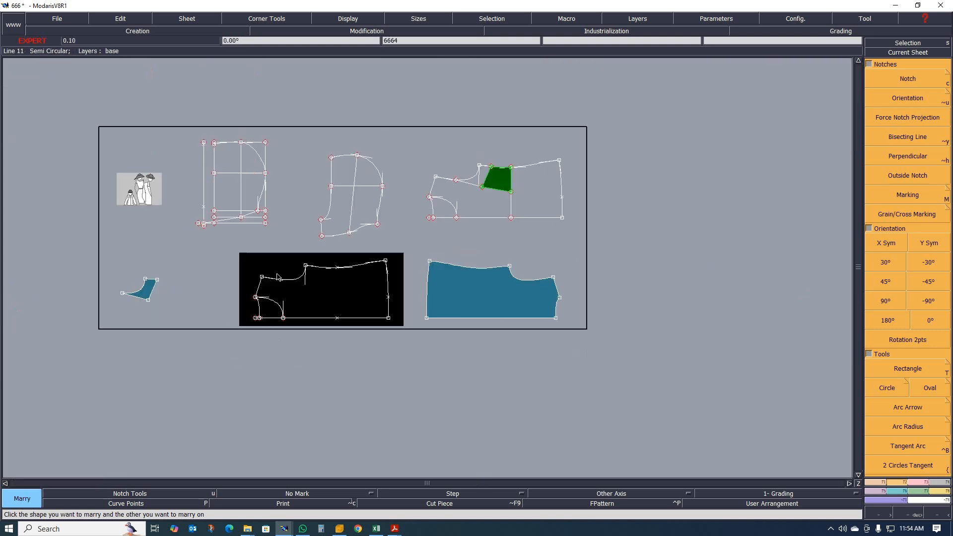
Marry the armhole piece onto the divided body draft at the inner corner where the dividing lines meet.
click(148, 301)
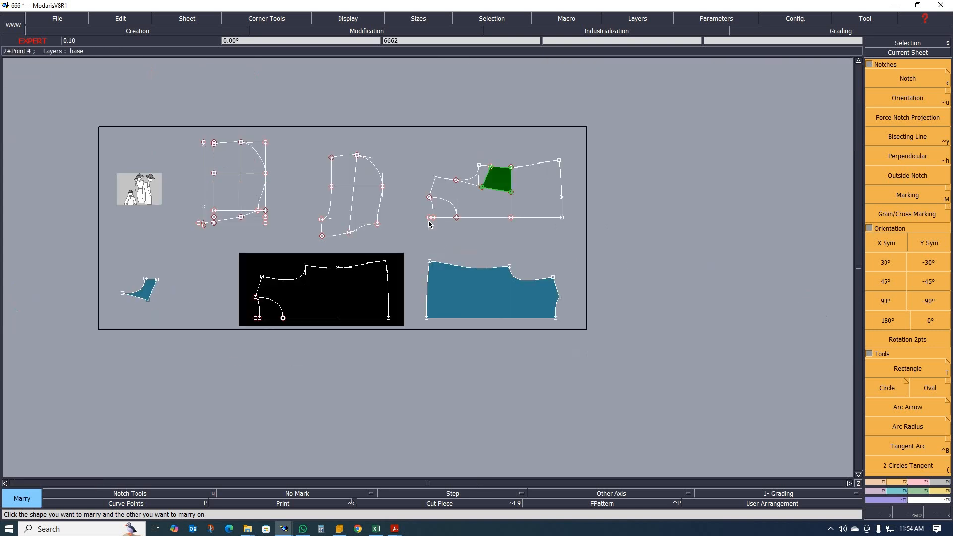
click(481, 189)
scroll(482, 188, up, 3)
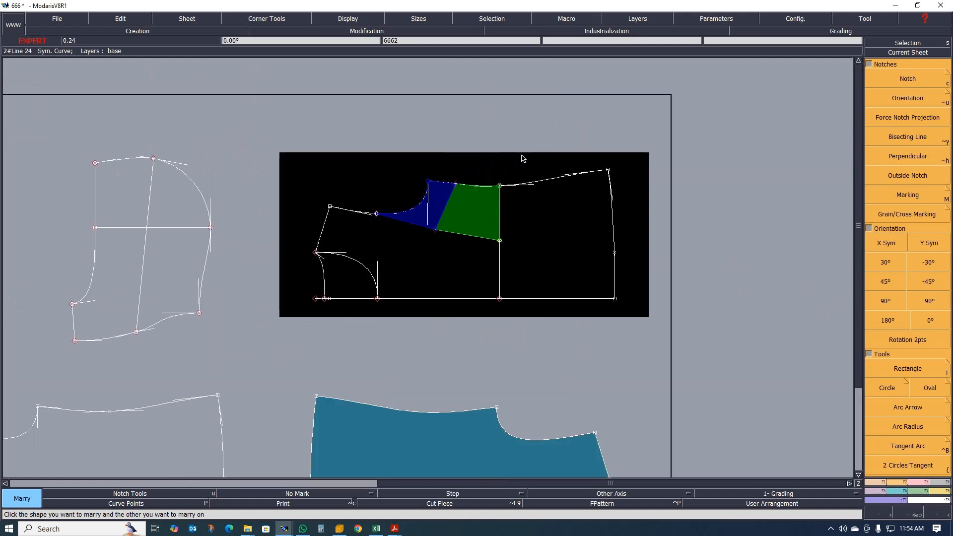
scroll(314, 215, down, 1)
scroll(313, 212, up, 2)
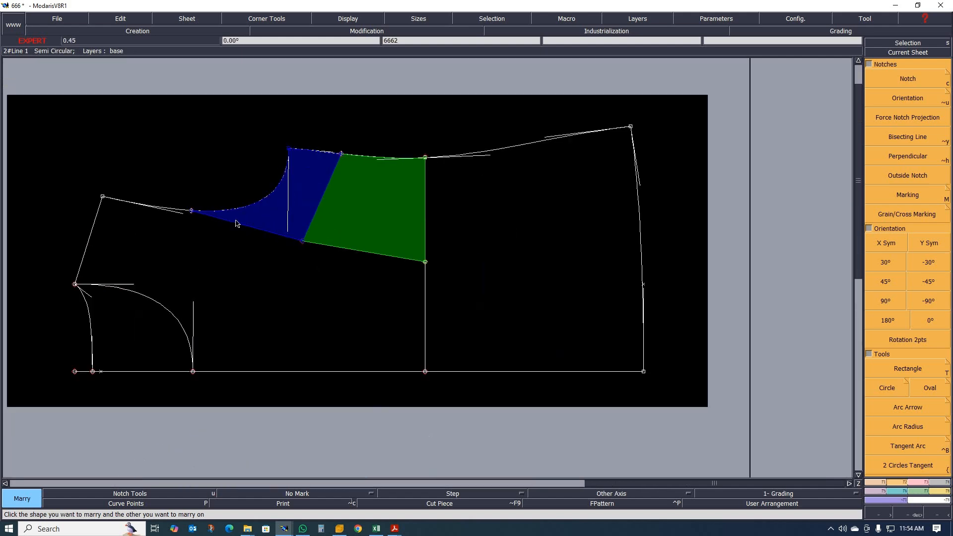
scroll(237, 220, down, 1)
scroll(237, 221, up, 2)
scroll(251, 233, down, 1)
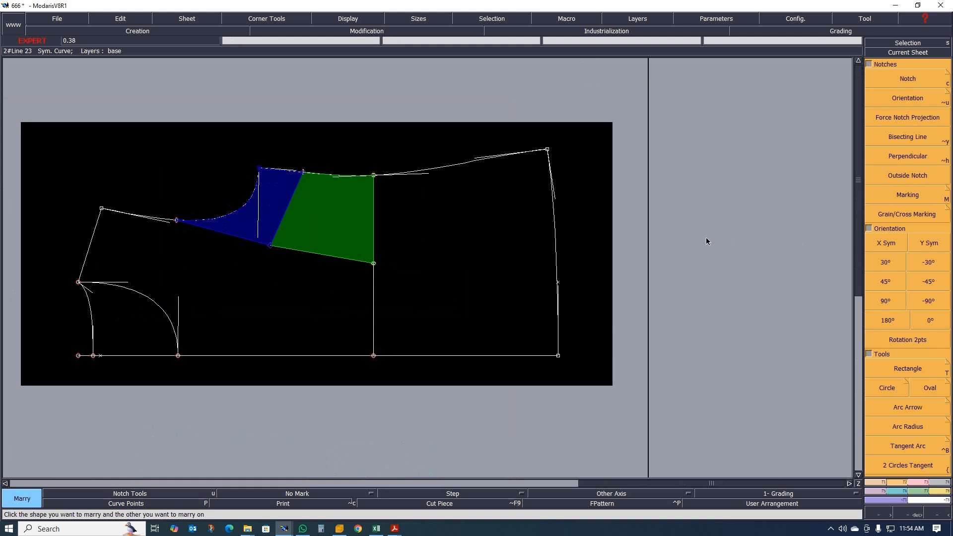
key(p)
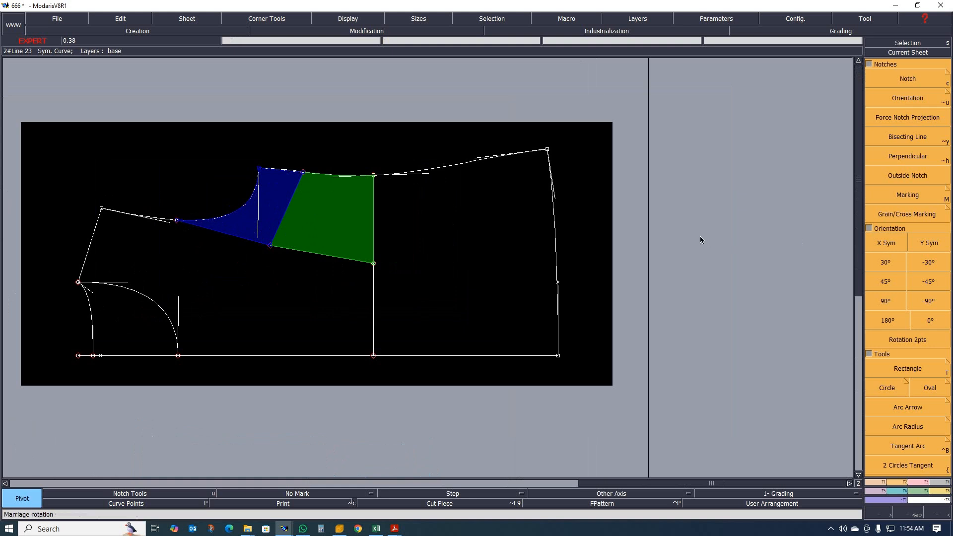
click(177, 218)
click(178, 218)
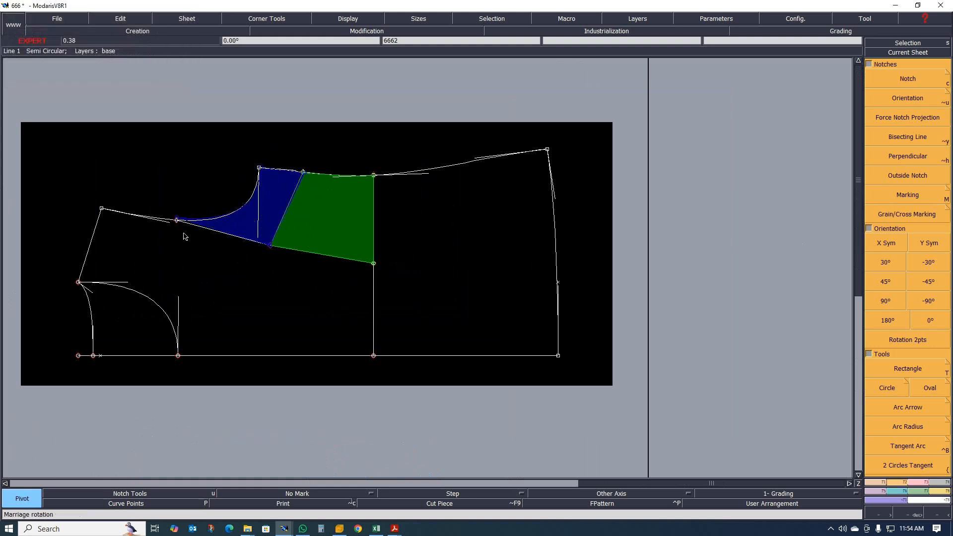
key(ctrl+z)
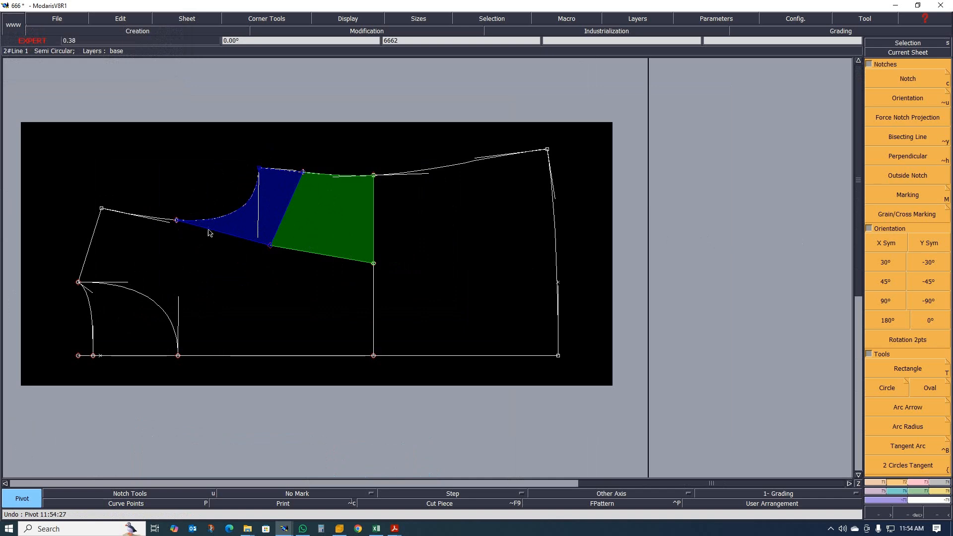
Move the married armhole piece away from the draft, up toward the shoulder, with Move Marriage.
key(ctrl+m)
click(231, 215)
click(199, 186)
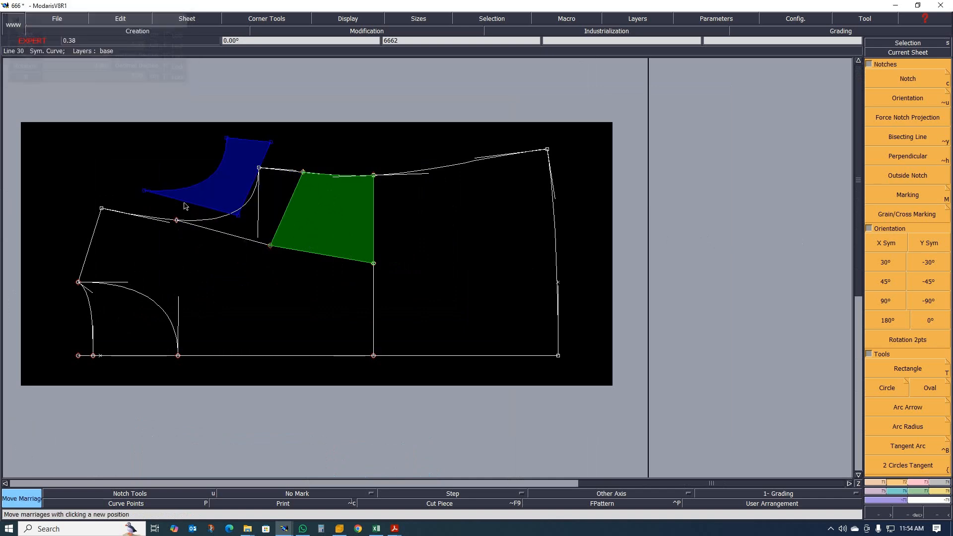
Place the armhole piece's pointed tip on the dividing point of the draft's upper line, and pivot the piece outward 1 cm about that tip.
click(145, 191)
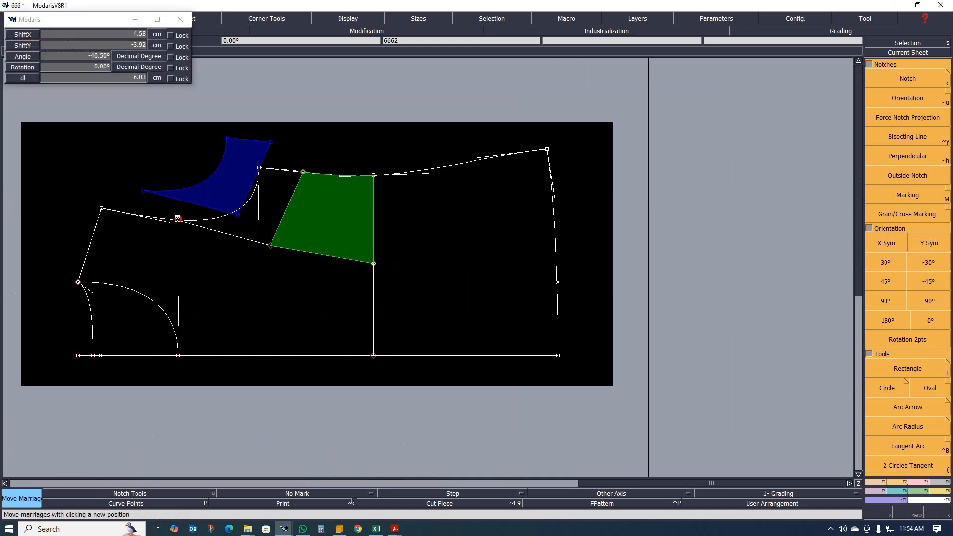
click(176, 219)
key(p)
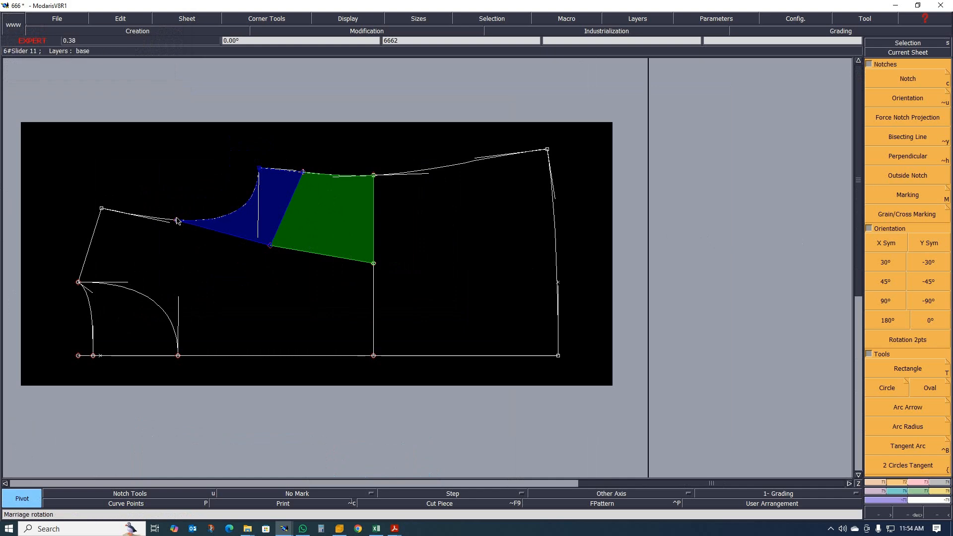
click(258, 168)
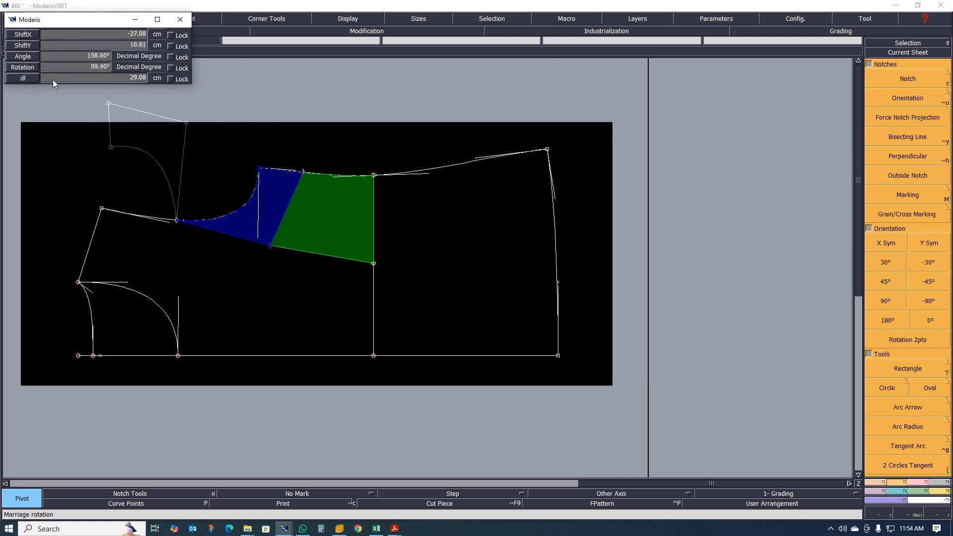
text(1)
key(Return)
key(Return)
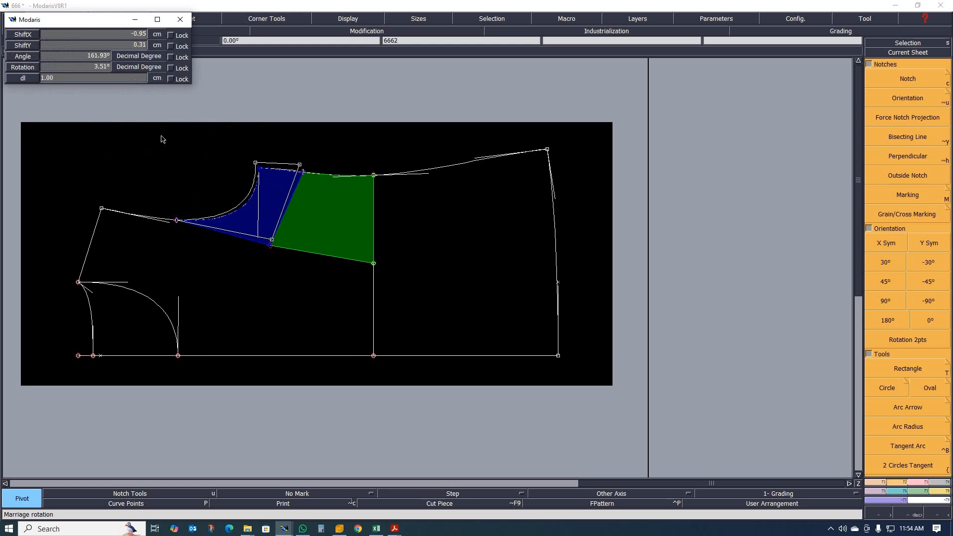
key(Return)
Move the four-sided piece off the draft and reattach its lower corner to the dividing point on the vertical waist line.
scroll(379, 197, up, 1)
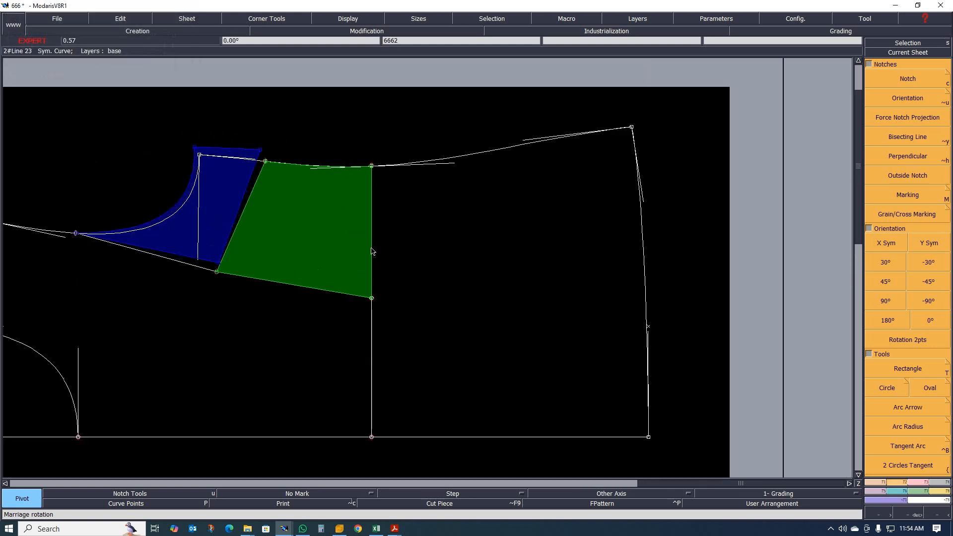
key(w)
click(357, 268)
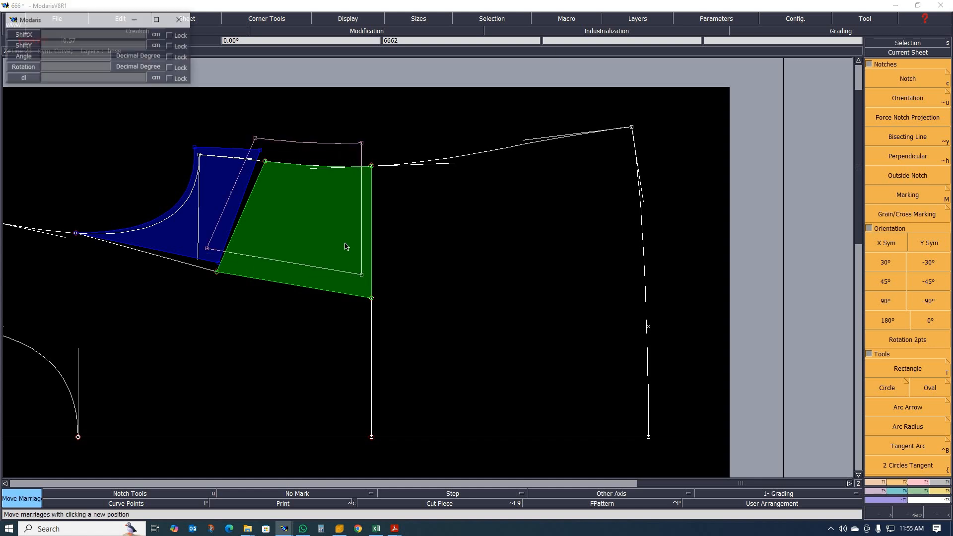
click(347, 245)
click(362, 275)
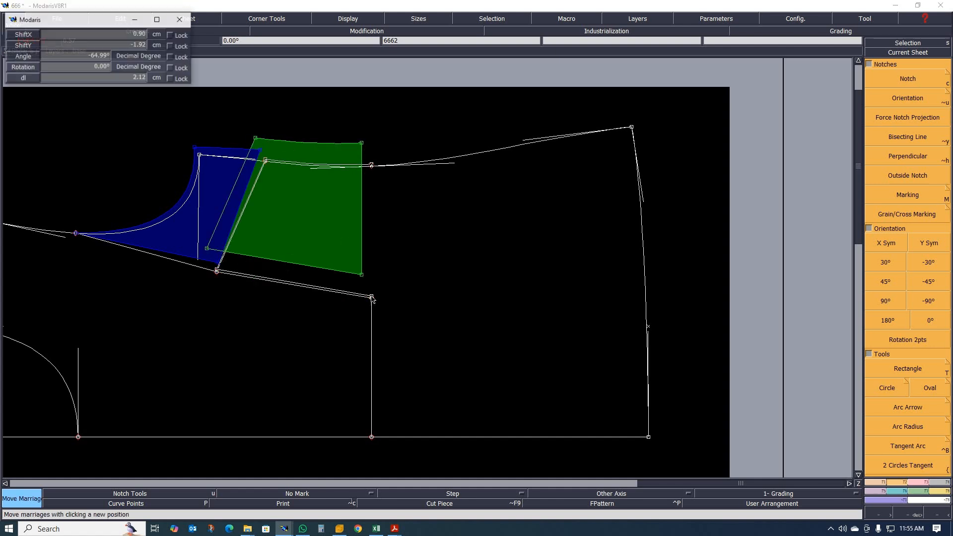
click(371, 298)
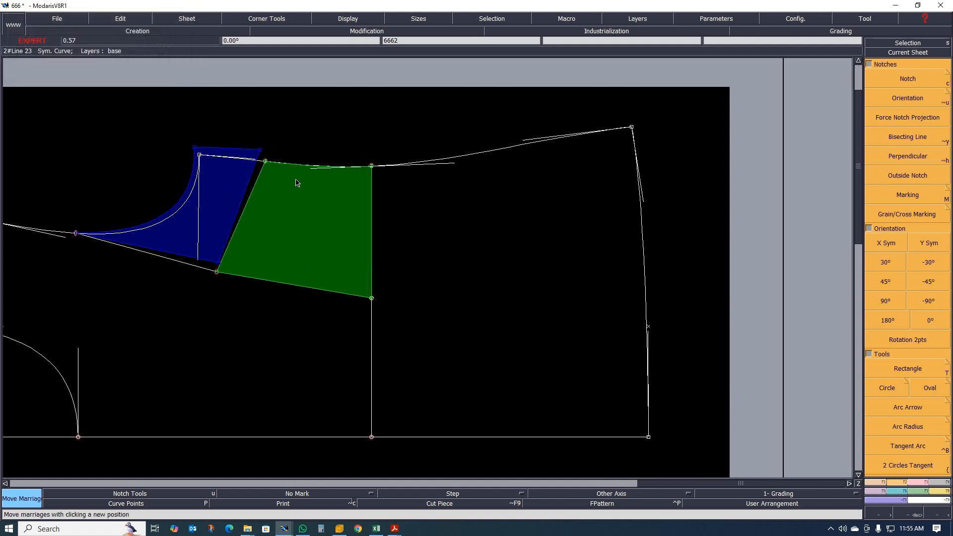
Pivot the four-sided piece 1 cm about its lower waist-line corner, swinging its upper edge toward the hem.
key(p)
click(266, 162)
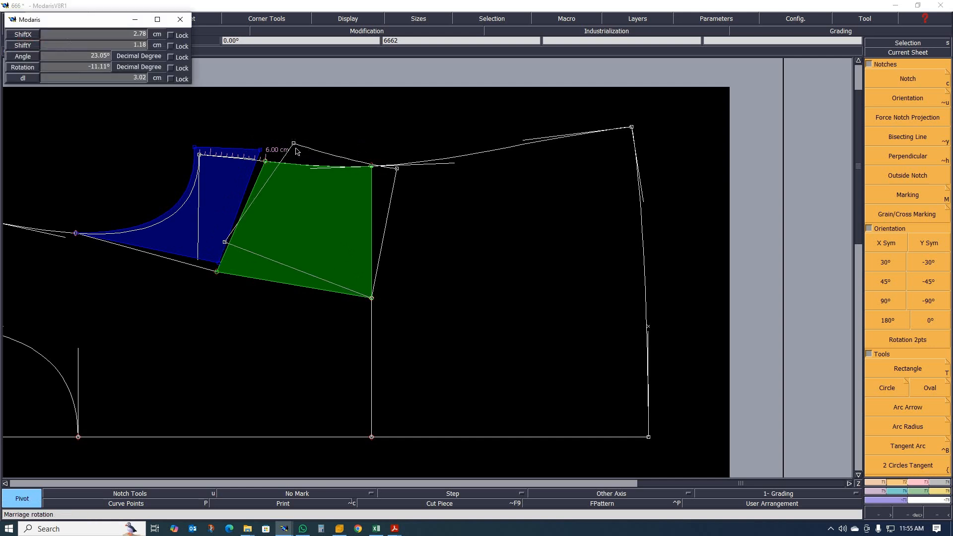
key(Down)
key(Down)
key(Down)
key(Down)
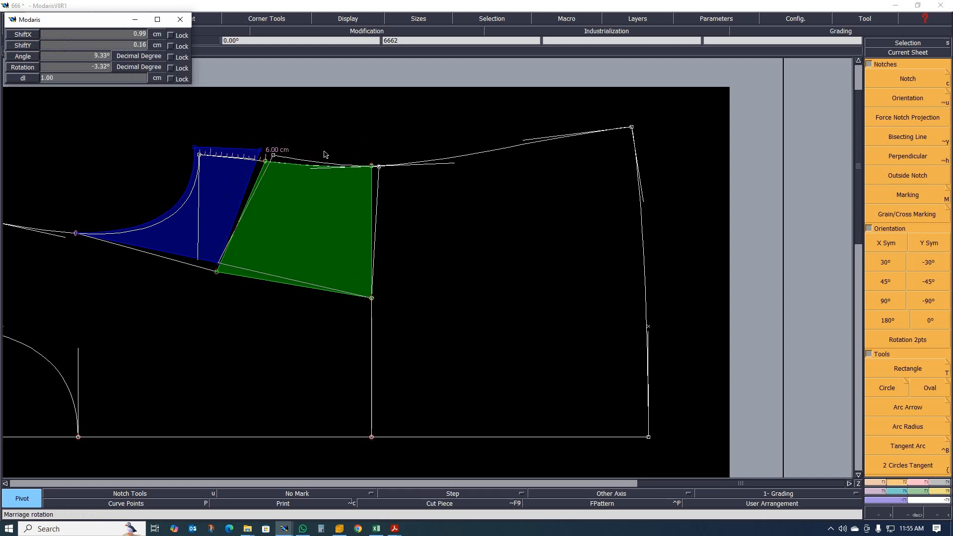
click(423, 147)
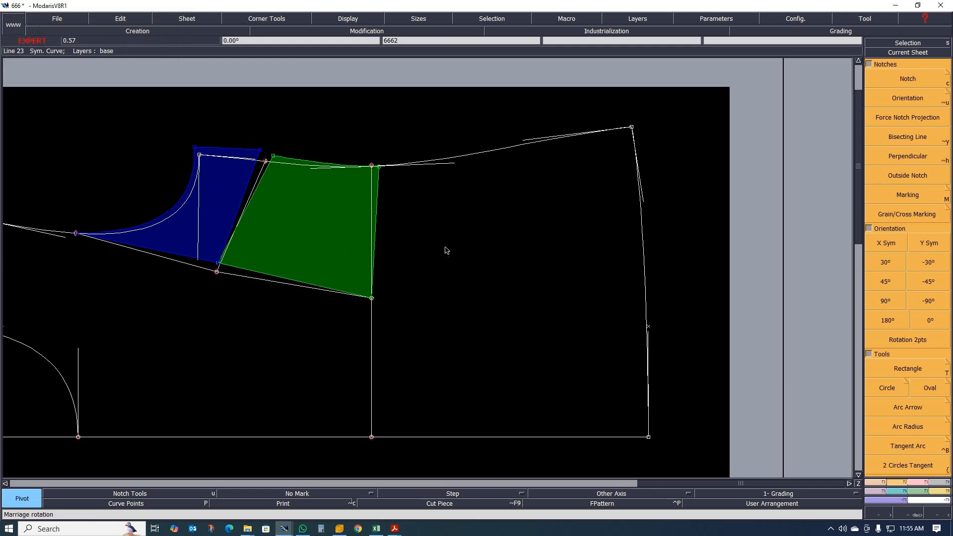
Examine the offset between the pivoted four-sided piece's upper corner and the draft's side waist point.
scroll(424, 197, down, 1)
scroll(378, 205, up, 2)
scroll(380, 205, down, 1)
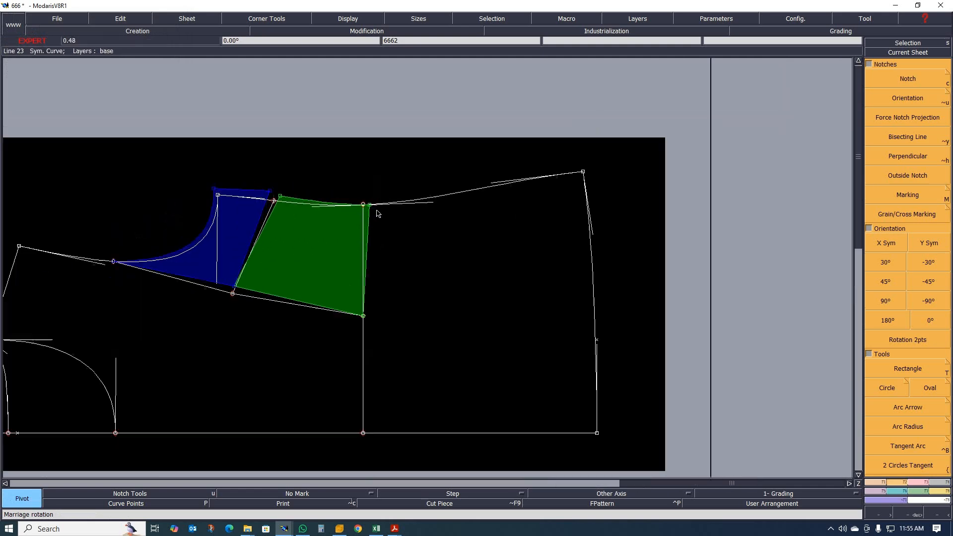
scroll(377, 213, up, 2)
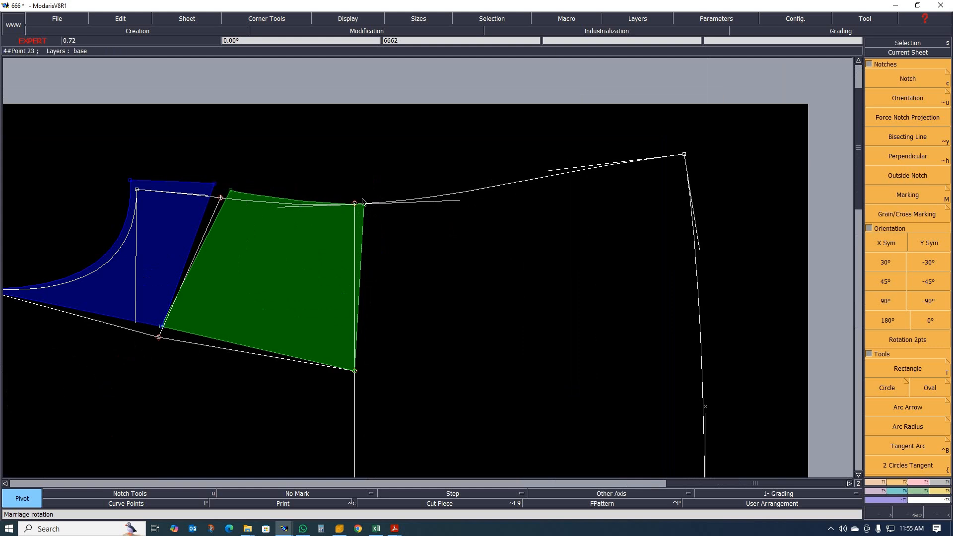
scroll(355, 205, up, 3)
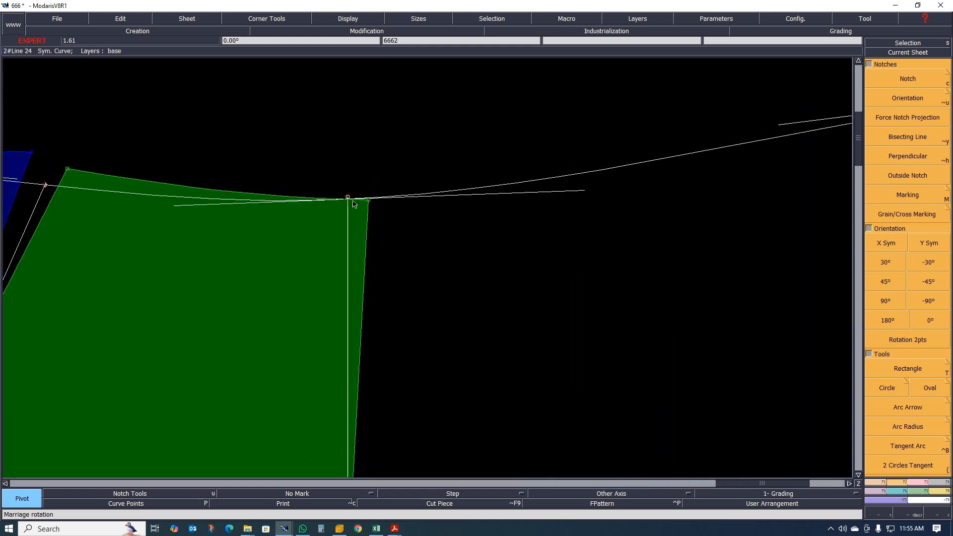
key(k)
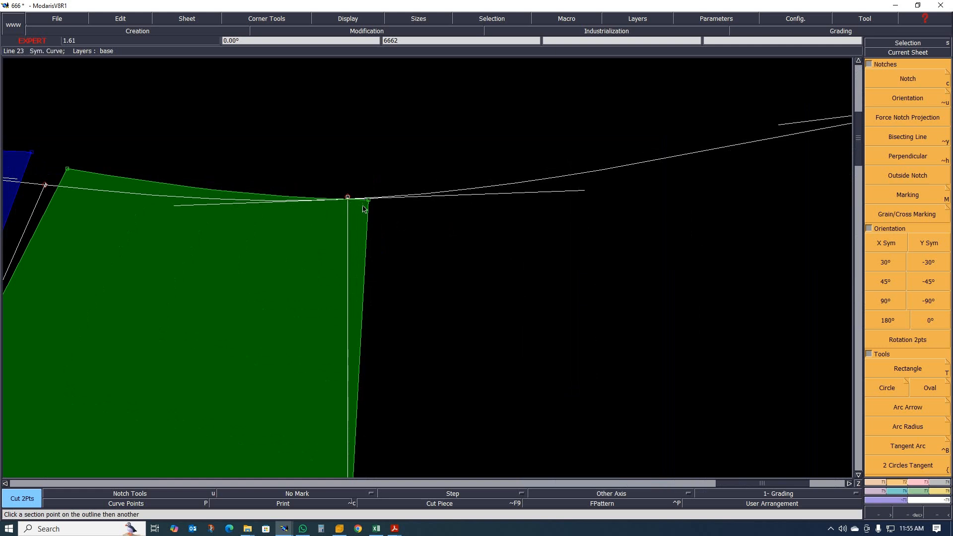
scroll(364, 204, down, 3)
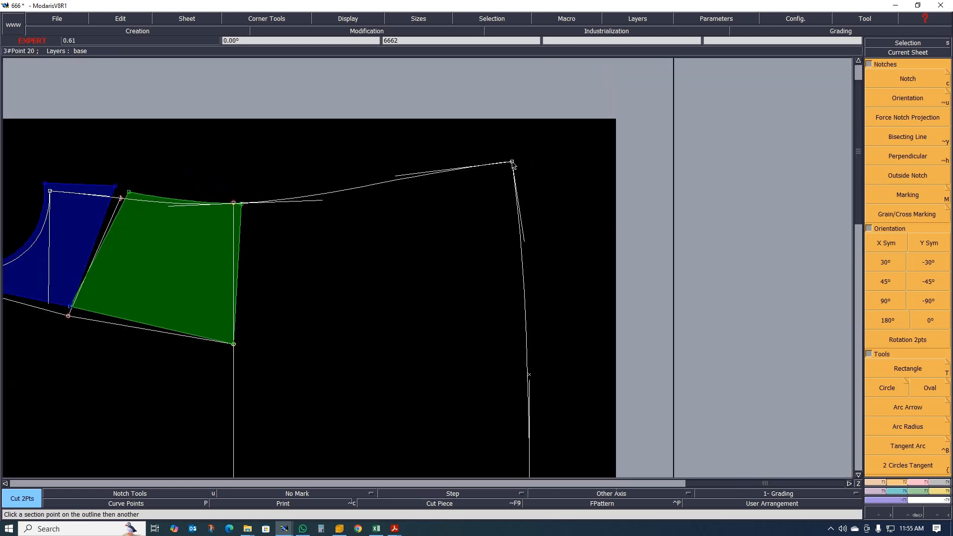
Reshape the draft's side hem corner outward with dx 1 cm and dy 0.
key(Escape)
click(512, 163)
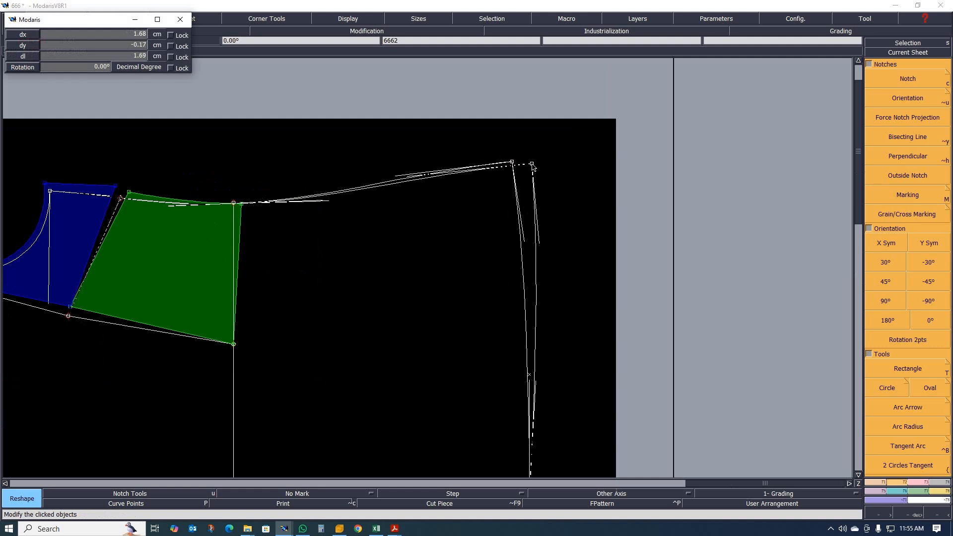
text(1)
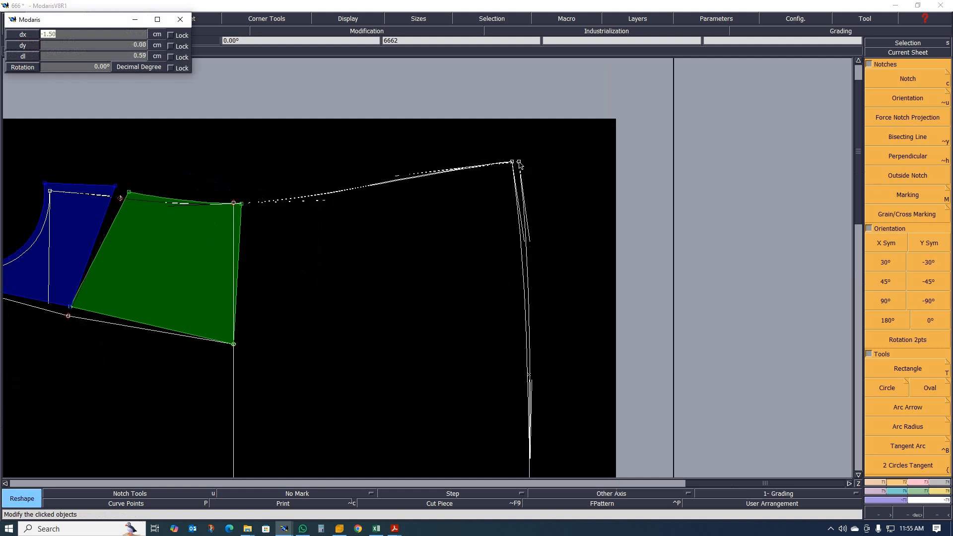
key(Tab)
text(00)
key(Return)
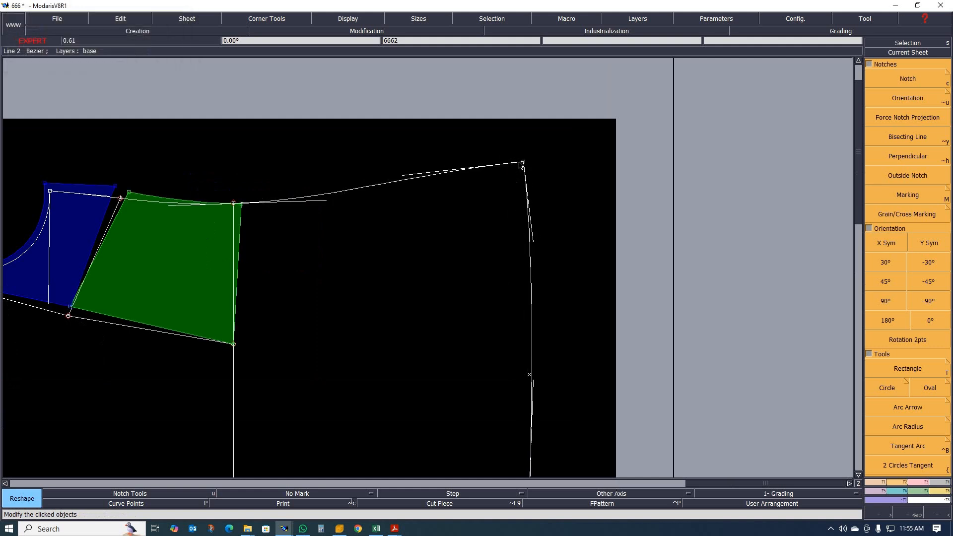
Keep the original outline as a Print reference by undoing and redoing the hem corner reshape with Print enabled.
scroll(514, 195, down, 3)
scroll(495, 214, up, 2)
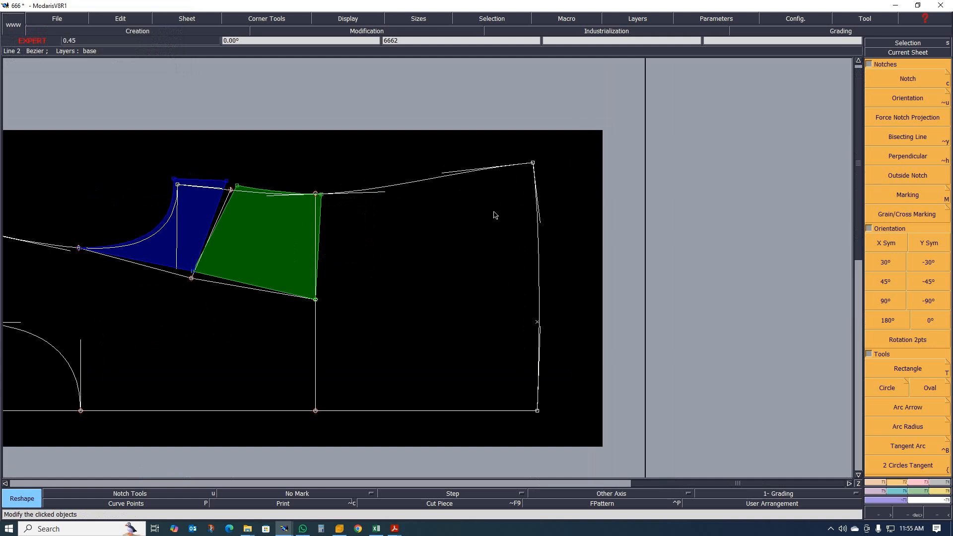
key(ctrl+z)
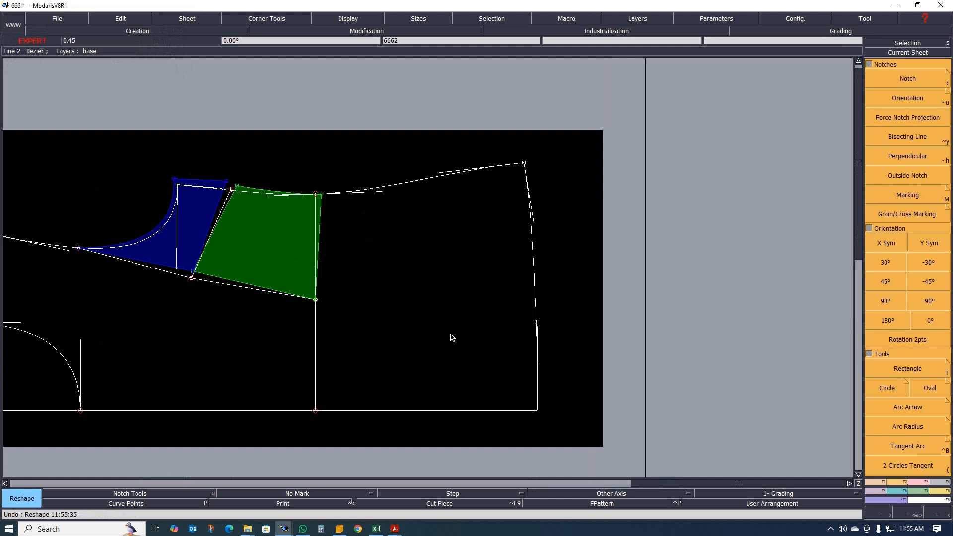
click(282, 503)
key(ctrl+y)
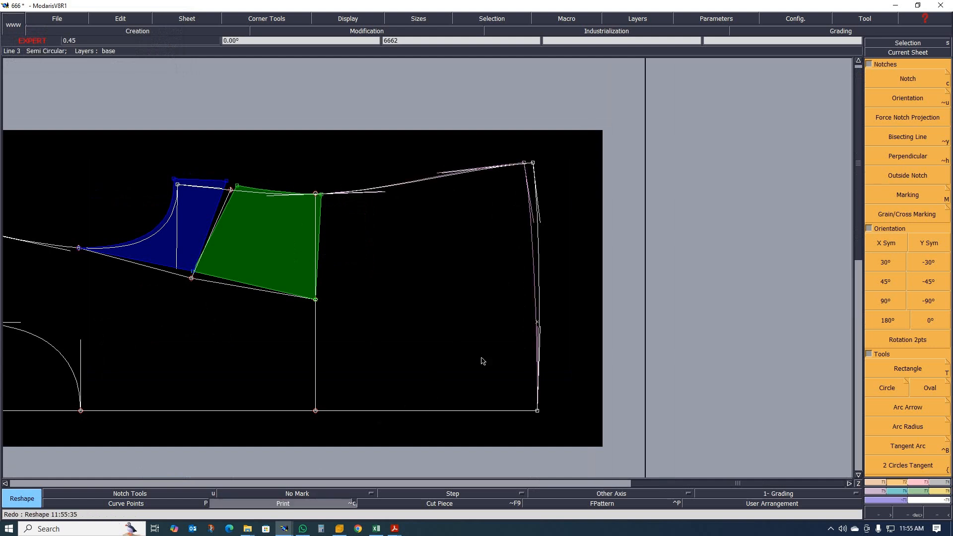
Examine the pivoted pieces and the reshaped hem corner against the original draft outline.
scroll(484, 361, down, 3)
scroll(569, 272, up, 4)
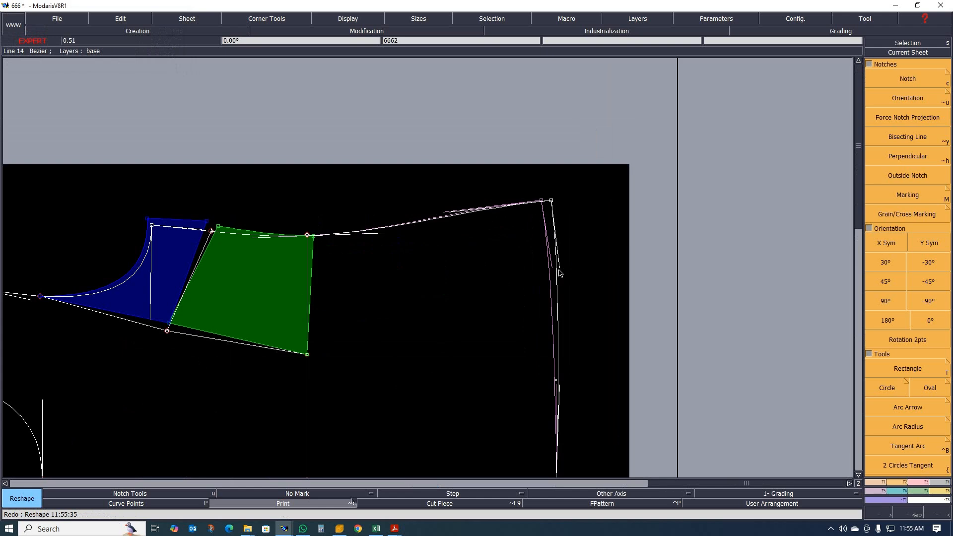
scroll(560, 271, down, 3)
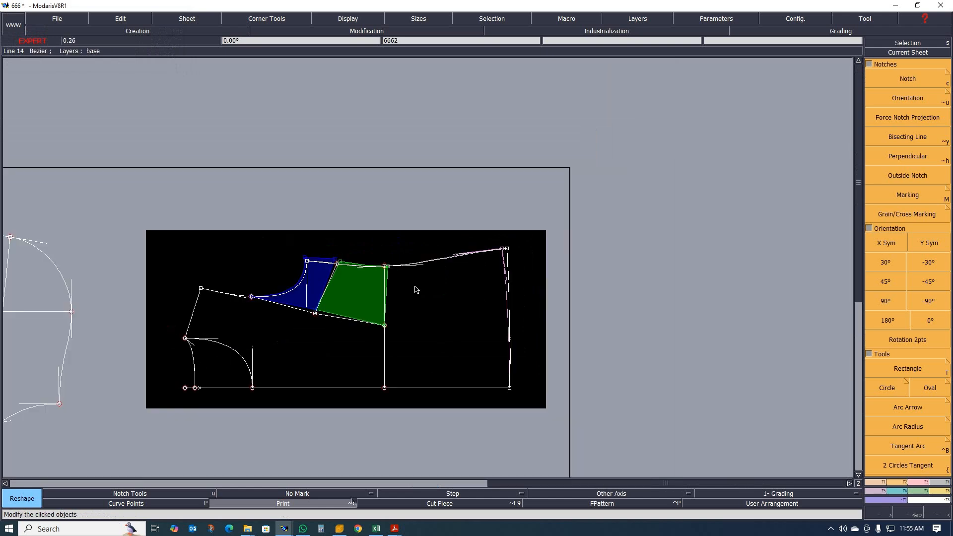
scroll(415, 287, up, 4)
scroll(361, 263, up, 1)
scroll(186, 268, down, 3)
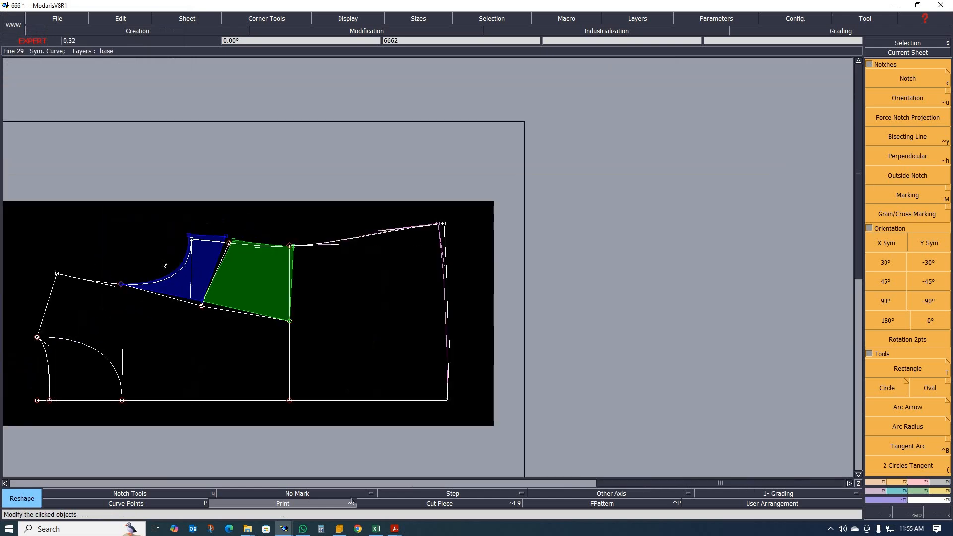
scroll(221, 280, up, 2)
scroll(223, 281, up, 2)
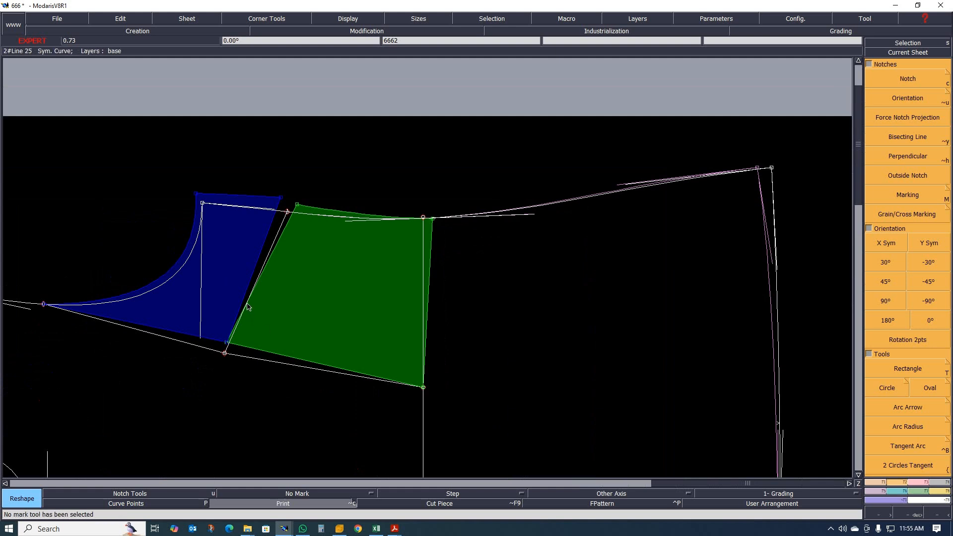
key(Delete)
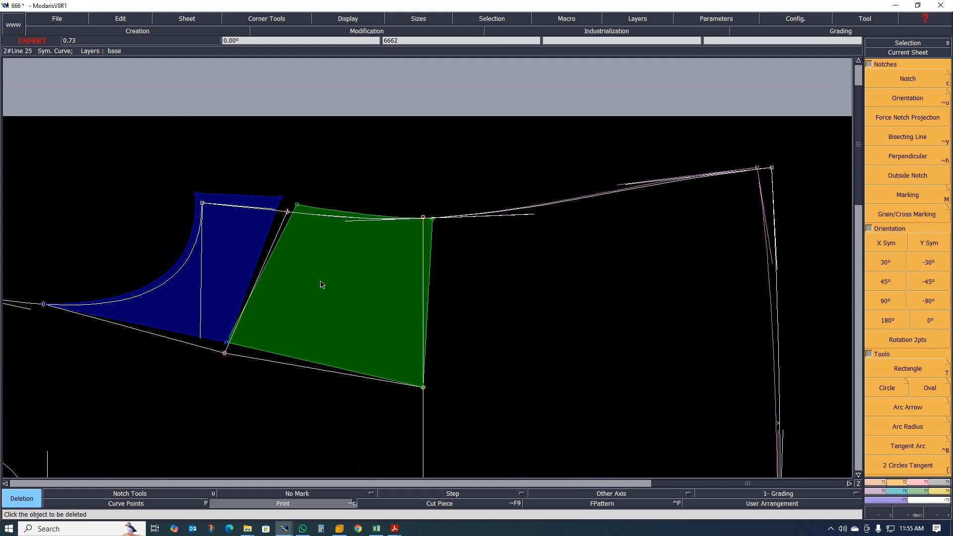
key(a)
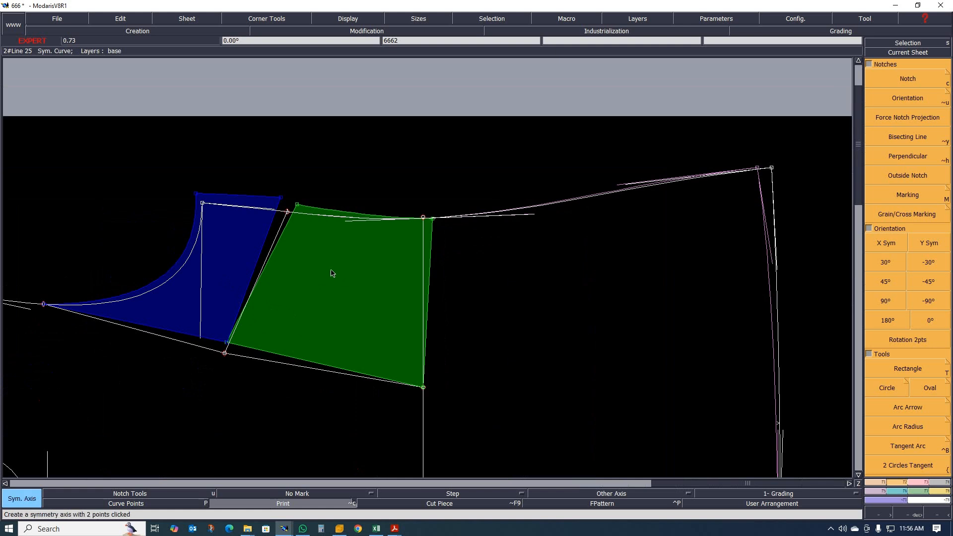
click(237, 245)
key(ctrl+z)
key(d)
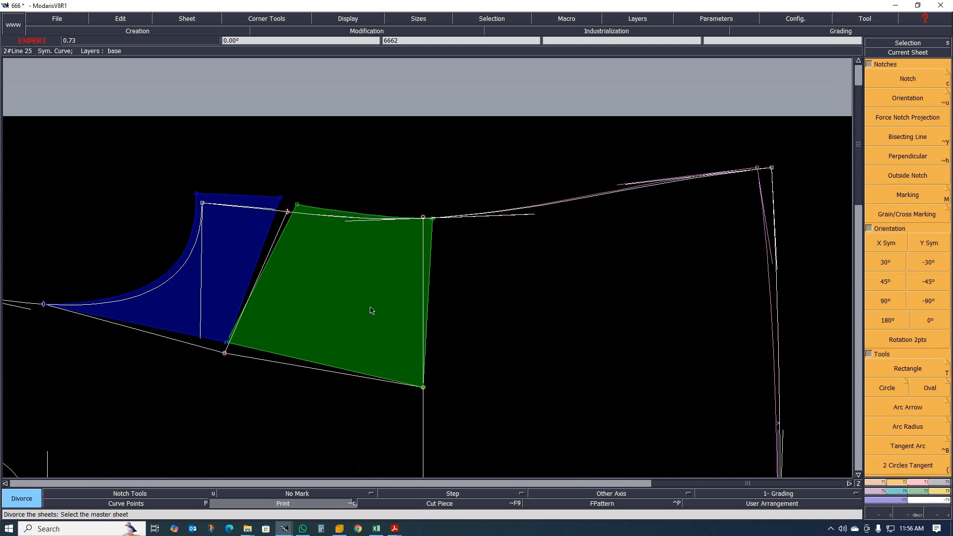
Examine the armhole and side edges of the two pivoted pieces where they depart from the draft lines.
scroll(334, 267, down, 3)
scroll(253, 283, up, 2)
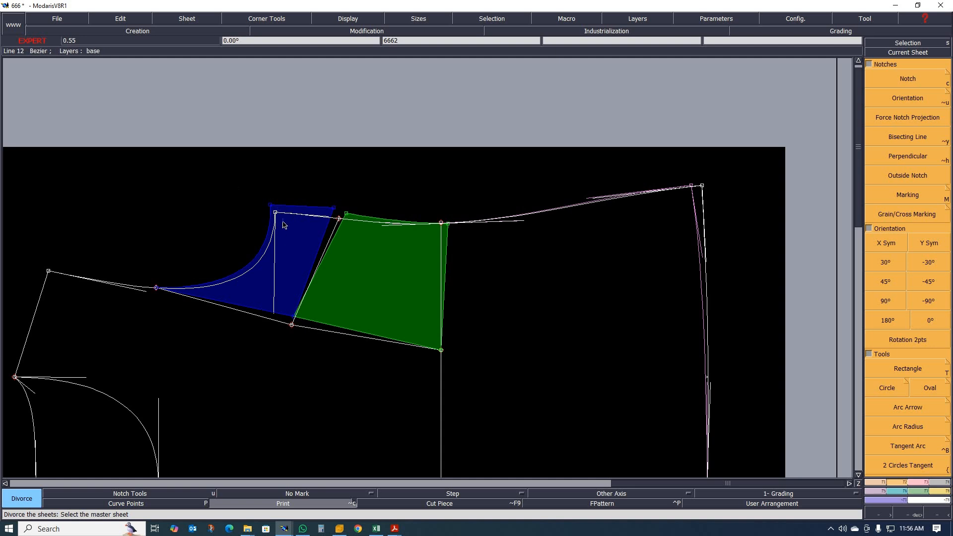
scroll(276, 223, up, 1)
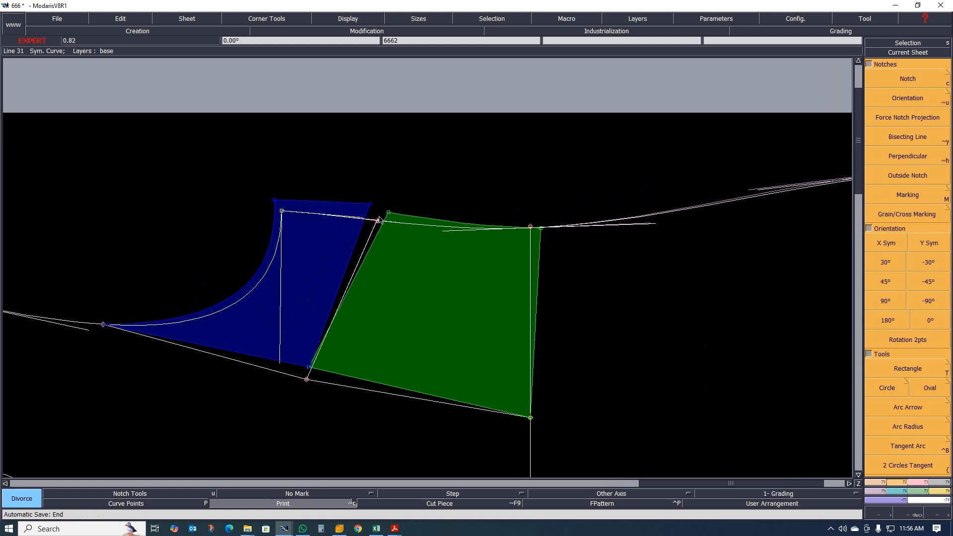
scroll(346, 239, down, 1)
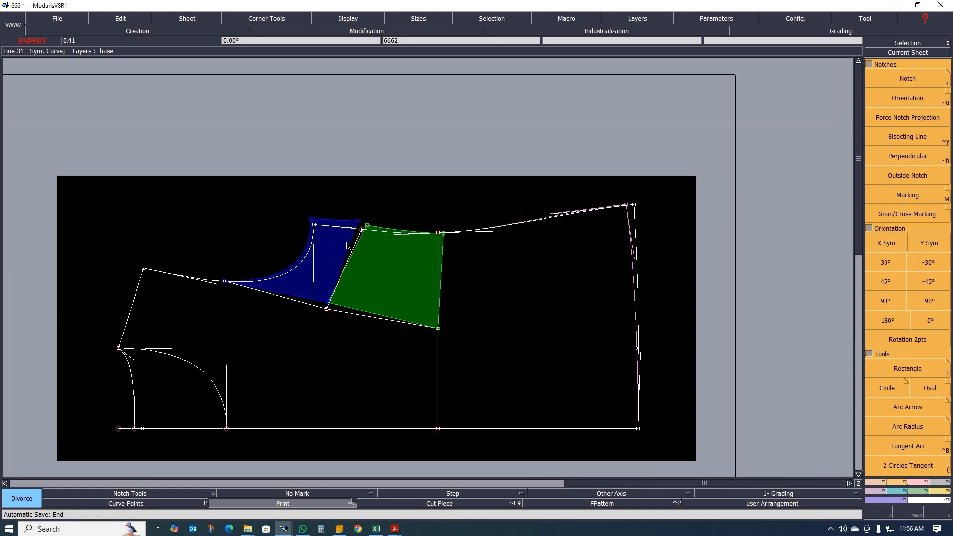
scroll(403, 251, up, 1)
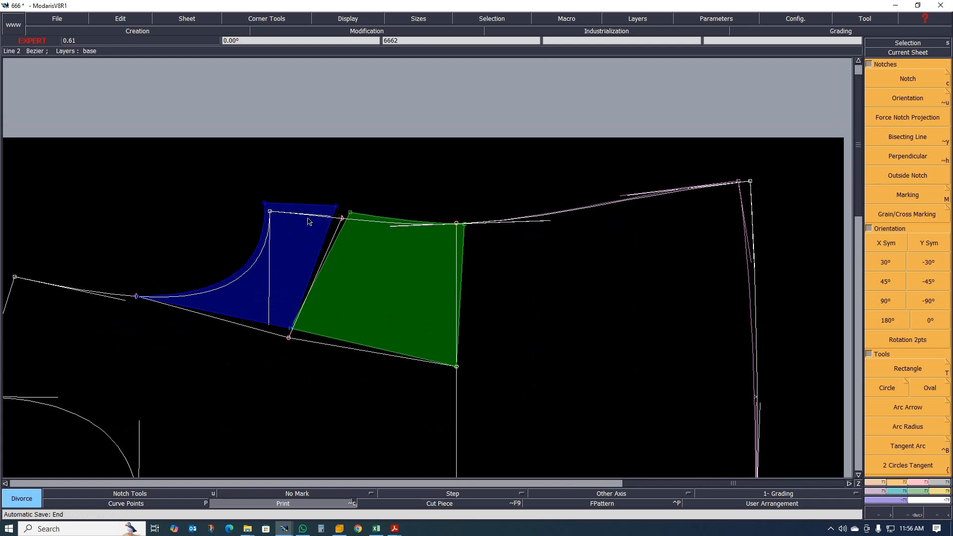
scroll(303, 222, up, 2)
scroll(233, 214, down, 2)
scroll(213, 199, up, 1)
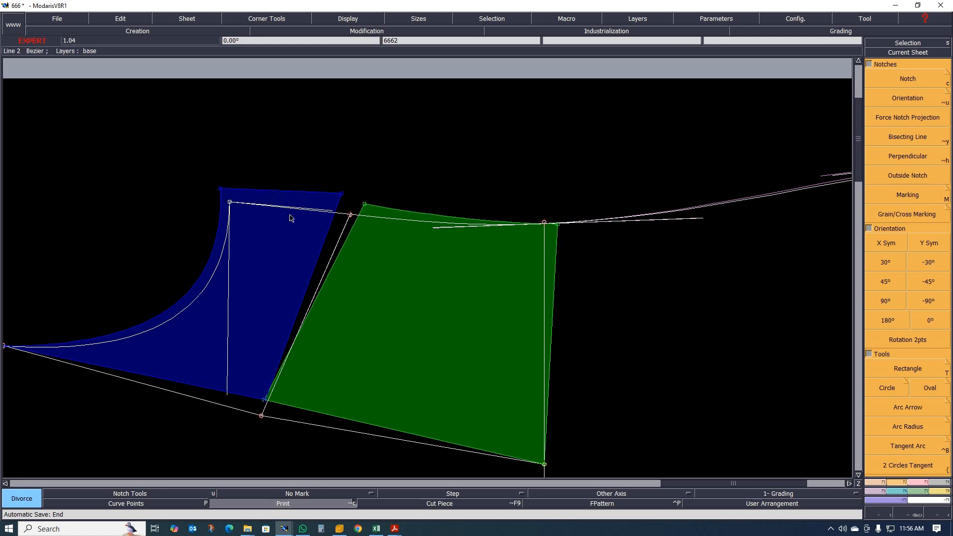
scroll(287, 212, down, 3)
scroll(287, 211, up, 1)
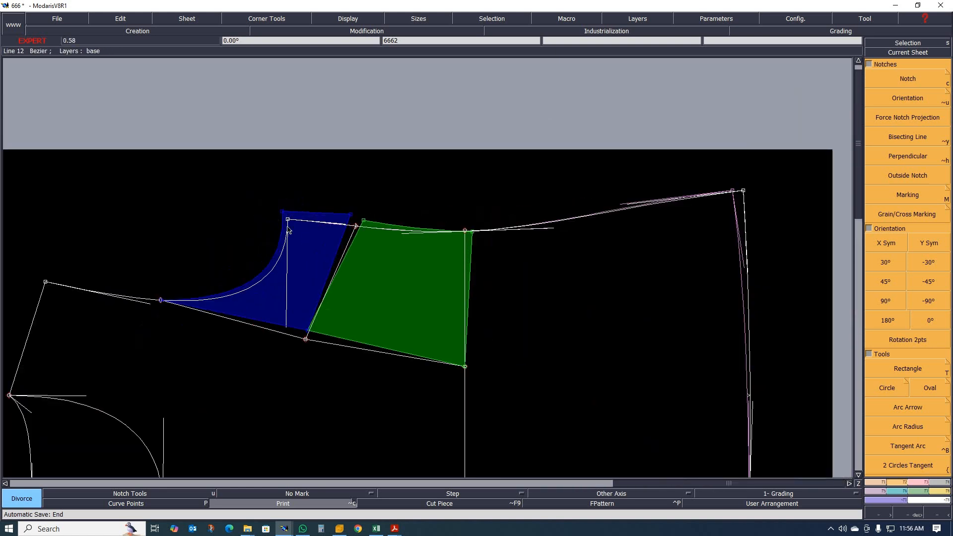
Try to pivot the armhole piece back onto the draft's original underarm corner.
scroll(359, 233, up, 1)
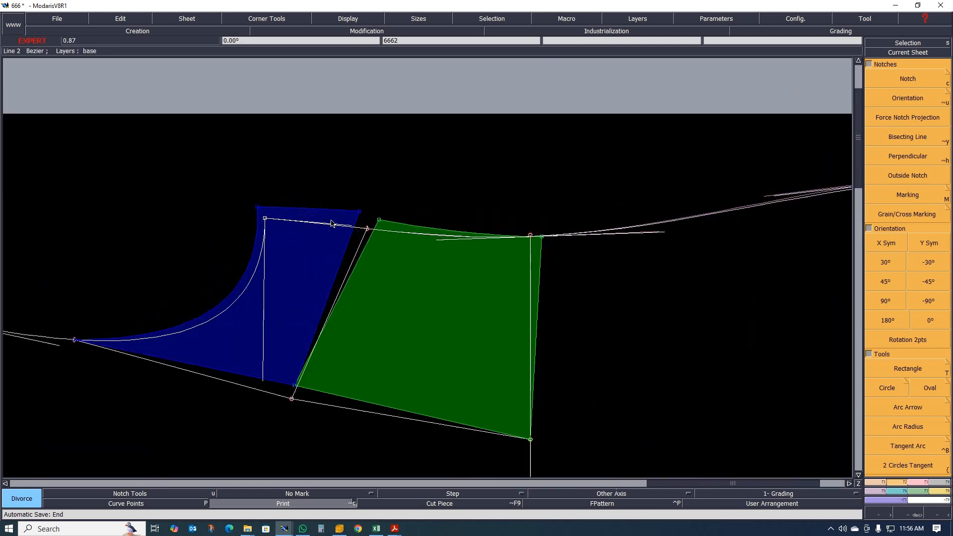
click(261, 212)
click(258, 207)
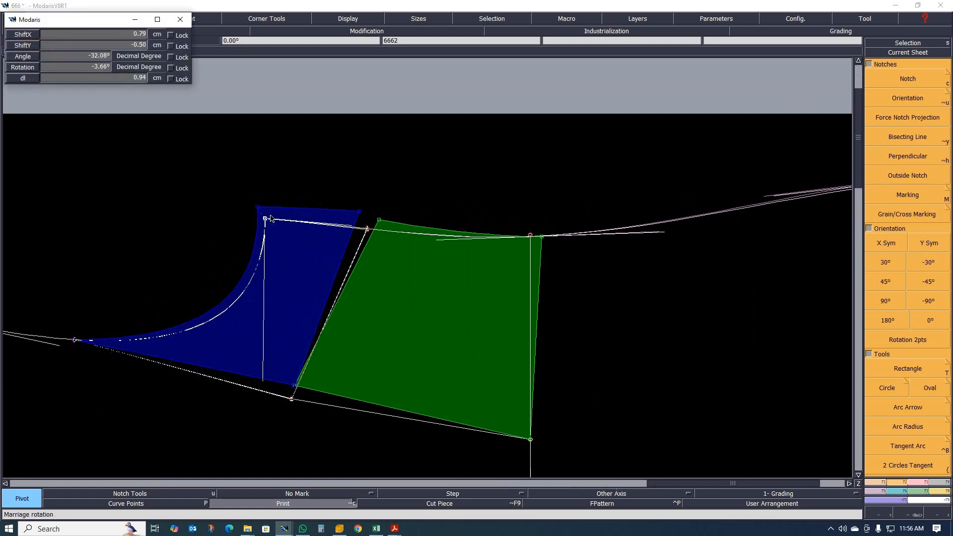
click(267, 220)
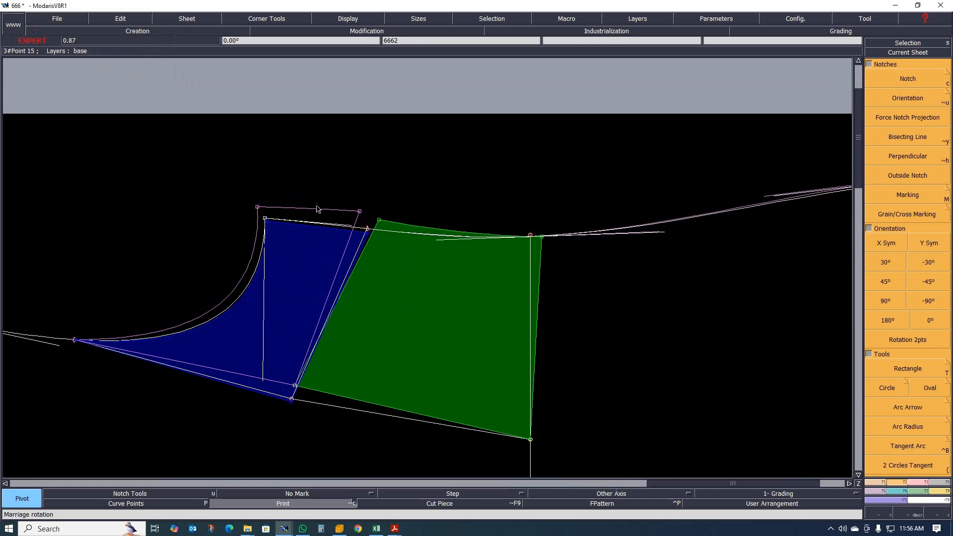
key(ctrl+z)
scroll(392, 206, down, 1)
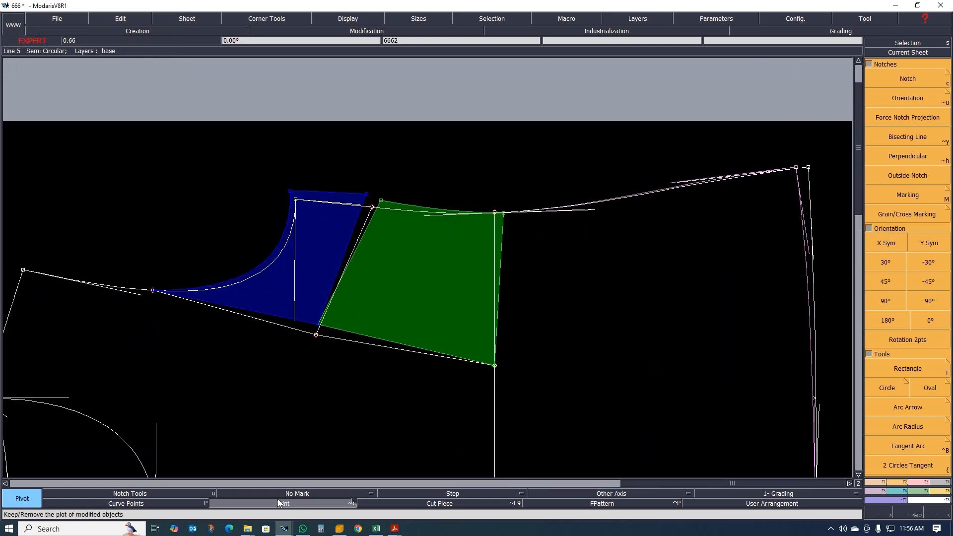
Divorce the armhole piece and the side piece from the draft sheet.
key(d)
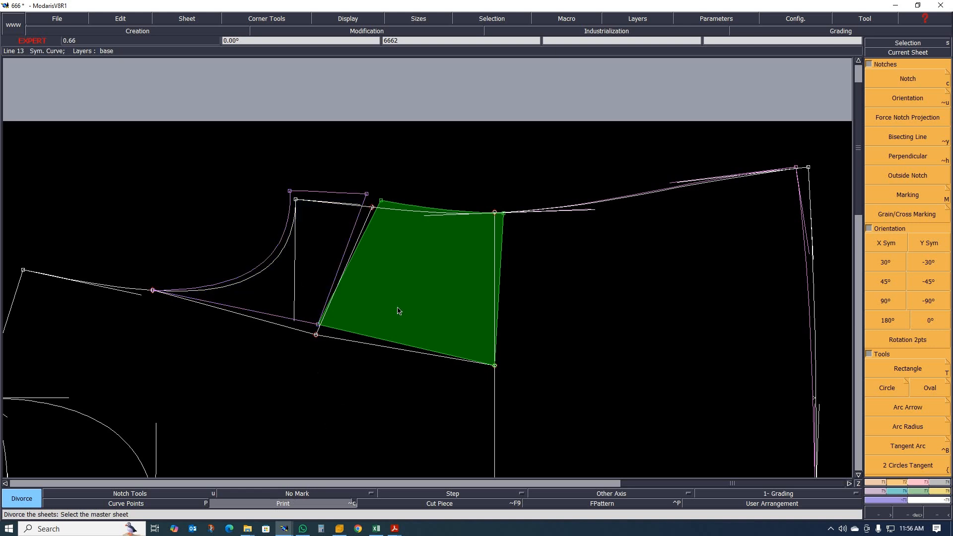
click(406, 292)
scroll(245, 368, down, 1)
scroll(254, 355, up, 1)
scroll(260, 339, up, 1)
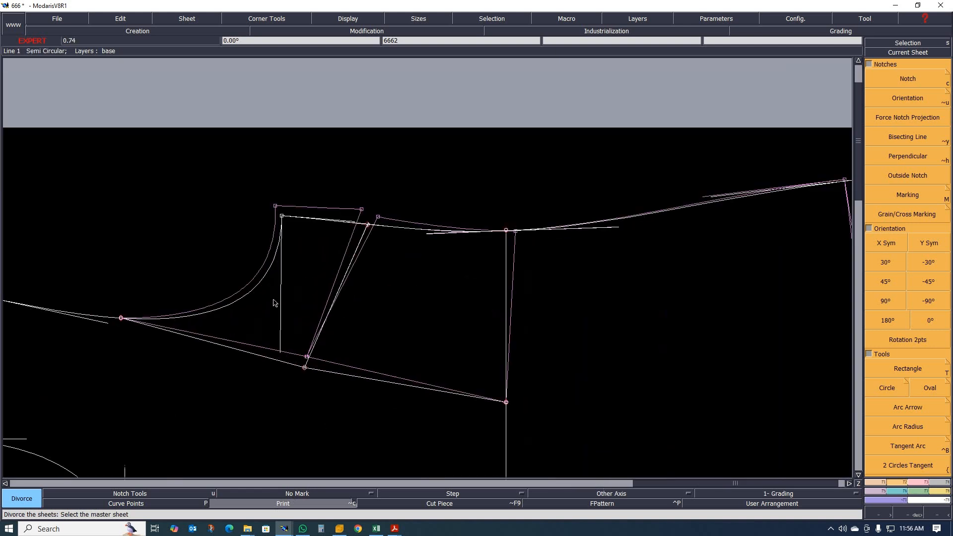
Draw a straight Bezier line from the armhole piece's pivot point to its pivoted underarm corner.
key(b)
click(121, 319)
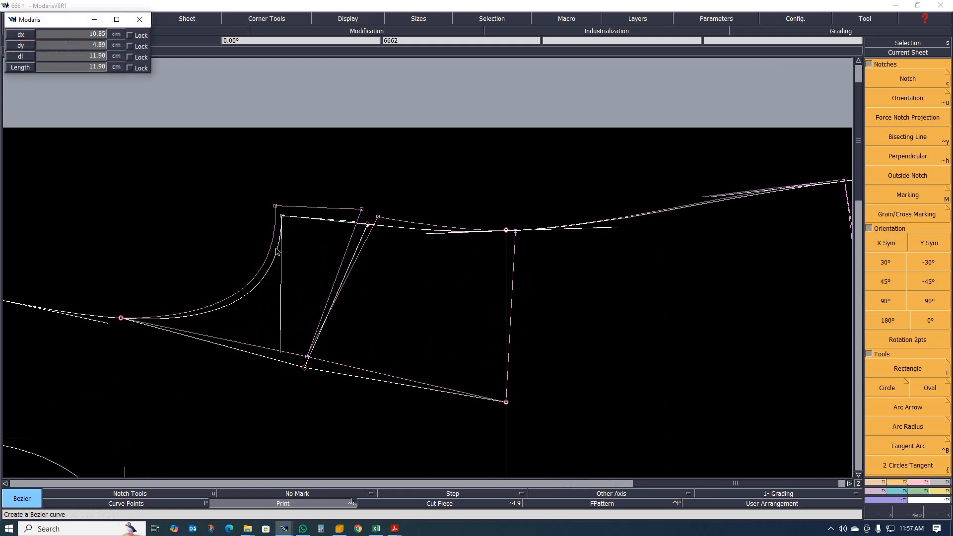
click(277, 207)
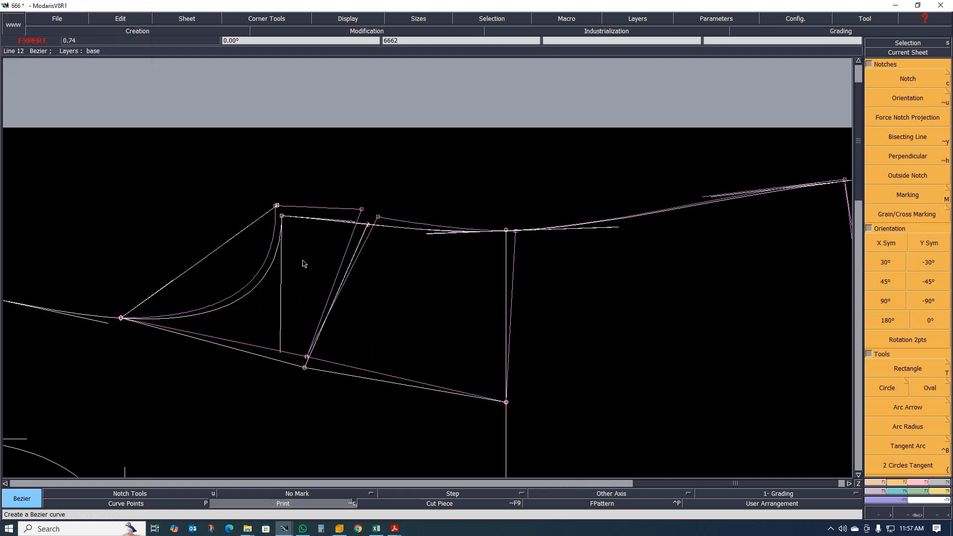
click(121, 318)
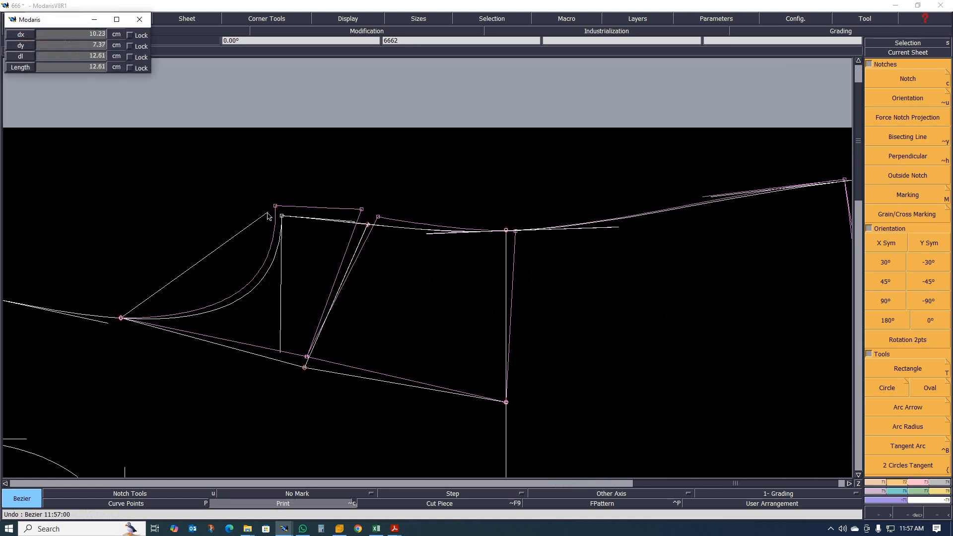
click(276, 206)
right_click(275, 206)
scroll(194, 255, down, 1)
scroll(295, 261, up, 1)
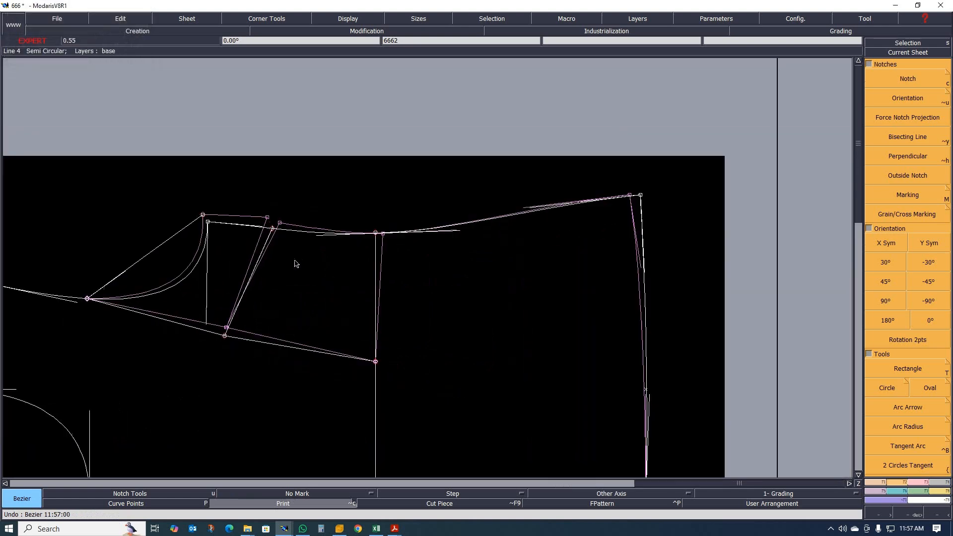
Draw a Bezier line about 6 cm long along the armhole piece's outer edge, from the underarm corner to its next corner.
scroll(236, 240, up, 2)
scroll(149, 239, down, 1)
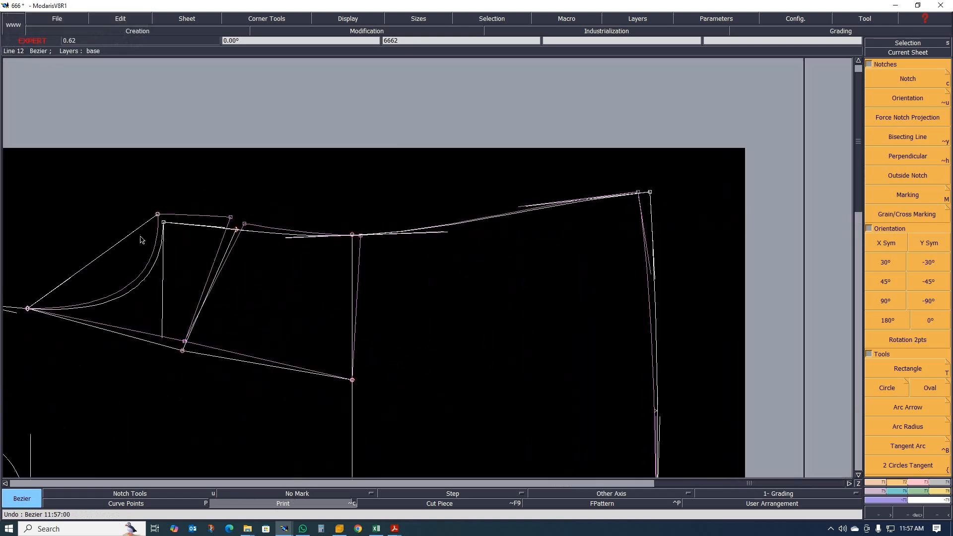
scroll(162, 218, up, 1)
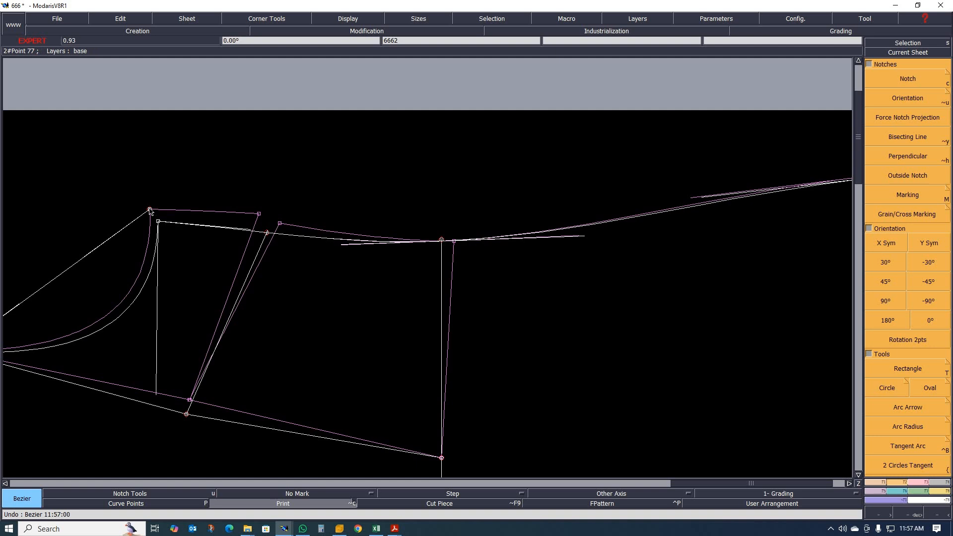
click(150, 210)
click(259, 214)
right_click(259, 213)
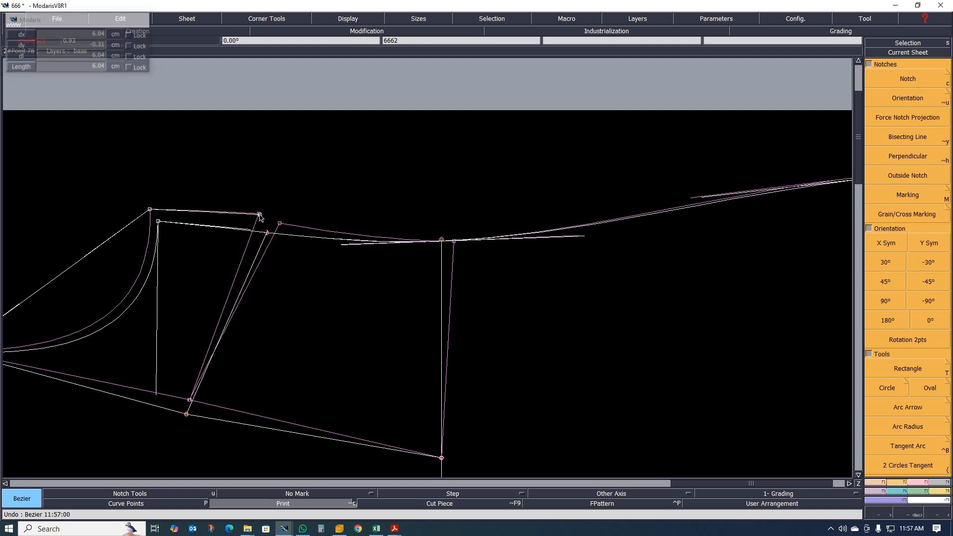
Try to draw the new side line straight from the side piece's upper outer corner to the reshaped hem corner.
click(280, 224)
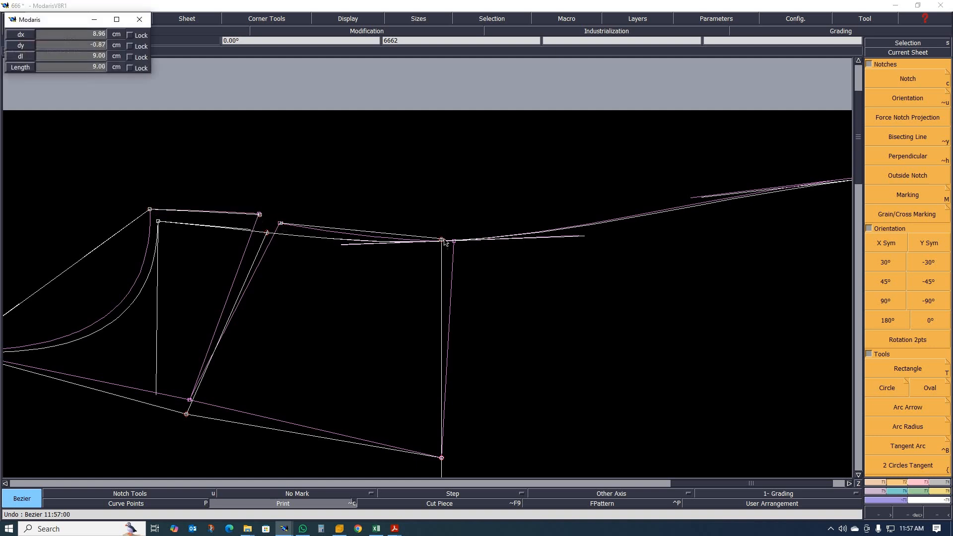
scroll(431, 248, down, 1)
scroll(417, 265, up, 1)
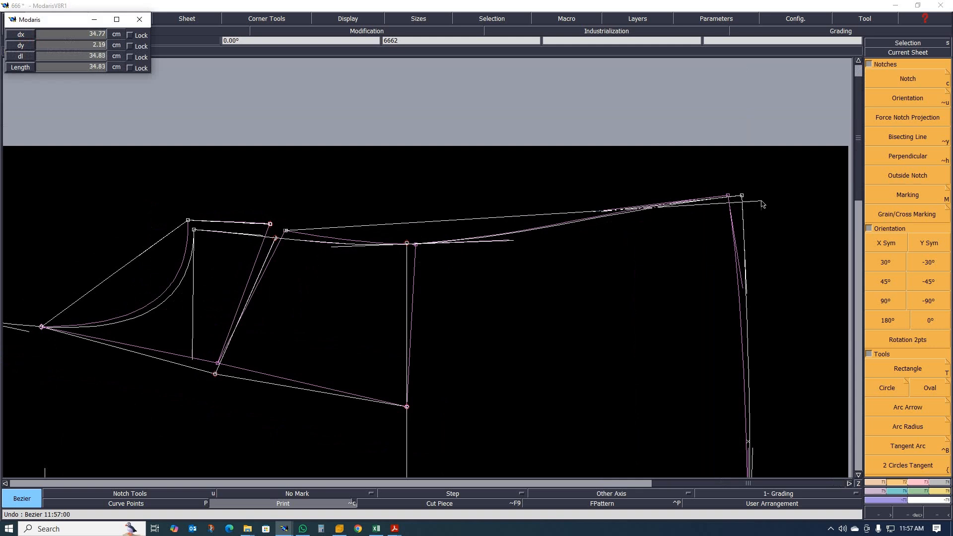
click(742, 197)
scroll(451, 245, up, 1)
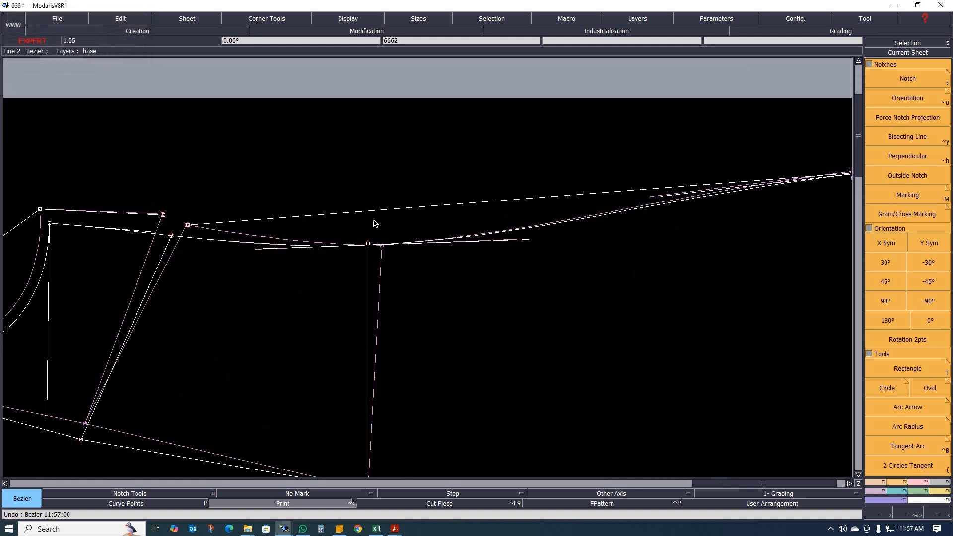
key(ctrl+z)
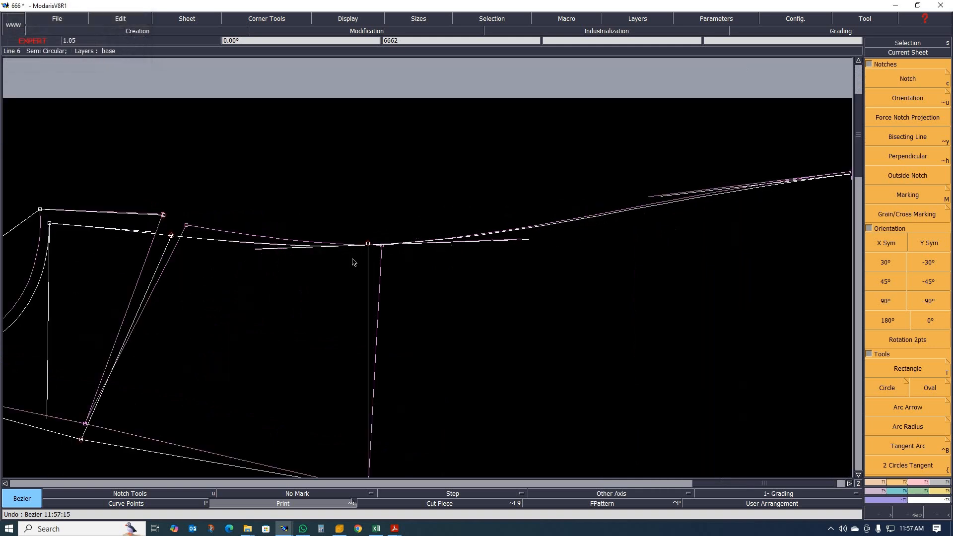
click(189, 225)
click(279, 236)
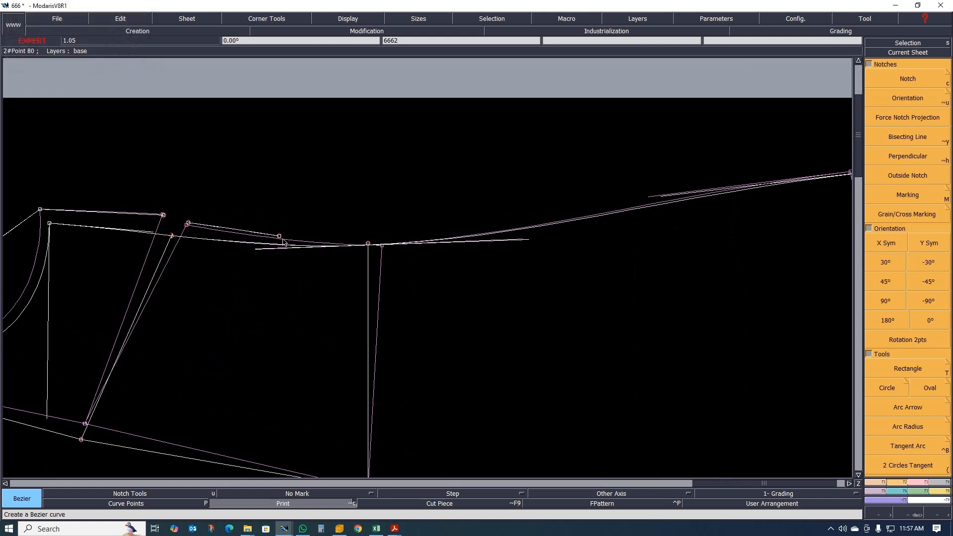
key(ctrl+z)
Draw a Bezier side curve from the side piece's outer corner through the vertical line's end to the reshaped hem corner.
scroll(191, 239, up, 1)
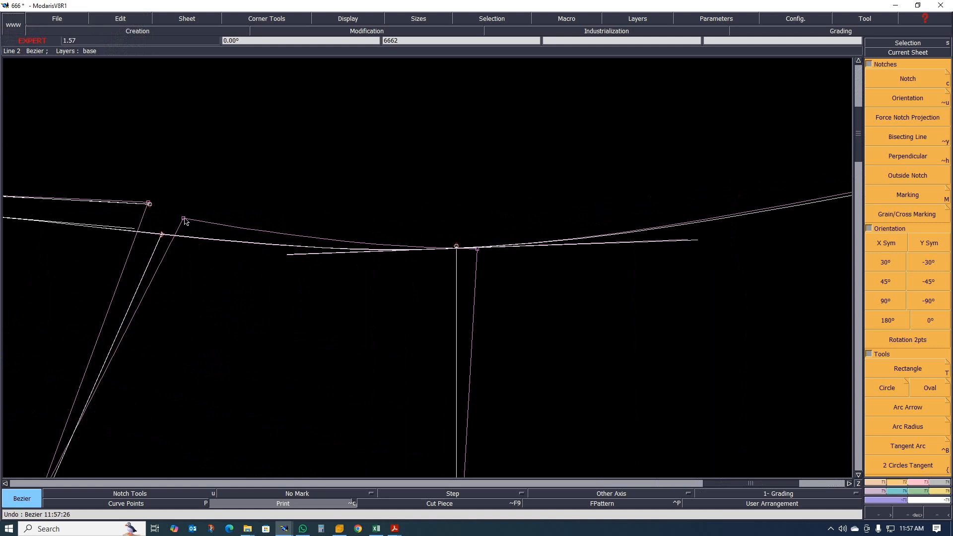
scroll(352, 223, down, 2)
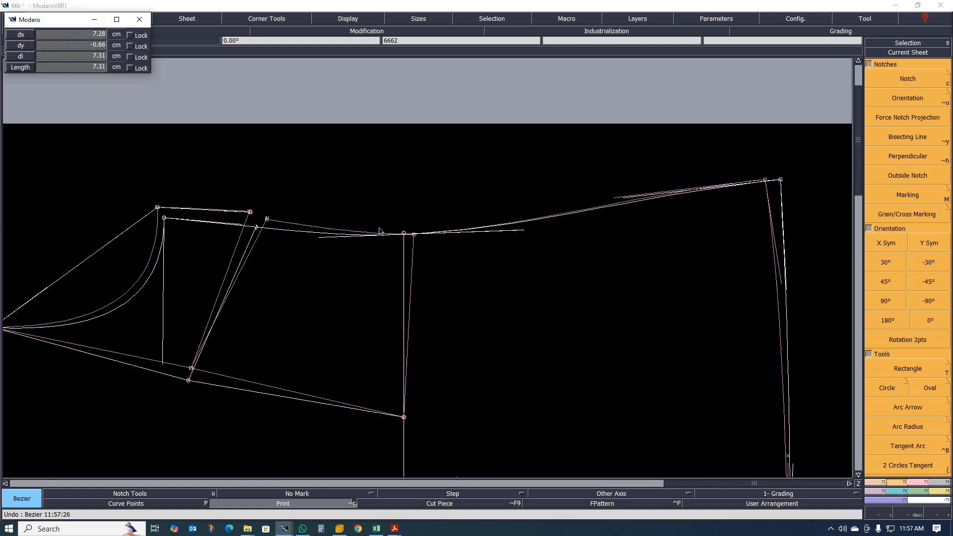
click(405, 235)
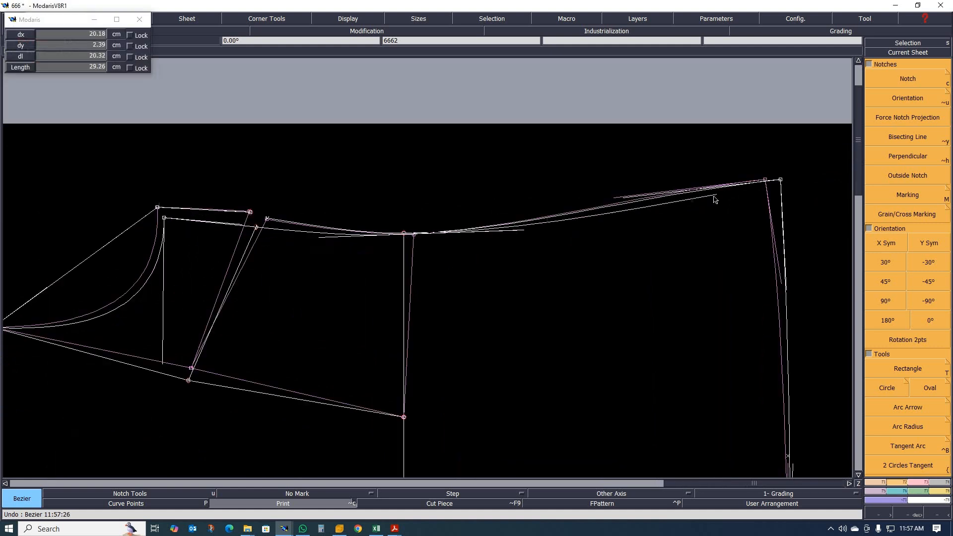
click(781, 180)
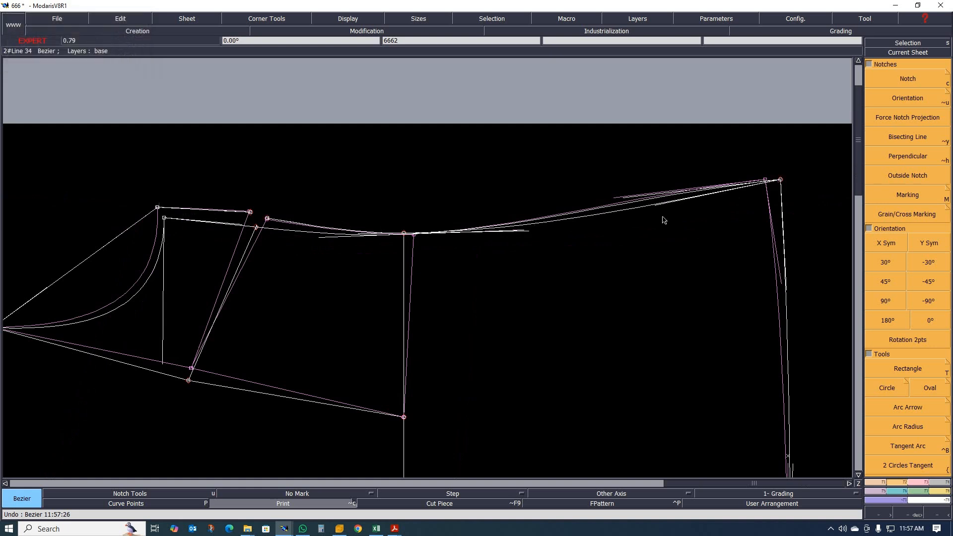
Delete the original side seam curve from the draft, leaving the new side curve.
scroll(651, 196, up, 2)
scroll(634, 230, down, 1)
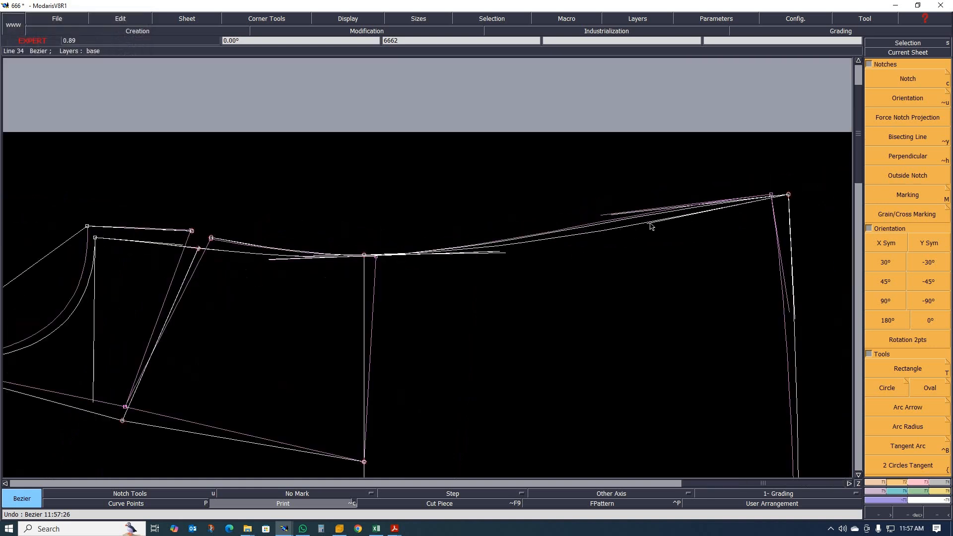
scroll(601, 225, up, 1)
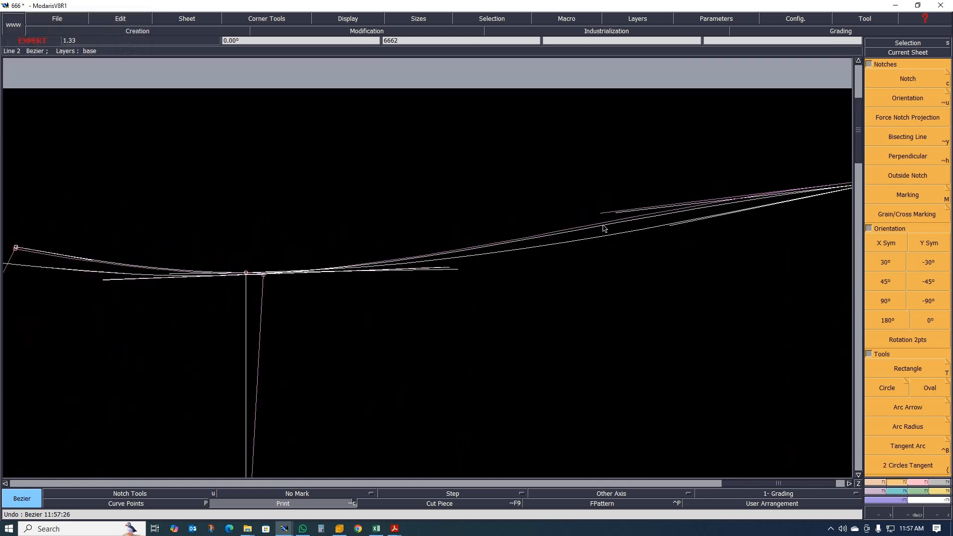
key(Delete)
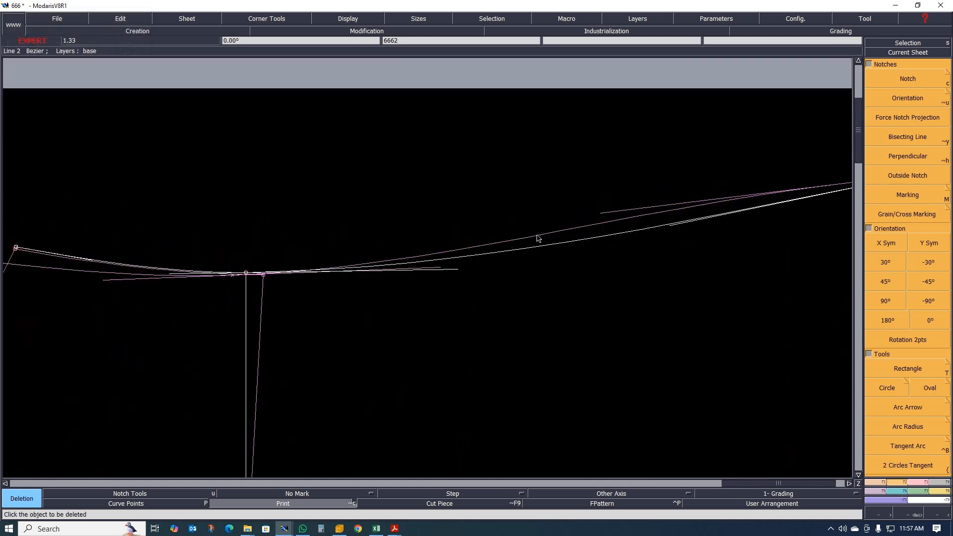
Reshape the new side curve's tangent handles so its hem section follows the printed reference outline.
key(r)
click(670, 224)
click(639, 206)
scroll(568, 227, down, 2)
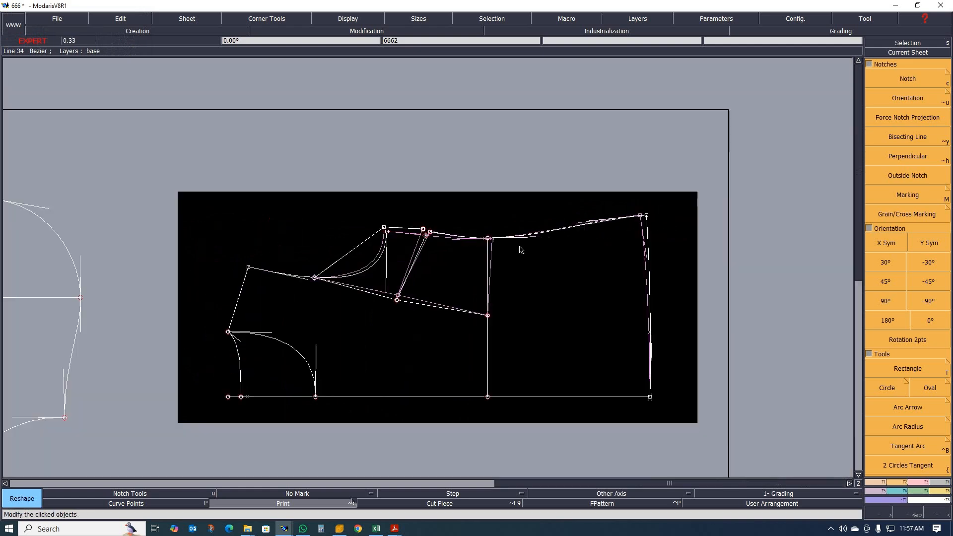
scroll(520, 249, up, 2)
scroll(402, 226, up, 1)
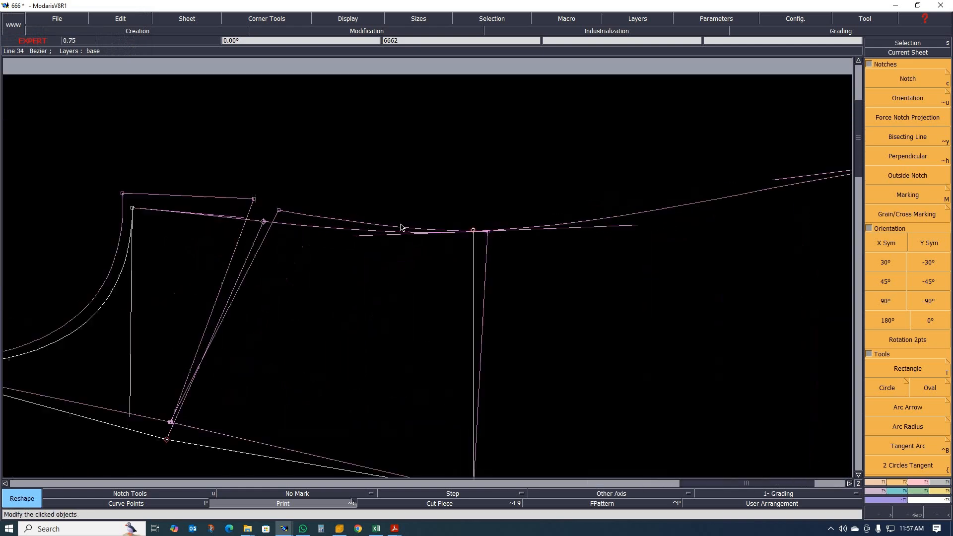
scroll(401, 227, down, 2)
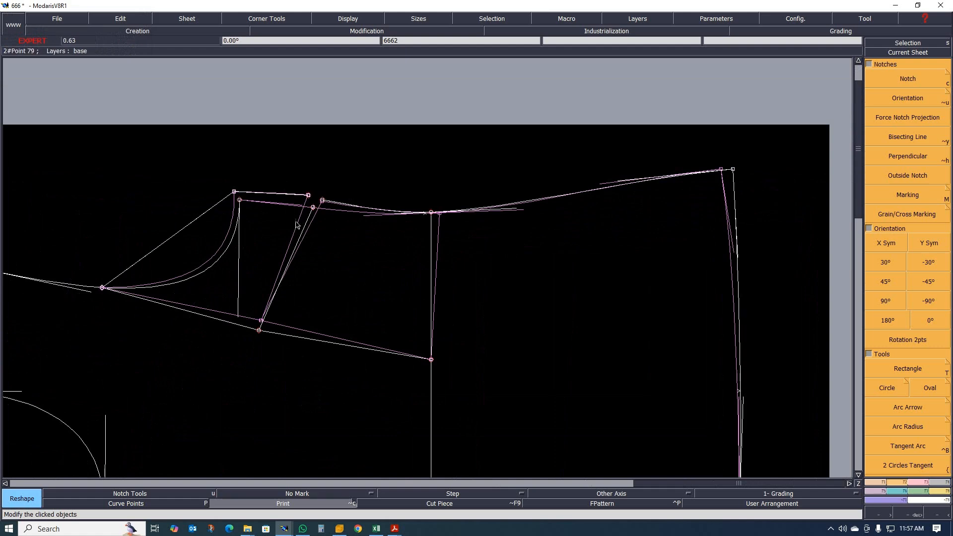
scroll(263, 233, up, 1)
scroll(278, 254, down, 1)
scroll(283, 268, up, 1)
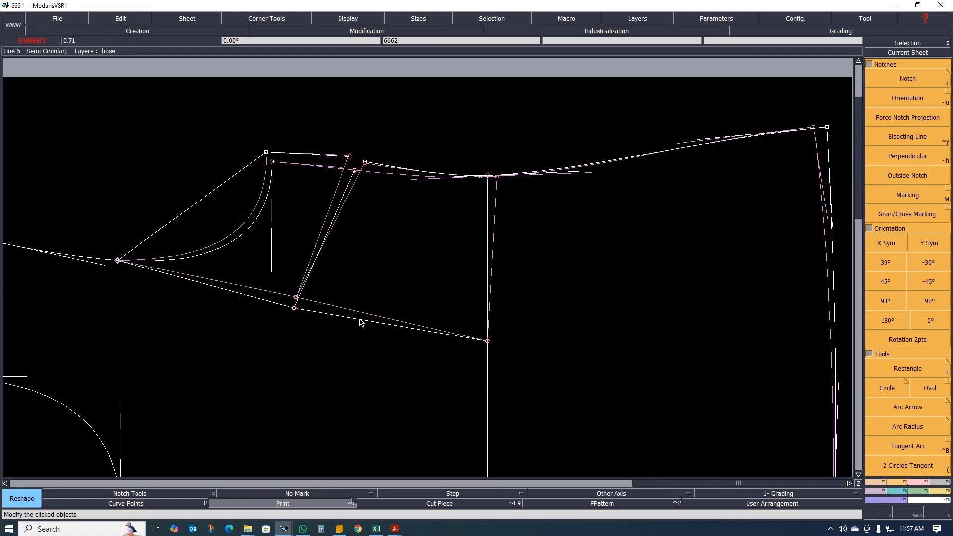
Delete the draft's two slanted lines along the pieces' inner edges and switch off the Print reference.
key(Delete)
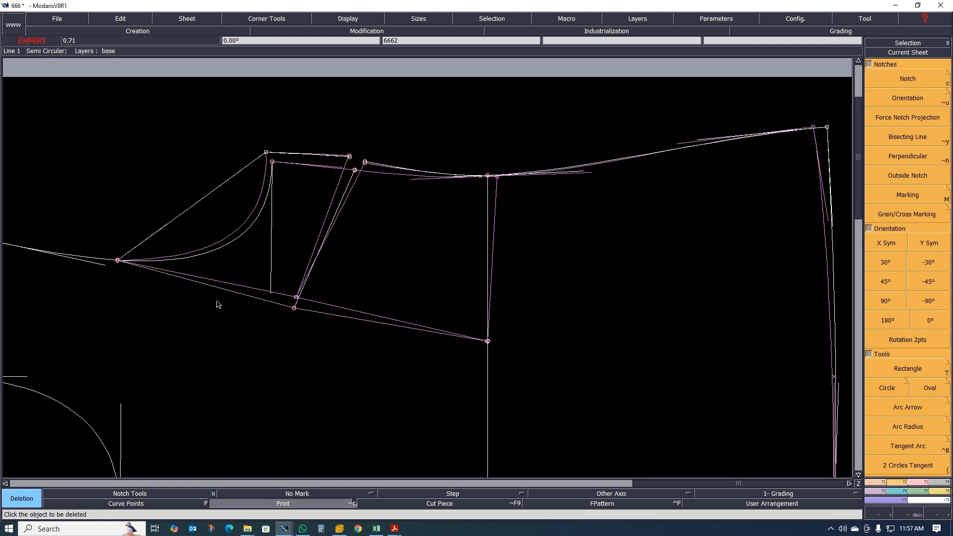
click(260, 493)
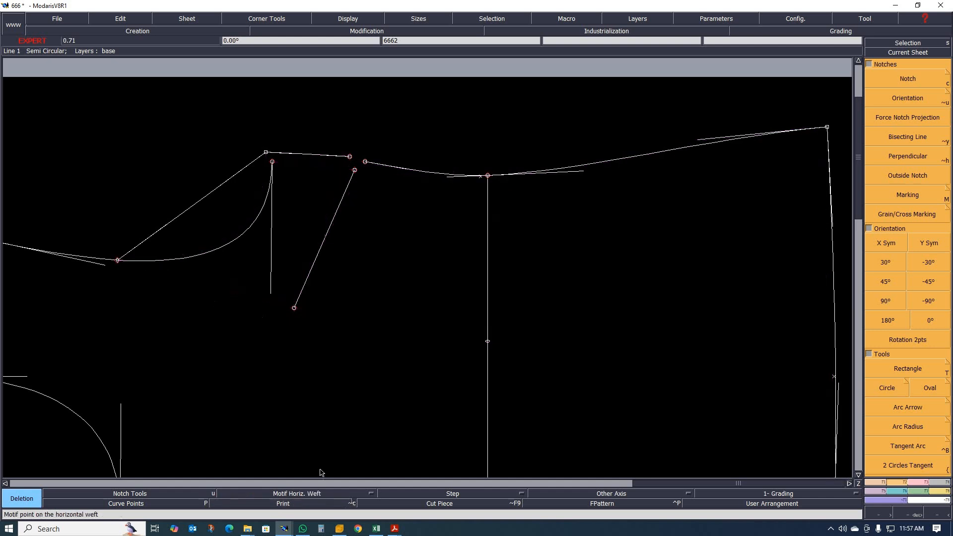
scroll(314, 349, down, 5)
scroll(317, 322, up, 6)
scroll(320, 298, down, 6)
scroll(258, 256, up, 6)
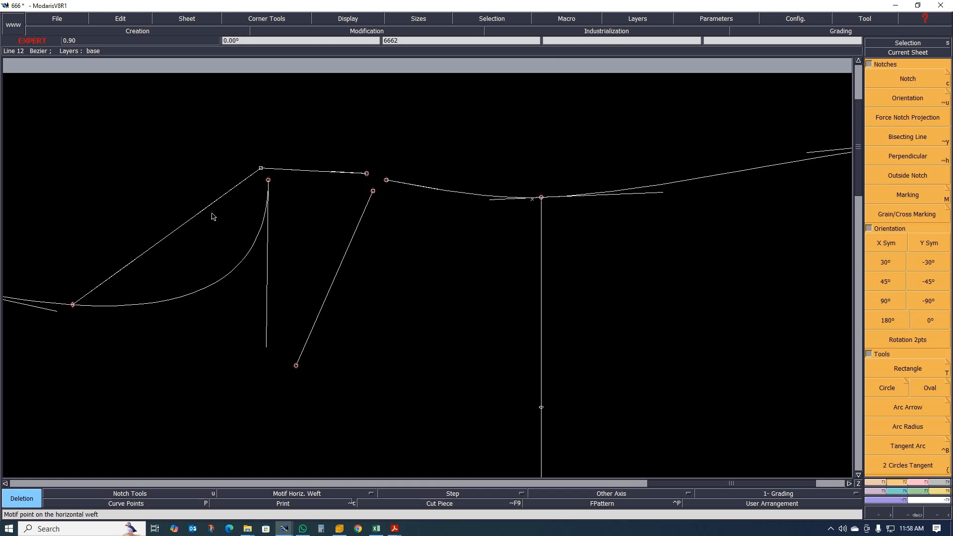
key(ctrl+z)
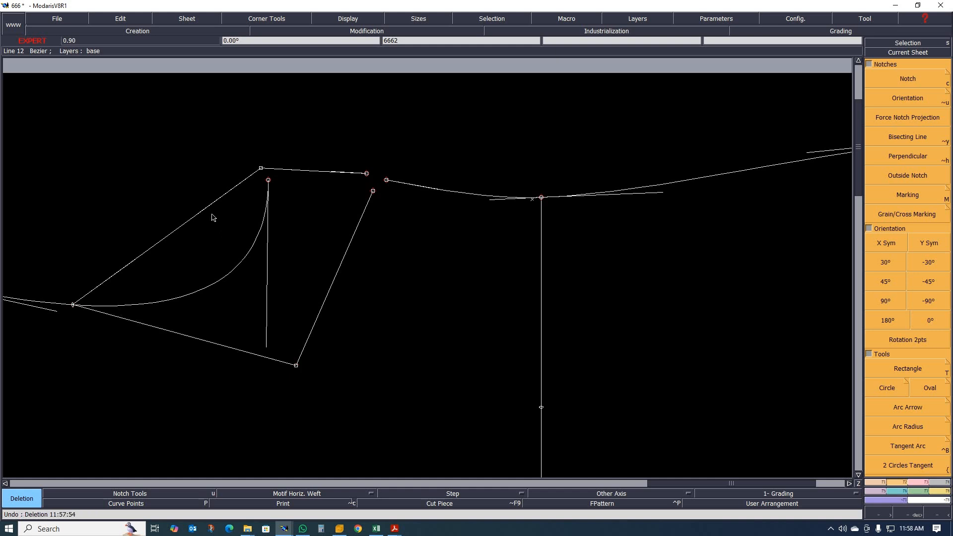
key(ctrl+y)
Reshape the new straight armhole line into a curve between the shoulder-side point and the underarm corner, adjusting both tangent handles to follow the original armhole.
key(r)
click(201, 215)
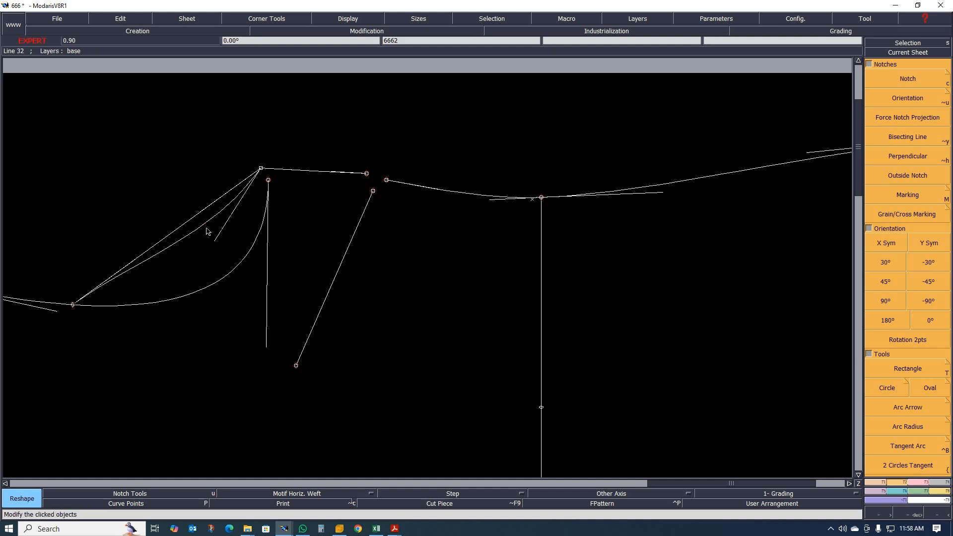
click(253, 296)
click(133, 268)
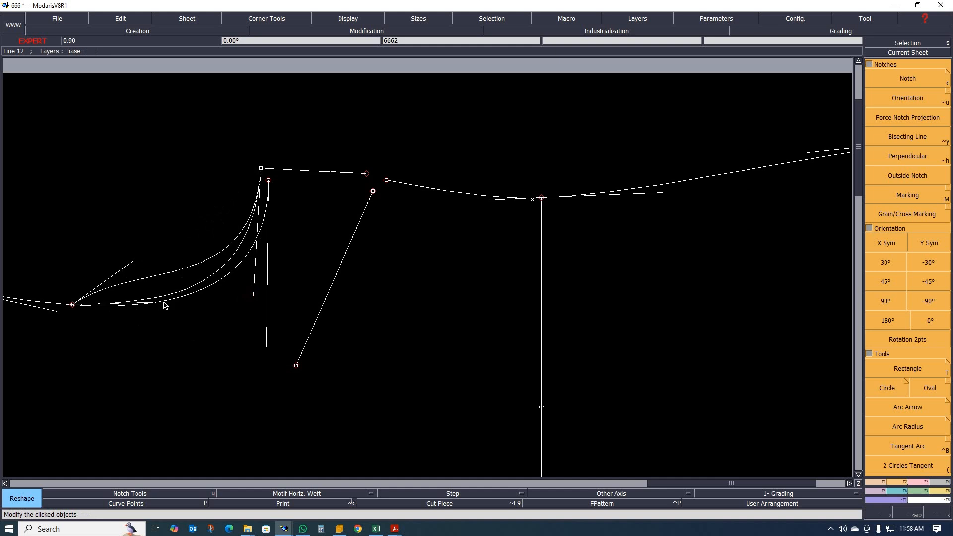
click(164, 301)
click(253, 291)
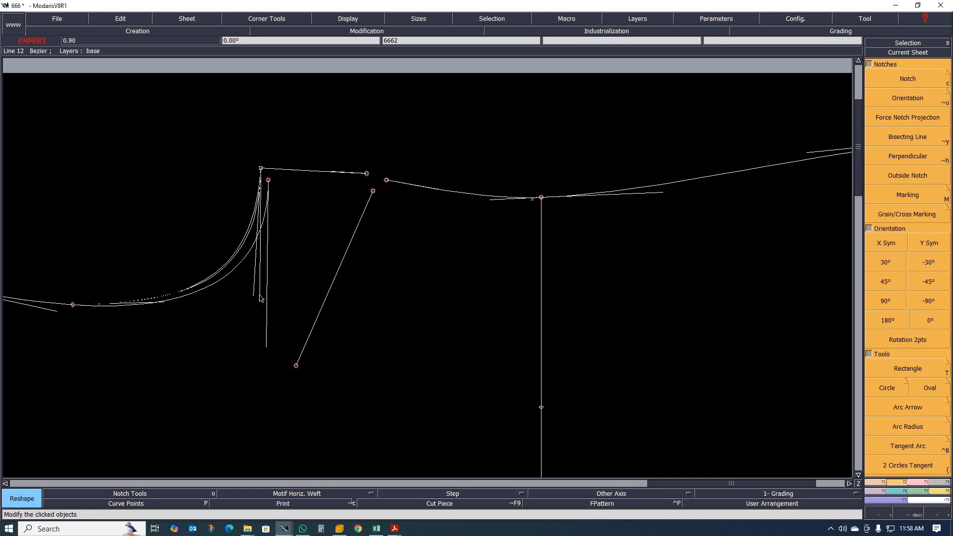
click(260, 297)
Delete the slanted line running from inside the bodice to the gap in the side outline.
scroll(187, 299, down, 1)
scroll(234, 268, up, 1)
scroll(234, 268, down, 2)
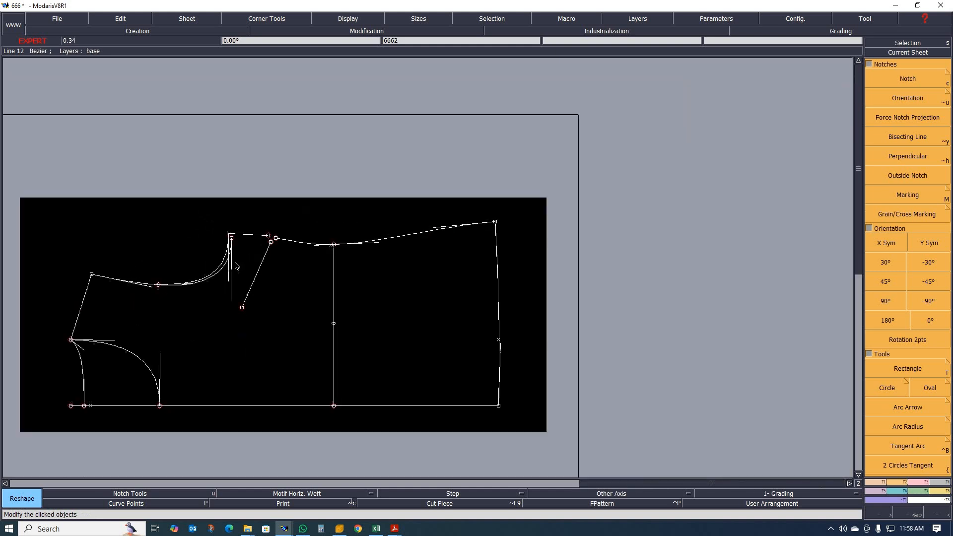
scroll(236, 276, up, 2)
scroll(317, 214, up, 3)
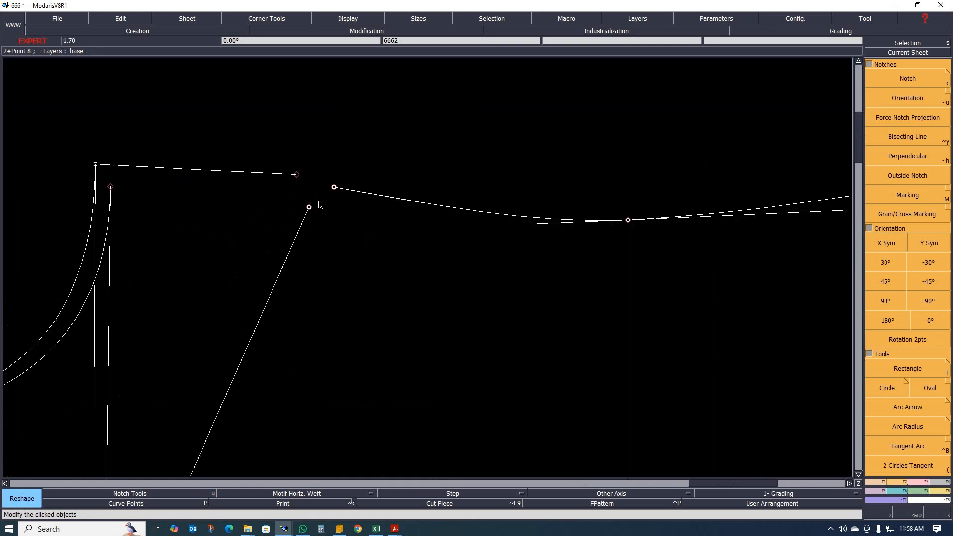
scroll(320, 204, down, 3)
scroll(293, 251, up, 2)
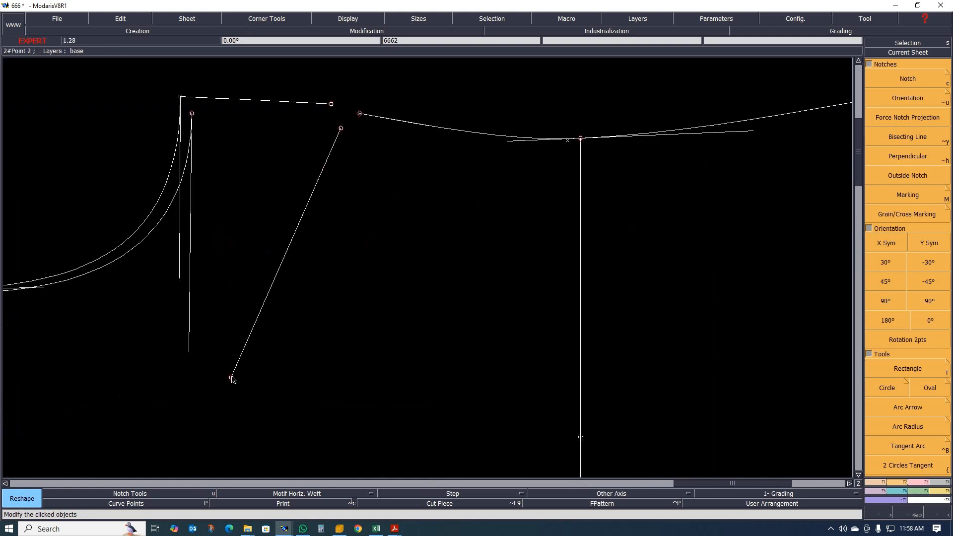
key(Delete)
click(260, 312)
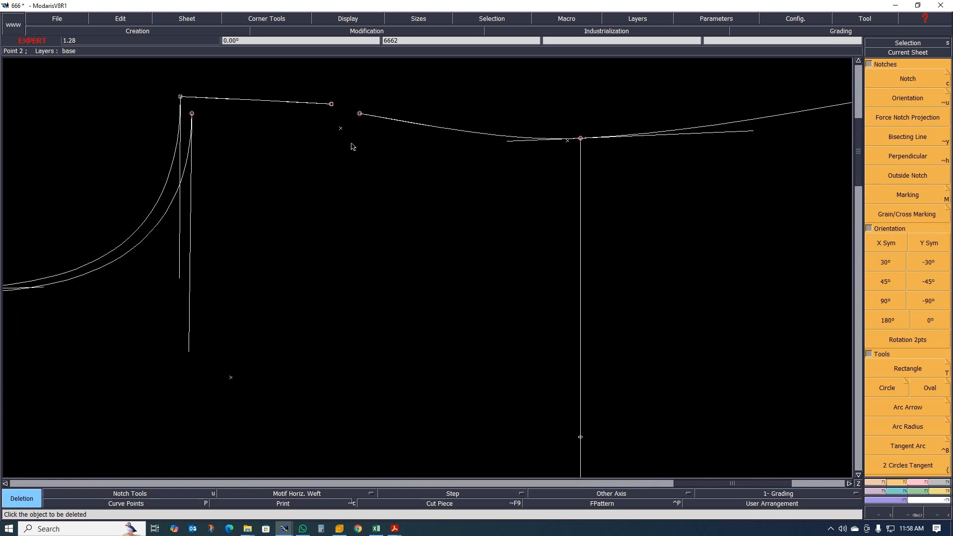
Draw two straight dart legs from the open ends of the side outline to the shared inner point.
key(i)
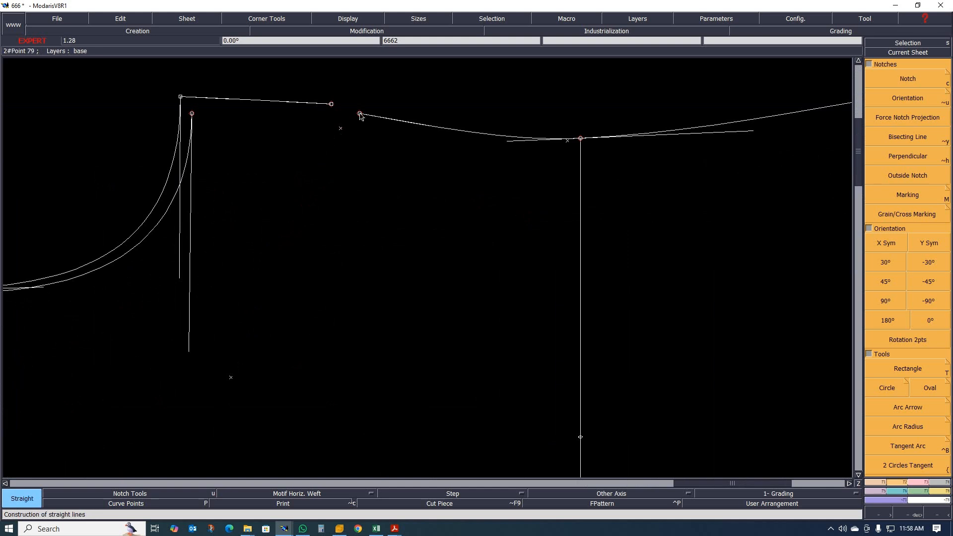
click(360, 113)
click(231, 377)
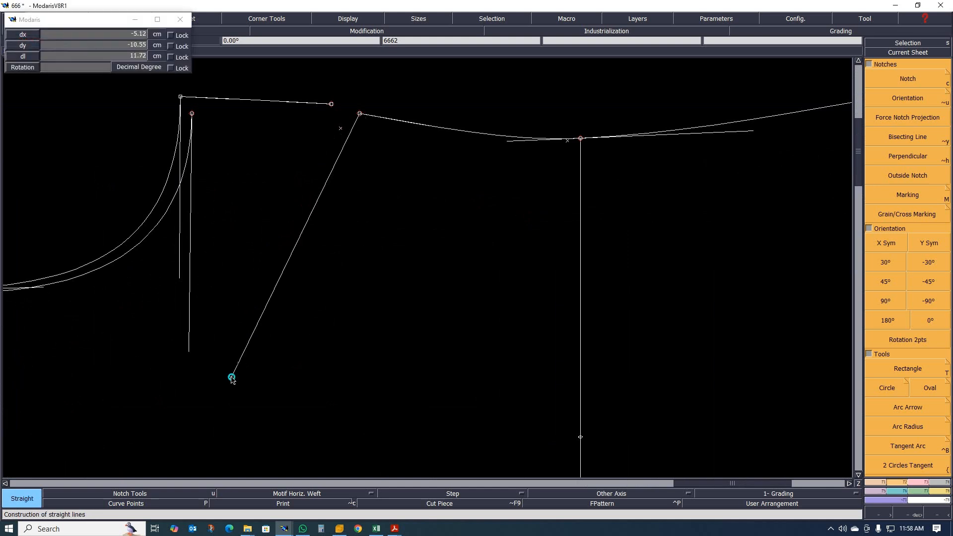
click(331, 104)
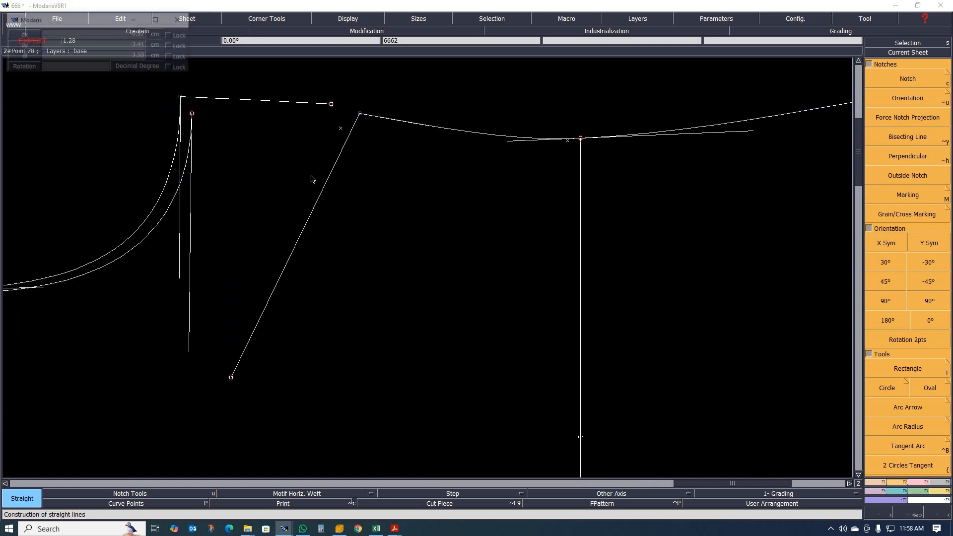
click(231, 377)
Measure the dart opening between the outer ends of the two legs.
scroll(231, 375, down, 1)
scroll(296, 268, up, 3)
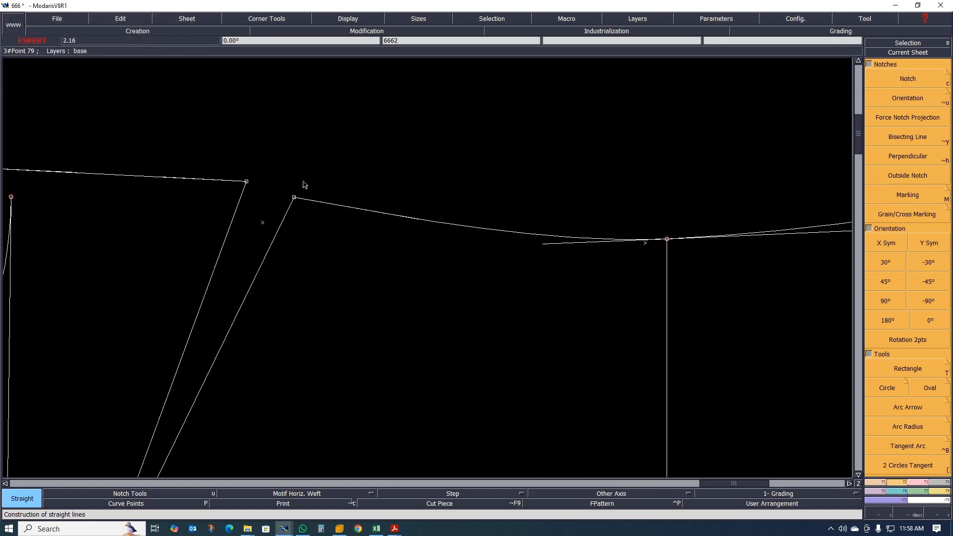
scroll(304, 184, down, 1)
scroll(292, 206, up, 2)
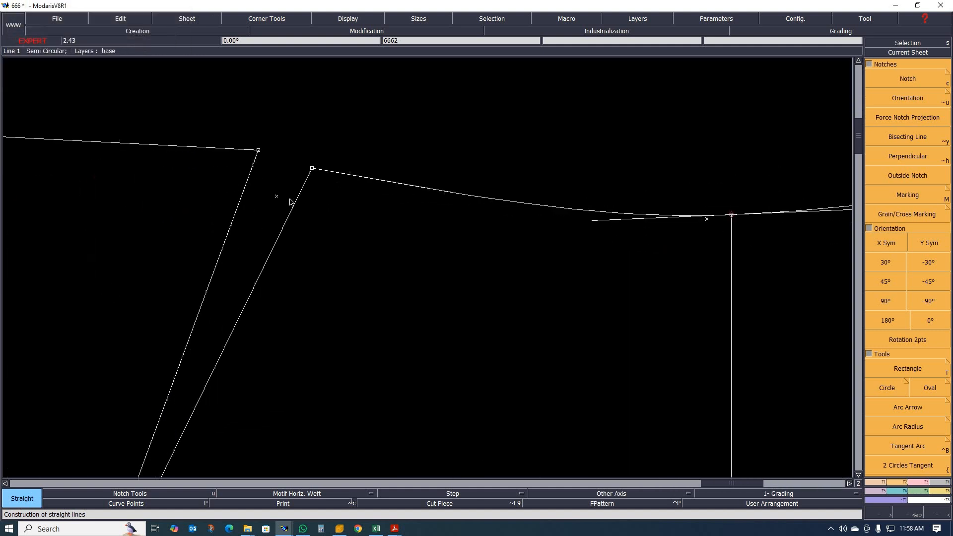
key(l)
click(258, 150)
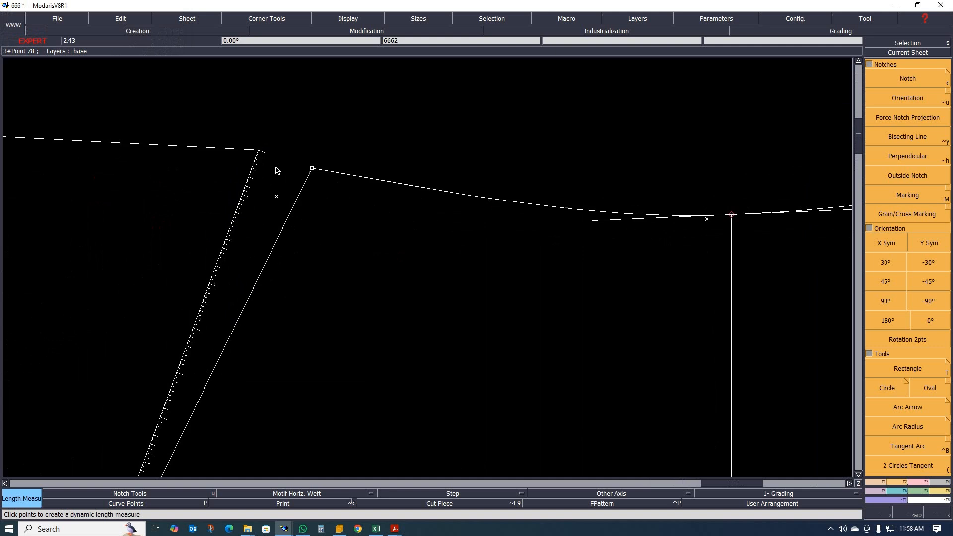
click(311, 168)
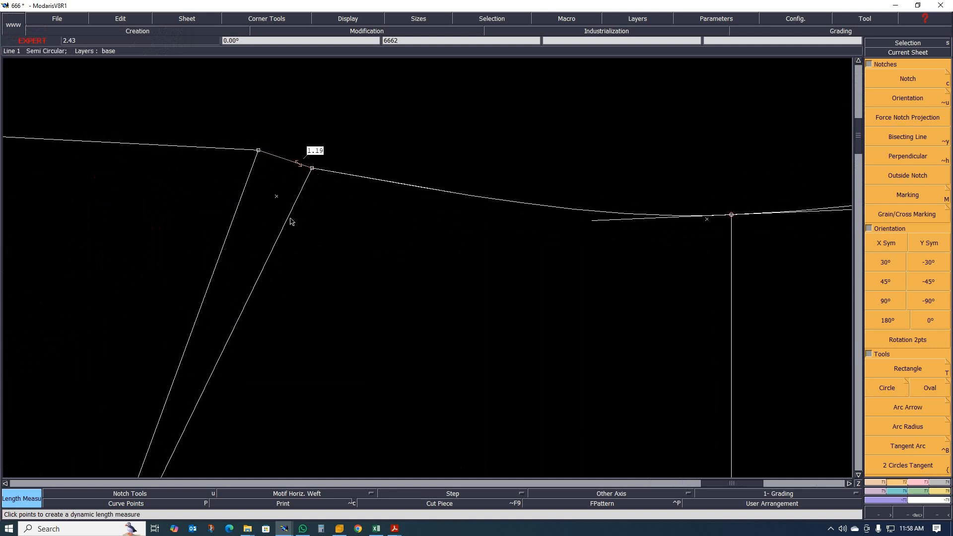
scroll(302, 210, up, 1)
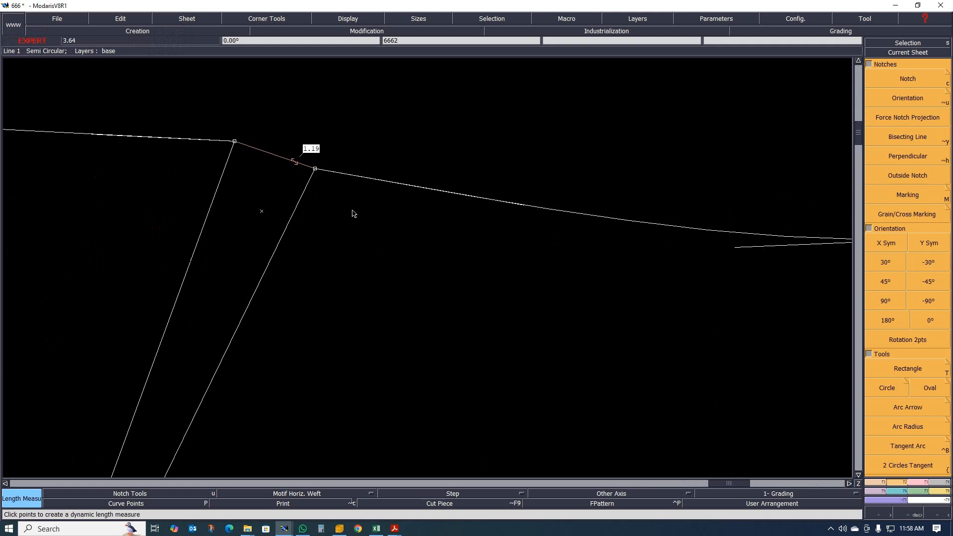
scroll(359, 218, down, 2)
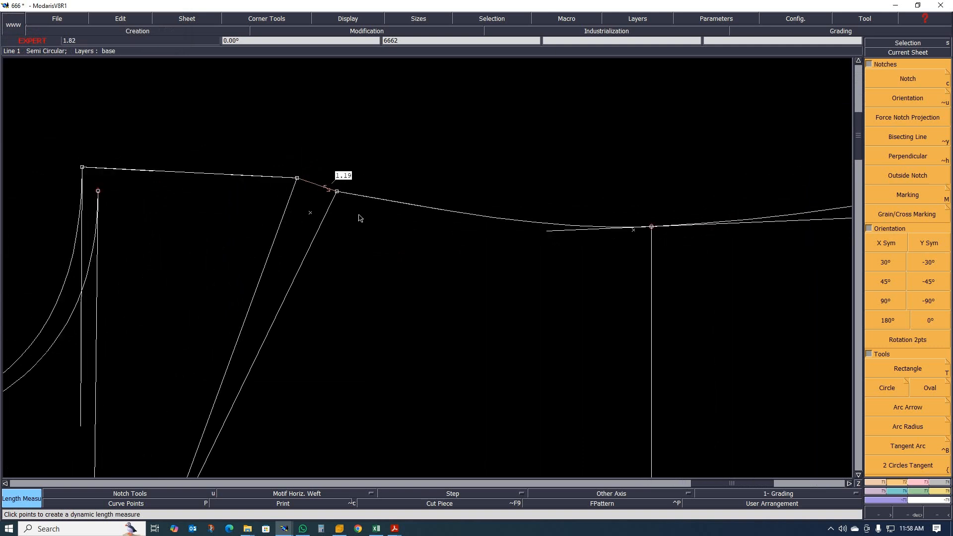
scroll(359, 219, up, 1)
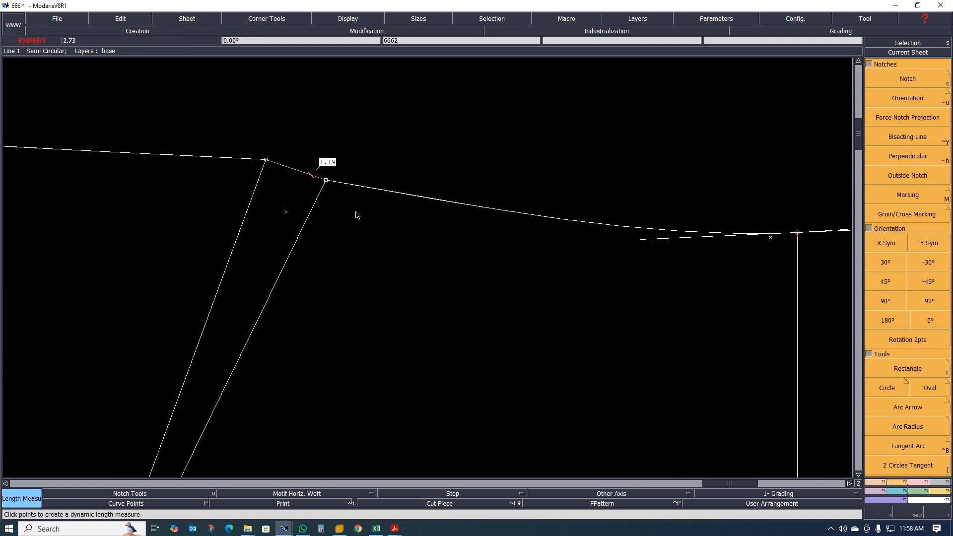
scroll(357, 215, down, 1)
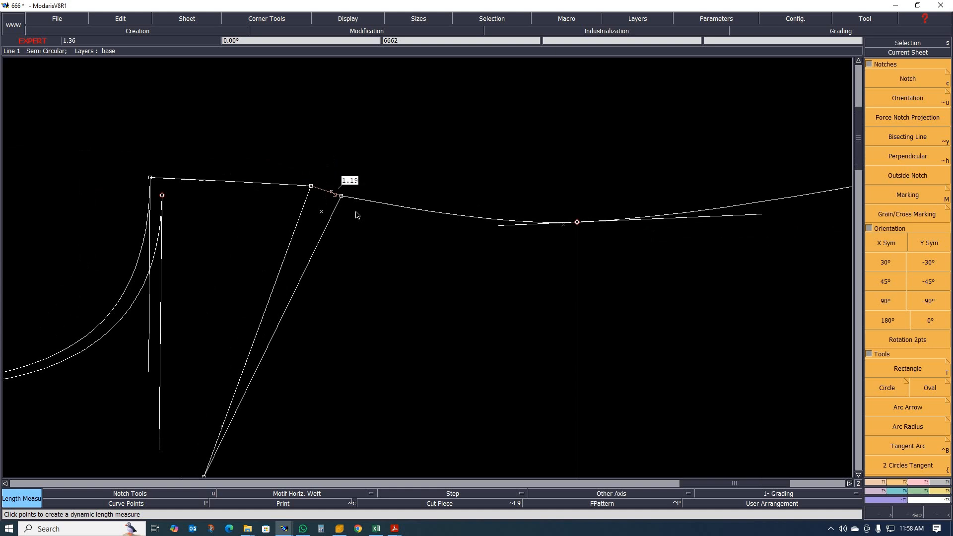
scroll(356, 214, up, 1)
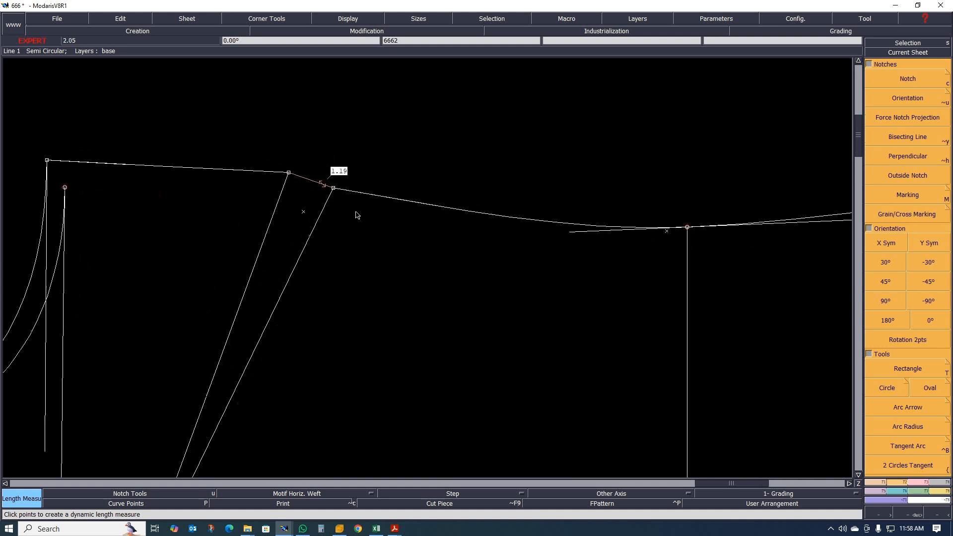
scroll(358, 215, down, 1)
scroll(366, 282, down, 2)
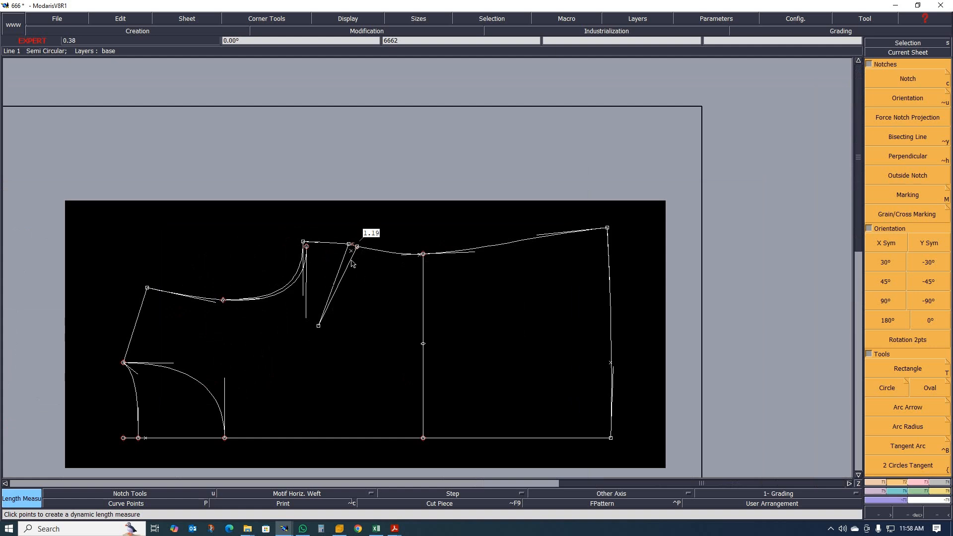
Undo the last straight dart leg.
key(ctrl+z)
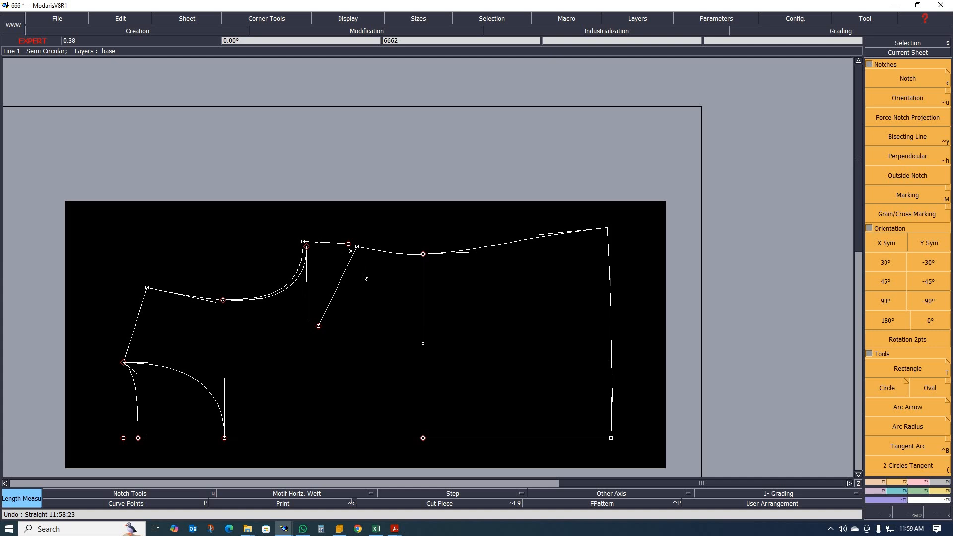
scroll(364, 276, up, 2)
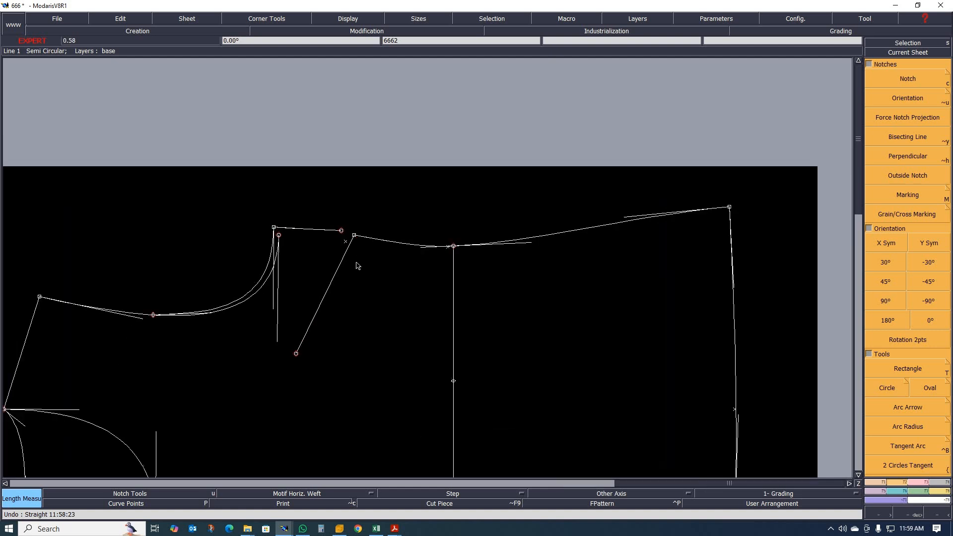
On the unaltered bodice draft sheet 6664, draw a straight line from the side curve's waist point to the matching point on the base line.
scroll(358, 266, down, 4)
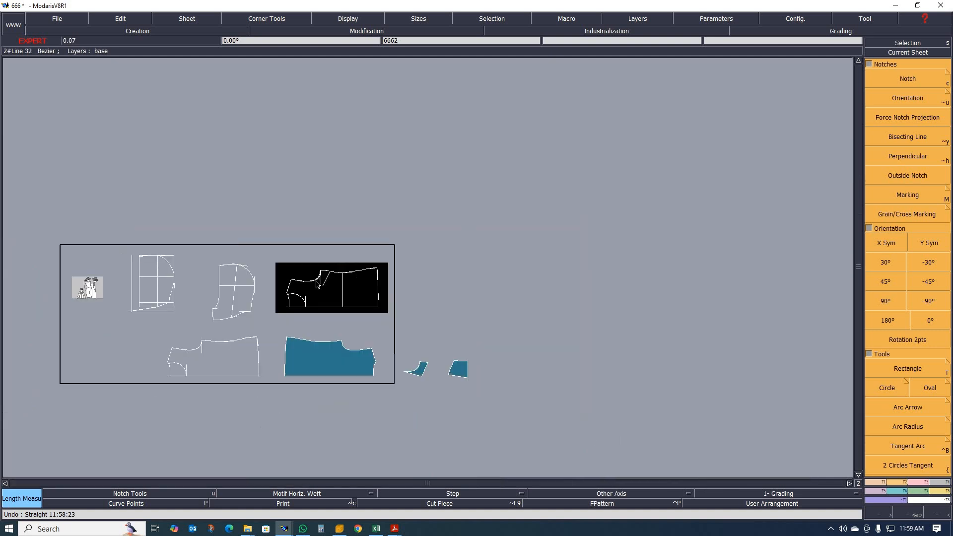
scroll(319, 305, up, 1)
scroll(270, 349, down, 1)
scroll(270, 348, up, 3)
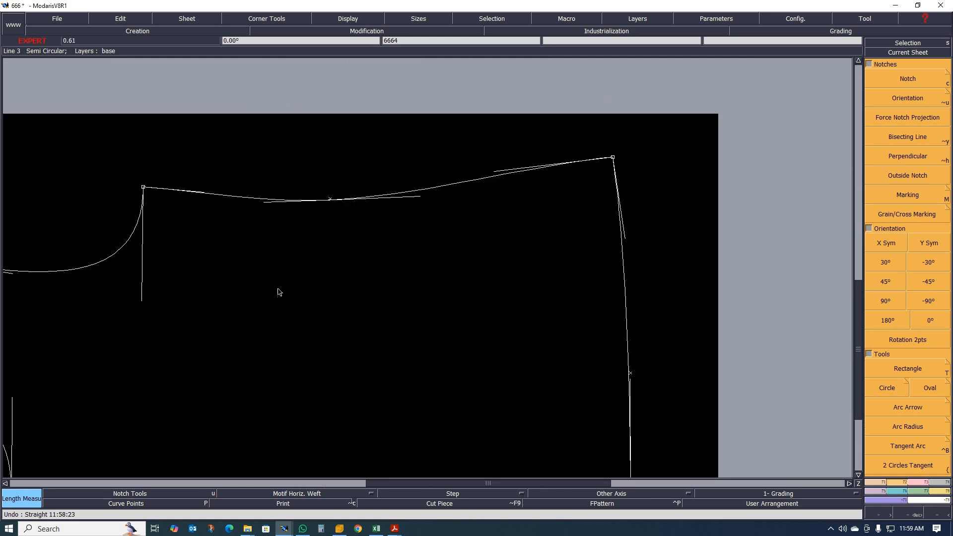
scroll(277, 291, down, 1)
scroll(336, 264, up, 2)
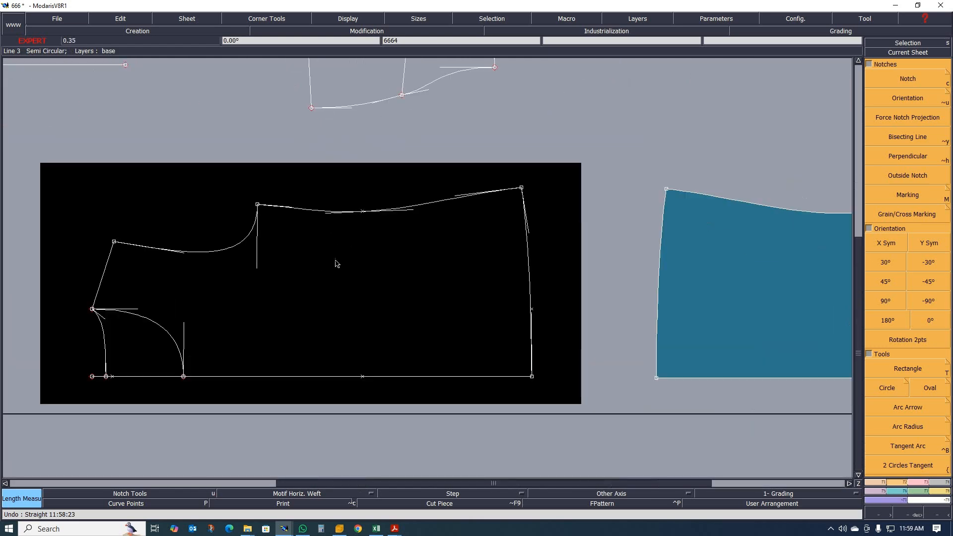
key(2)
click(363, 211)
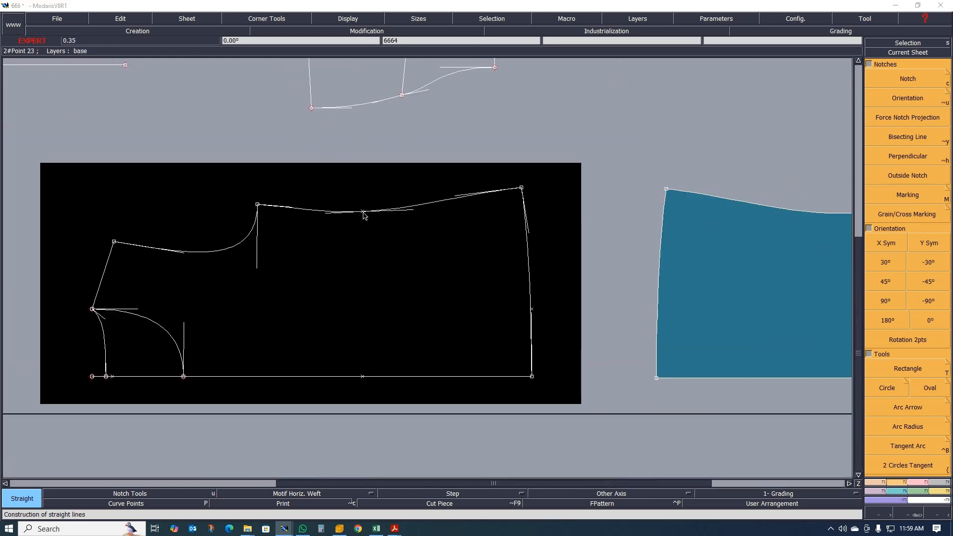
click(361, 376)
Make a copy of the bodice draft sheet 6664 with its new waist line and recentre on the sheet.
scroll(293, 308, down, 3)
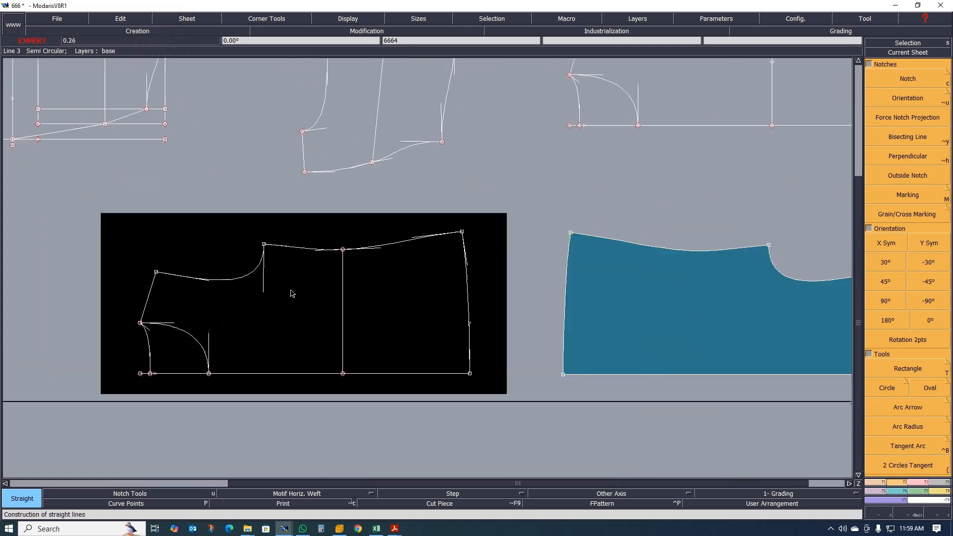
scroll(298, 266, up, 2)
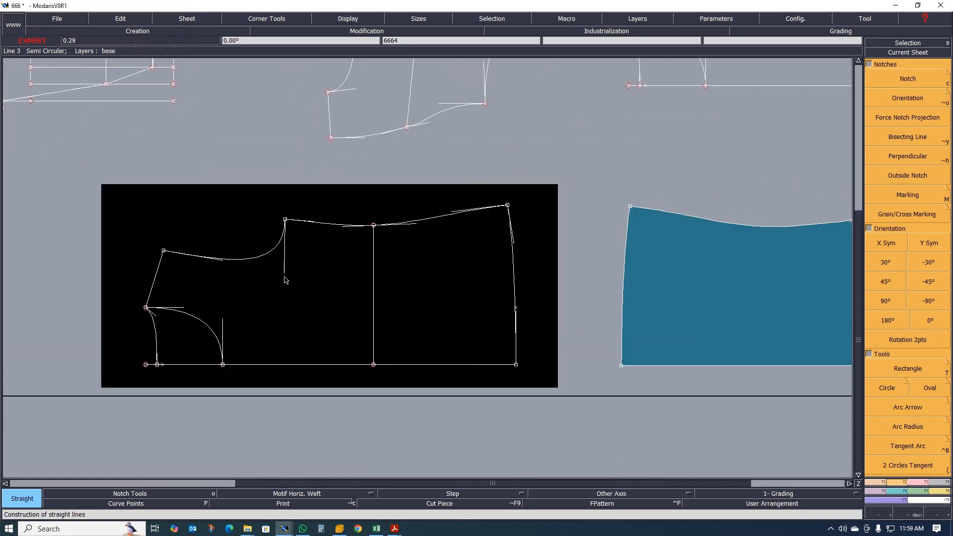
key(x)
click(265, 297)
click(483, 307)
key(Home)
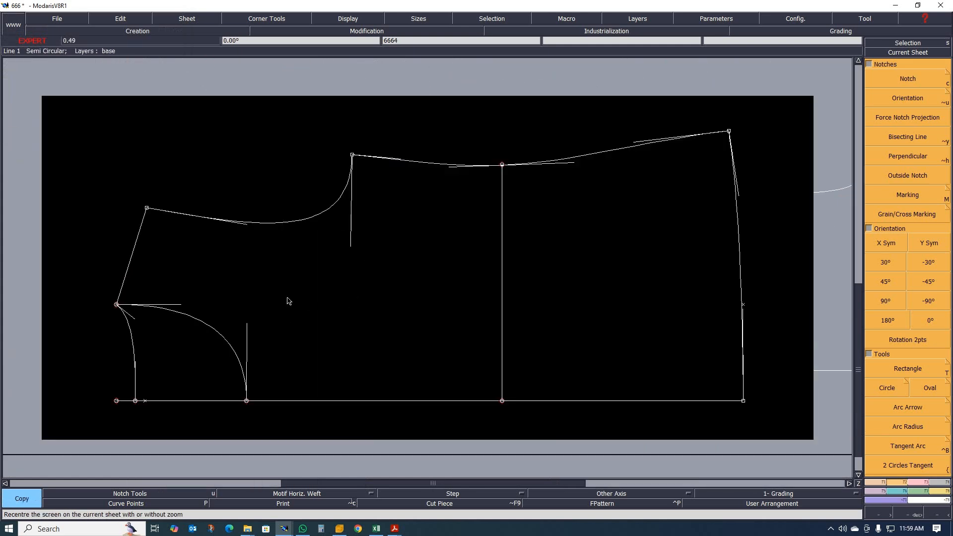
Place a developed point on the side curve about 6 cm from the underarm corner and insert it into the curve.
scroll(317, 228, down, 3)
scroll(382, 233, up, 2)
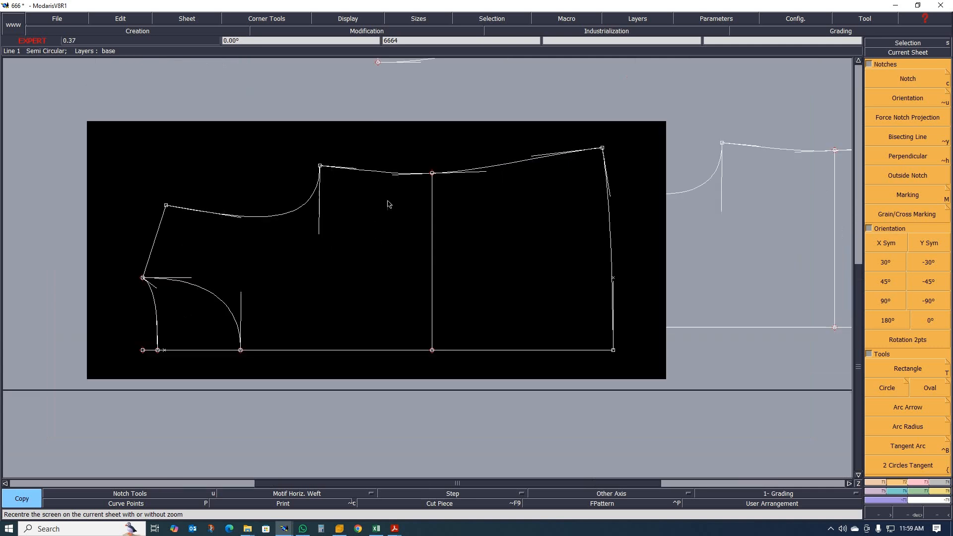
key(d)
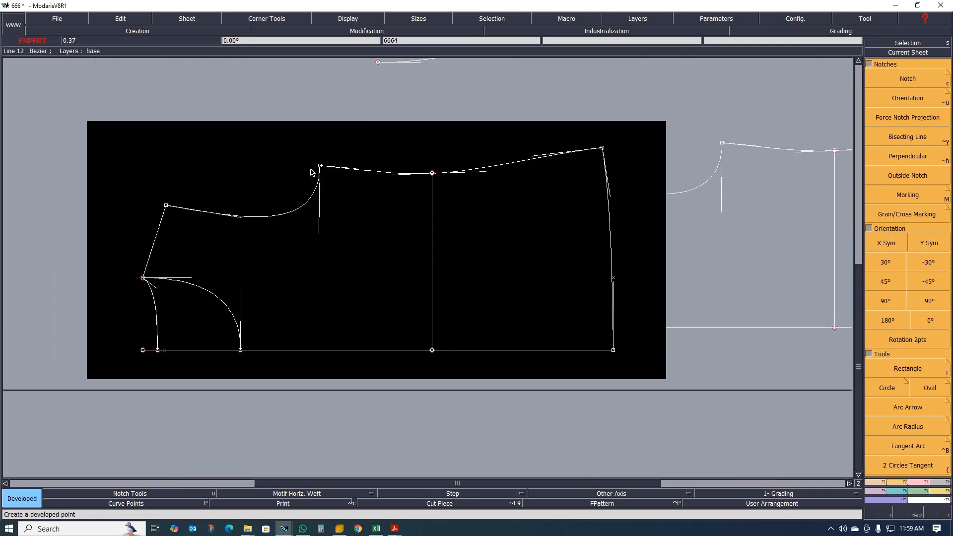
click(320, 165)
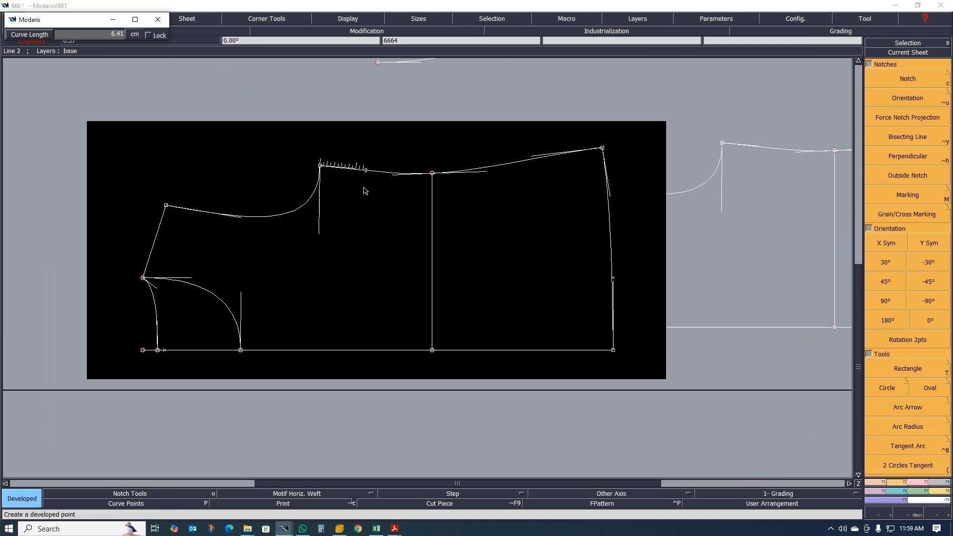
click(365, 199)
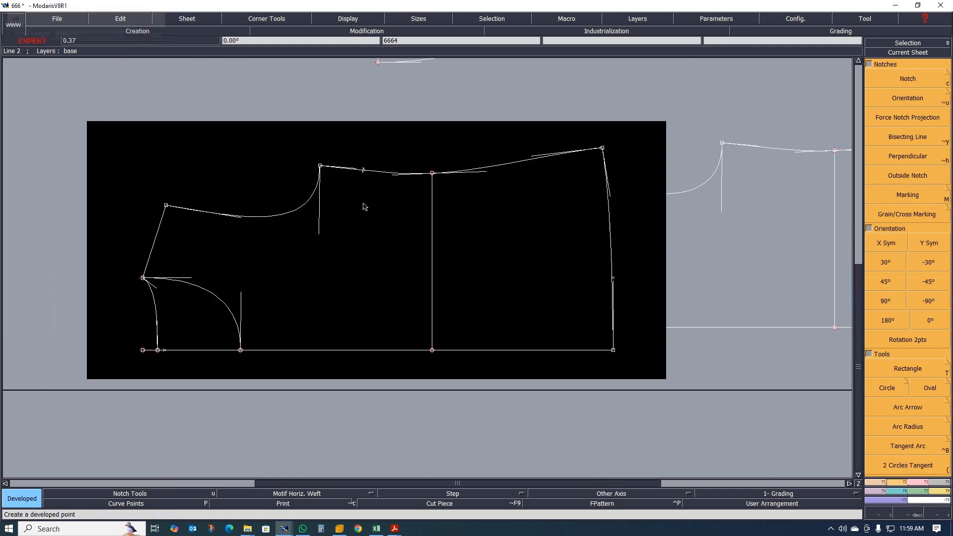
key(i)
click(365, 170)
Draw a straight dart leg from the inserted side-curve point to a dart point inside the bodice below the armhole.
scroll(351, 210, down, 2)
scroll(357, 191, up, 2)
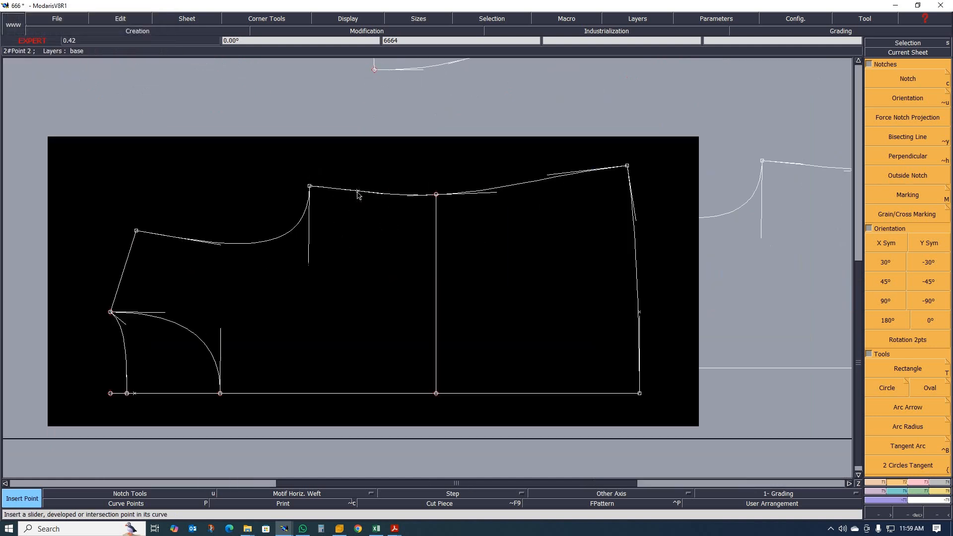
key(l)
click(358, 192)
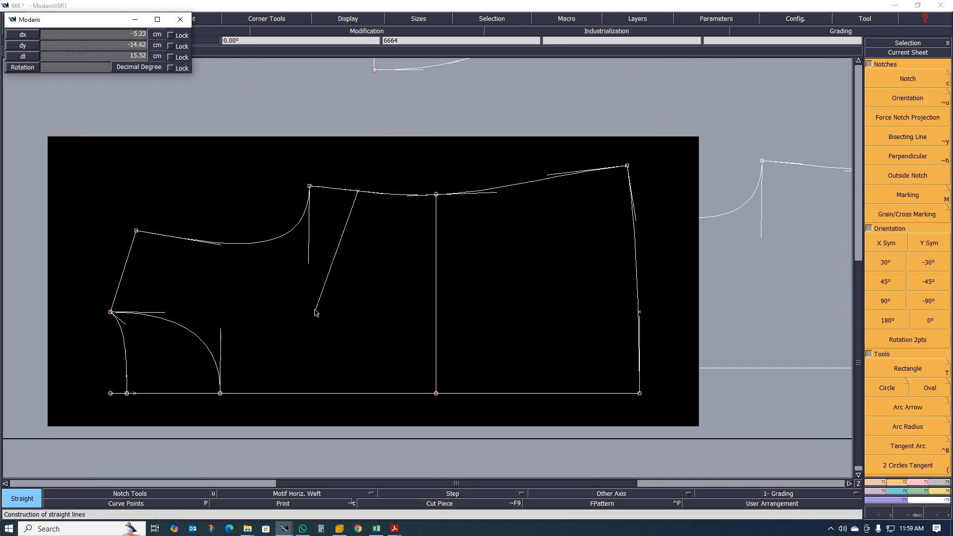
click(321, 272)
scroll(314, 270, down, 1)
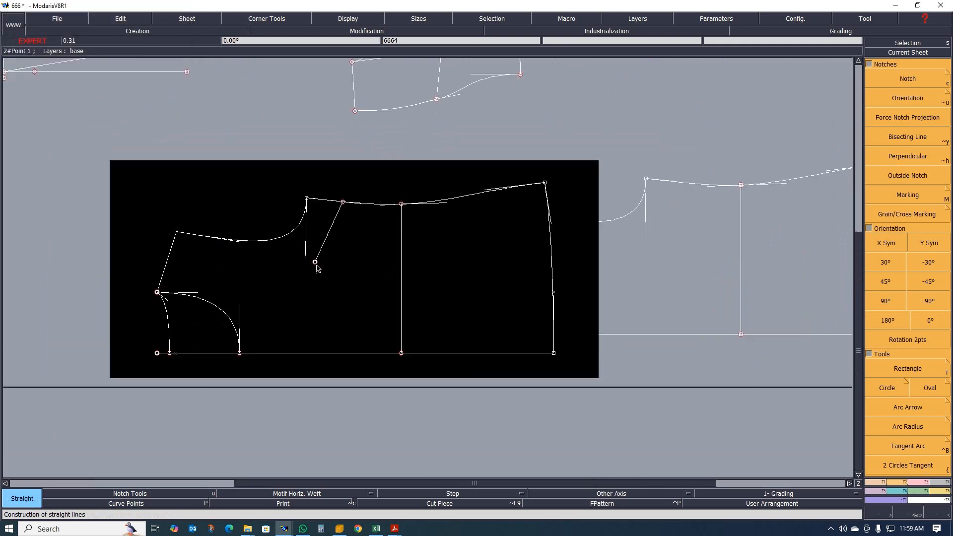
From the dart point, draw a straight line about 14 cm long to the waist line and another to the outer shoulder corner.
click(314, 263)
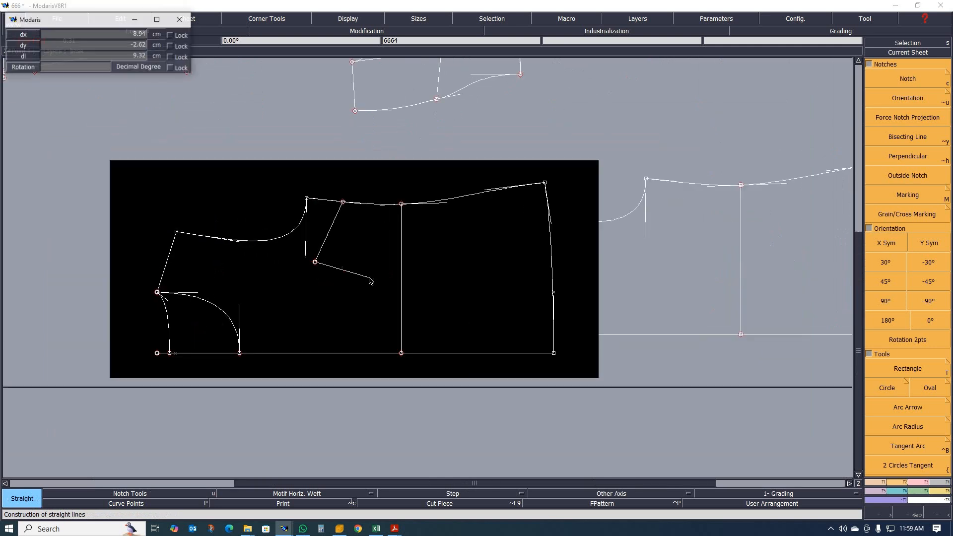
click(402, 274)
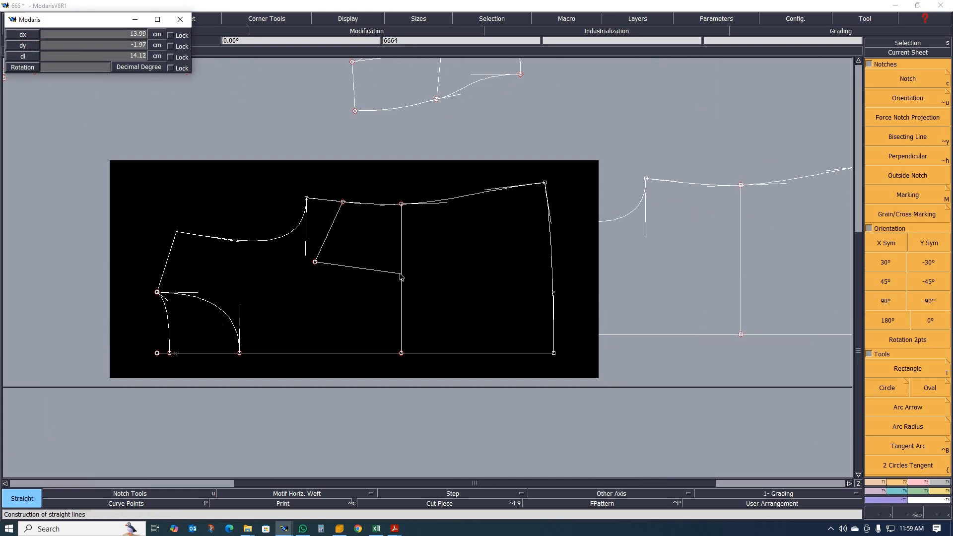
click(314, 263)
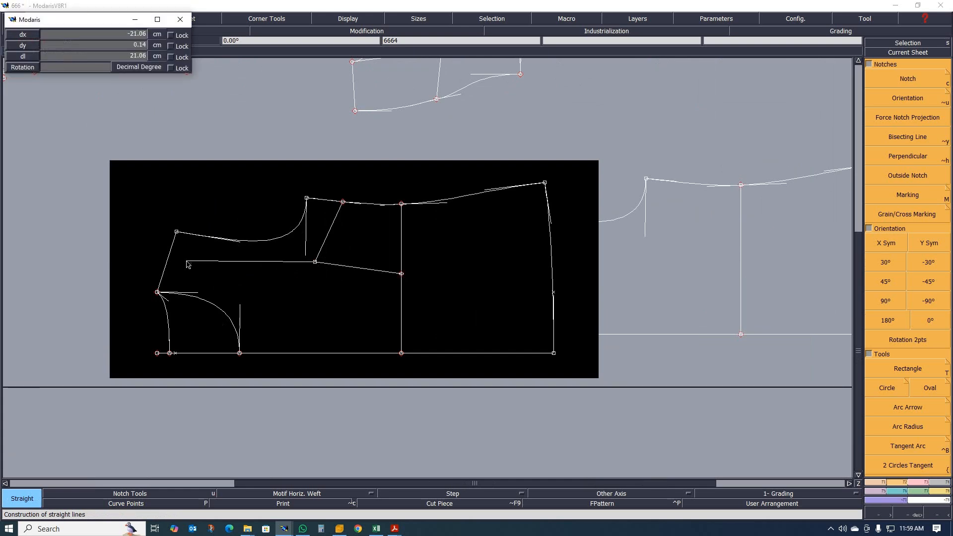
click(177, 232)
Extract the armhole section and the side section of draft 6664 as separate seam pieces and arrange all the sheets.
scroll(232, 270, down, 3)
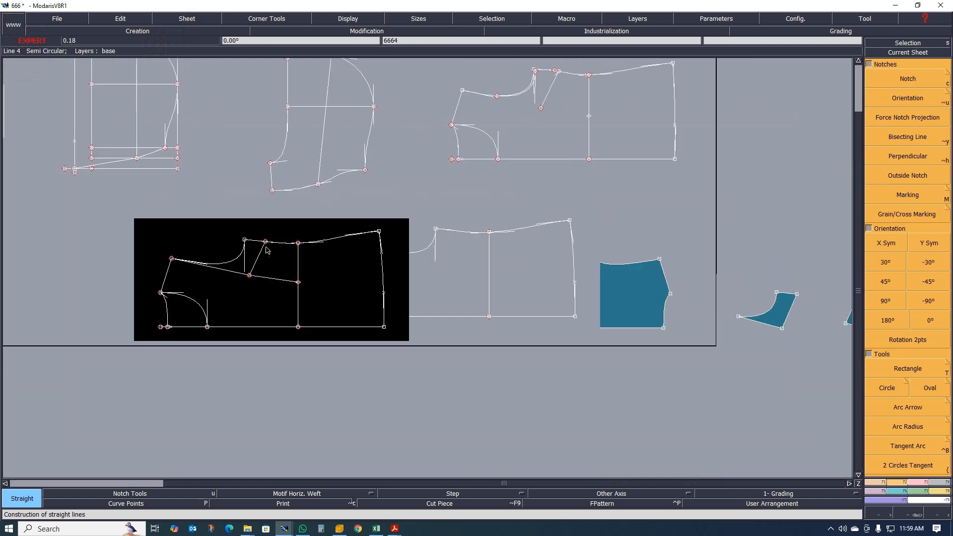
scroll(265, 249, up, 2)
scroll(194, 269, up, 2)
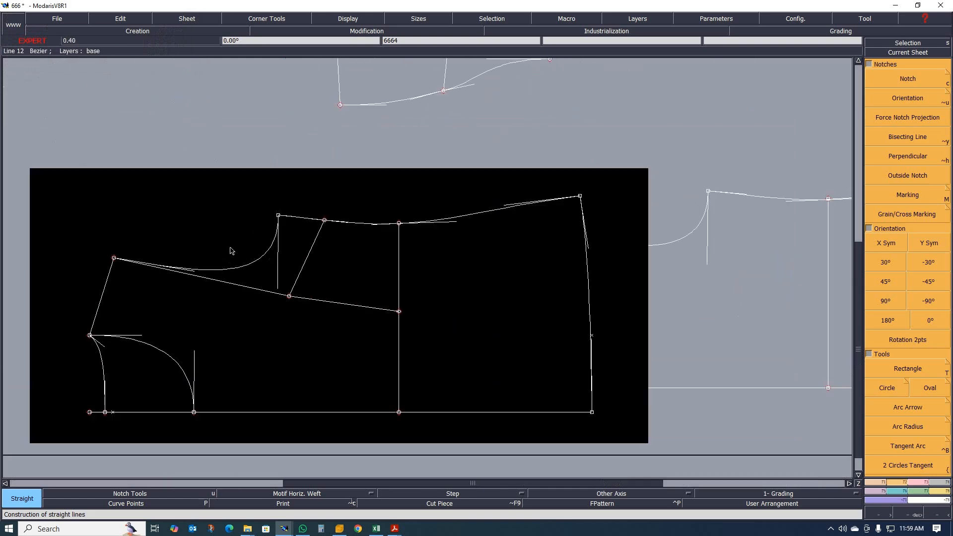
scroll(246, 274, down, 2)
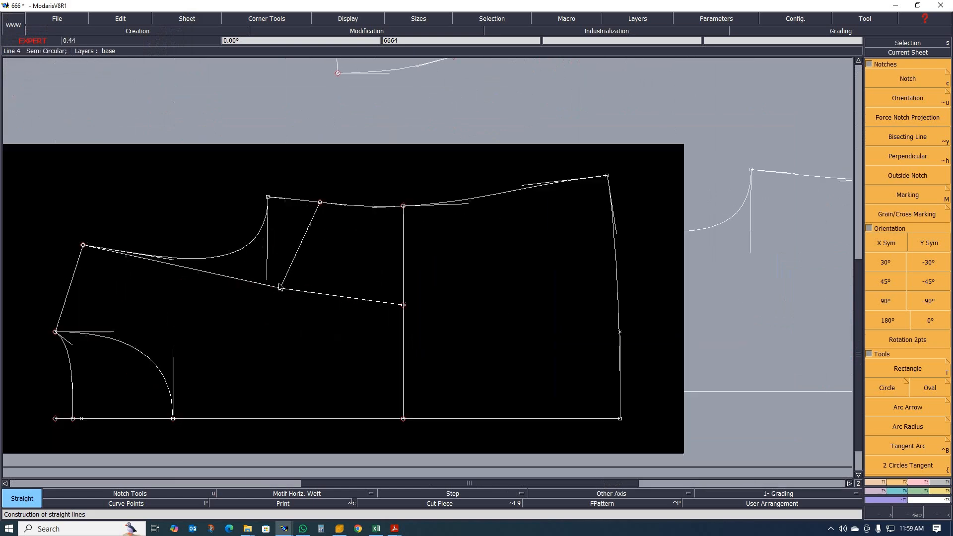
scroll(261, 295, up, 3)
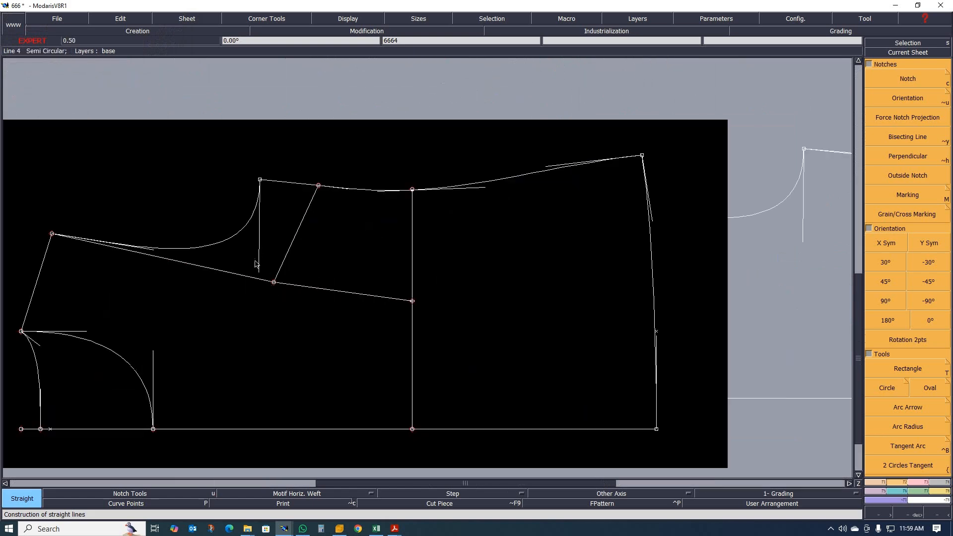
key(shift+s)
click(337, 247)
click(265, 245)
key(8)
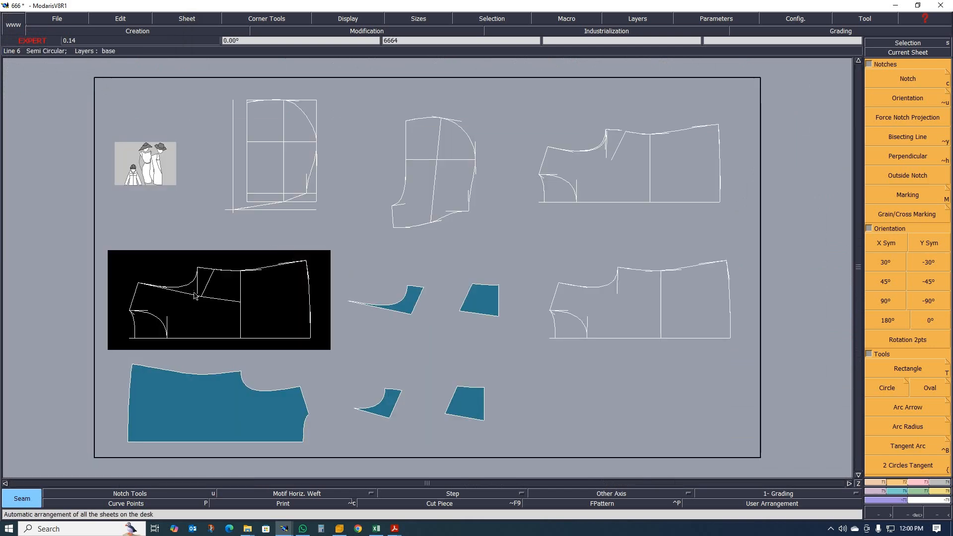
Marry the new armhole piece onto draft 6664, matching its pointed tip to the outer shoulder corner.
scroll(188, 293, up, 1)
scroll(494, 312, up, 1)
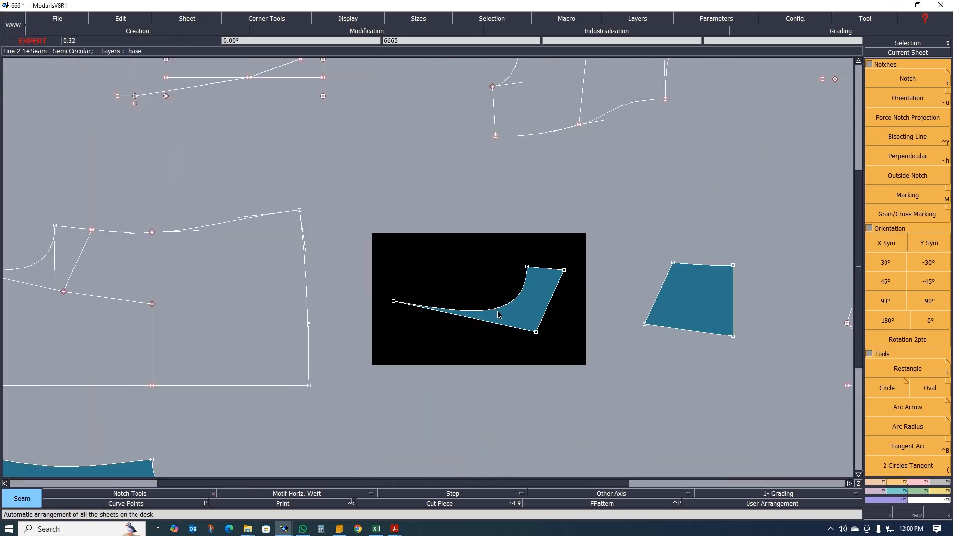
key(m)
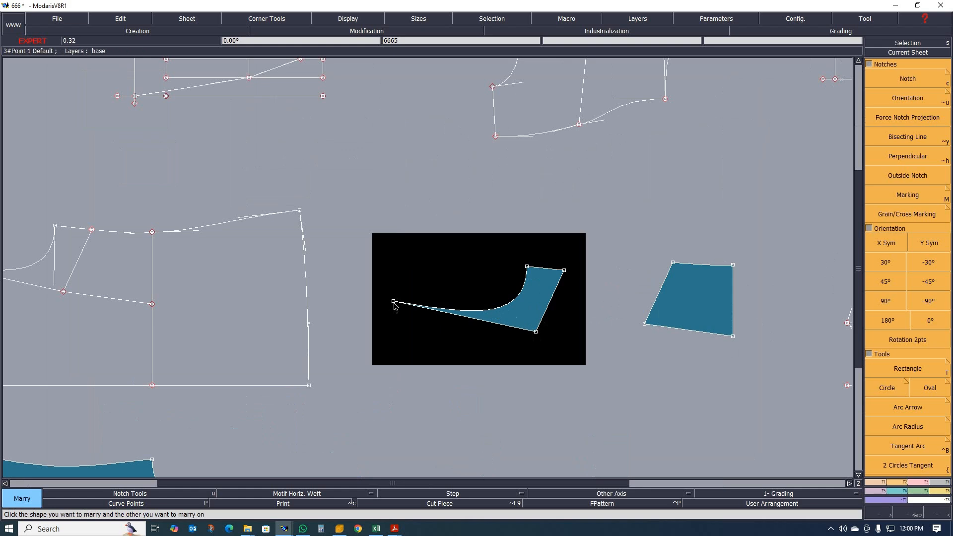
scroll(468, 297, down, 2)
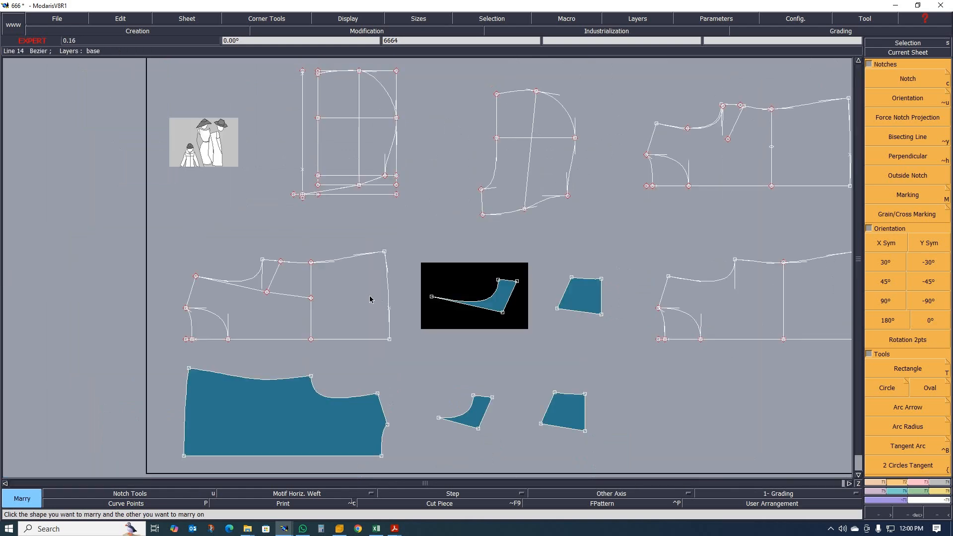
scroll(372, 297, up, 1)
click(462, 299)
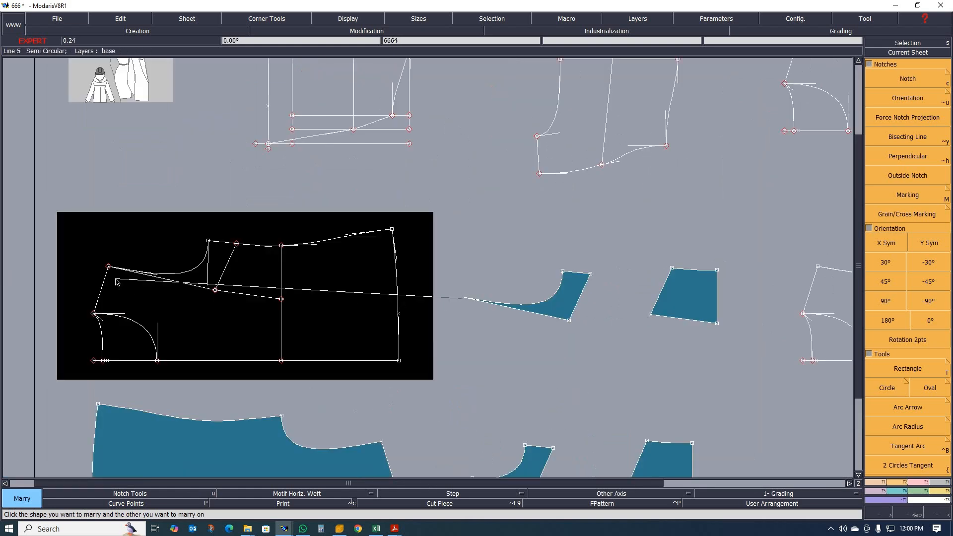
click(108, 266)
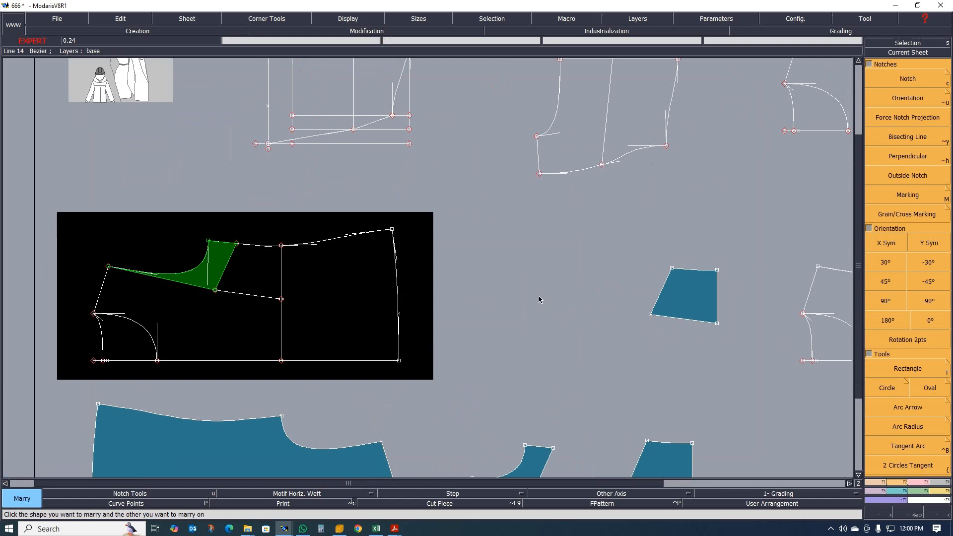
Marry the side piece onto draft 6664 by matching its corner to the dart point.
click(651, 315)
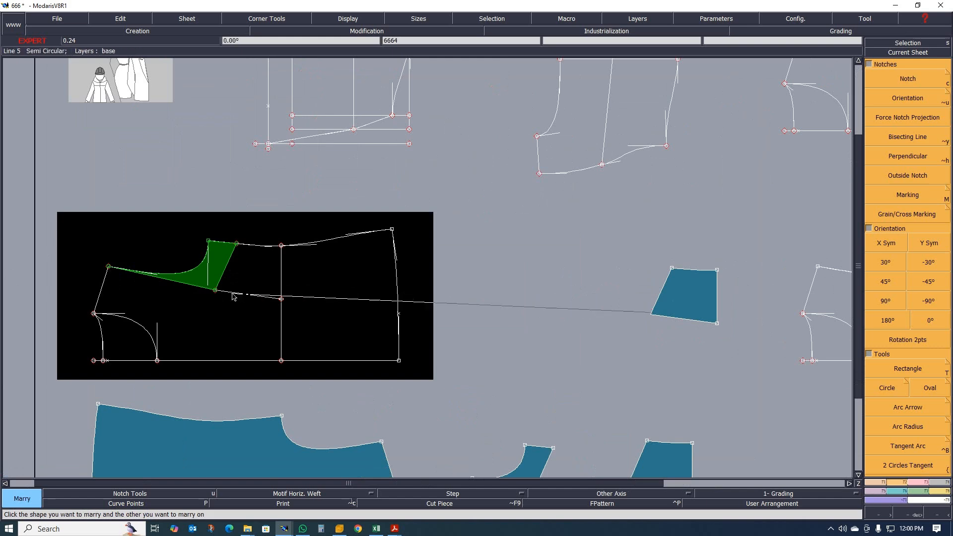
click(215, 290)
scroll(218, 285, up, 1)
scroll(223, 281, down, 1)
scroll(244, 273, up, 3)
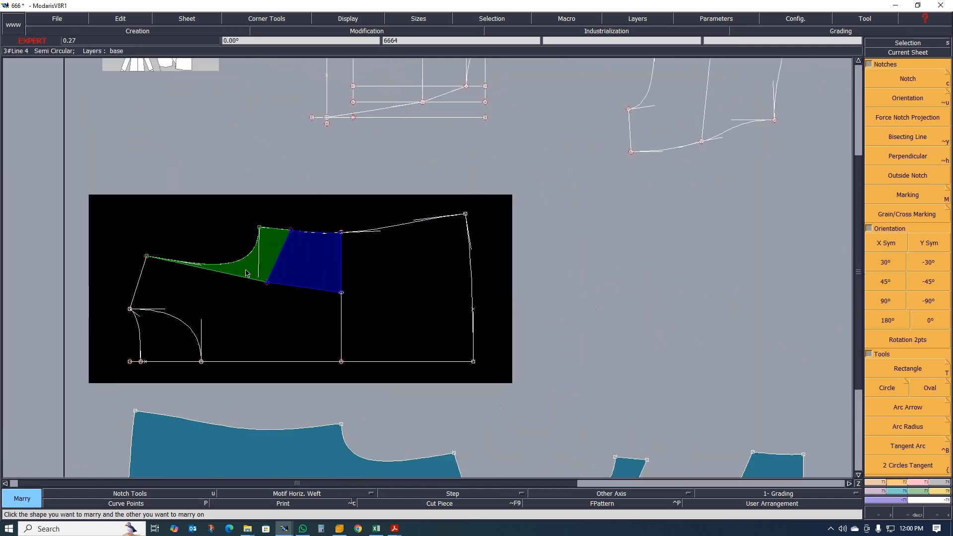
scroll(300, 269, down, 1)
scroll(356, 259, up, 1)
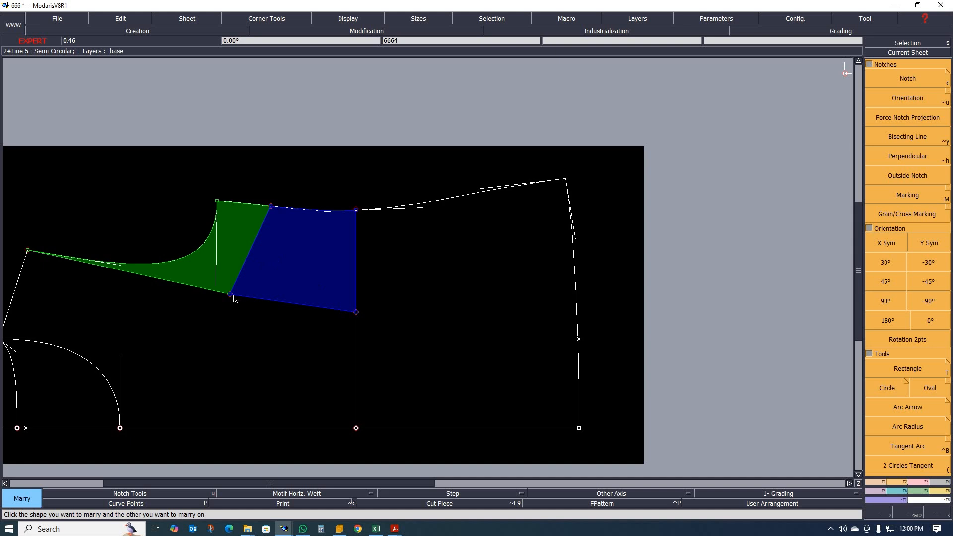
scroll(260, 285, down, 3)
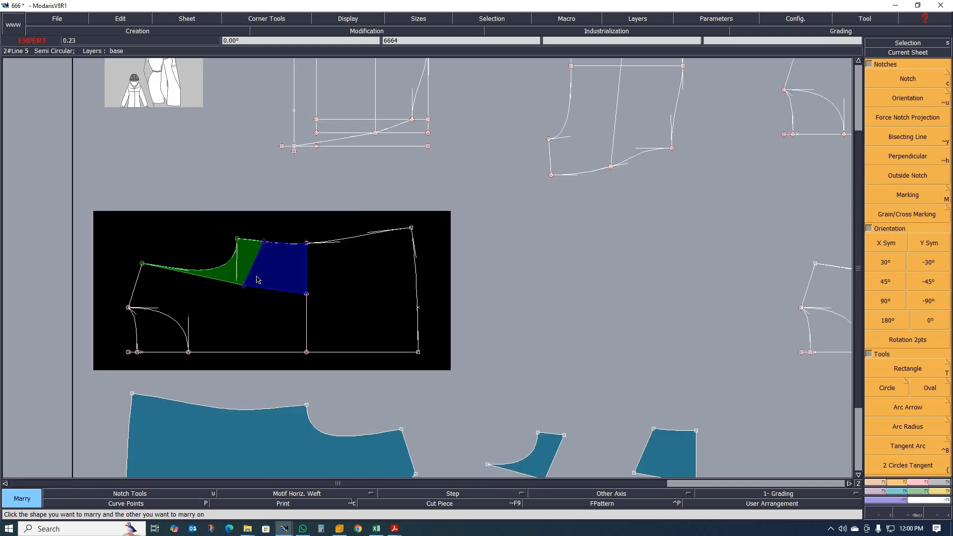
Make a copy of the unaltered bodice draft sheet 6667 and recentre the view on the sheet.
scroll(570, 283, down, 5)
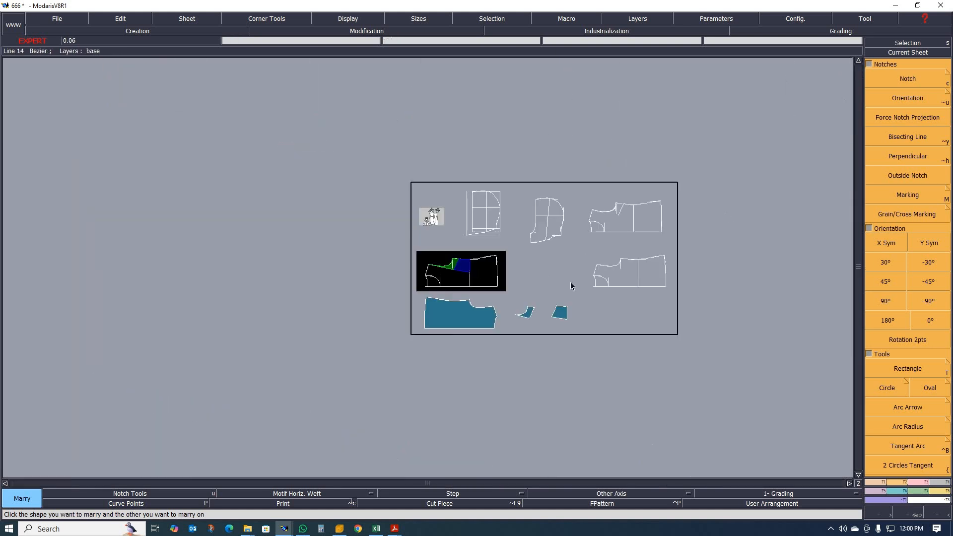
scroll(383, 262, up, 3)
scroll(517, 273, down, 3)
scroll(478, 234, up, 5)
scroll(417, 238, up, 2)
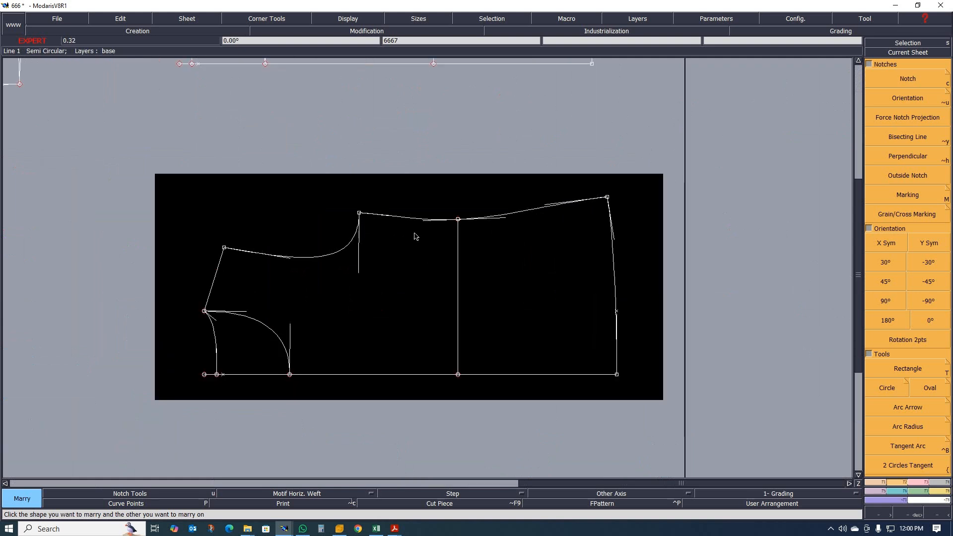
key(d)
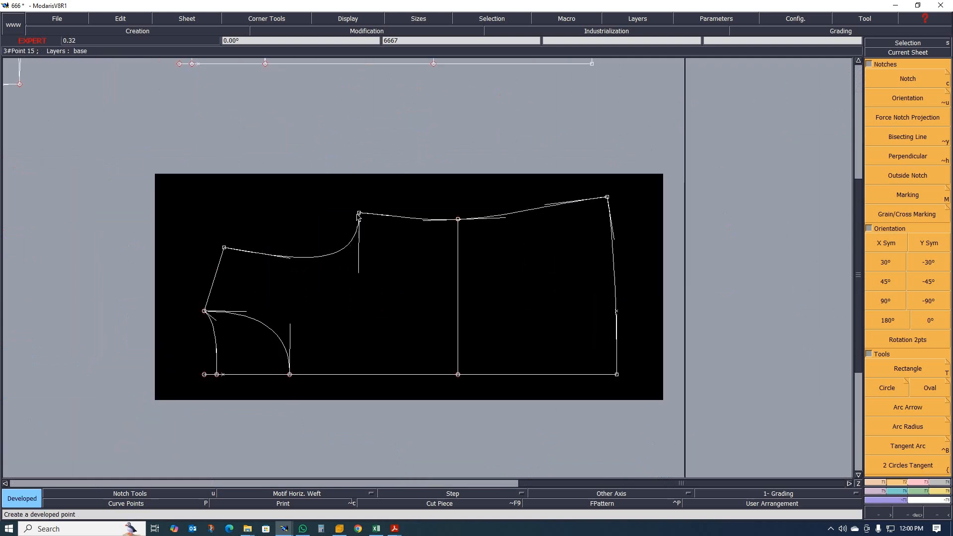
key(shift+c)
click(378, 239)
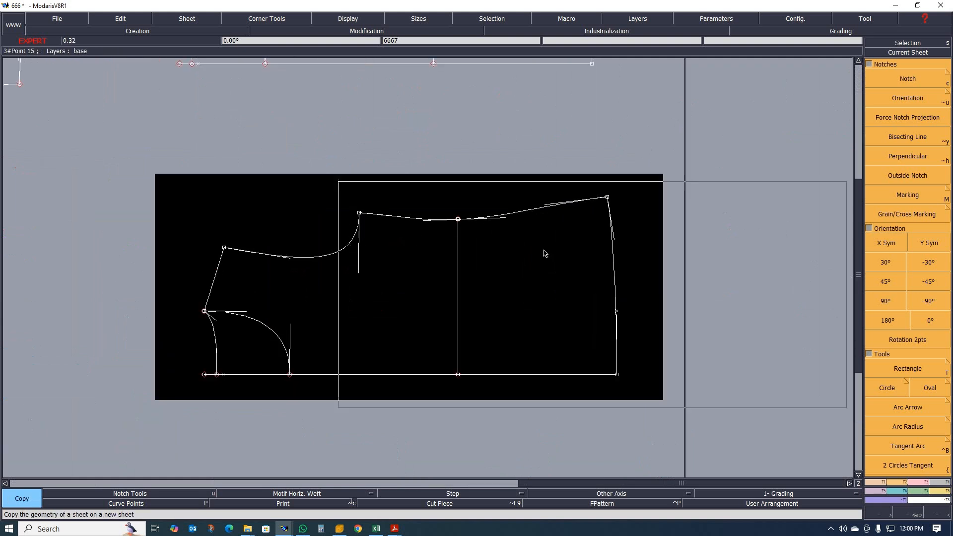
click(645, 237)
key(Home)
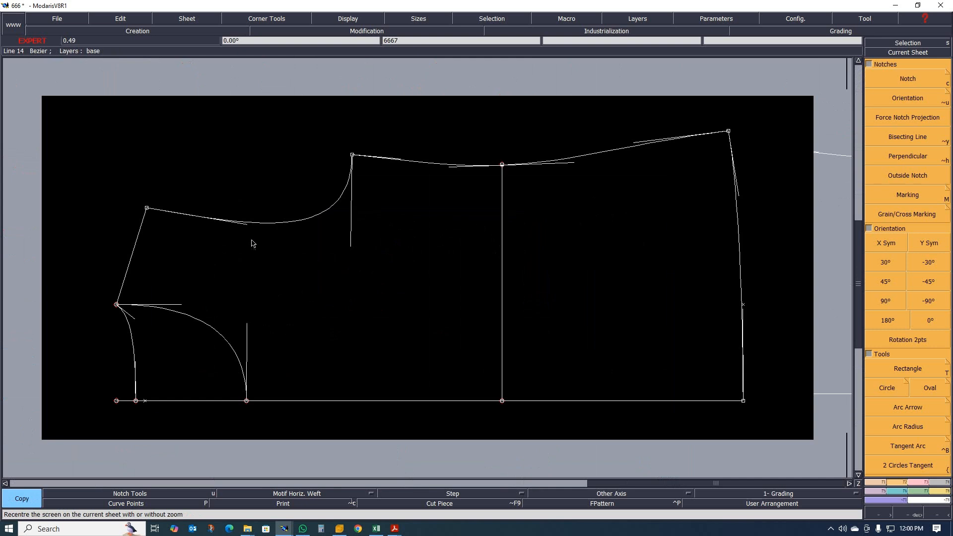
Place a developed point on the side curve 6 cm from the underarm corner and insert it into the curve.
key(d)
click(353, 155)
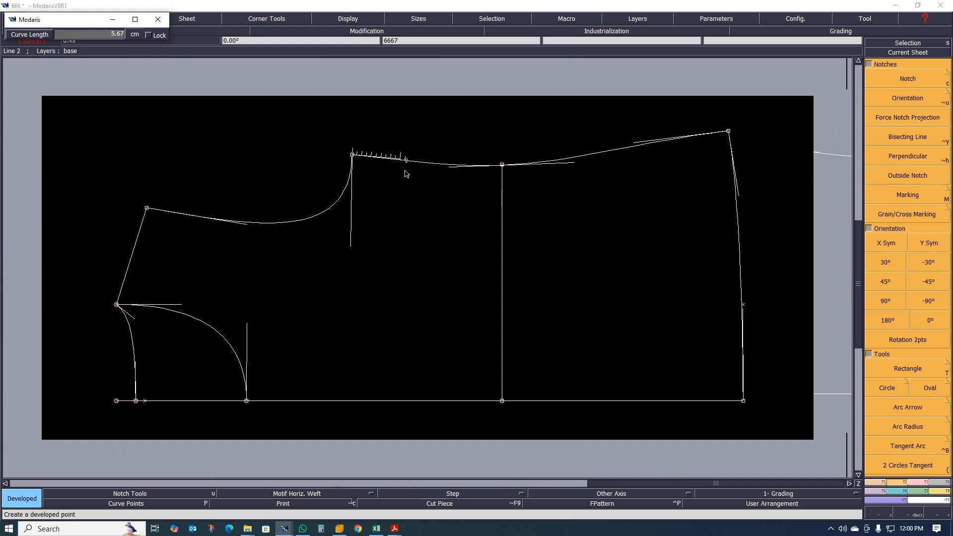
click(415, 214)
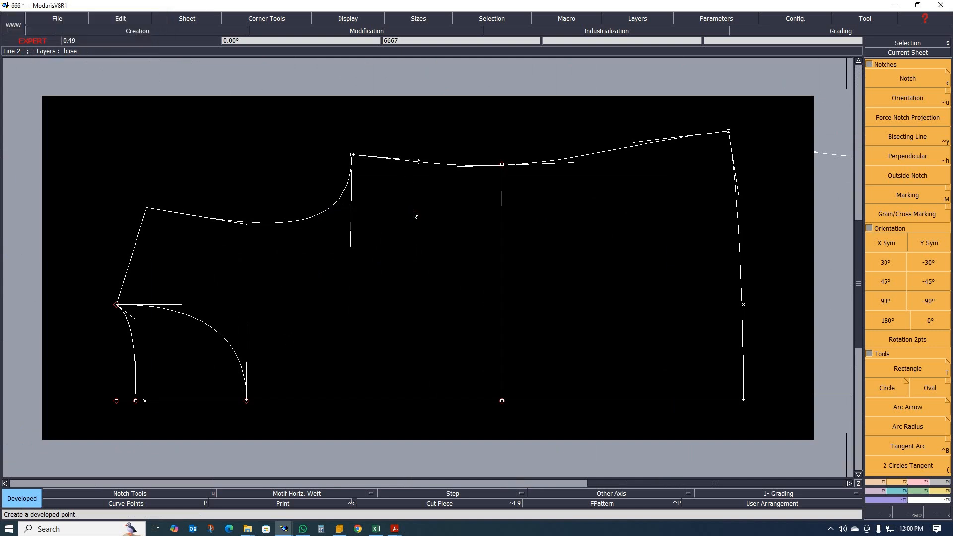
key(ctrl+z)
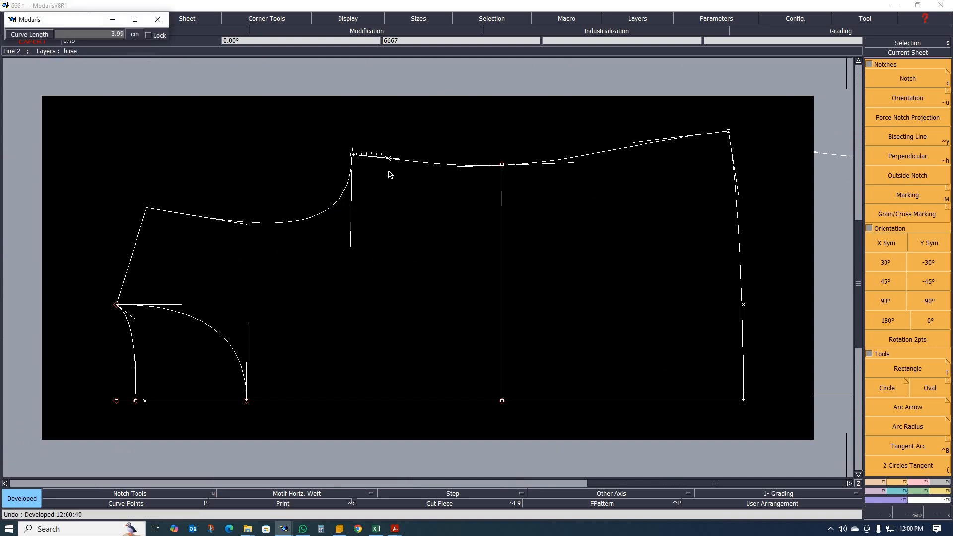
click(397, 200)
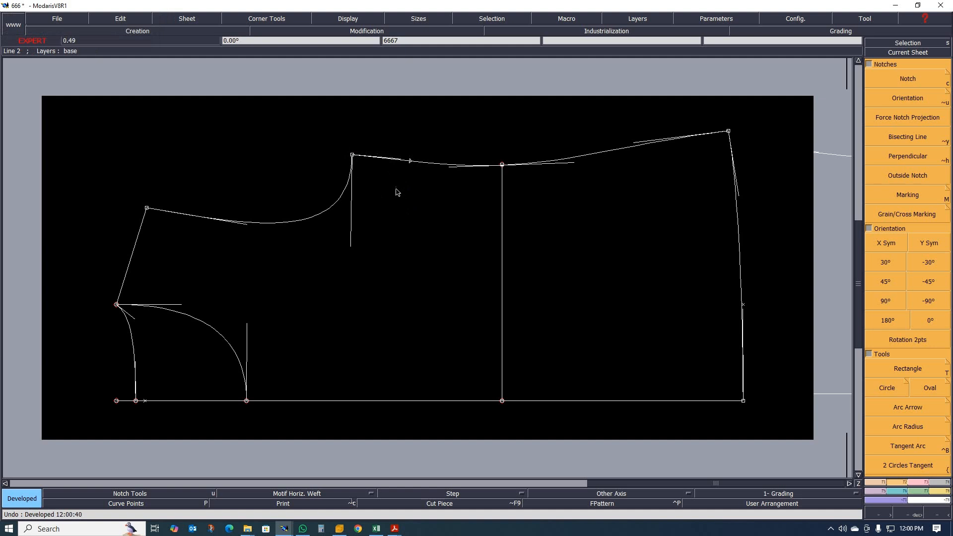
key(shift+i)
click(408, 160)
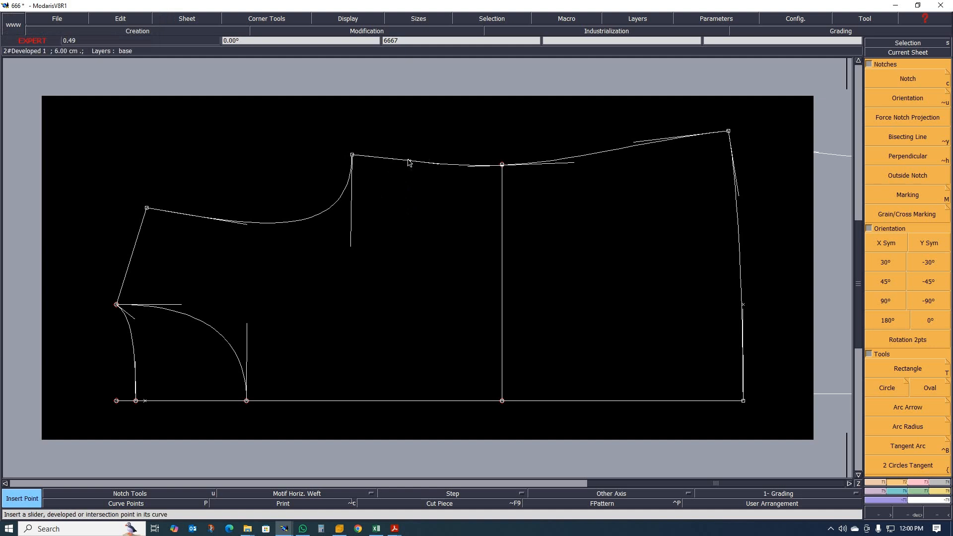
key(shift+s)
click(409, 160)
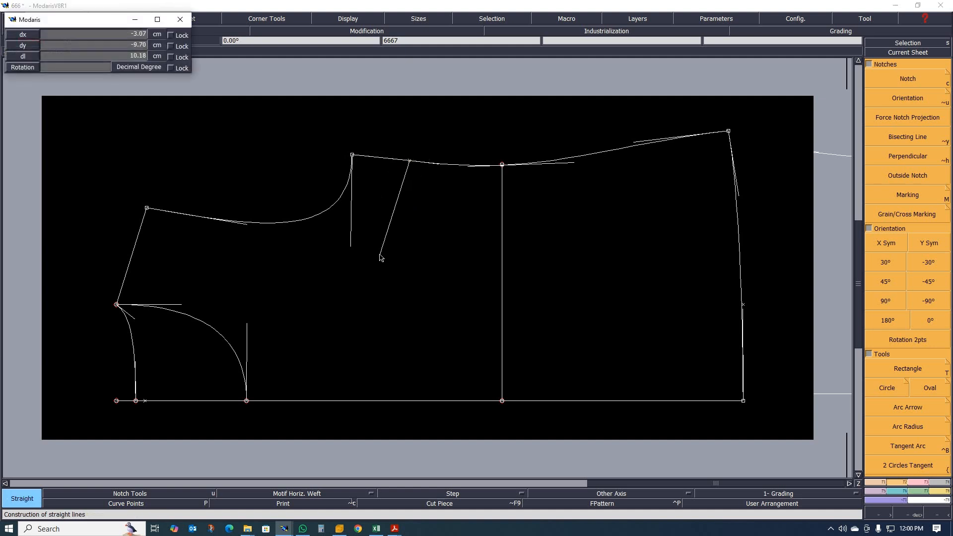
click(382, 252)
key(ctrl+z)
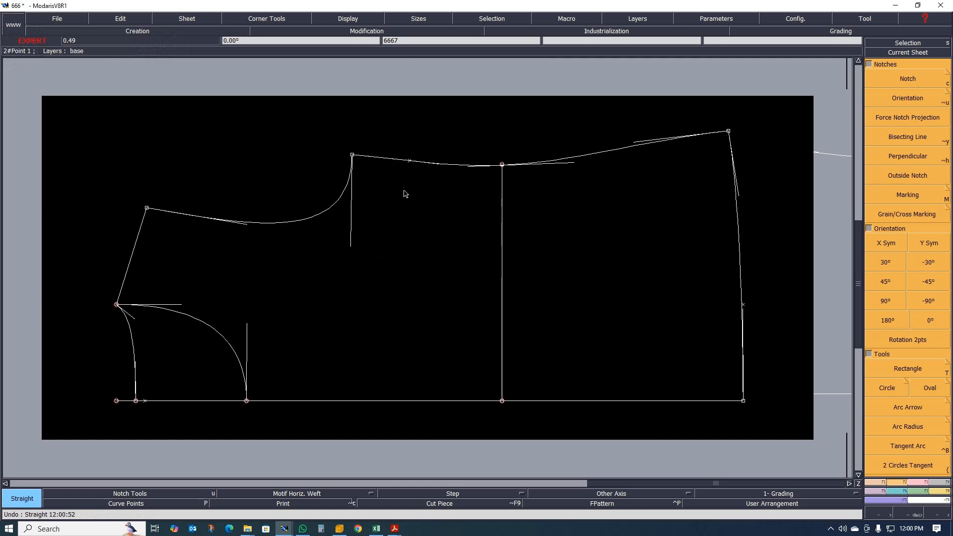
Section the side curve at the inserted point on sheet 6667.
scroll(420, 153, up, 3)
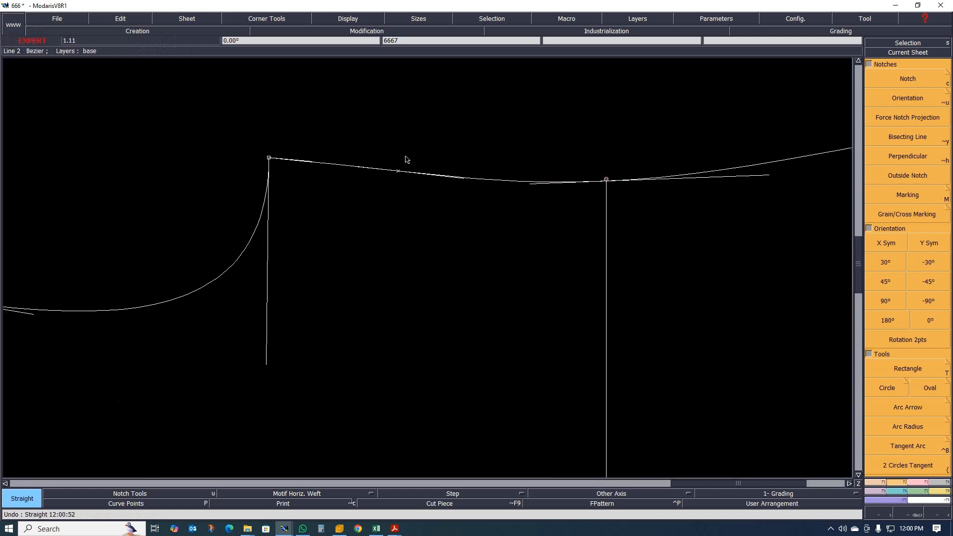
click(918, 482)
click(886, 252)
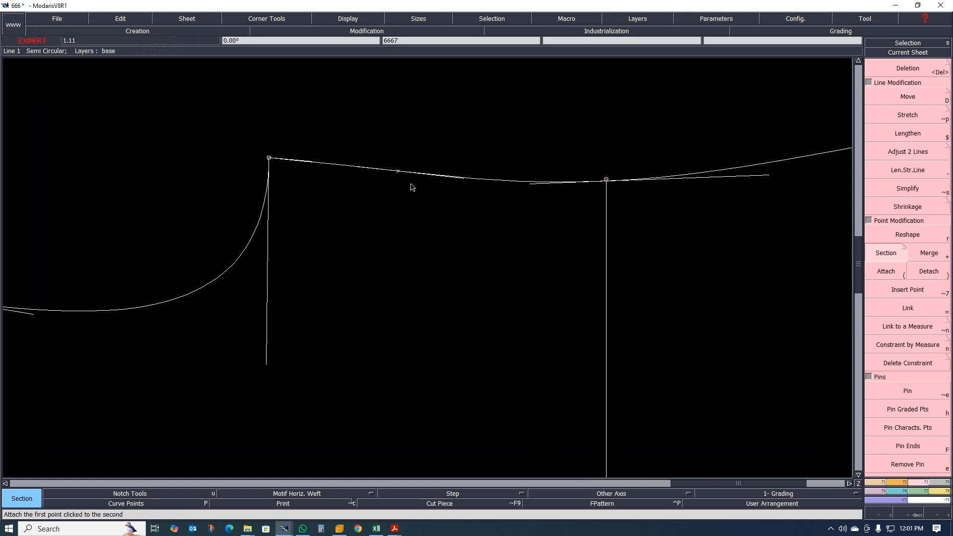
click(397, 171)
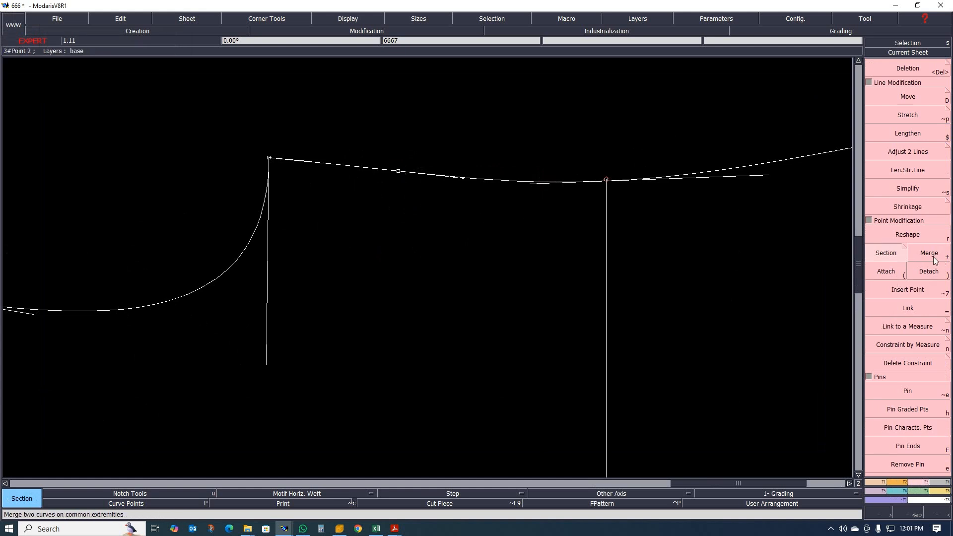
Detach the inserted point 6 cm from the underarm corner on sheet 6667's side curve.
click(925, 274)
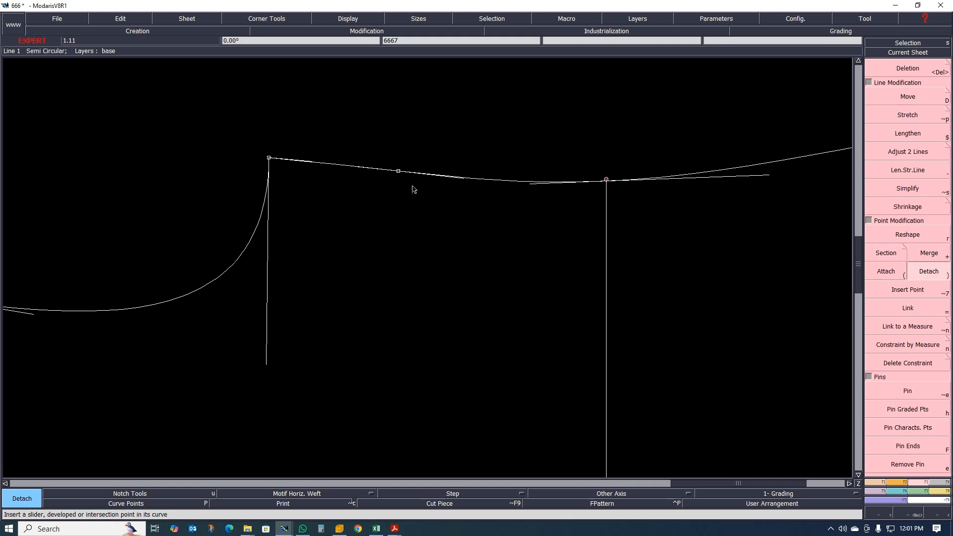
click(398, 171)
scroll(349, 243, down, 2)
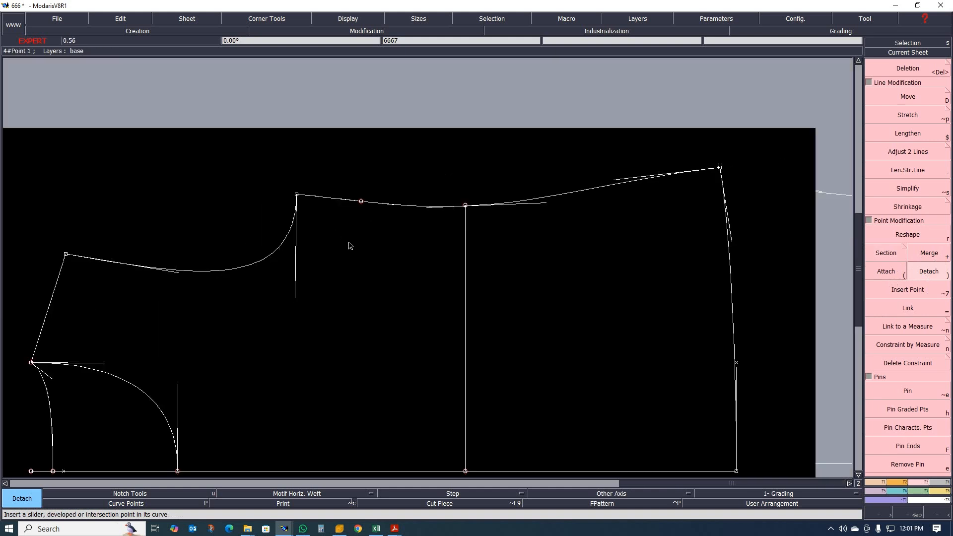
scroll(397, 256, down, 1)
scroll(396, 233, down, 1)
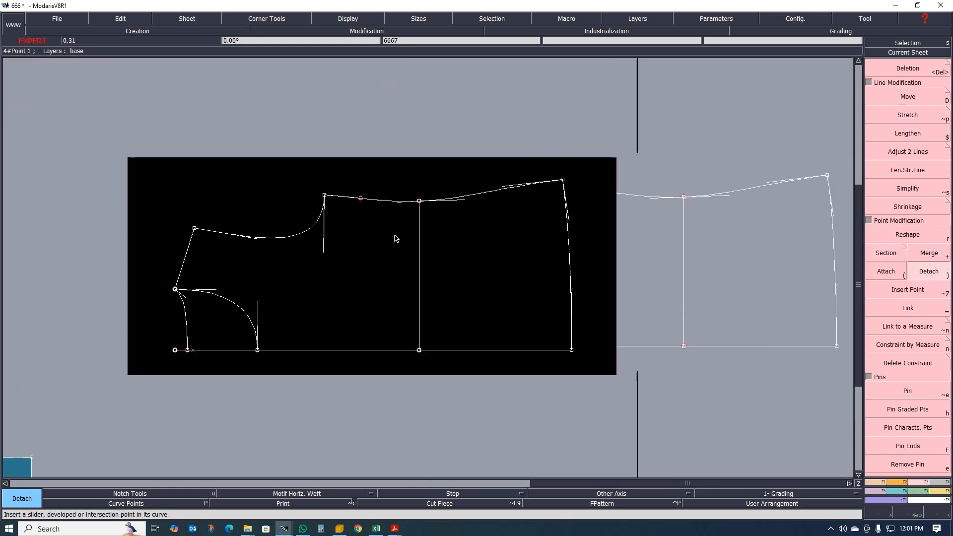
scroll(396, 238, up, 1)
scroll(300, 271, down, 2)
scroll(301, 276, up, 1)
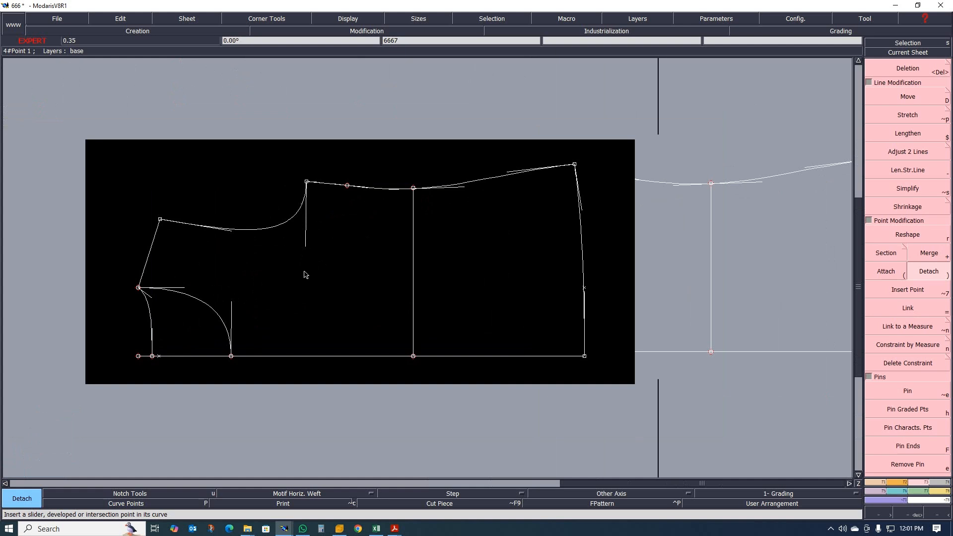
Delete the vertical construction line meeting the side curve and section the curve at the point where that line ended.
scroll(458, 209, up, 3)
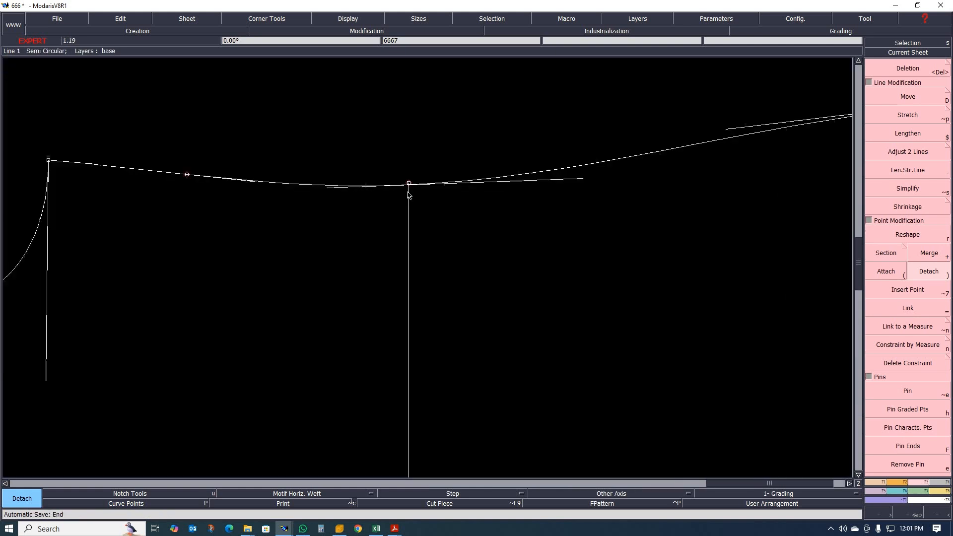
key(Delete)
click(410, 244)
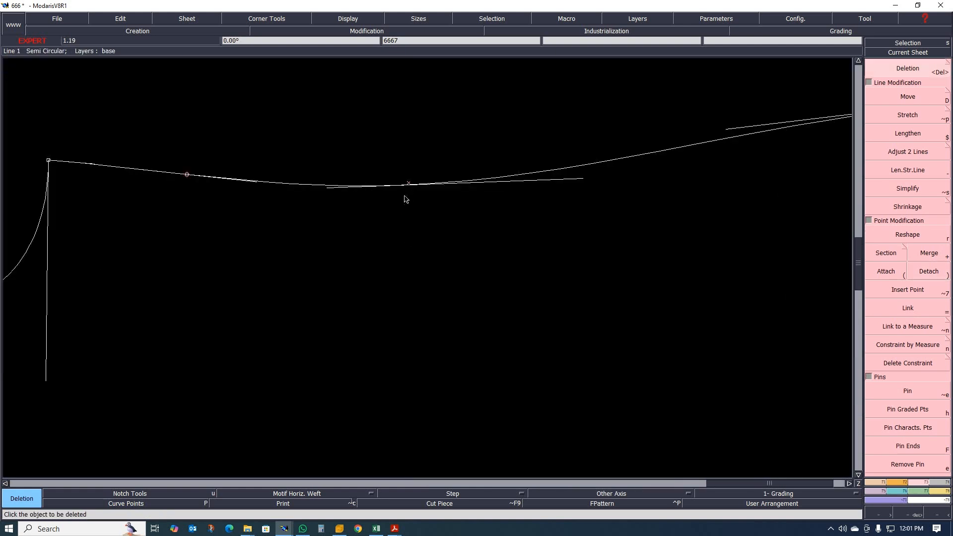
scroll(409, 191, up, 3)
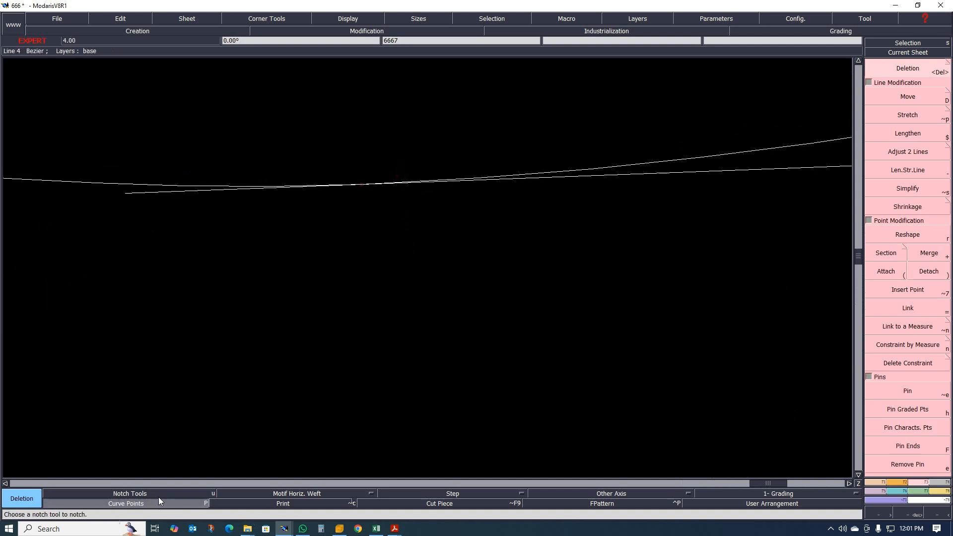
click(886, 253)
click(361, 191)
scroll(445, 228, down, 2)
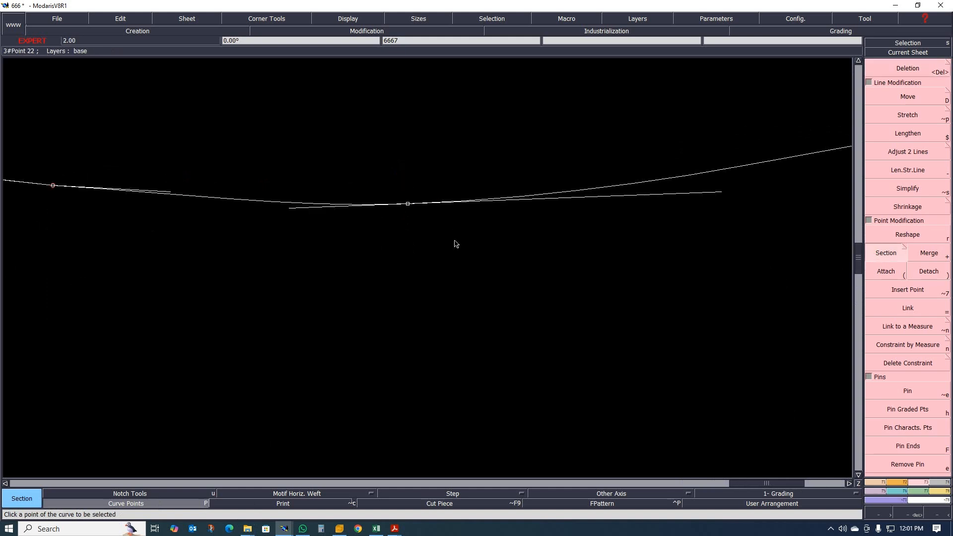
Reshape the curve end at the 6 cm side point slightly toward the waist to open a tiny gap between the two side segments.
scroll(412, 246, down, 2)
scroll(370, 206, up, 4)
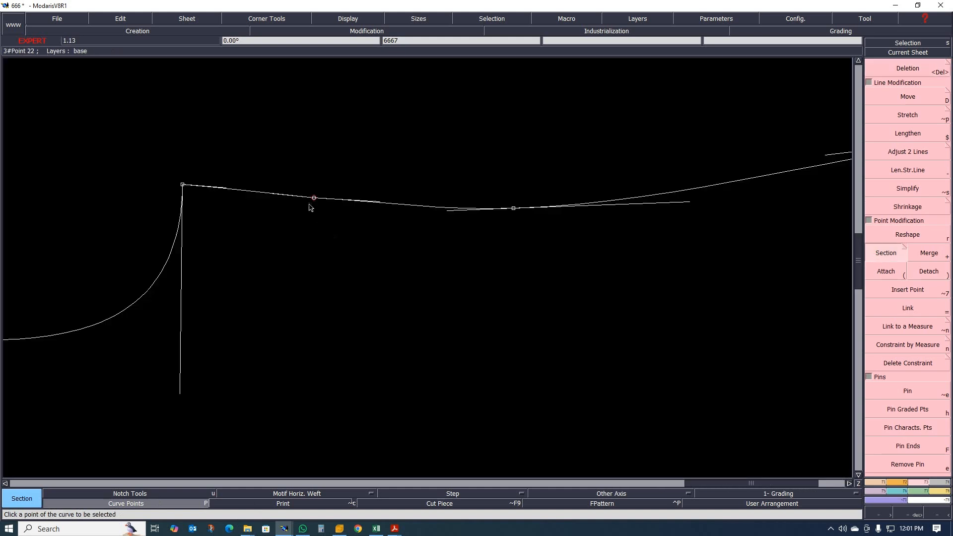
scroll(319, 200, down, 3)
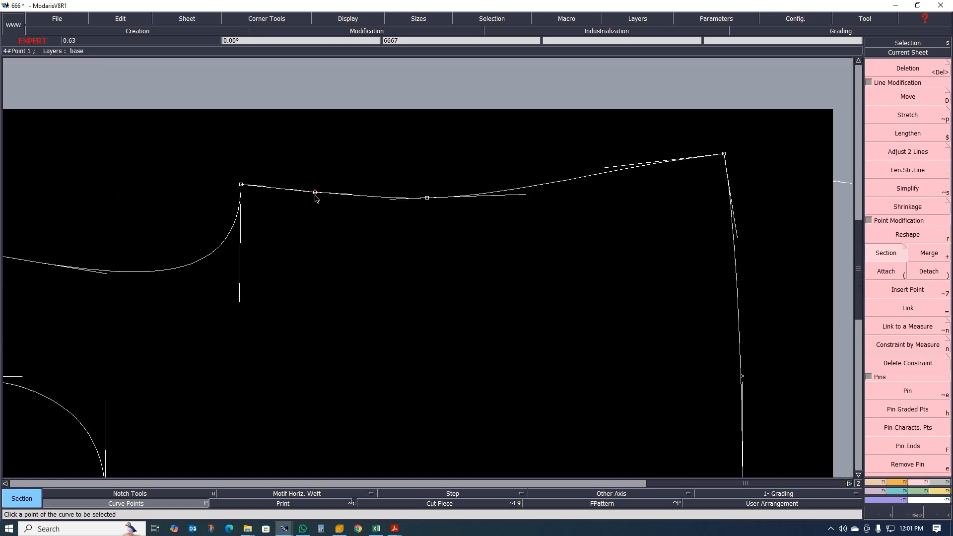
scroll(318, 203, up, 1)
scroll(317, 206, down, 1)
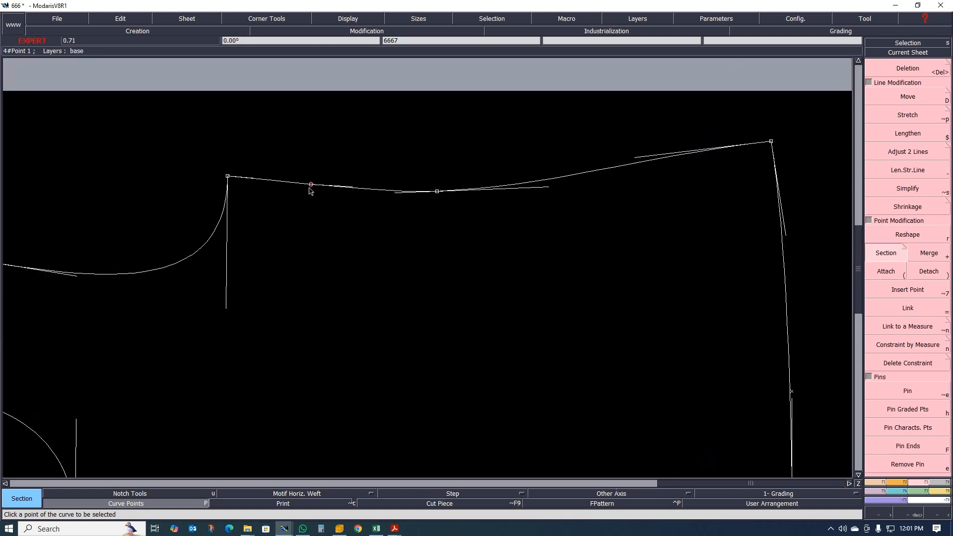
scroll(310, 191, up, 1)
scroll(313, 189, up, 6)
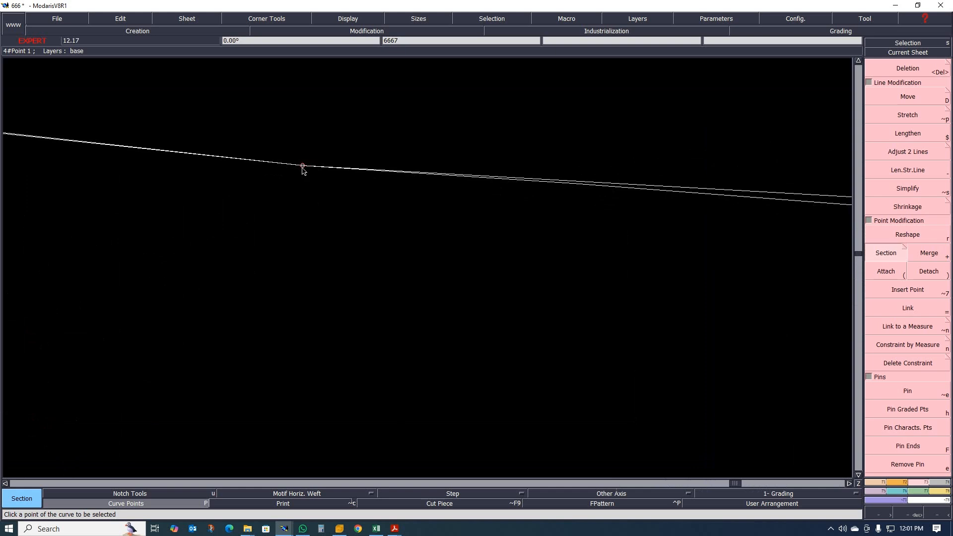
key(r)
click(303, 167)
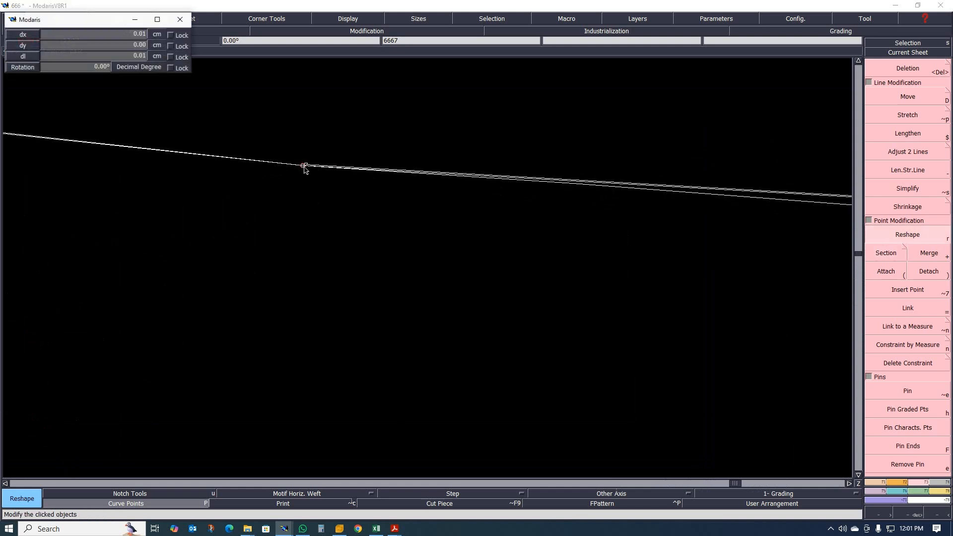
click(308, 169)
scroll(243, 193, down, 3)
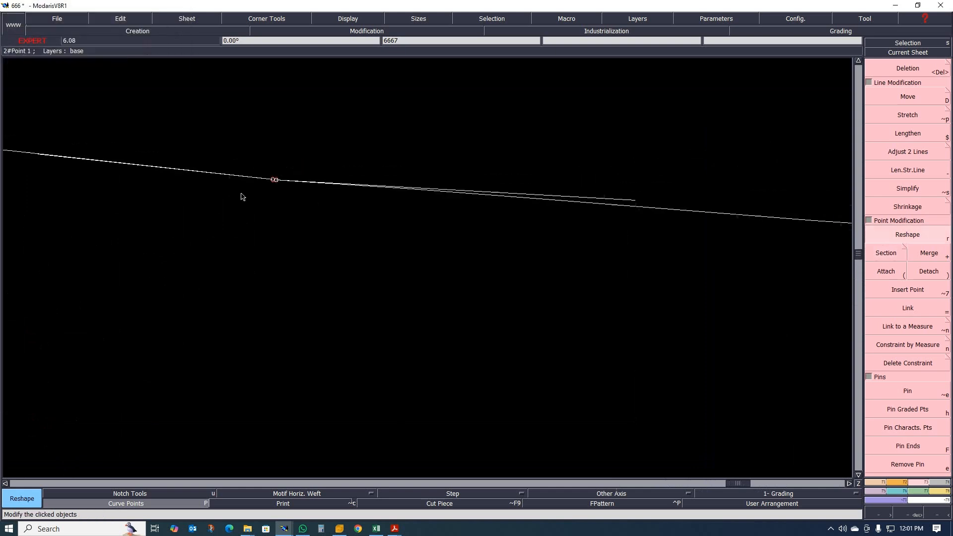
scroll(235, 209, up, 2)
scroll(260, 170, up, 3)
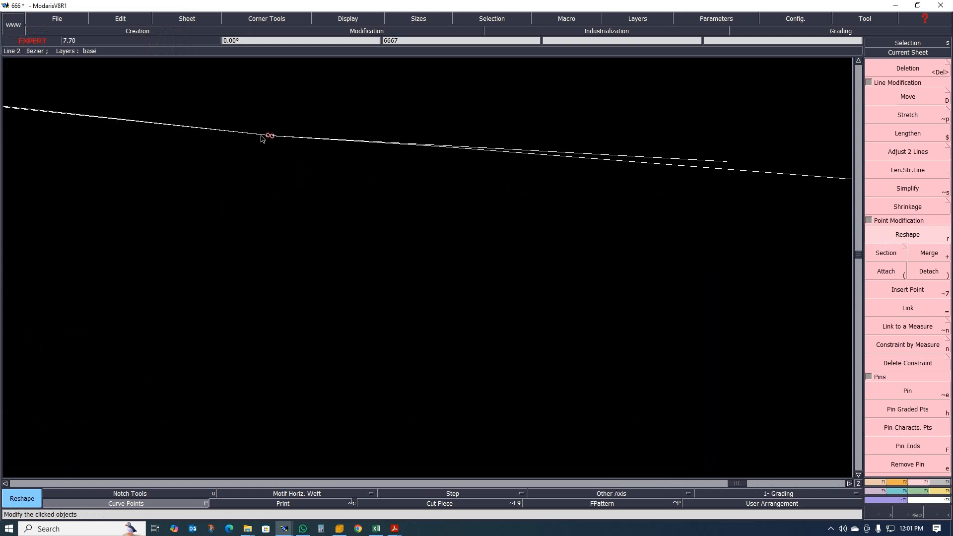
Draw a straight line from the shifted curve end at the gap into the interior of the bodice.
key(l)
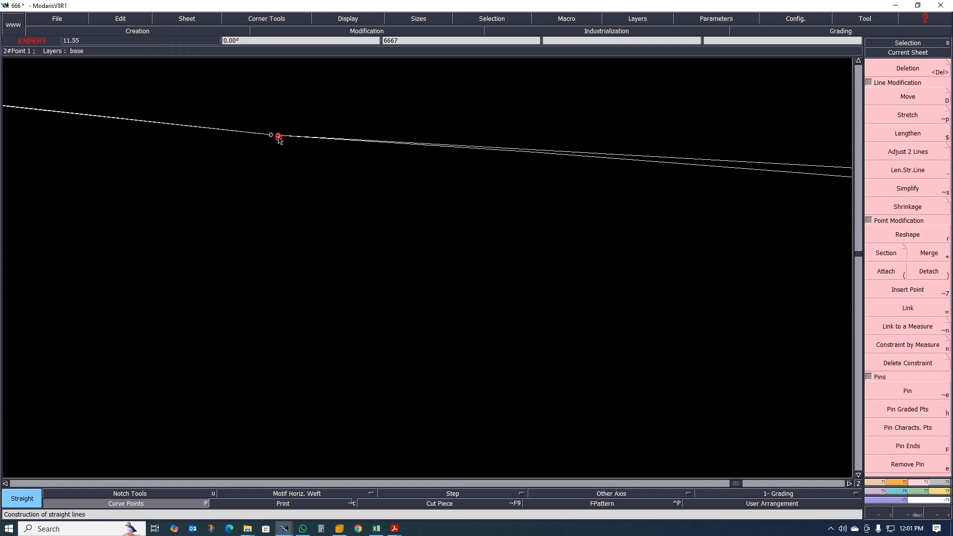
click(279, 137)
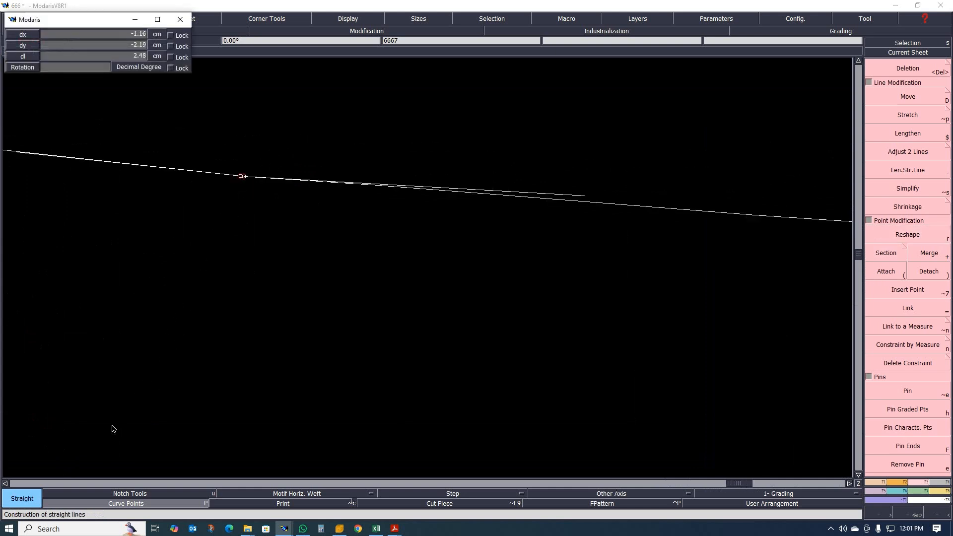
scroll(247, 318, down, 3)
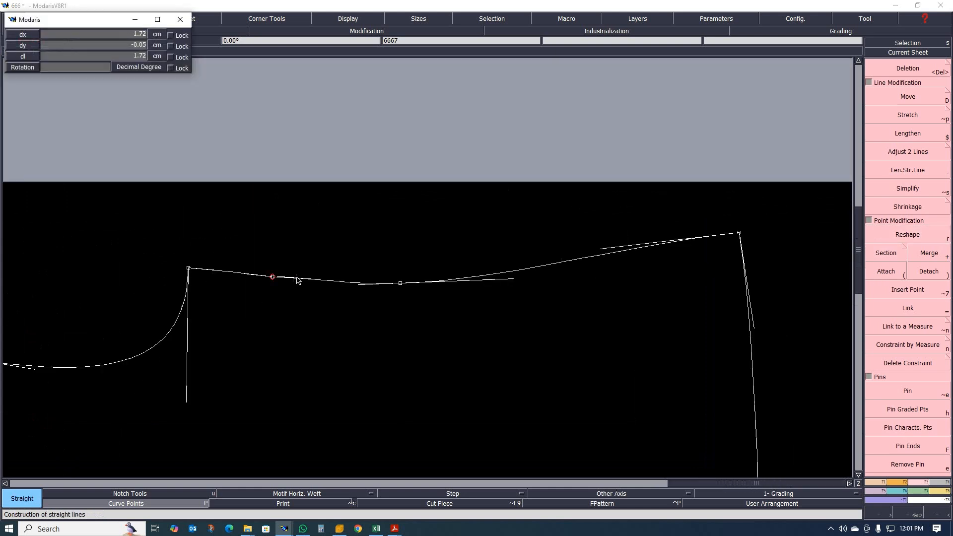
click(217, 418)
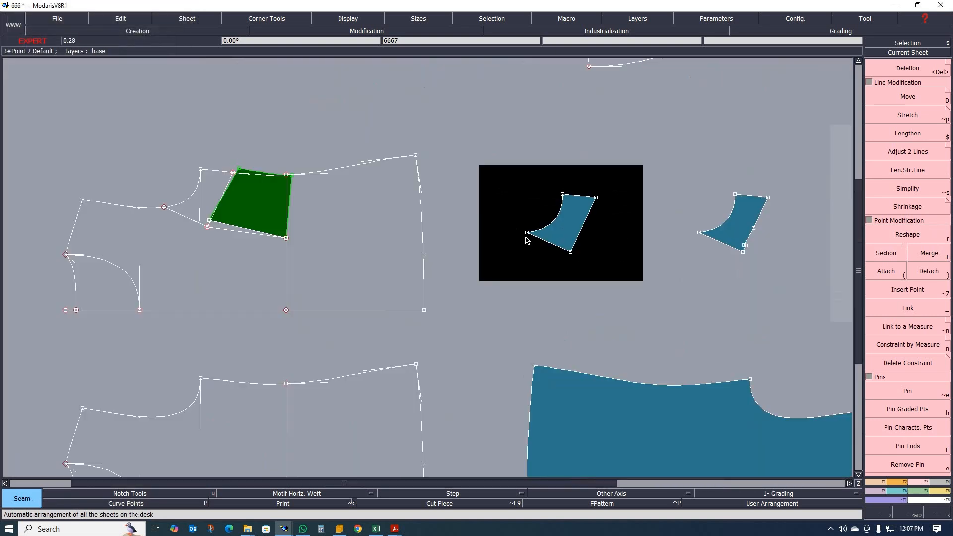
Marry the armhole piece onto draft 6664 and move its pointed corner onto the matching point on the armhole curve.
key(m)
click(528, 235)
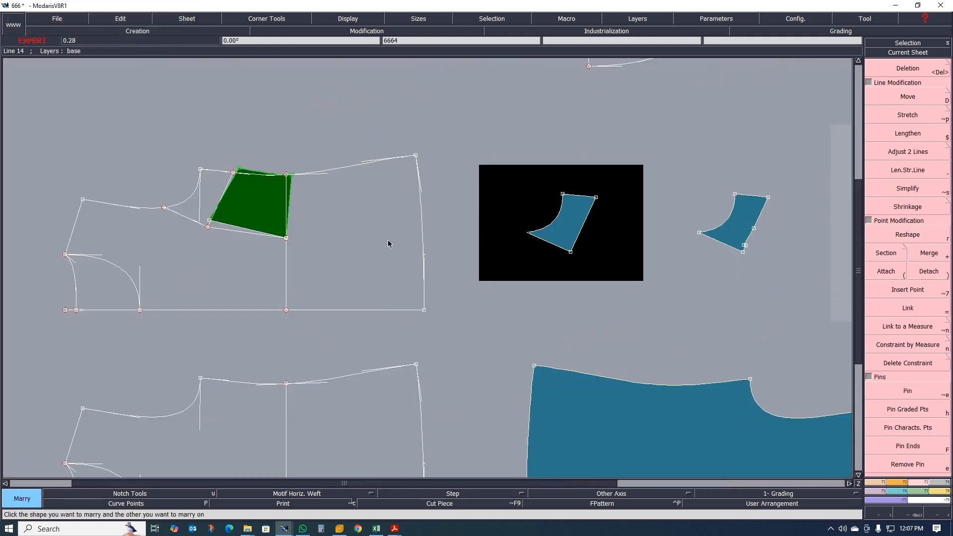
scroll(171, 206, up, 2)
scroll(169, 211, up, 1)
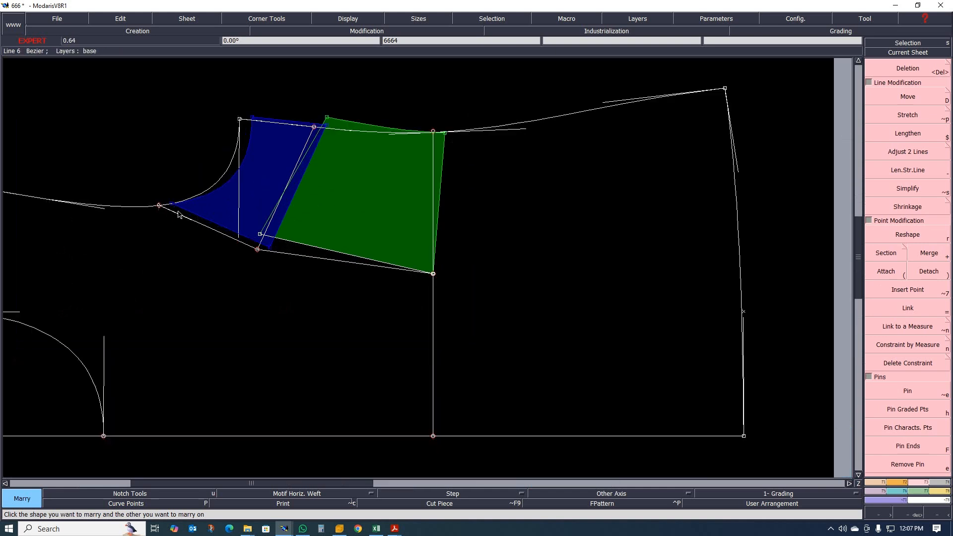
click(189, 207)
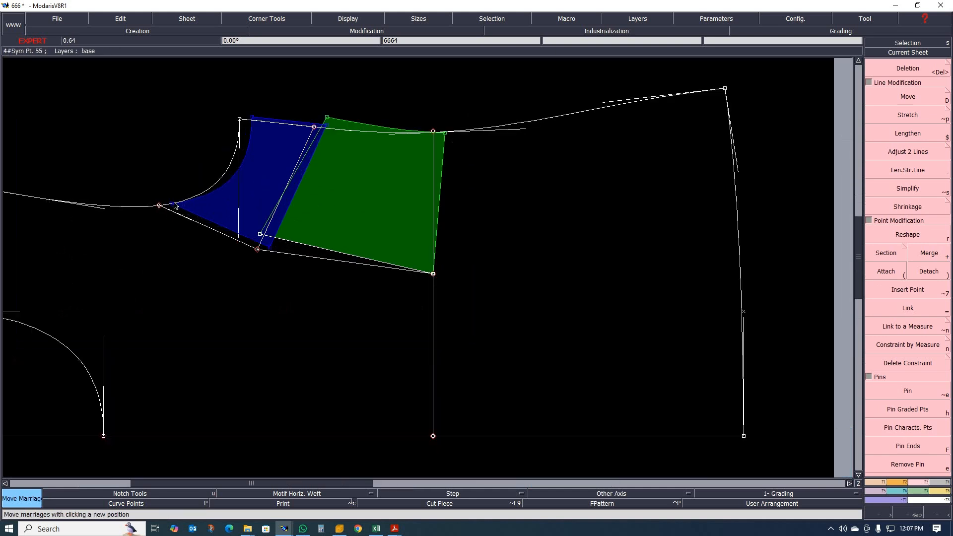
click(169, 204)
click(160, 205)
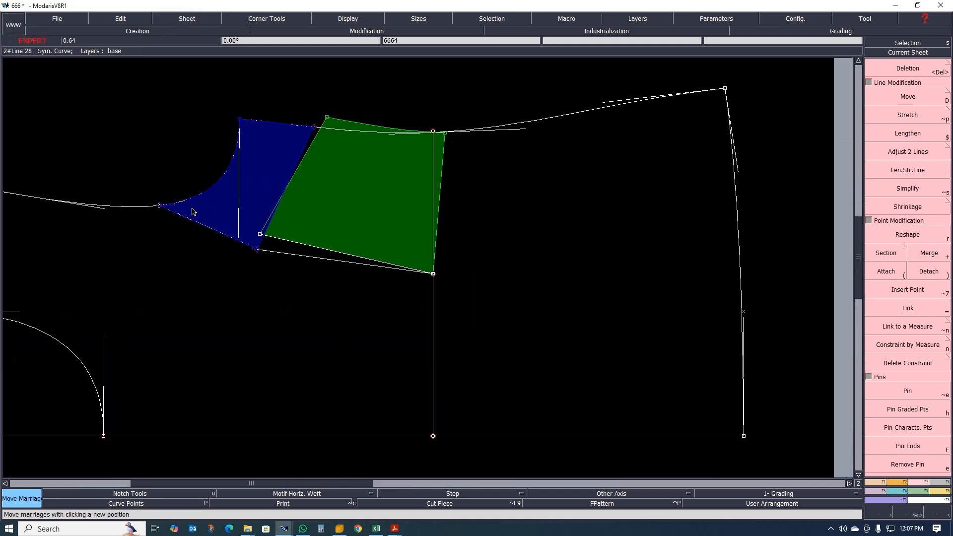
Pivot the married armhole piece outward about its pointed corner on the armhole, away from the original side curve.
scroll(226, 193, up, 1)
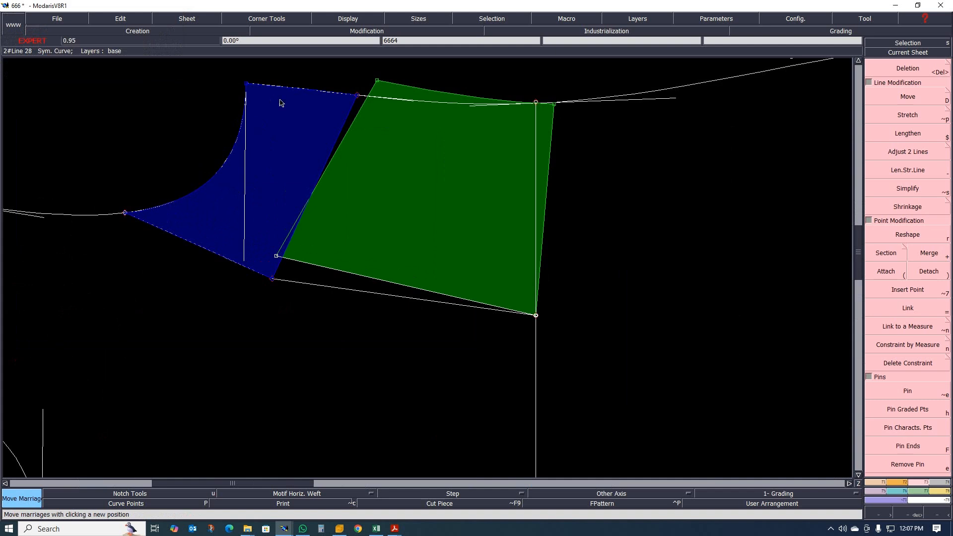
click(247, 80)
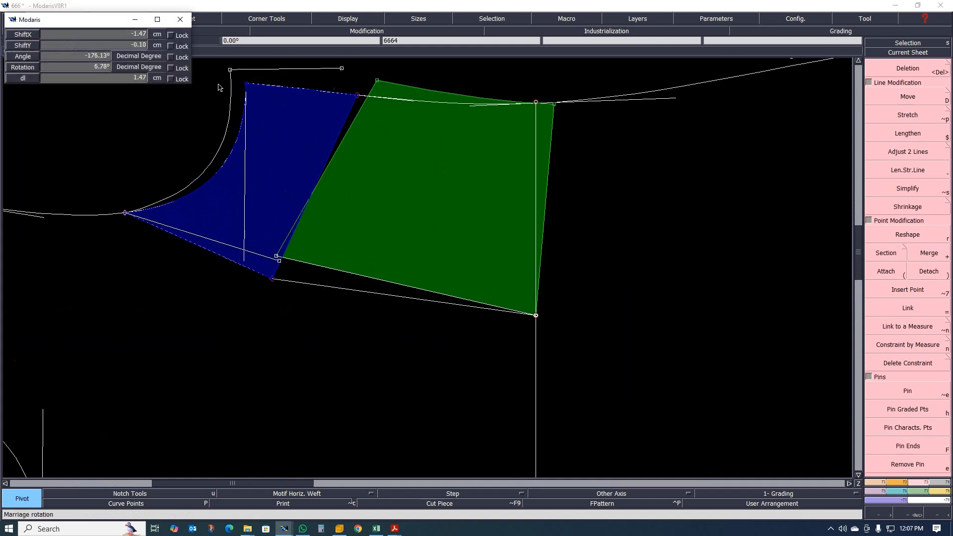
click(213, 99)
scroll(214, 100, down, 1)
scroll(255, 109, up, 3)
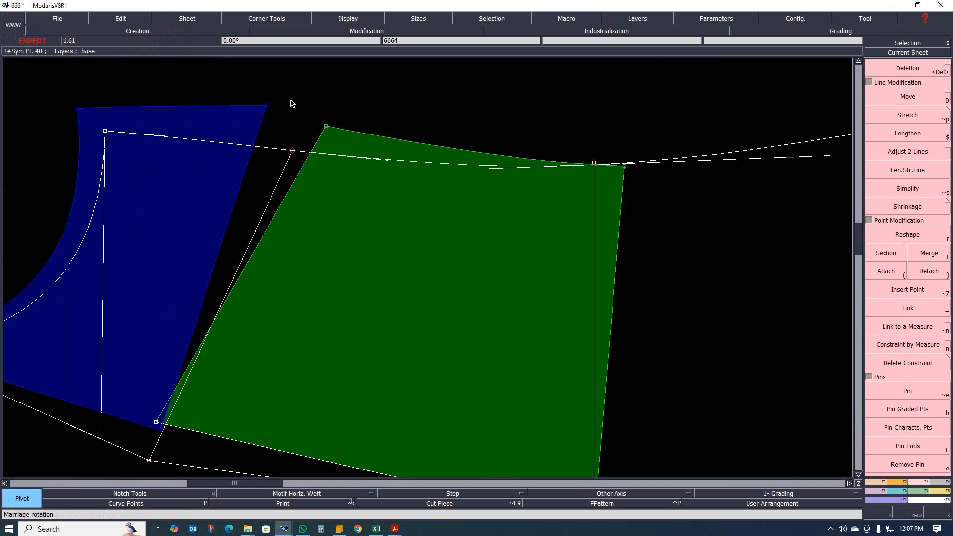
Measure the gap between the facing outer corners of the pivoted armhole piece and the married side piece.
key(ctrl+l)
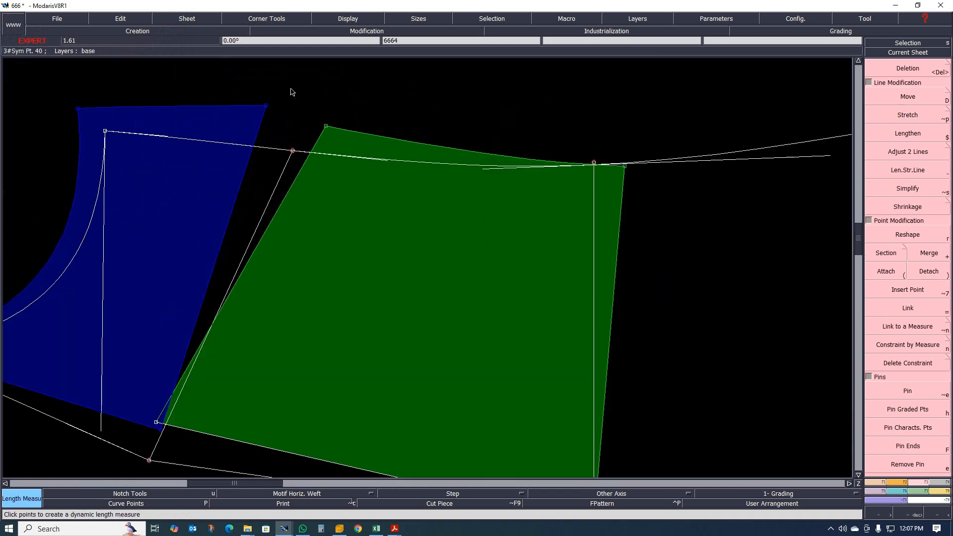
click(266, 106)
right_click(323, 126)
scroll(337, 114, down, 5)
scroll(286, 127, up, 3)
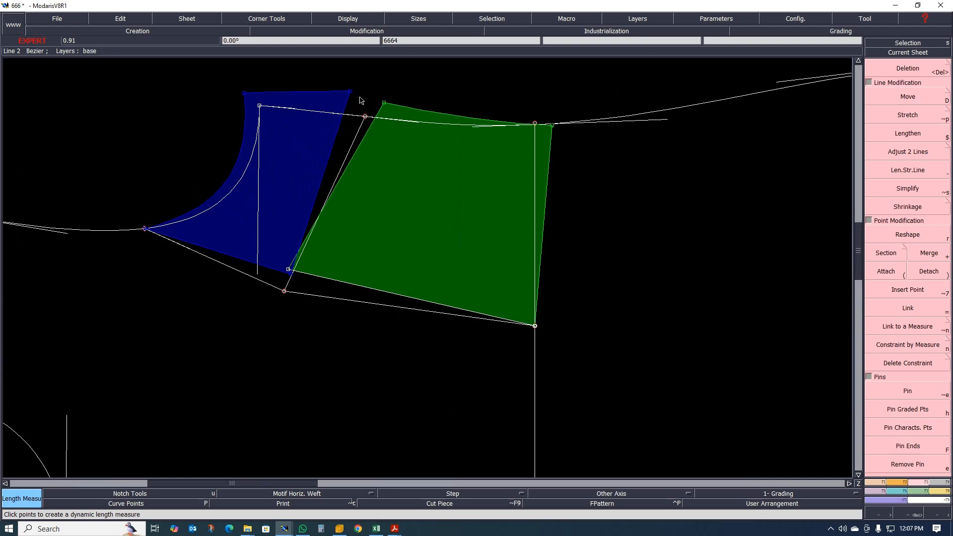
Trace the armhole outline with Bezier lines from the shoulder tip through the pivot point to the armhole piece's two outer corners.
scroll(344, 96, down, 2)
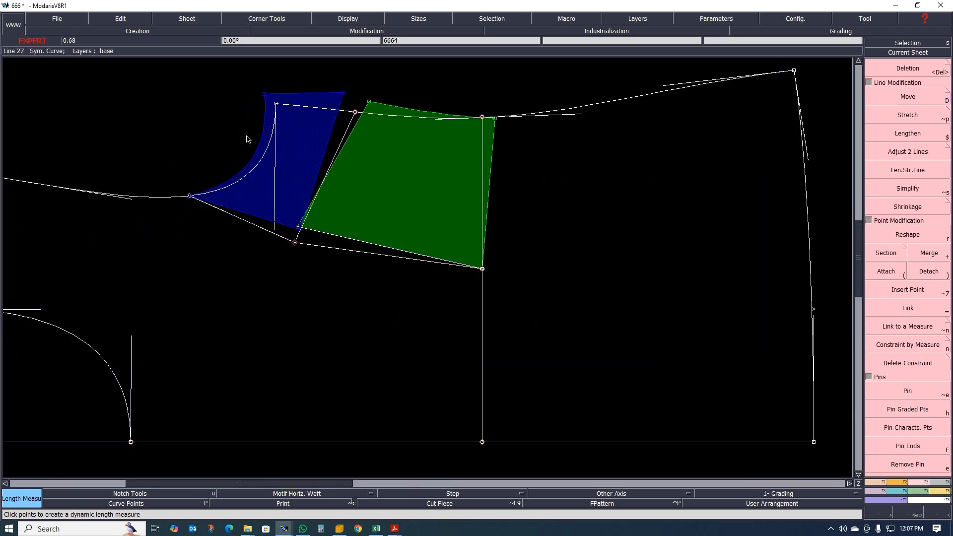
scroll(258, 122, down, 3)
scroll(257, 122, up, 4)
scroll(241, 251, down, 4)
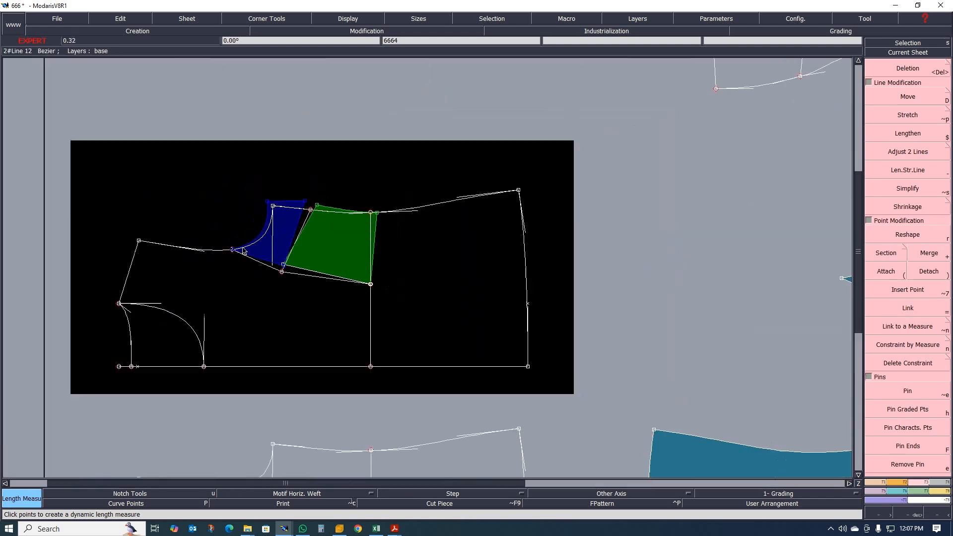
scroll(239, 250, up, 2)
scroll(163, 268, down, 3)
scroll(149, 283, up, 2)
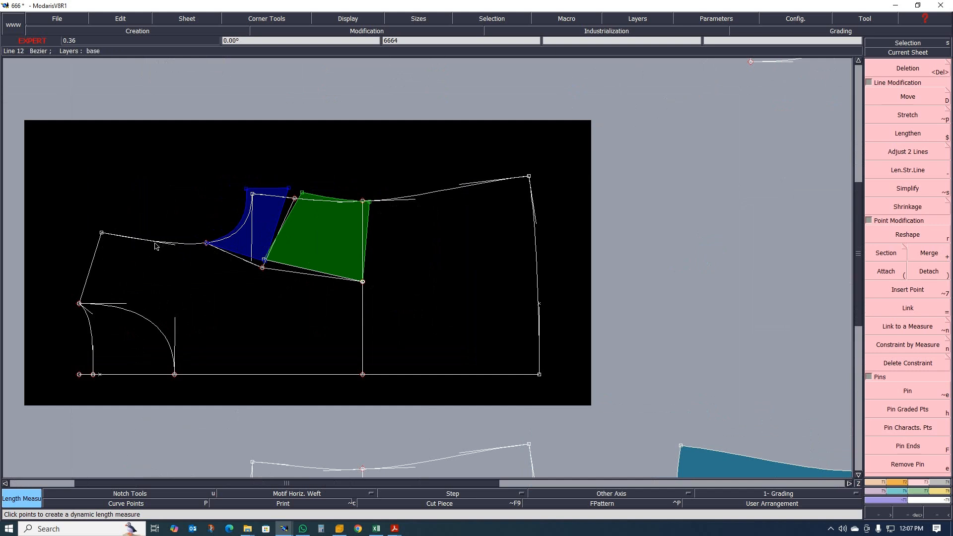
key(b)
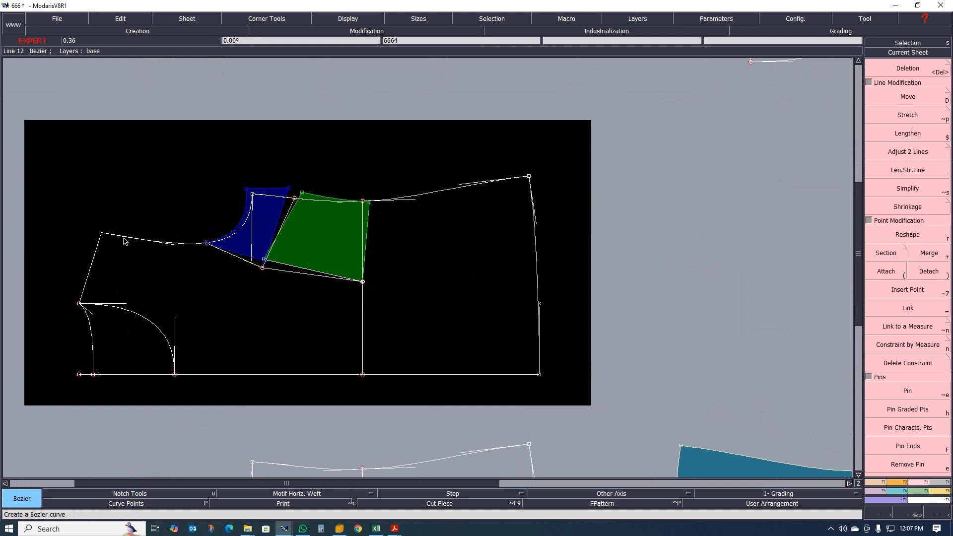
click(102, 237)
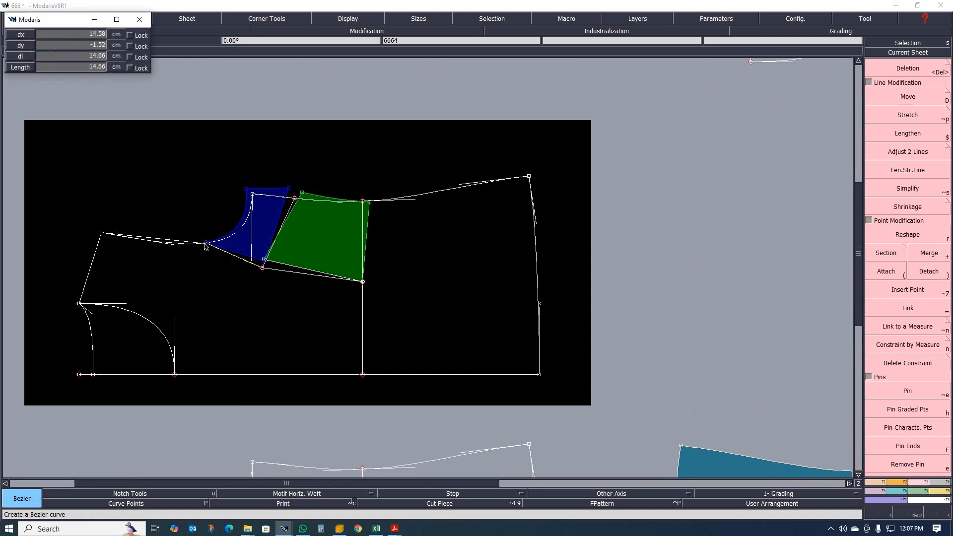
click(206, 243)
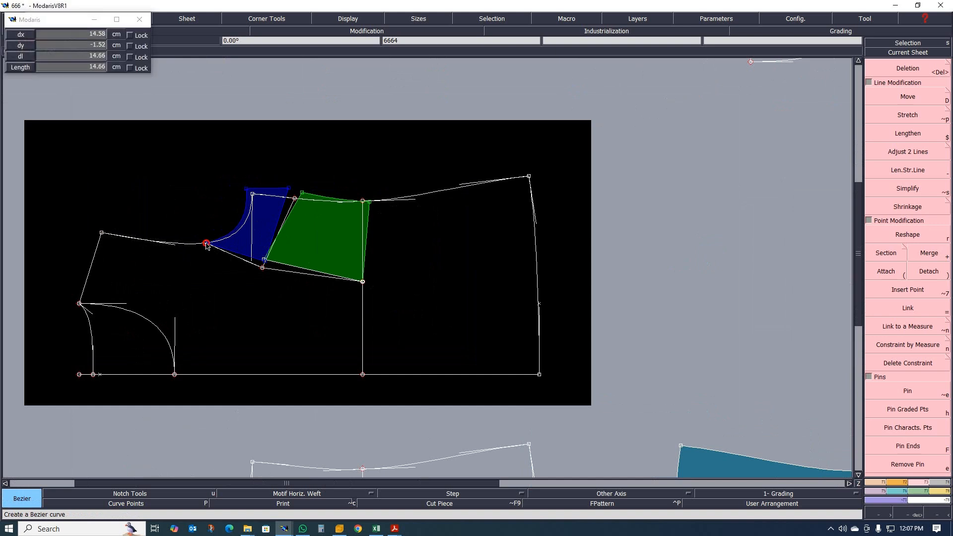
click(245, 189)
scroll(246, 191, up, 2)
click(245, 189)
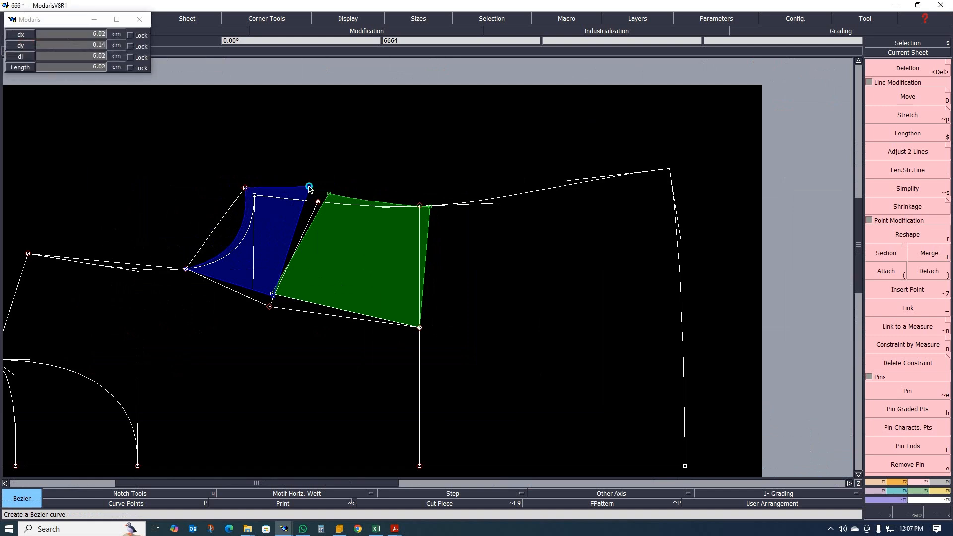
click(309, 188)
Trace the side seam with a Bezier line from the side piece's outer corner through the waist point to the hem corner.
click(328, 194)
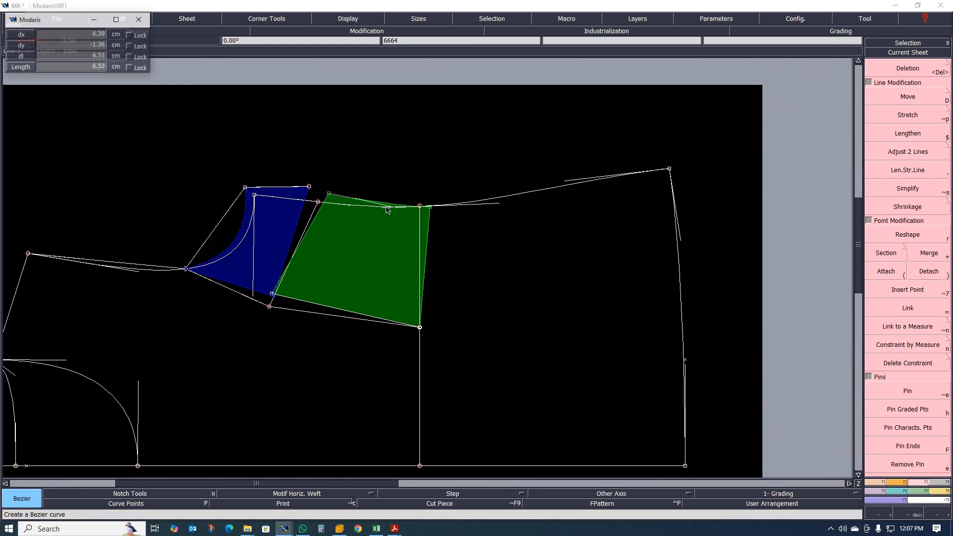
click(419, 207)
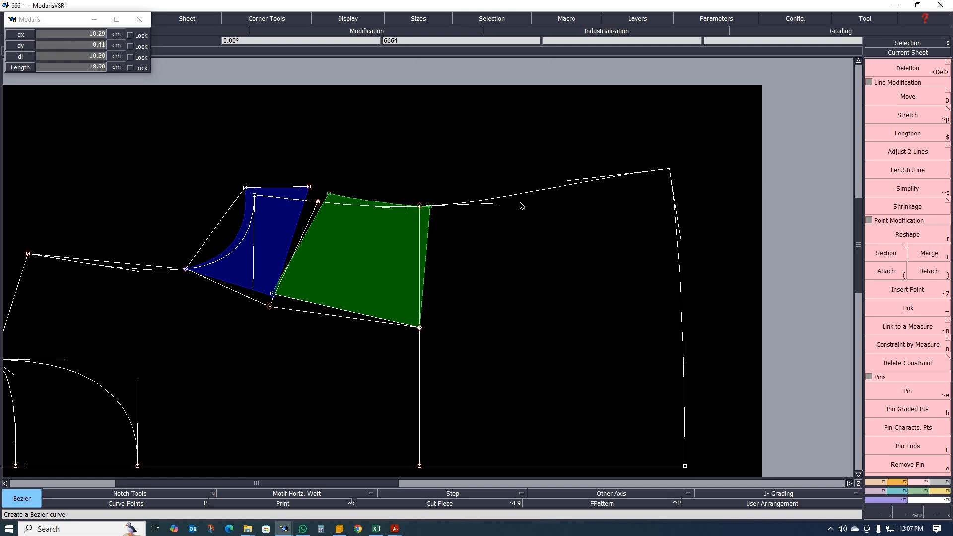
right_click(670, 169)
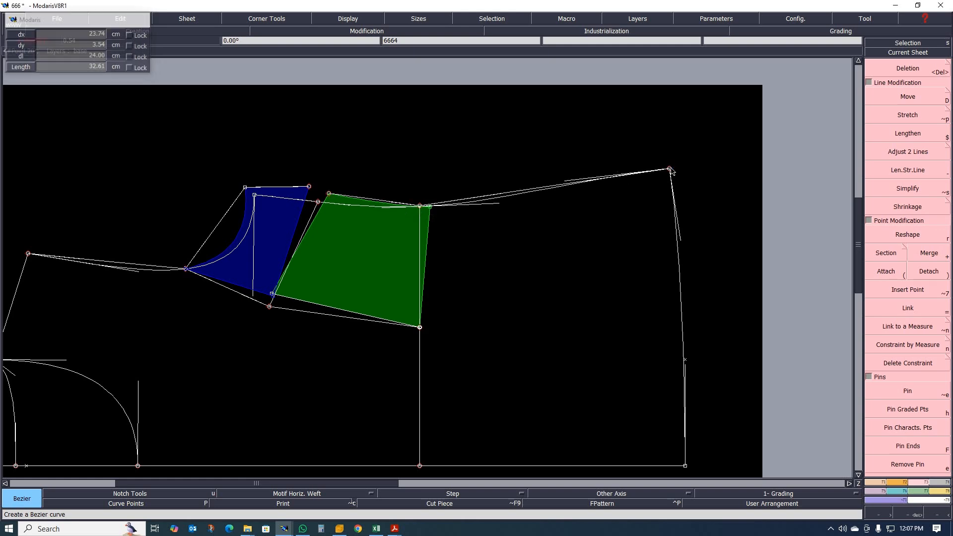
Divorce the married side piece and armhole piece from draft 6664.
scroll(481, 208, up, 1)
scroll(400, 219, down, 4)
scroll(374, 216, up, 5)
scroll(311, 216, down, 4)
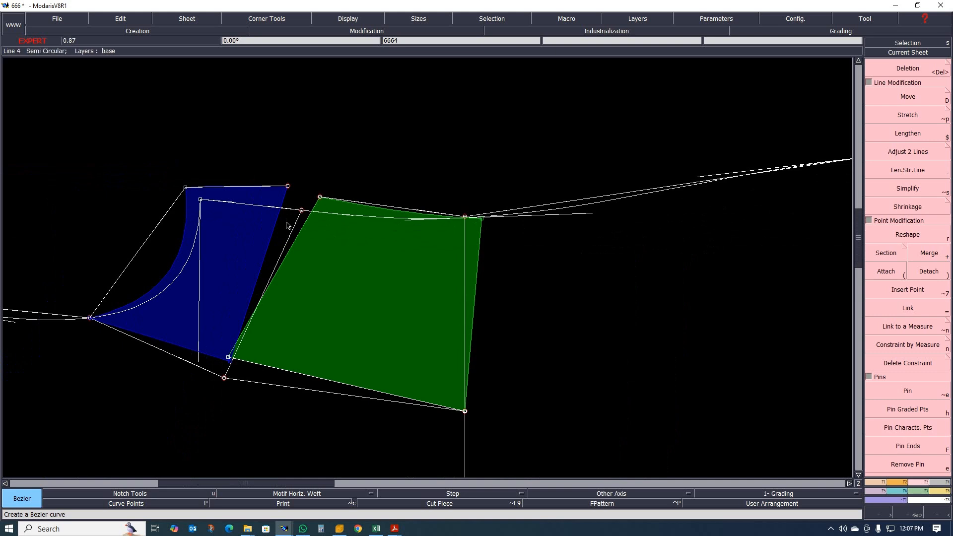
key(shift+m)
click(326, 270)
click(224, 257)
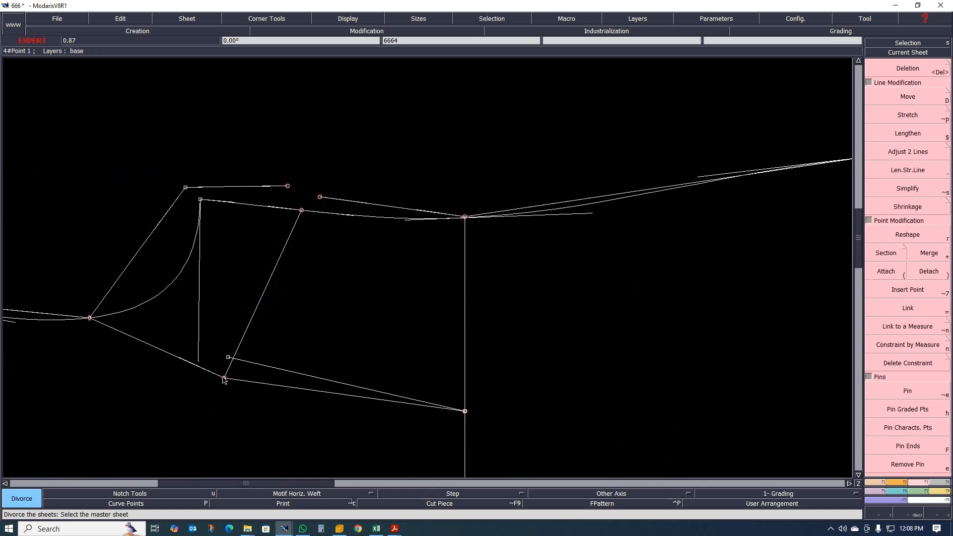
Reshape the newly traced armhole line into a smooth curve following the original armhole, adjusting the tangents at the pivot point.
scroll(283, 249, down, 4)
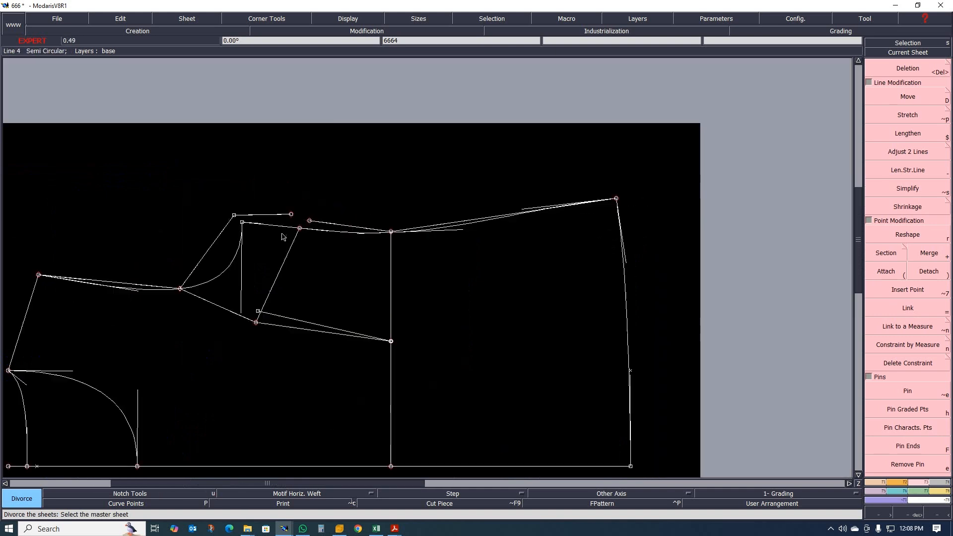
scroll(283, 237, up, 3)
key(r)
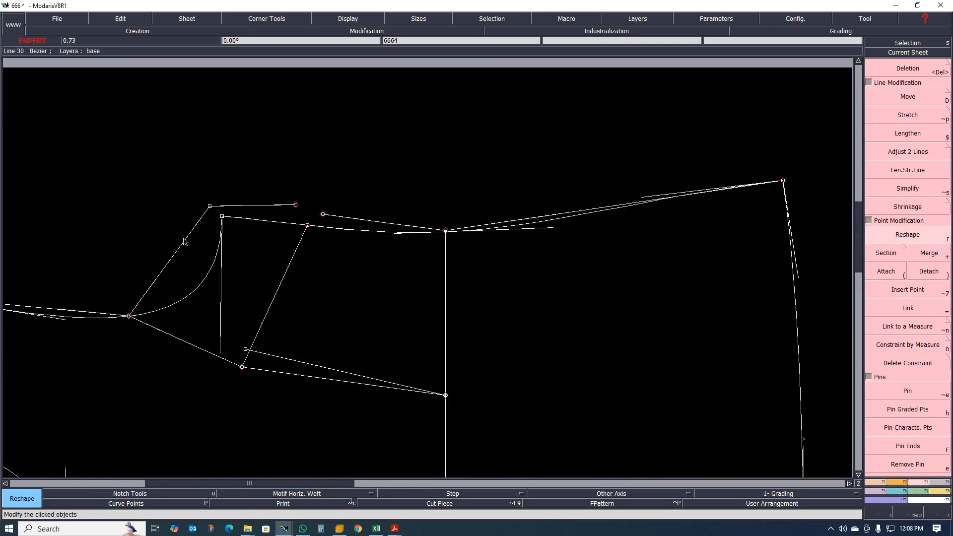
click(183, 241)
drag(154, 286, 173, 304)
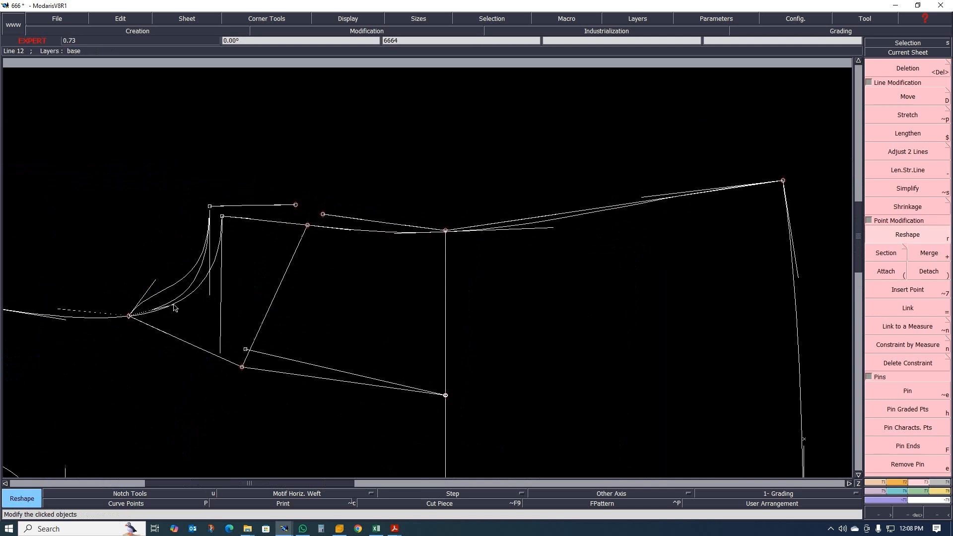
drag(61, 306, 50, 321)
click(51, 321)
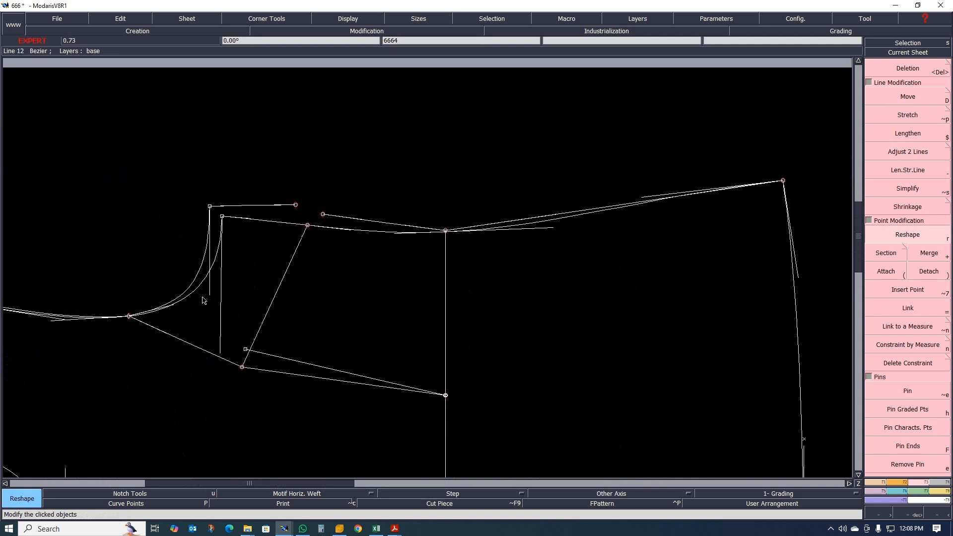
Delete the old slash lines from the side seam, waistline and armhole to the interior dart point, plus the leftover shifted line.
scroll(229, 279, down, 1)
scroll(231, 274, up, 1)
scroll(269, 247, up, 1)
scroll(282, 239, down, 1)
scroll(290, 234, up, 1)
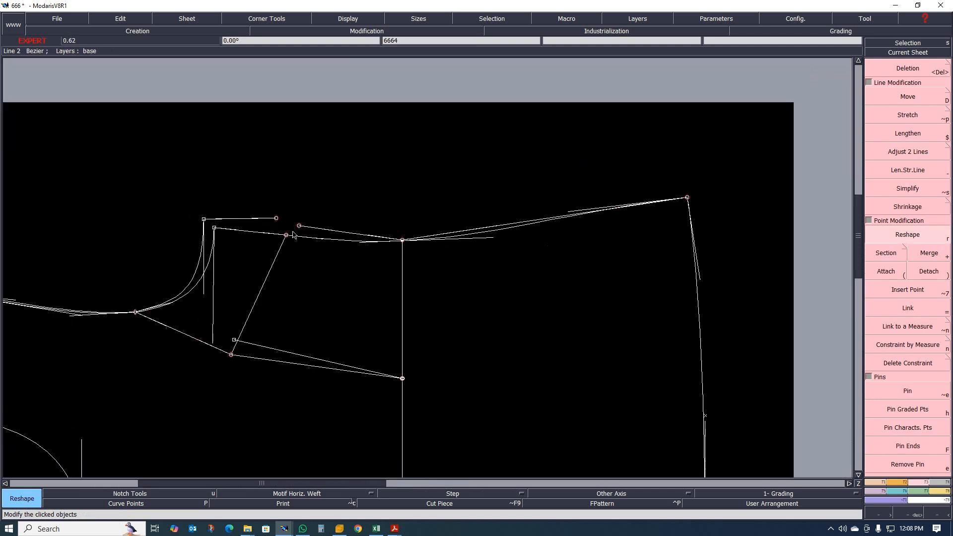
key(Delete)
click(248, 316)
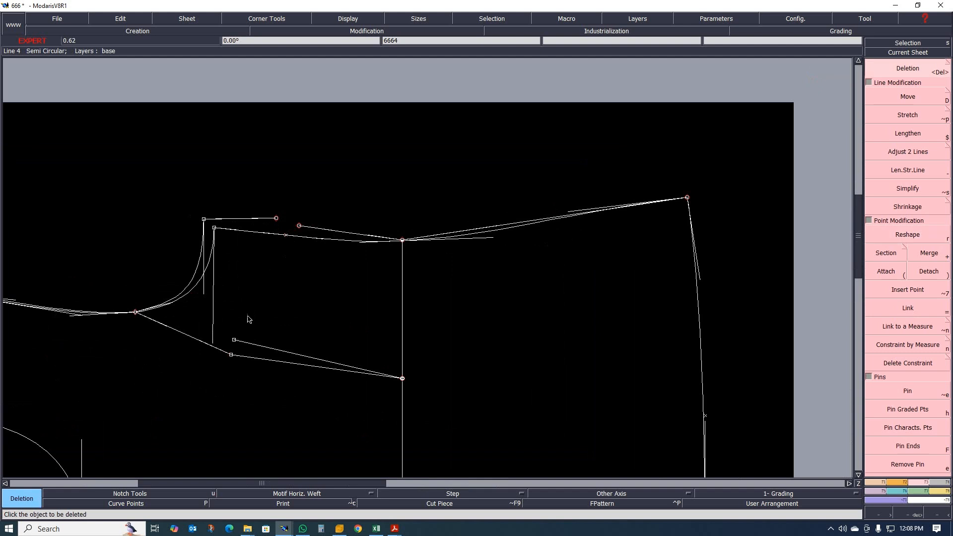
click(267, 353)
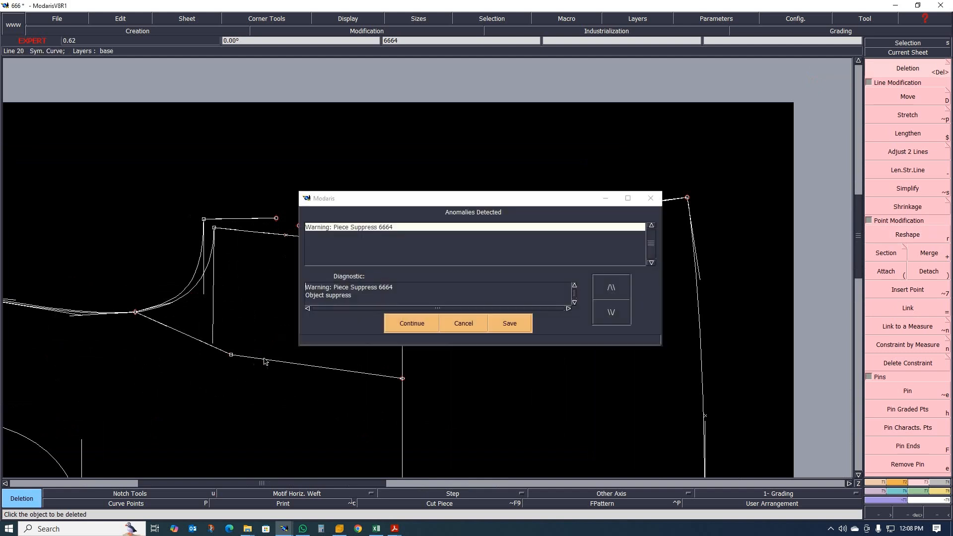
click(421, 324)
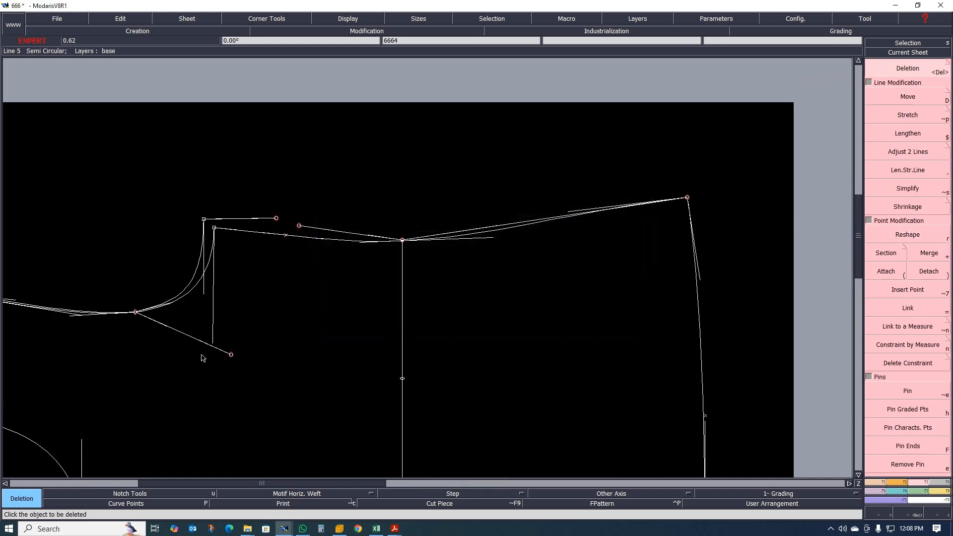
click(193, 337)
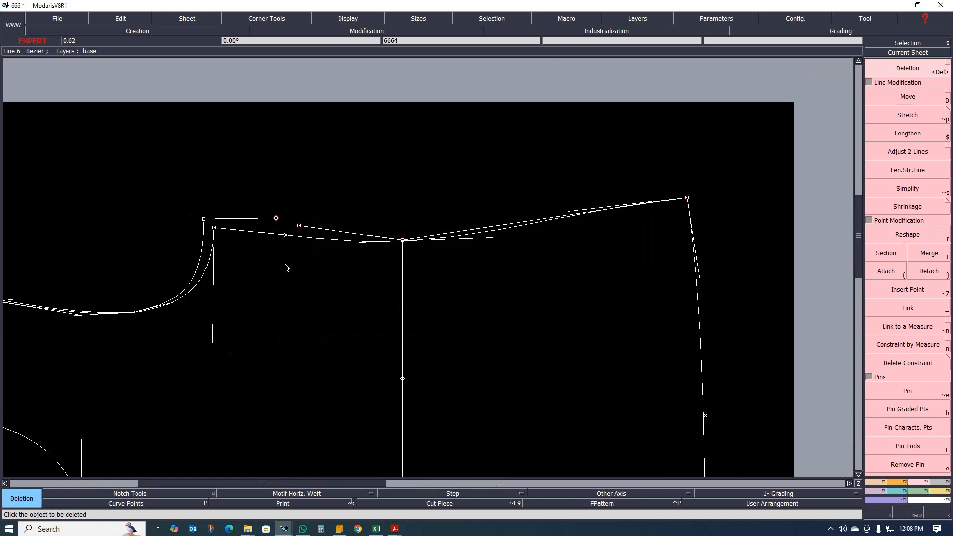
Draw two straight dart legs from the facing corners of the side gap to the interior dart point.
key(d)
click(299, 226)
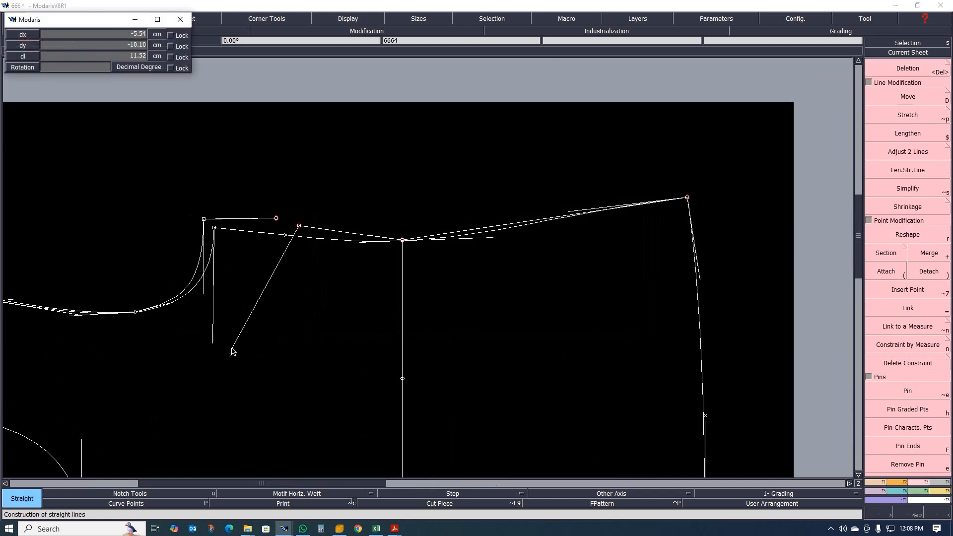
click(231, 354)
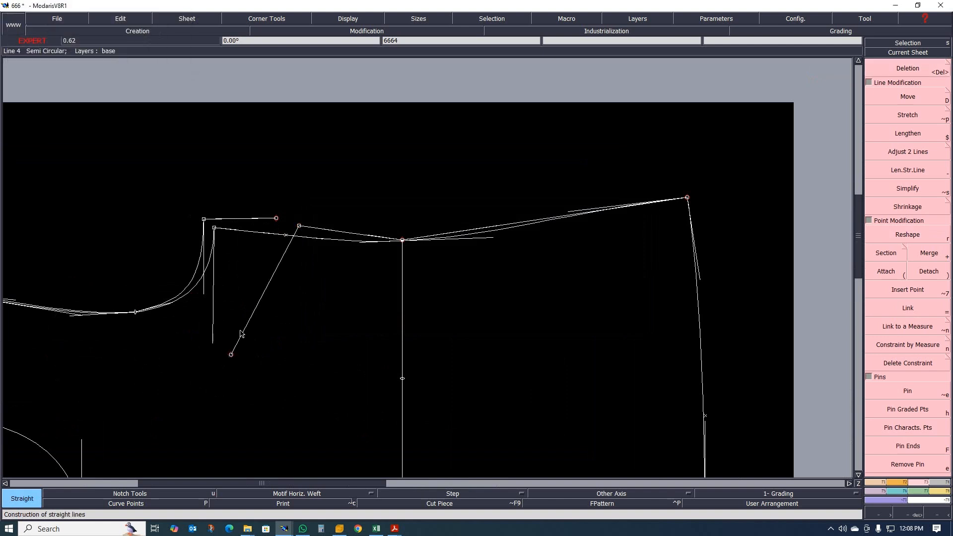
click(276, 218)
click(230, 355)
scroll(292, 298, down, 3)
scroll(297, 283, up, 4)
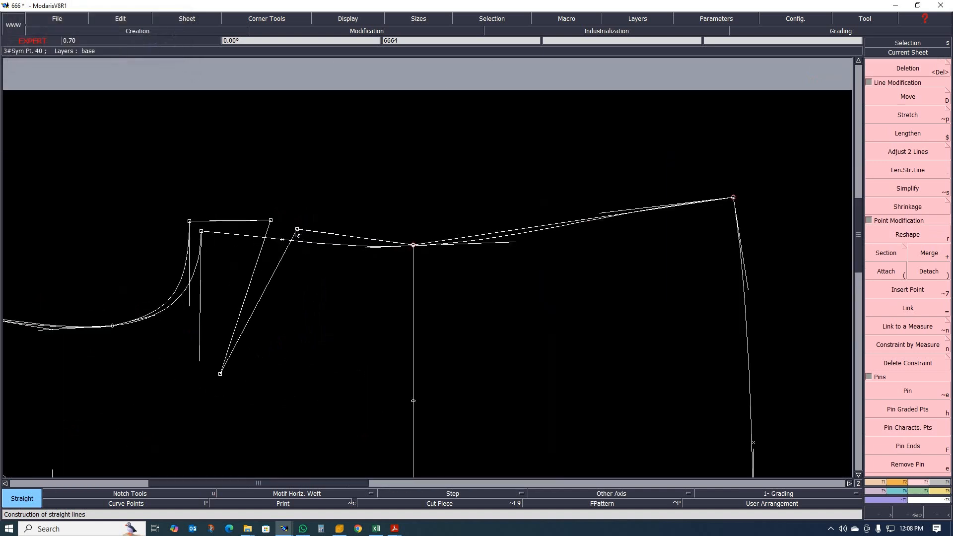
Draw a straight centre line from the dart point outward between the two dart legs, past the side opening.
key(d)
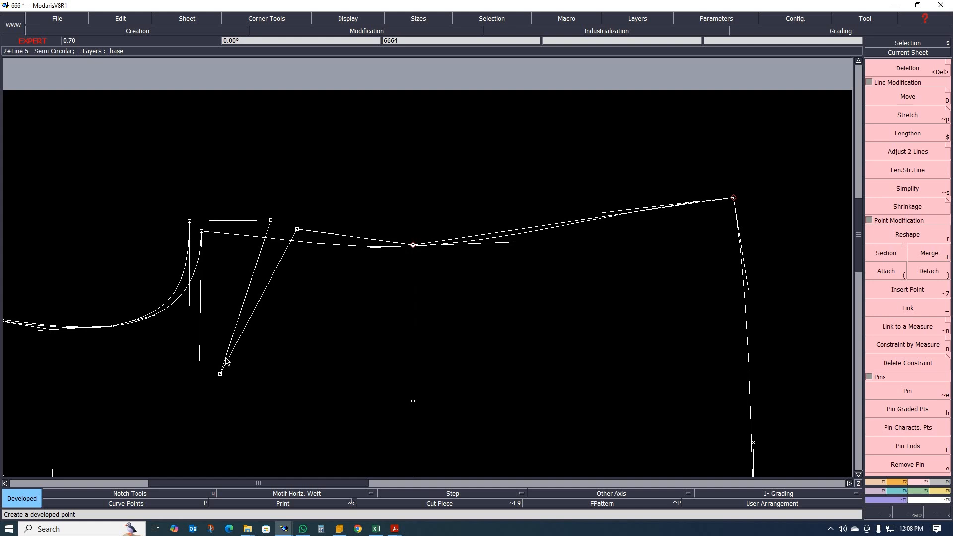
scroll(286, 229, up, 1)
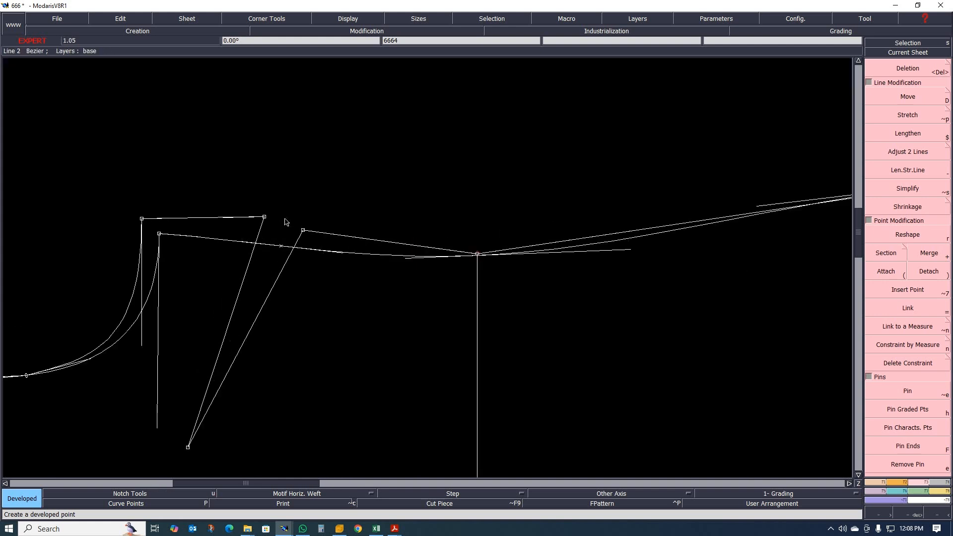
key(l)
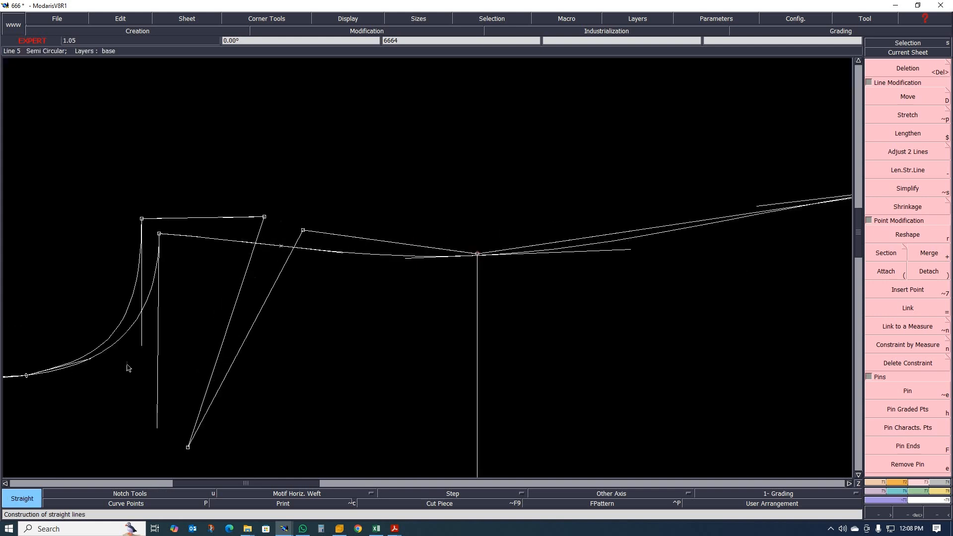
click(190, 449)
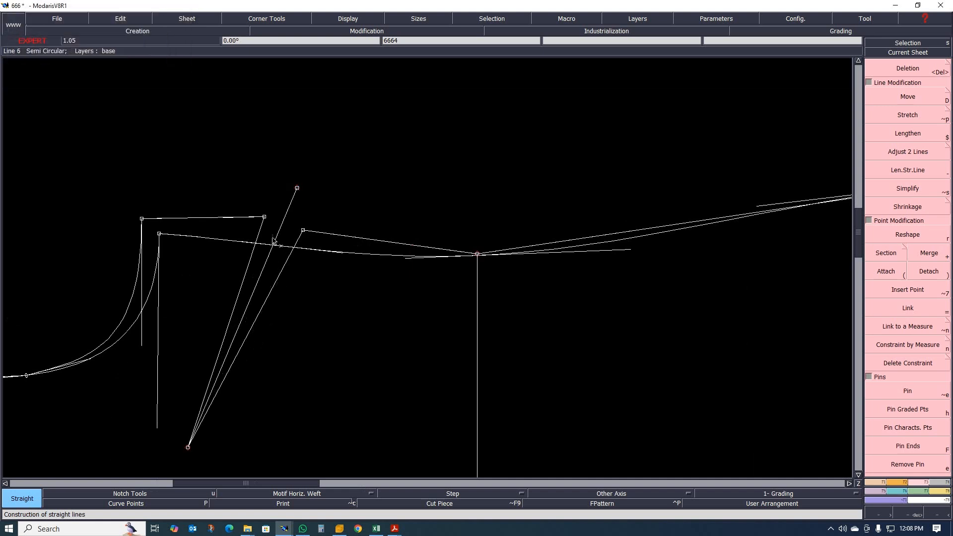
Reshape the outer end of the dart's centre line slightly so it runs midway between the dart legs.
scroll(296, 190, up, 2)
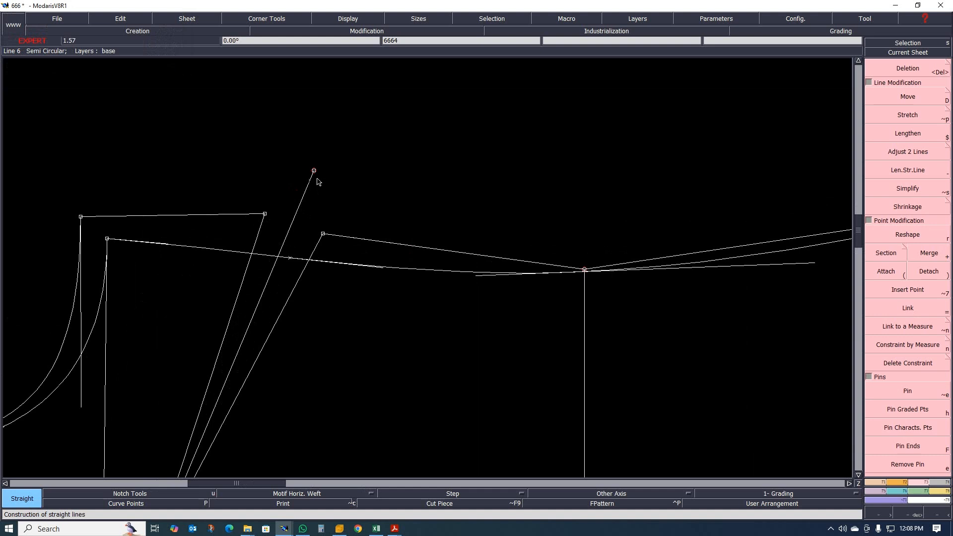
key(r)
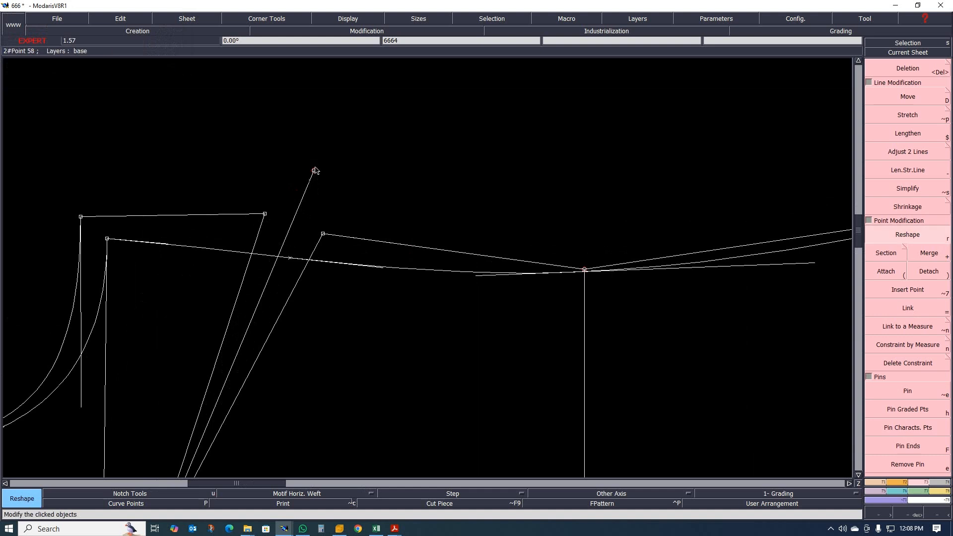
click(313, 171)
click(316, 171)
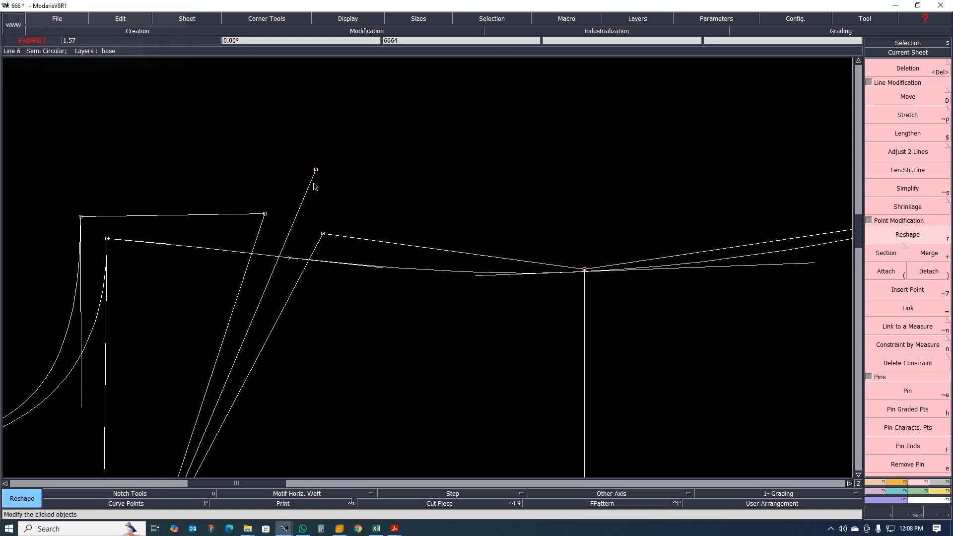
scroll(250, 181, down, 2)
scroll(242, 265, up, 3)
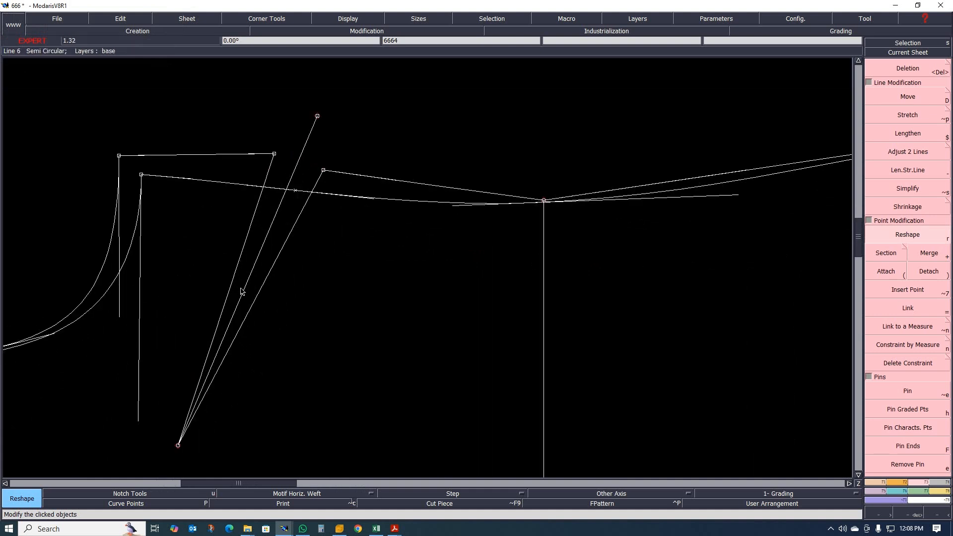
Create a symmetry axis along the waist-side dart leg and symmetrize the dart's centre line across it.
click(882, 486)
click(908, 373)
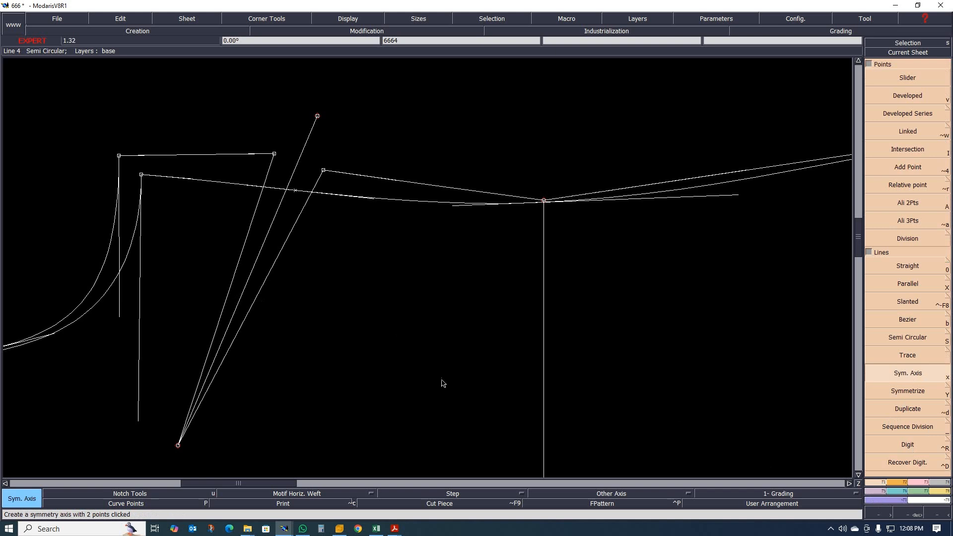
click(178, 443)
click(238, 332)
click(909, 393)
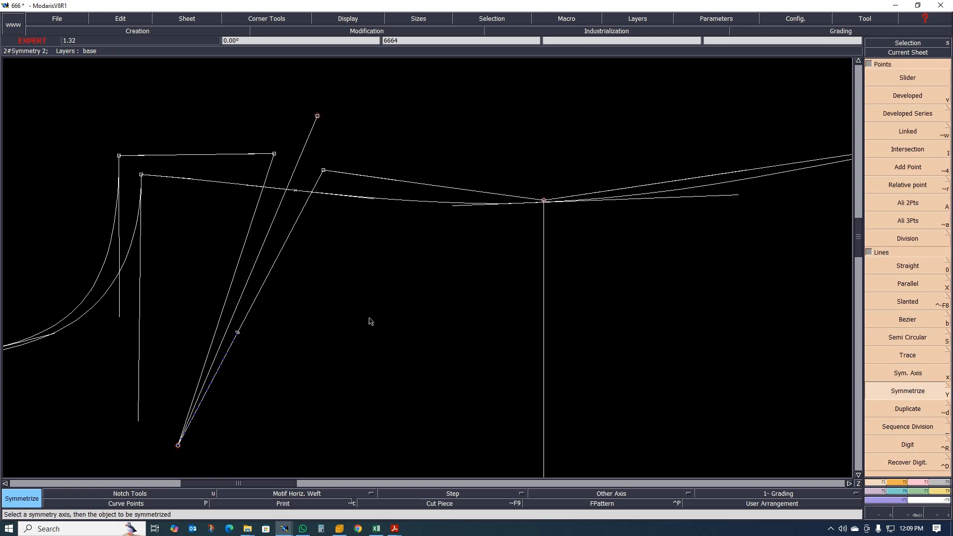
click(272, 225)
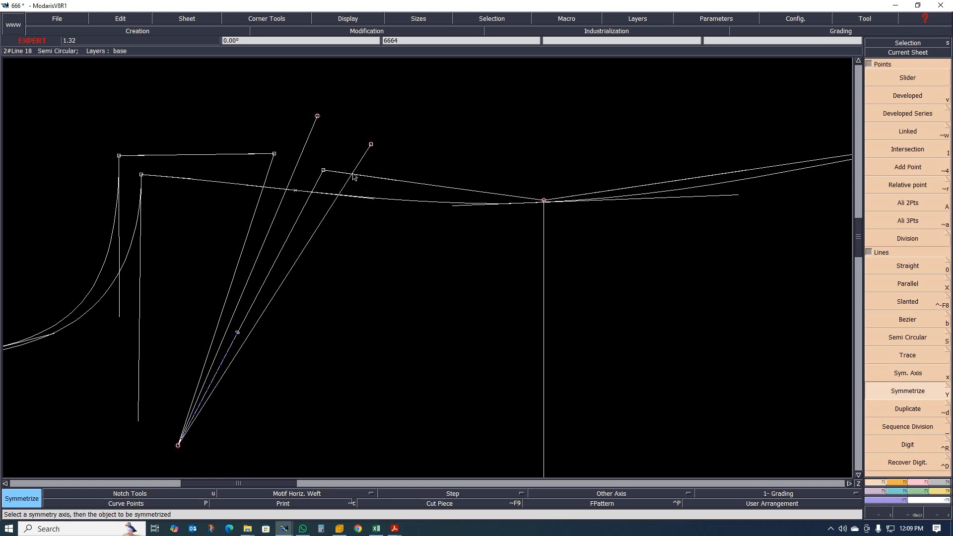
Insert an intersection point where the mirrored centre line crosses the side line, and remove its end beyond that point.
scroll(368, 219, up, 3)
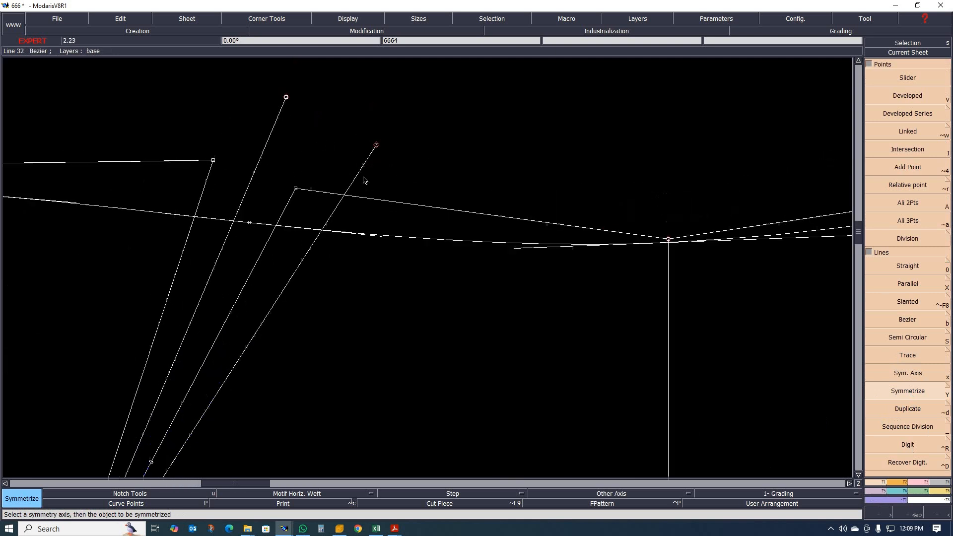
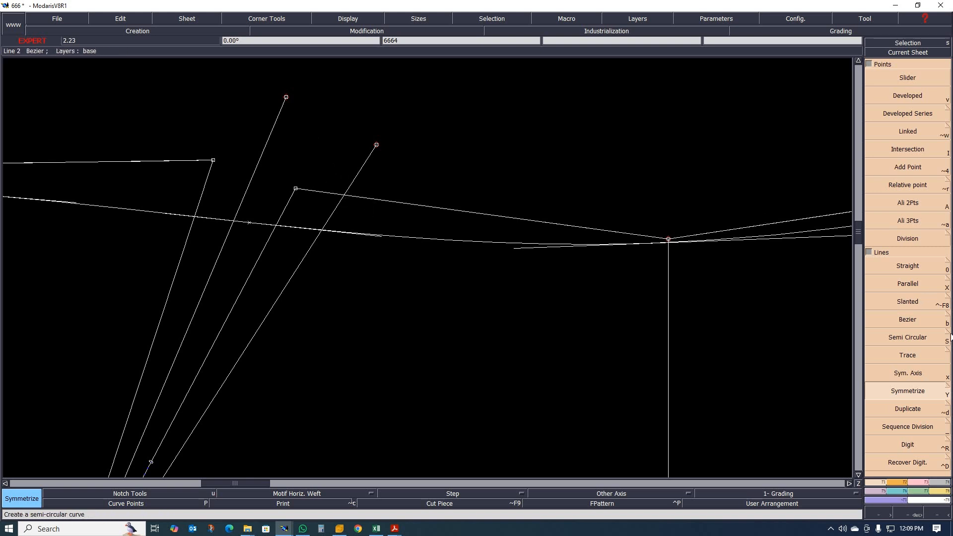
click(905, 150)
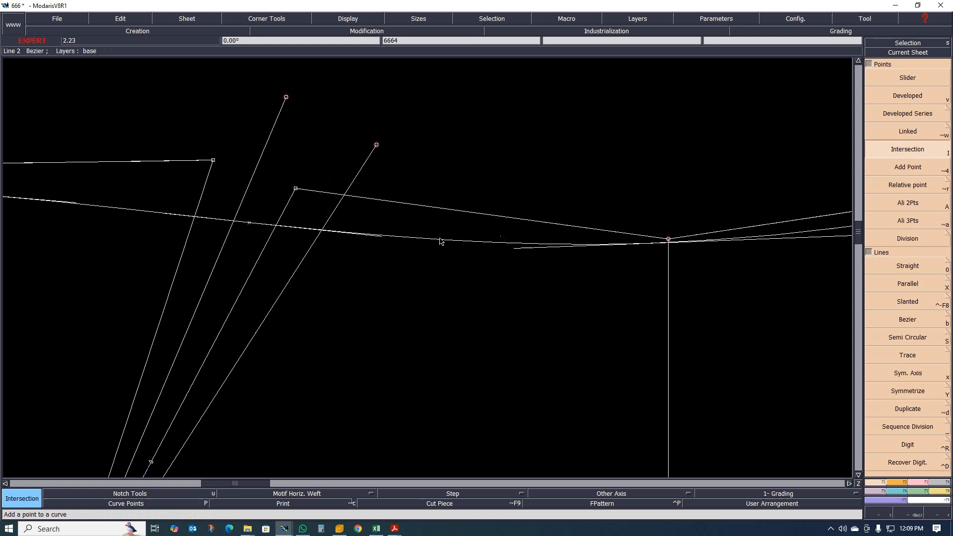
click(345, 198)
key(i)
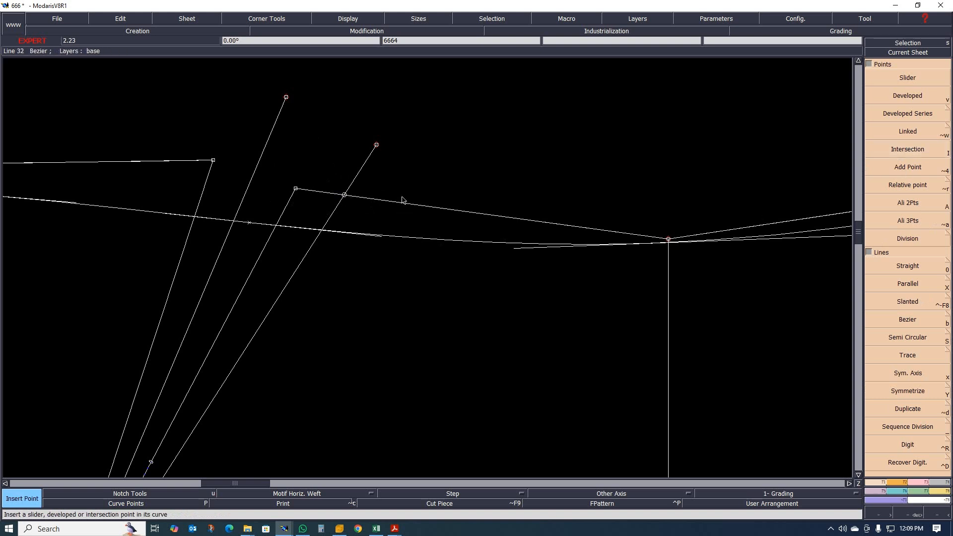
click(347, 197)
key(Delete)
click(376, 145)
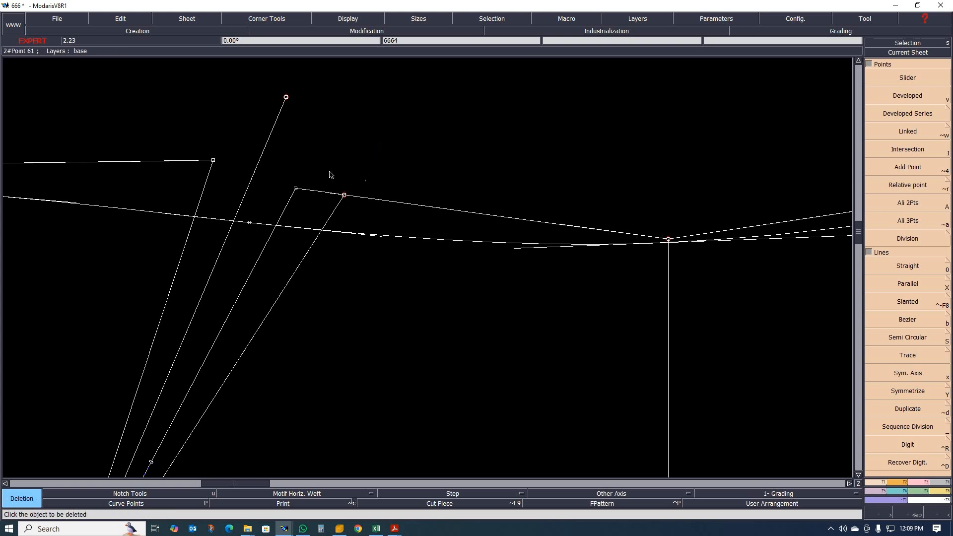
Delete the original untrimmed dart centre line and symmetrize the trimmed line back across the waist-side dart leg.
scroll(296, 159, down, 1)
scroll(276, 169, up, 1)
click(274, 169)
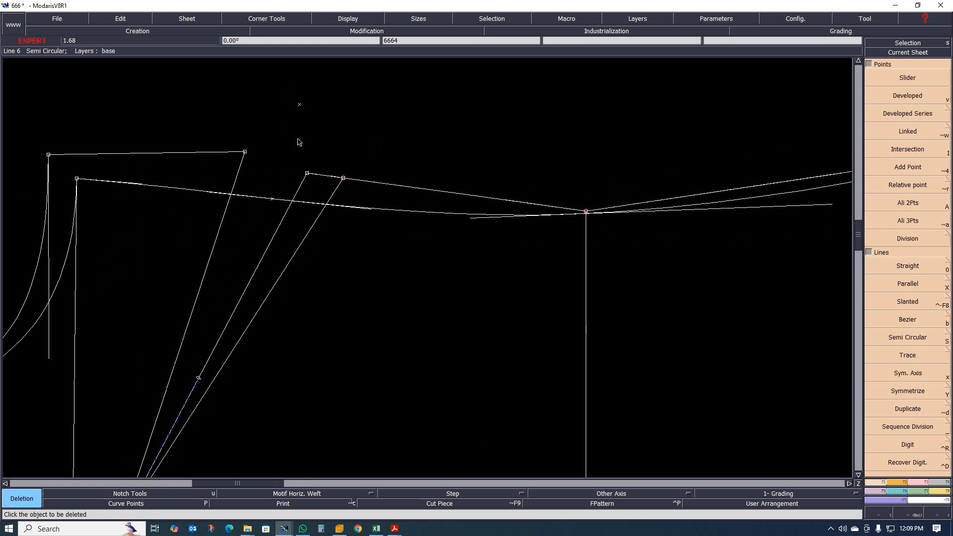
scroll(332, 156, down, 1)
scroll(305, 203, up, 1)
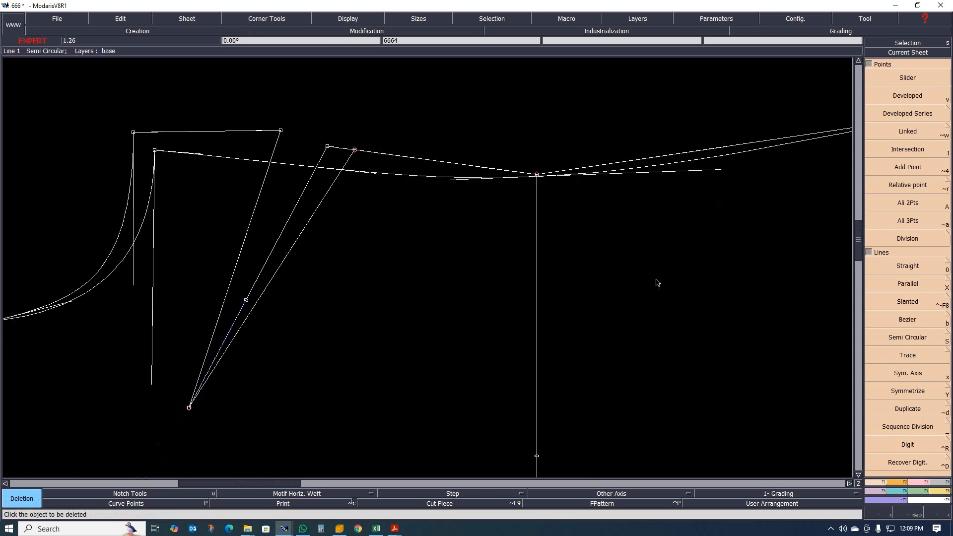
click(896, 391)
click(302, 229)
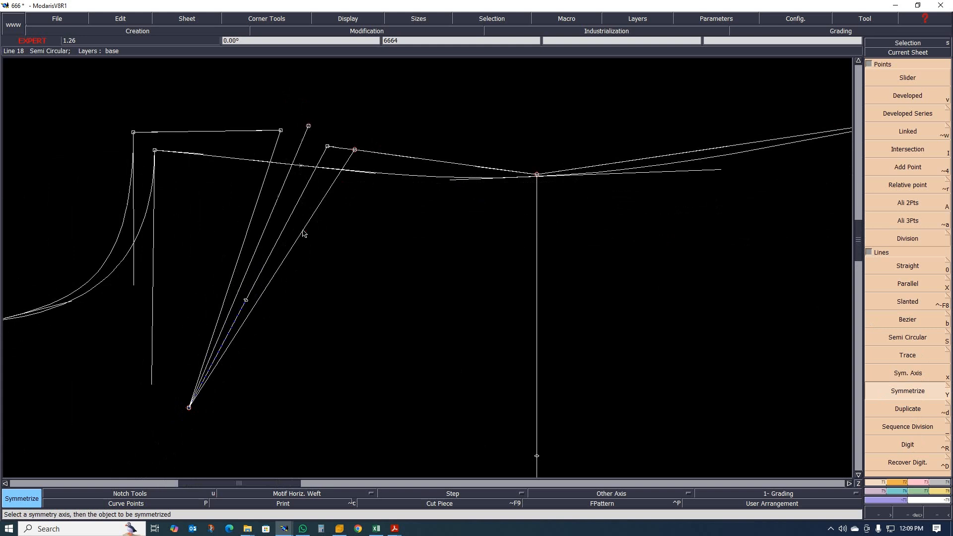
Draw the dart's folded edge with Bezier lines from the armhole-side leg end through the centre line's end to the waist-side leg end.
scroll(268, 270, down, 1)
scroll(277, 236, up, 2)
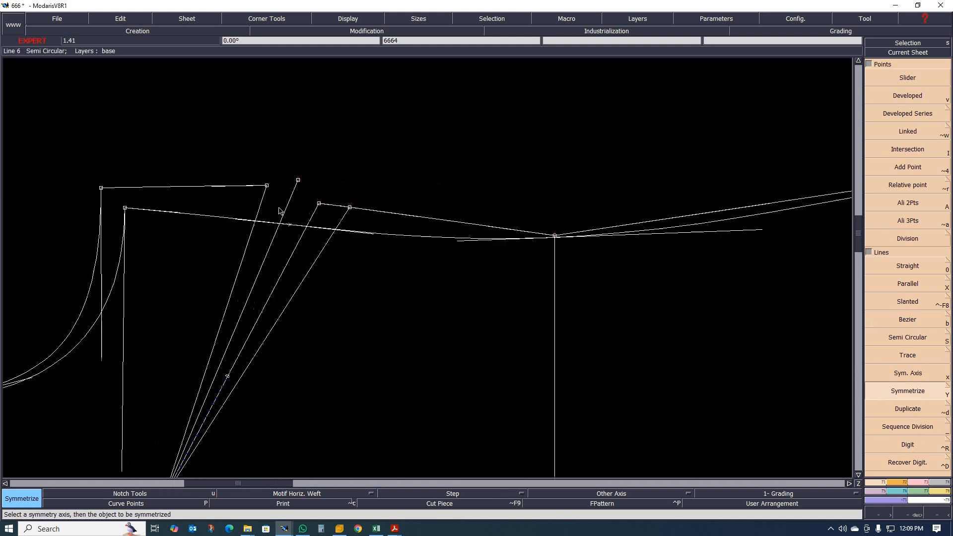
key(b)
click(266, 185)
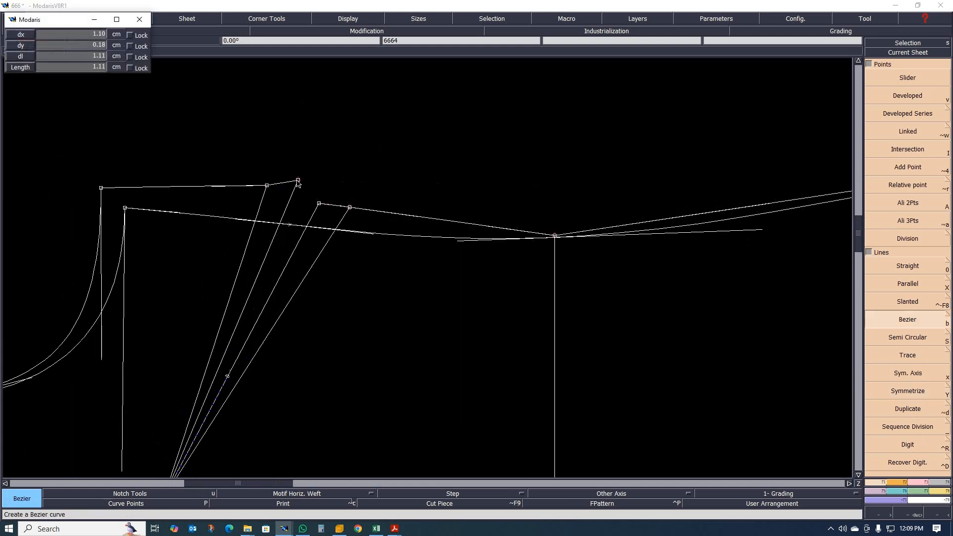
click(298, 180)
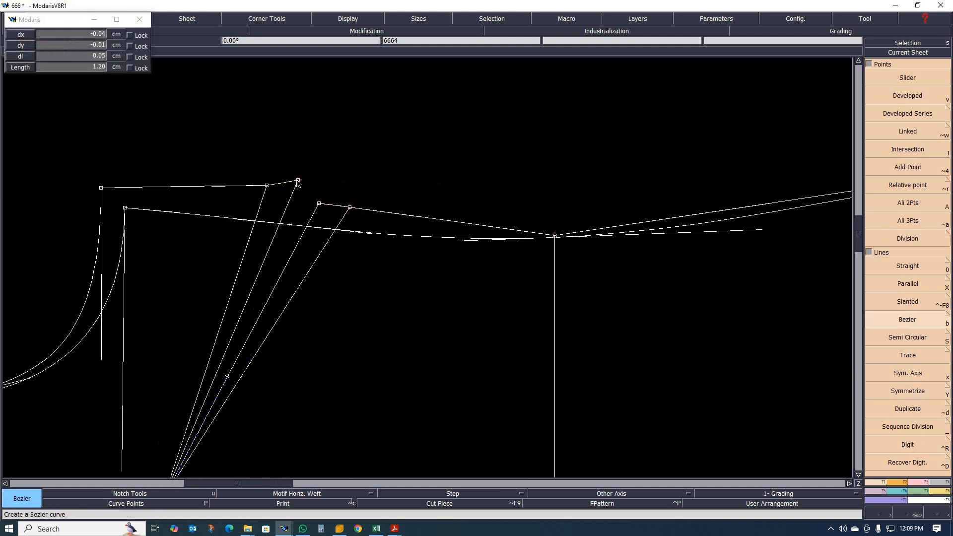
click(320, 205)
scroll(472, 195, down, 1)
scroll(439, 220, up, 1)
scroll(417, 222, down, 1)
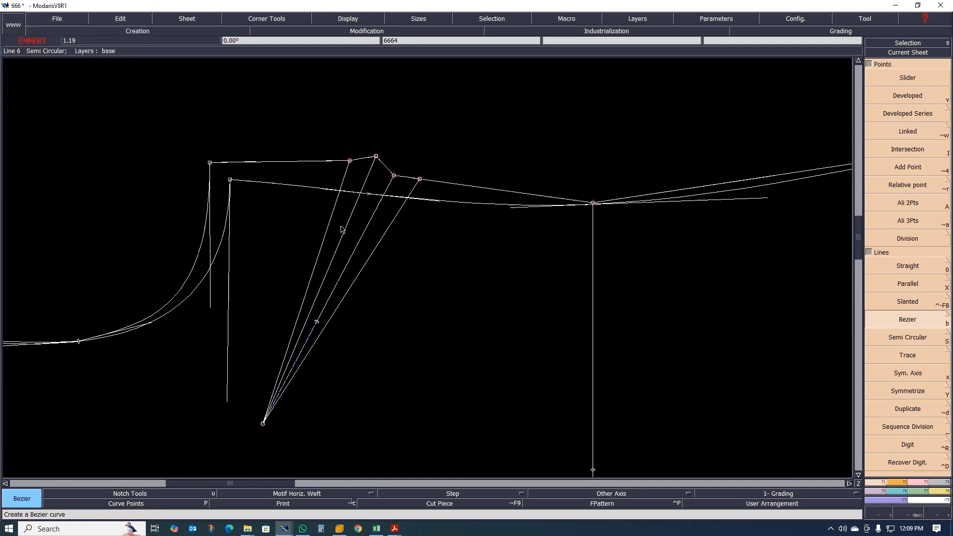
Reshape the side seam between the dart and the waist into a smooth curve, shifting its dart-side point slightly and adjusting both end tangents.
scroll(477, 230, up, 2)
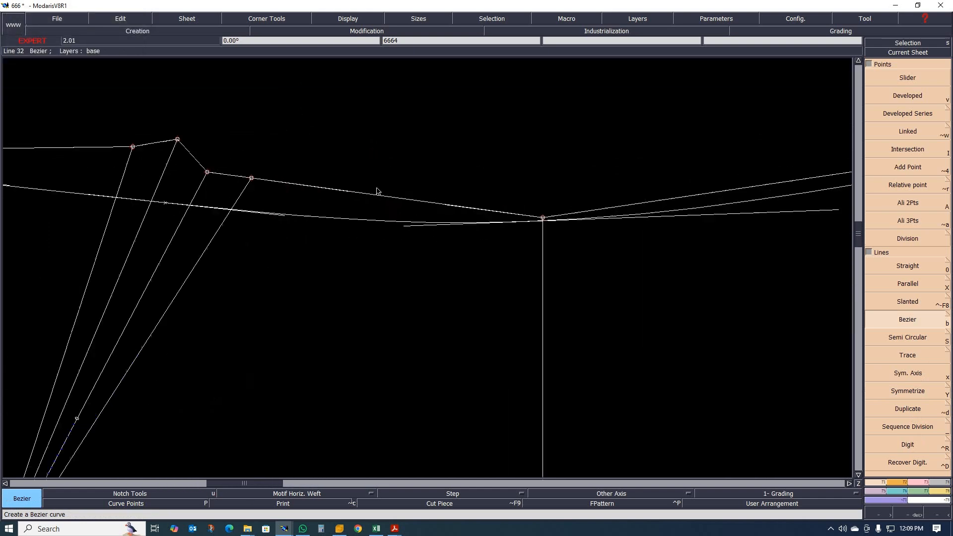
key(r)
drag(338, 193, 326, 204)
click(251, 180)
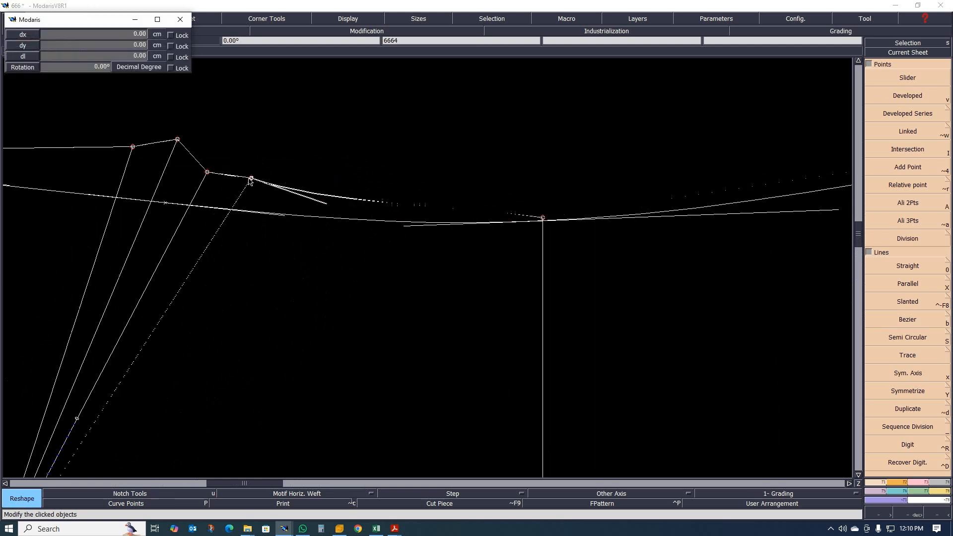
click(250, 180)
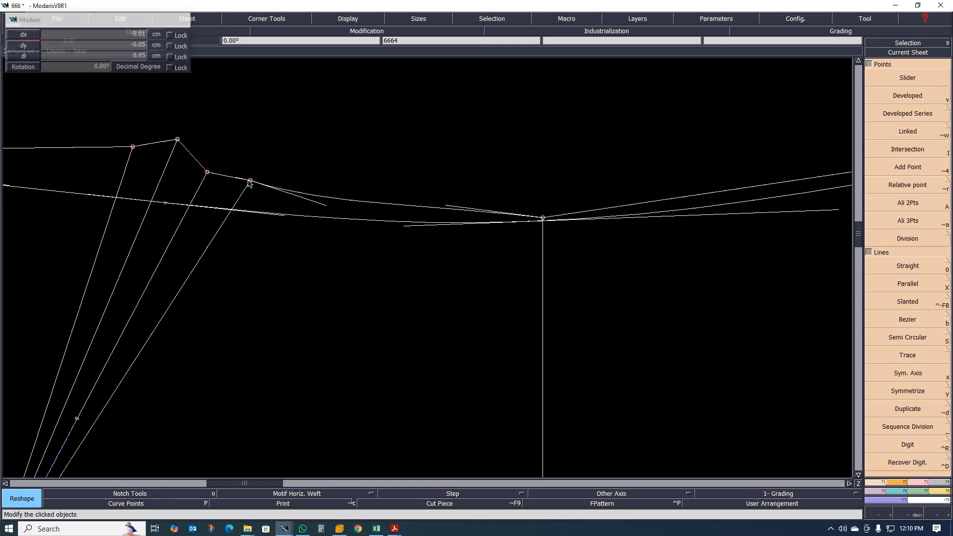
click(324, 206)
click(324, 204)
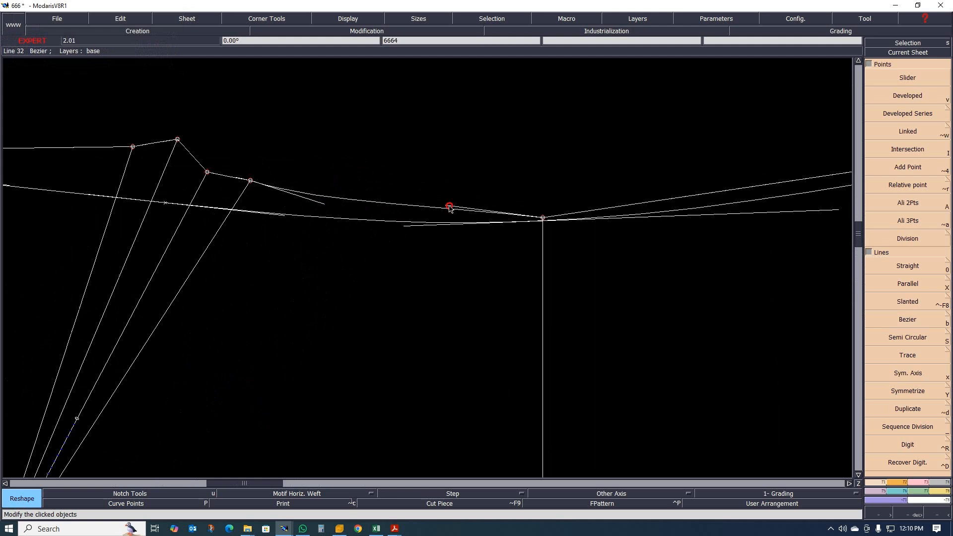
click(446, 205)
click(440, 215)
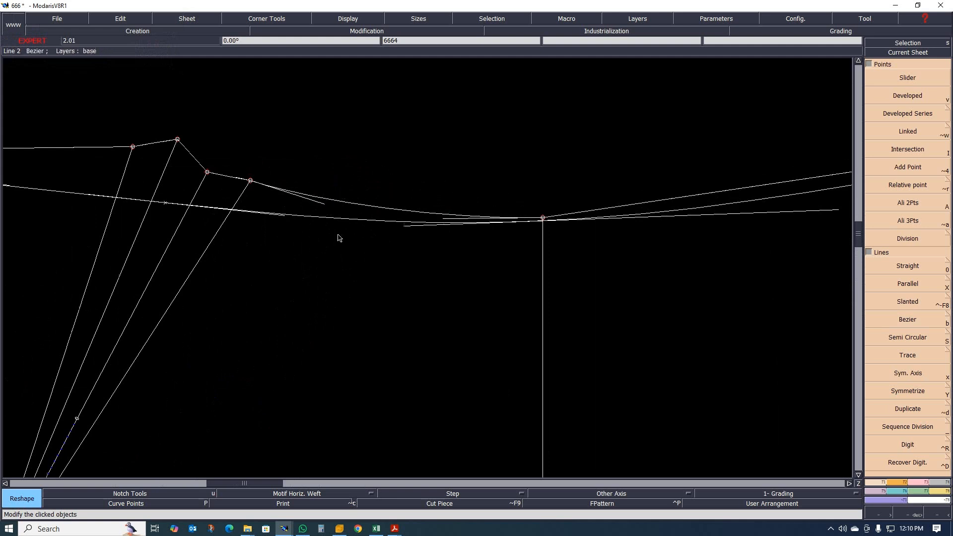
Examine the dart and reshaped side seam on the draft and compare them with the other bodice sheets in the overview.
scroll(213, 236, down, 4)
scroll(492, 244, up, 2)
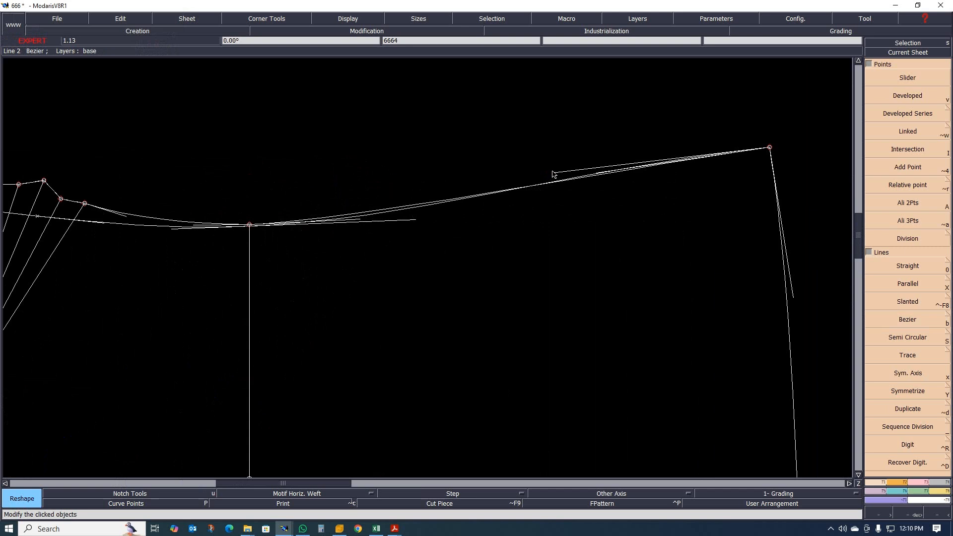
scroll(298, 232, down, 3)
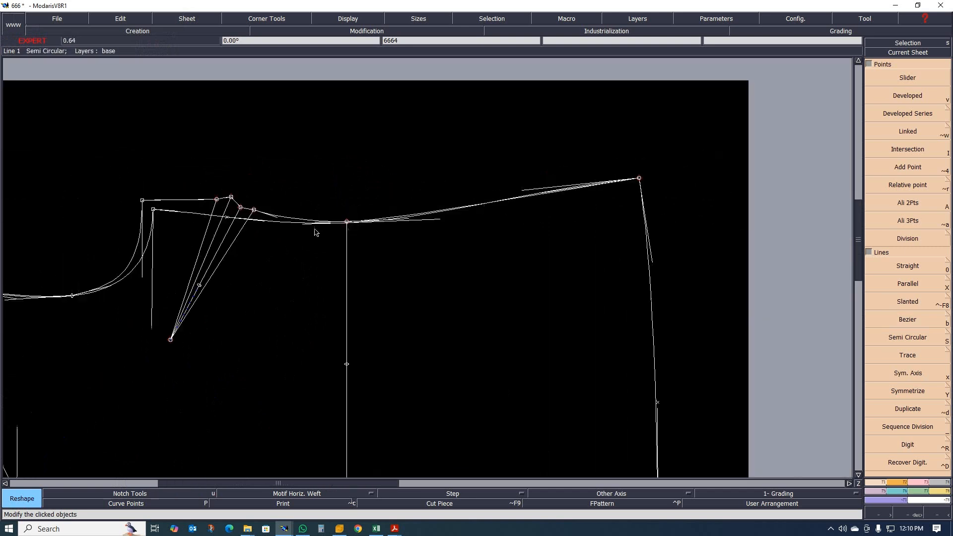
scroll(314, 233, up, 2)
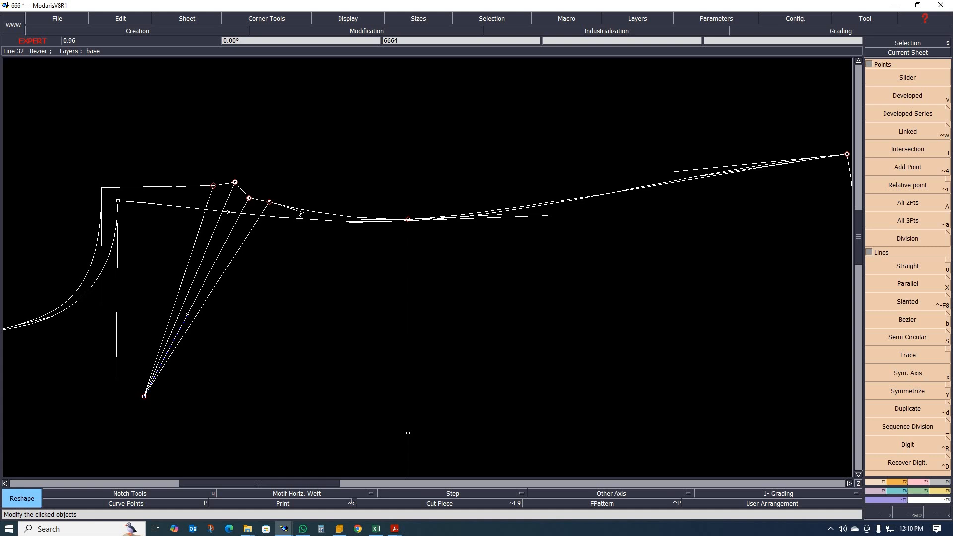
scroll(277, 218, down, 1)
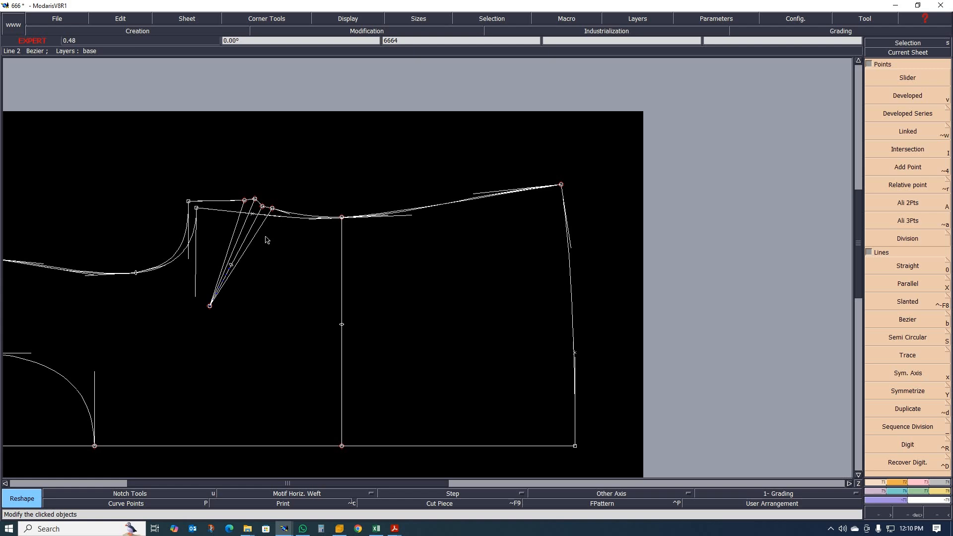
scroll(322, 298, down, 2)
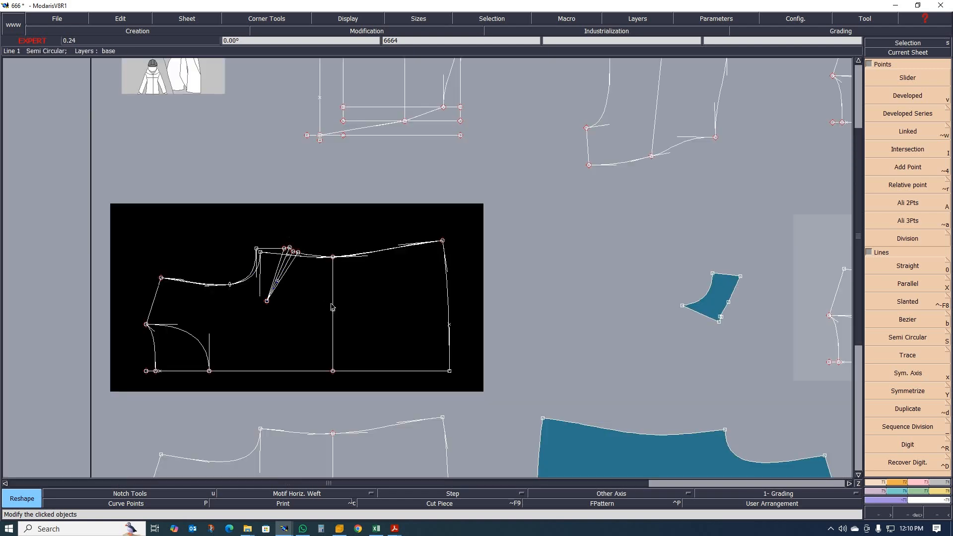
scroll(268, 374, up, 3)
scroll(297, 338, down, 2)
scroll(304, 276, up, 2)
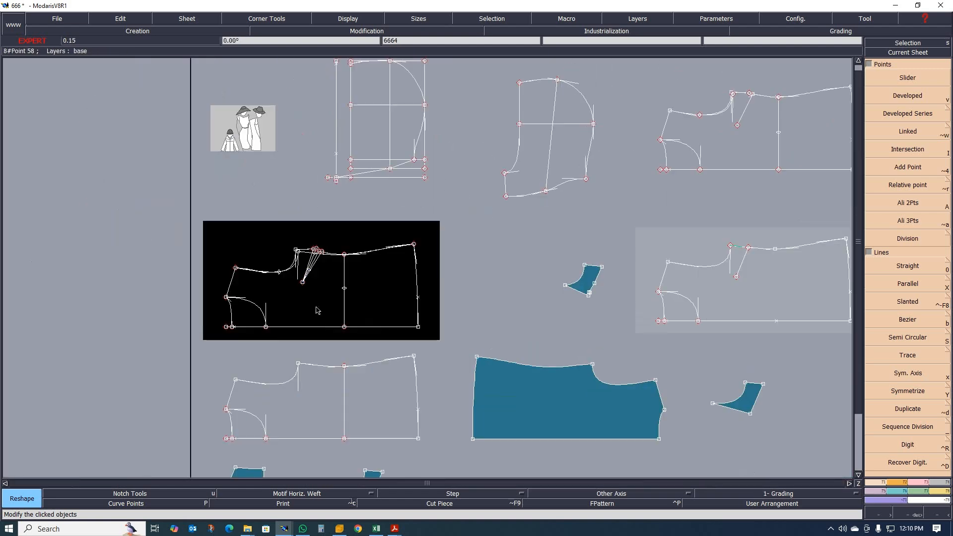
scroll(320, 319, down, 1)
scroll(319, 322, up, 1)
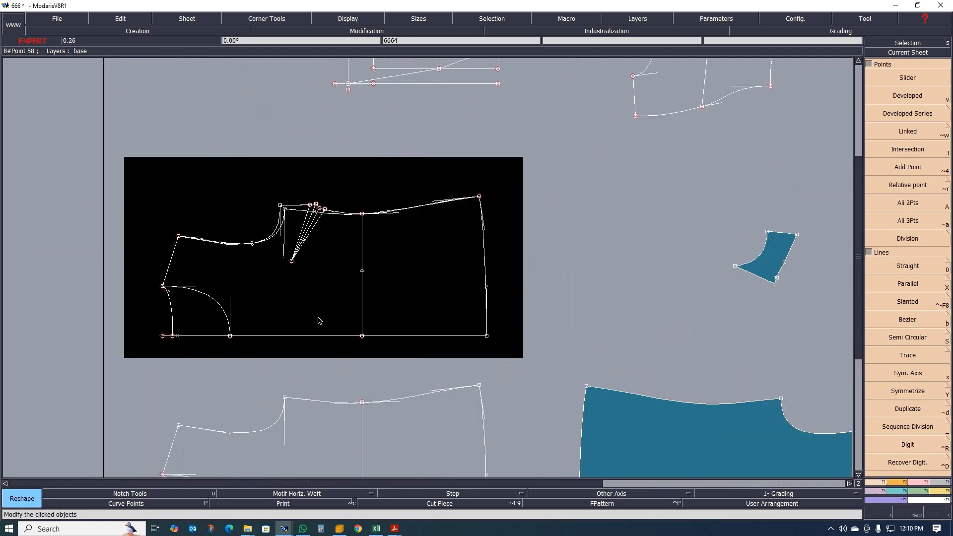
scroll(319, 323, down, 1)
scroll(277, 386, up, 1)
scroll(304, 401, down, 1)
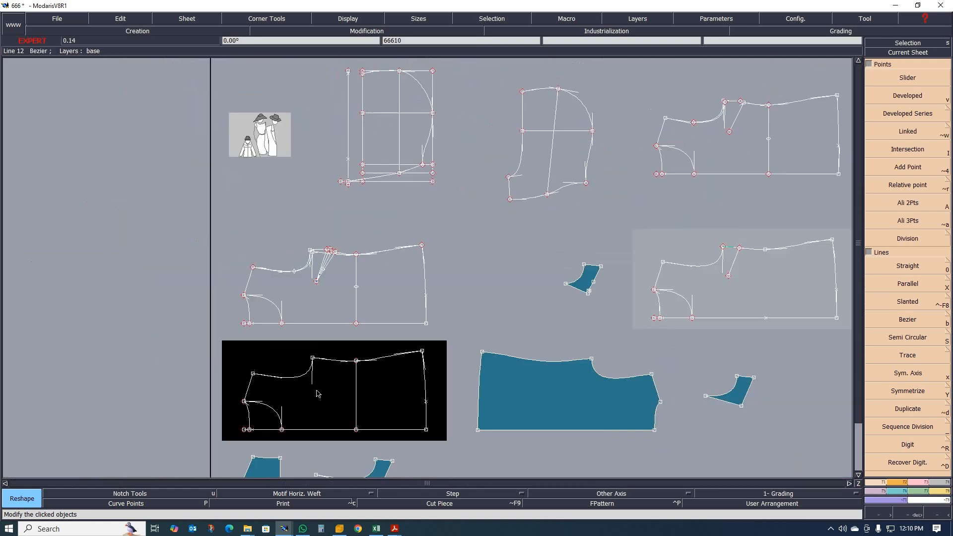
scroll(347, 300, up, 1)
scroll(308, 288, down, 1)
scroll(424, 286, up, 2)
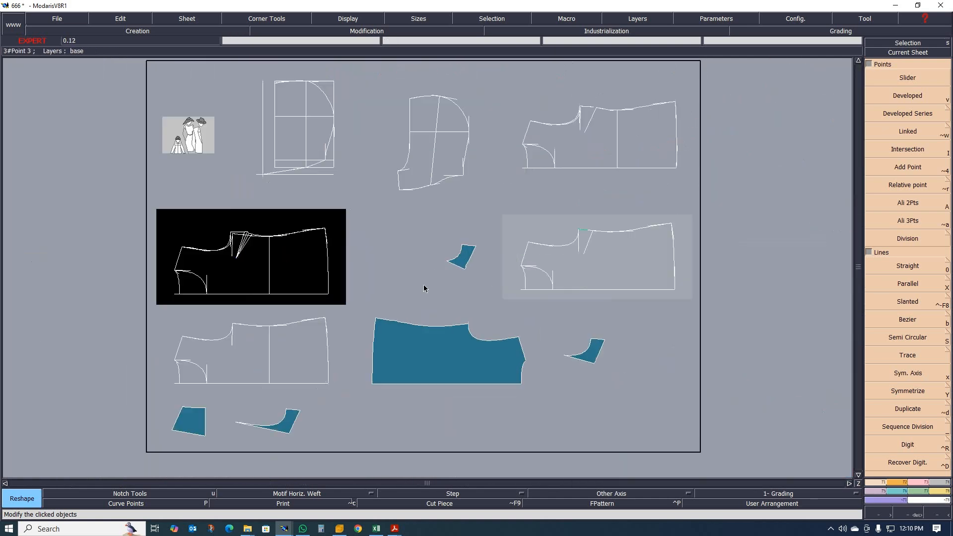
scroll(519, 279, down, 2)
scroll(595, 282, up, 1)
scroll(548, 267, up, 1)
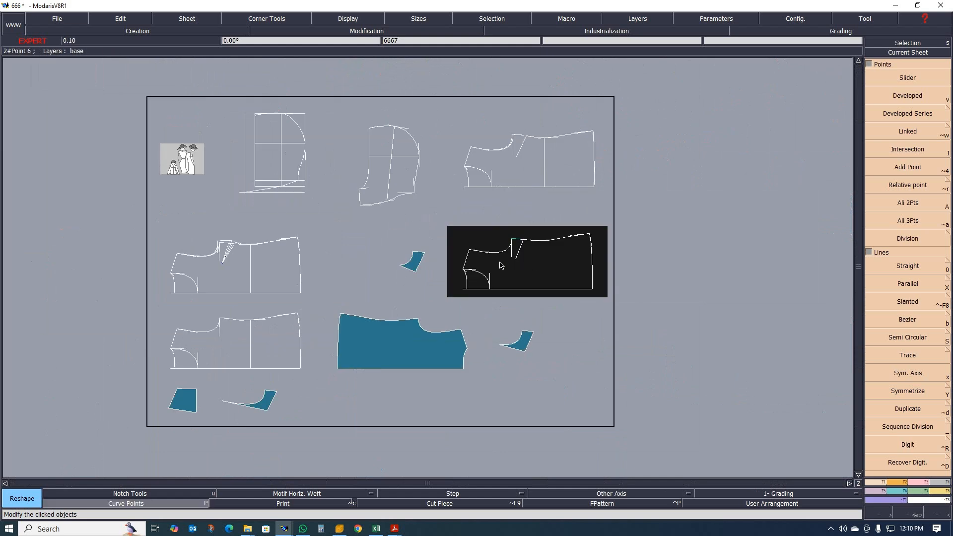
scroll(546, 268, up, 1)
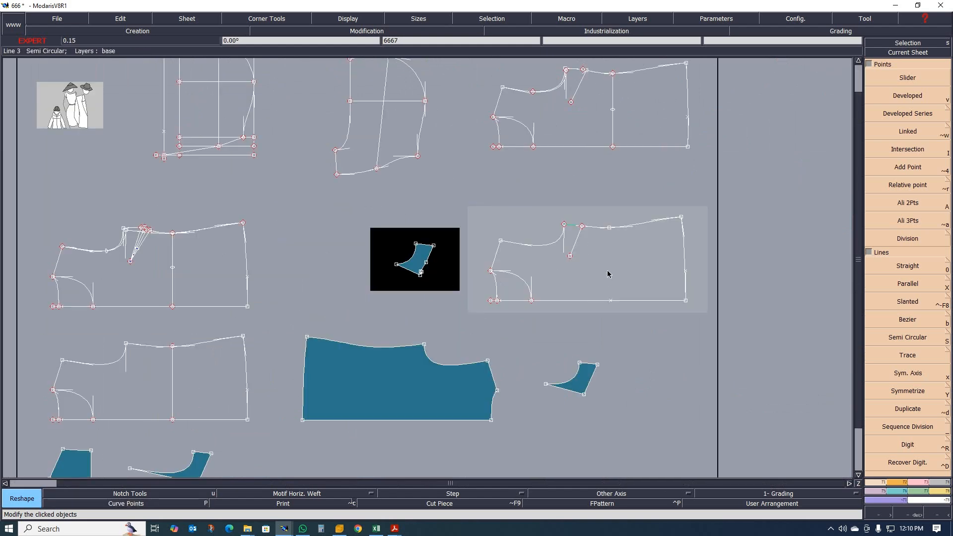
scroll(604, 268, up, 1)
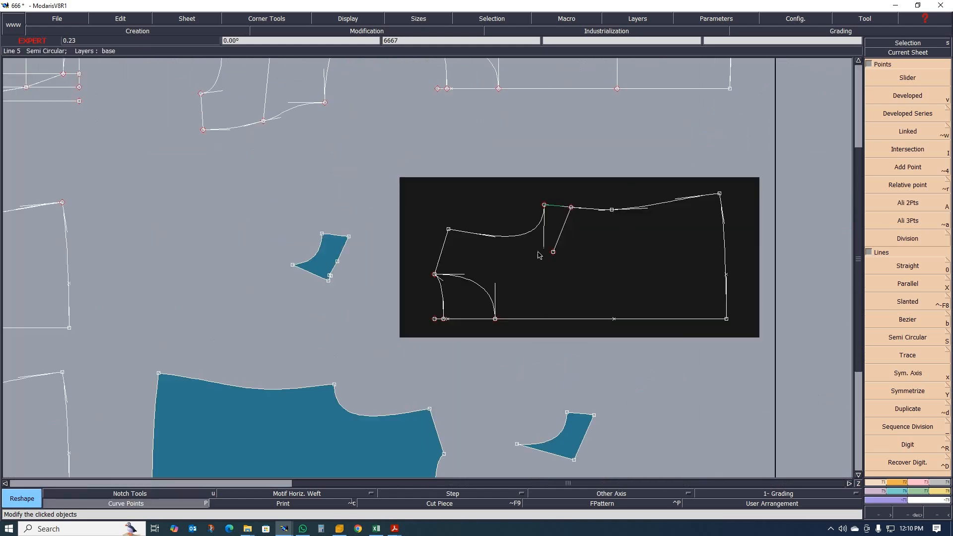